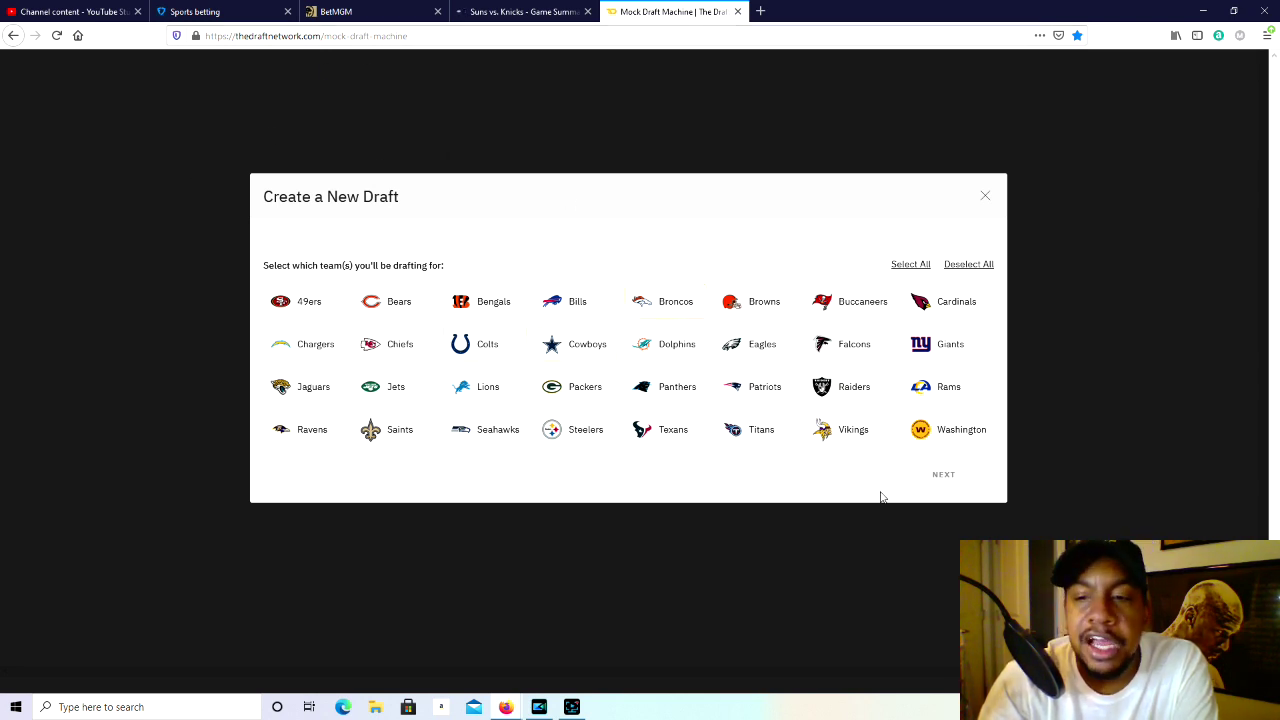
Choose the Vikings and set up a 7-round, Fast pick-speed manual draft.
click(855, 436)
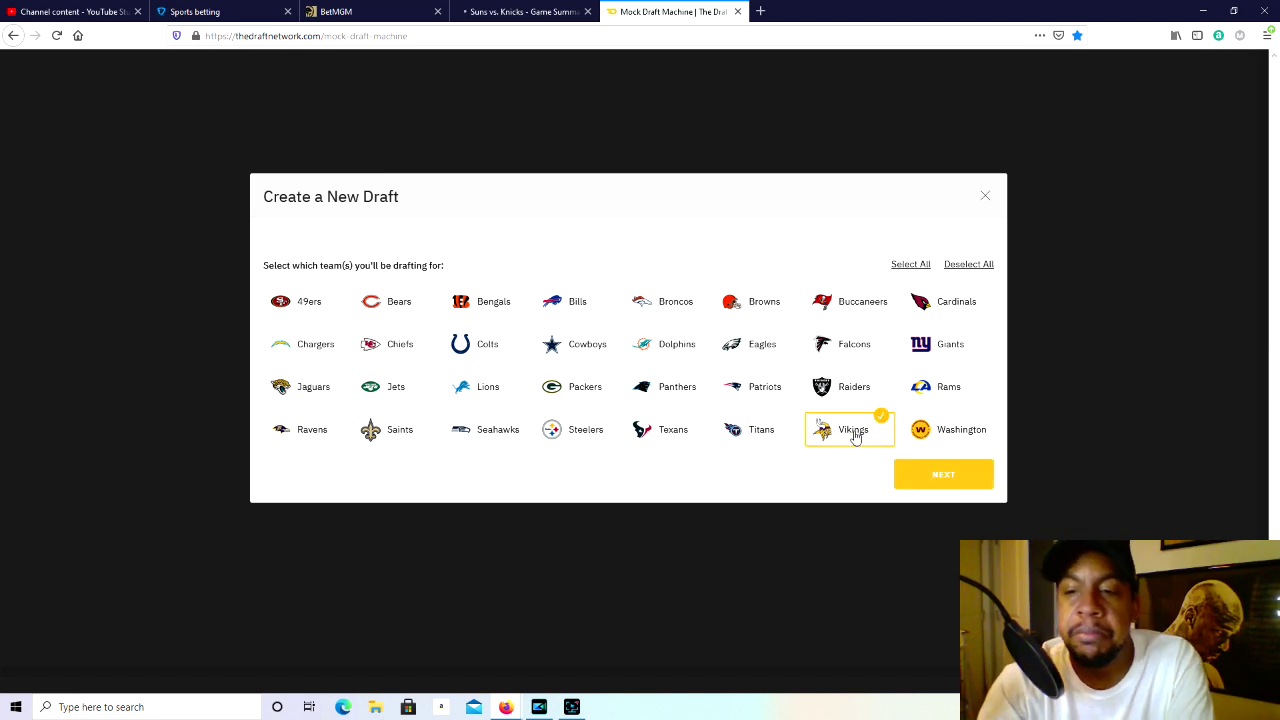
click(924, 467)
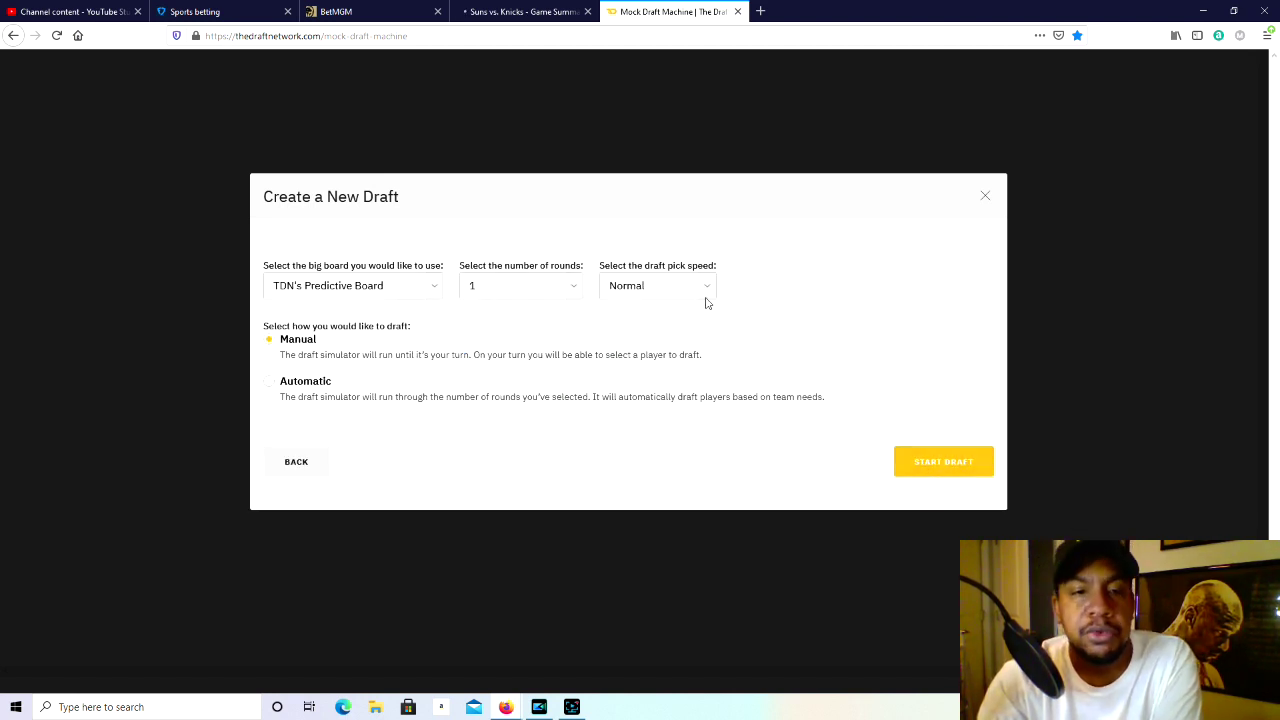
click(557, 290)
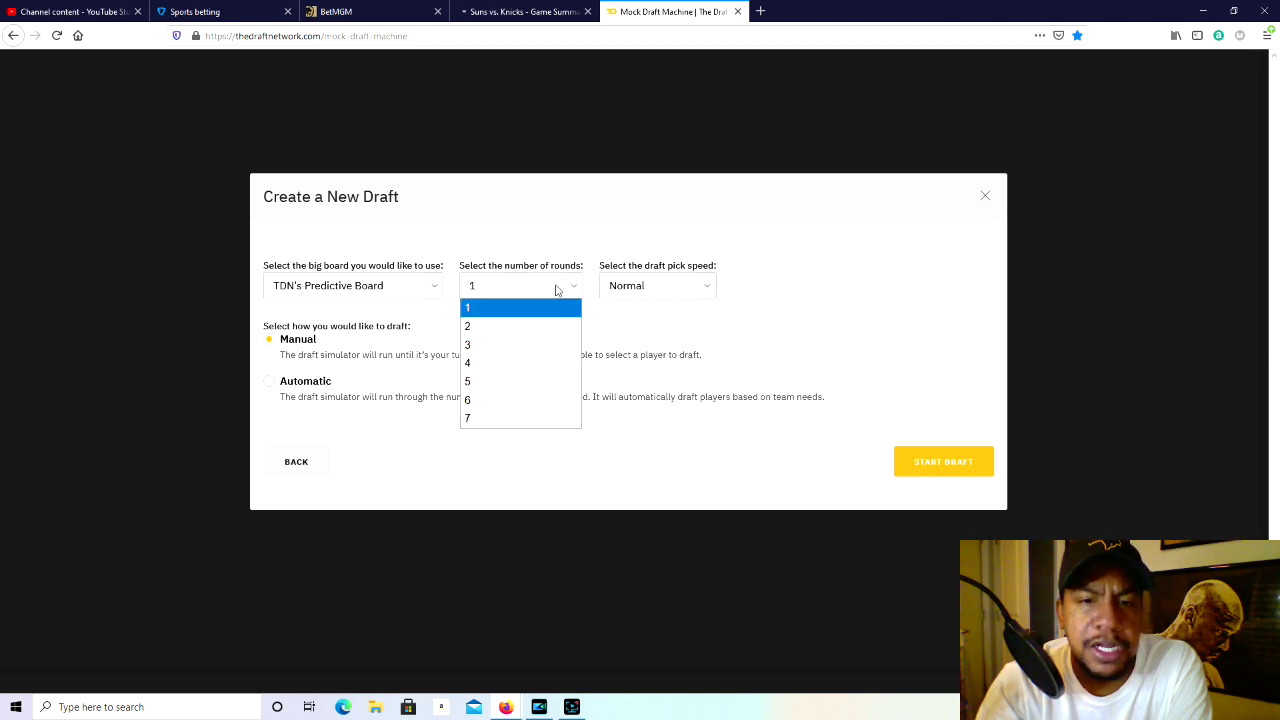
click(494, 417)
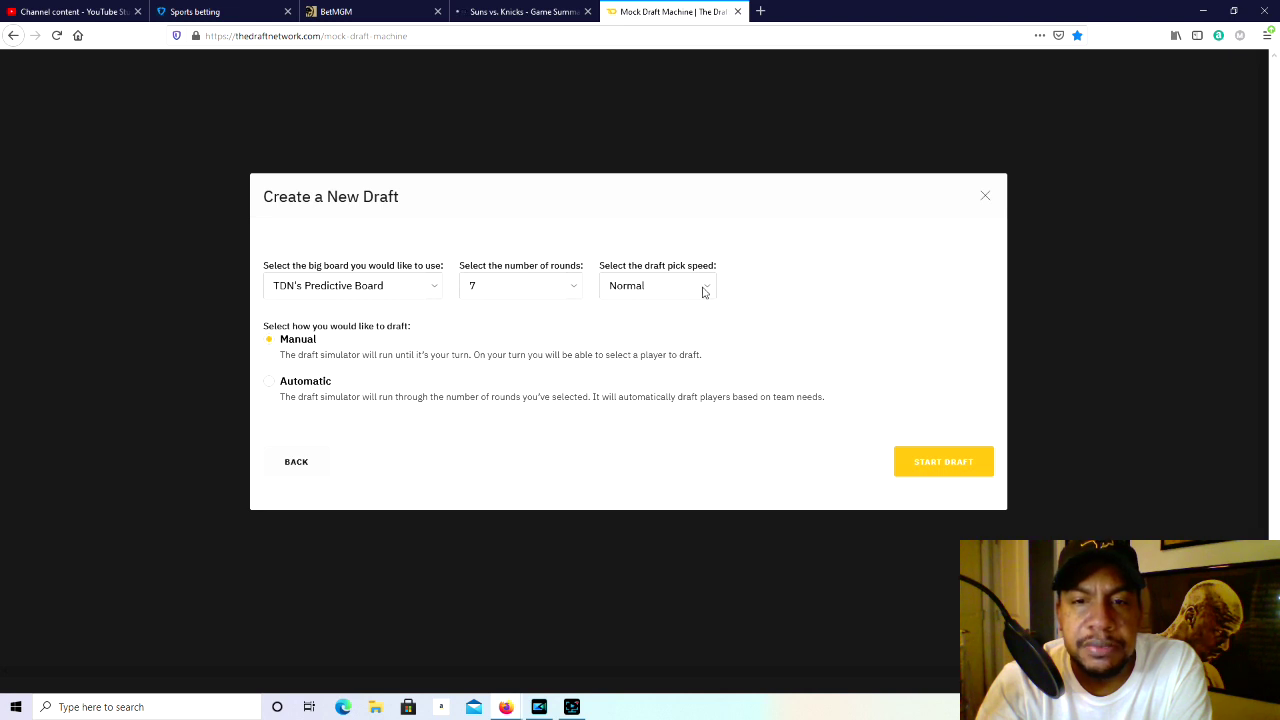
click(670, 292)
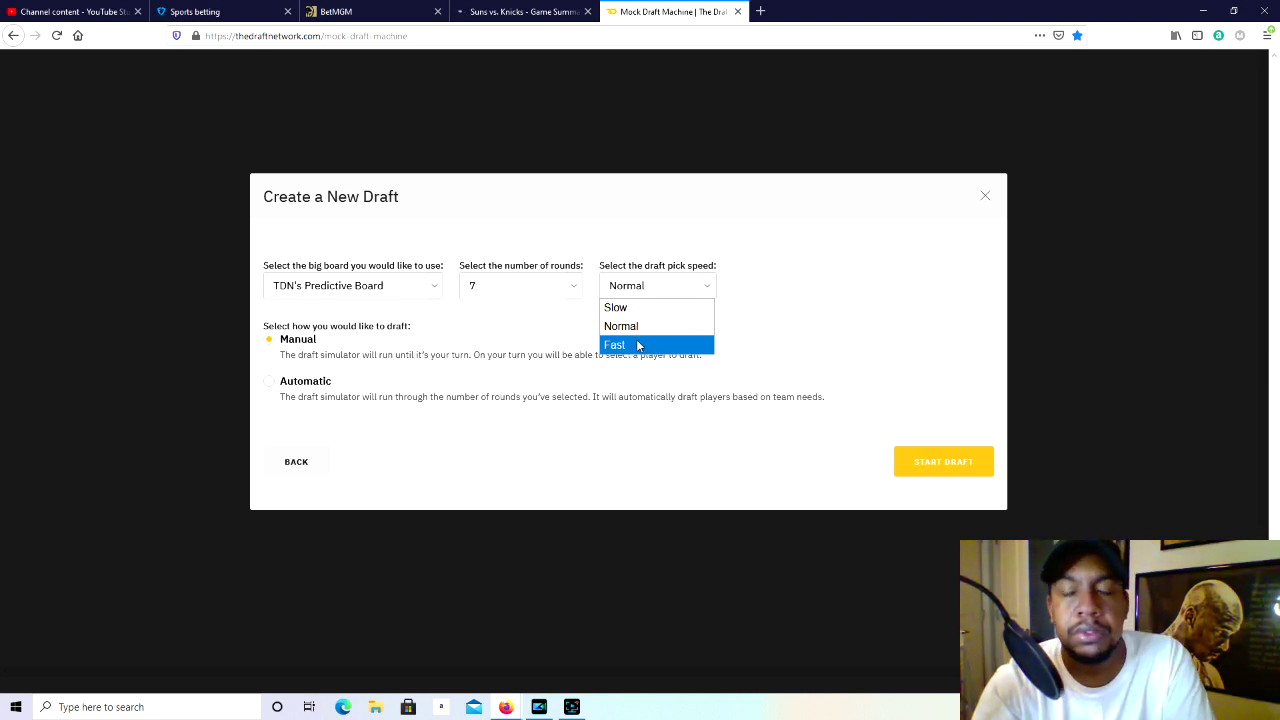
click(622, 344)
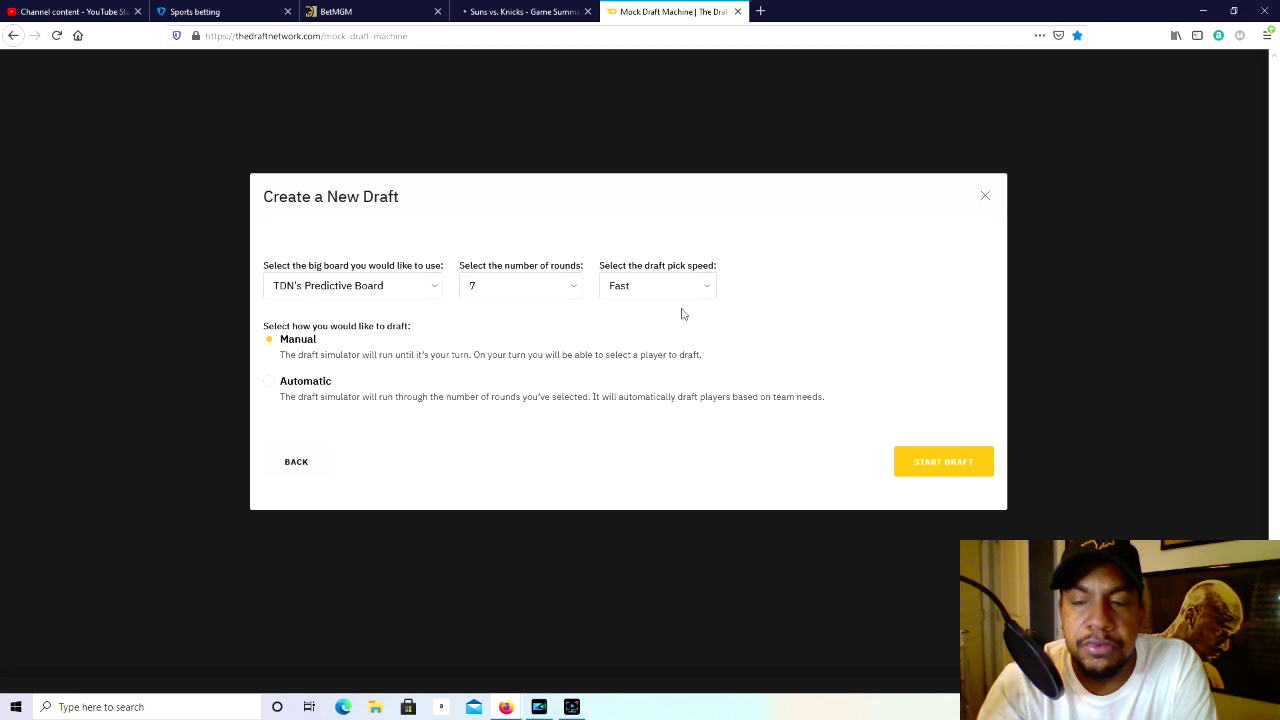
click(937, 470)
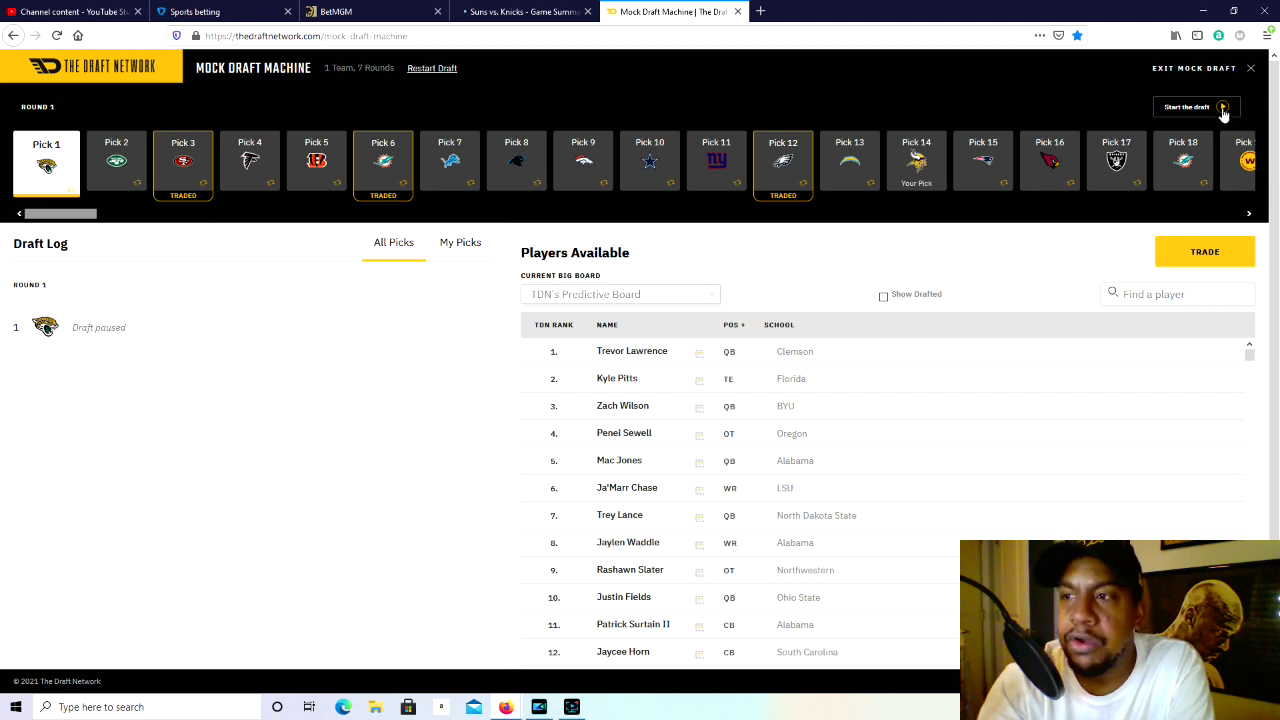
Start the draft so picks 1–4 (Lawrence, Wilson, Jones, Pitts) are made.
click(1219, 110)
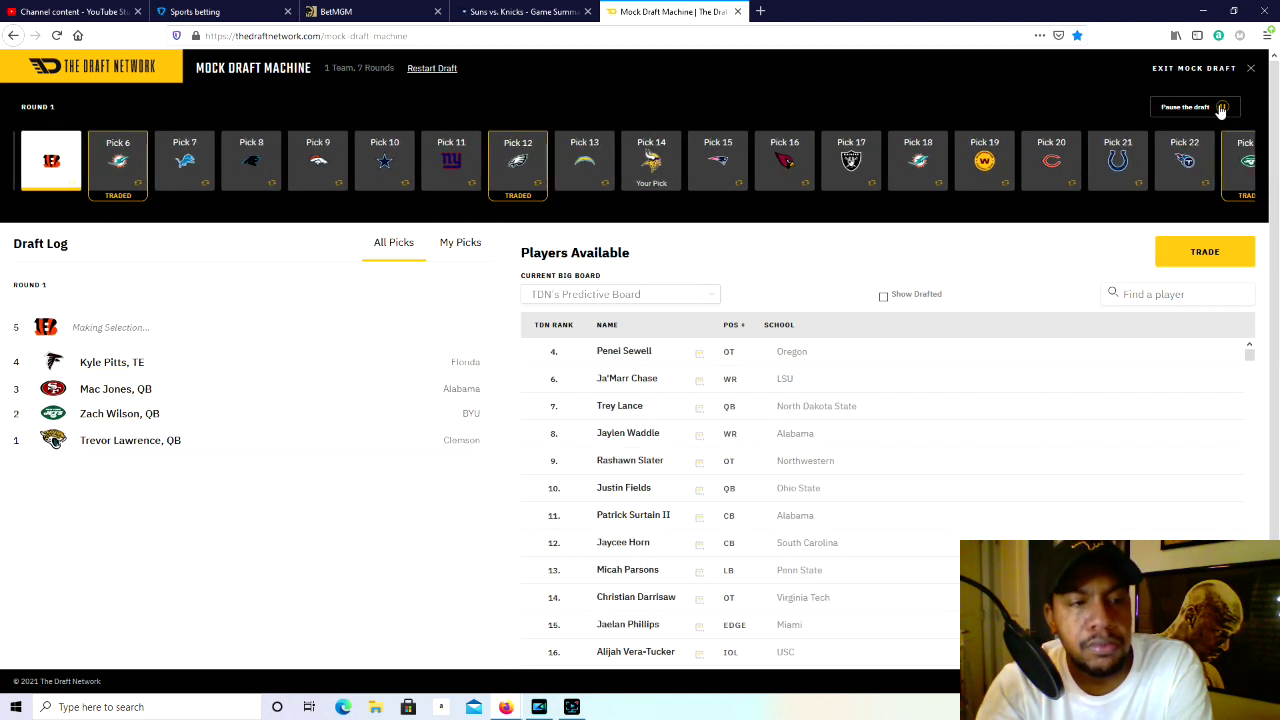
Pause at pick 8 after Sewell, Chase and Waddle, and begin a trade offer.
click(1220, 109)
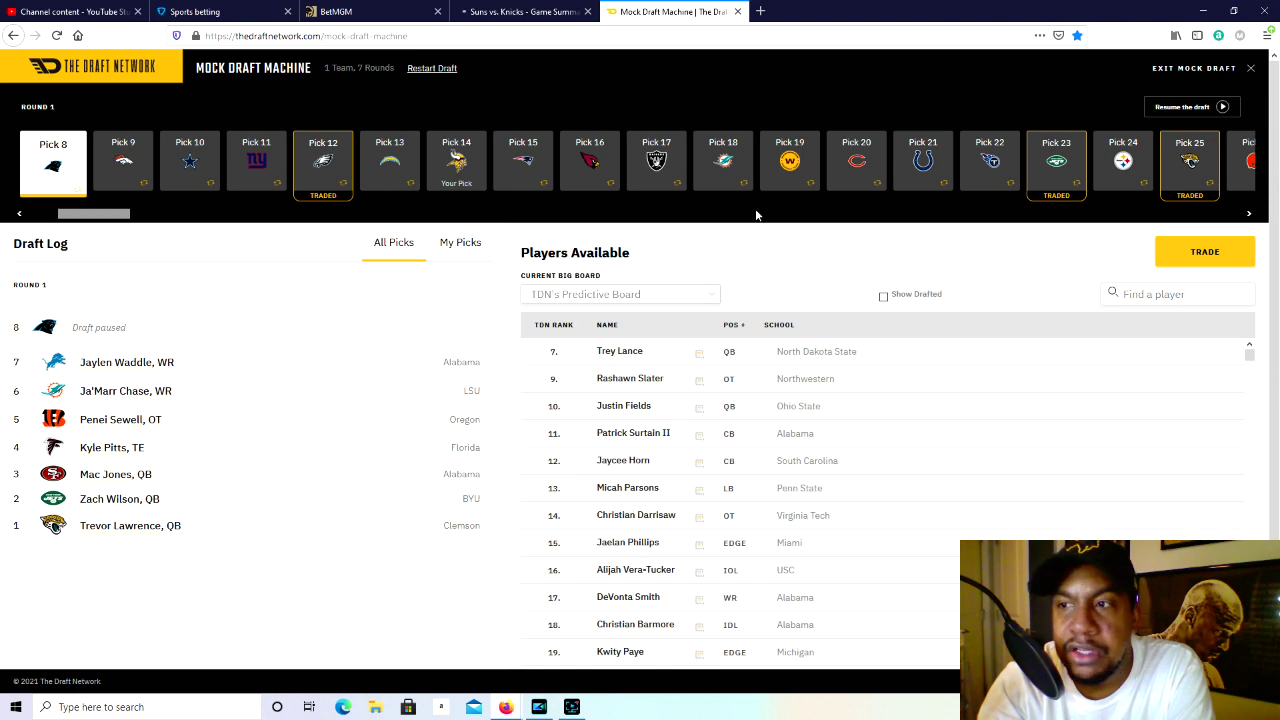
click(1192, 251)
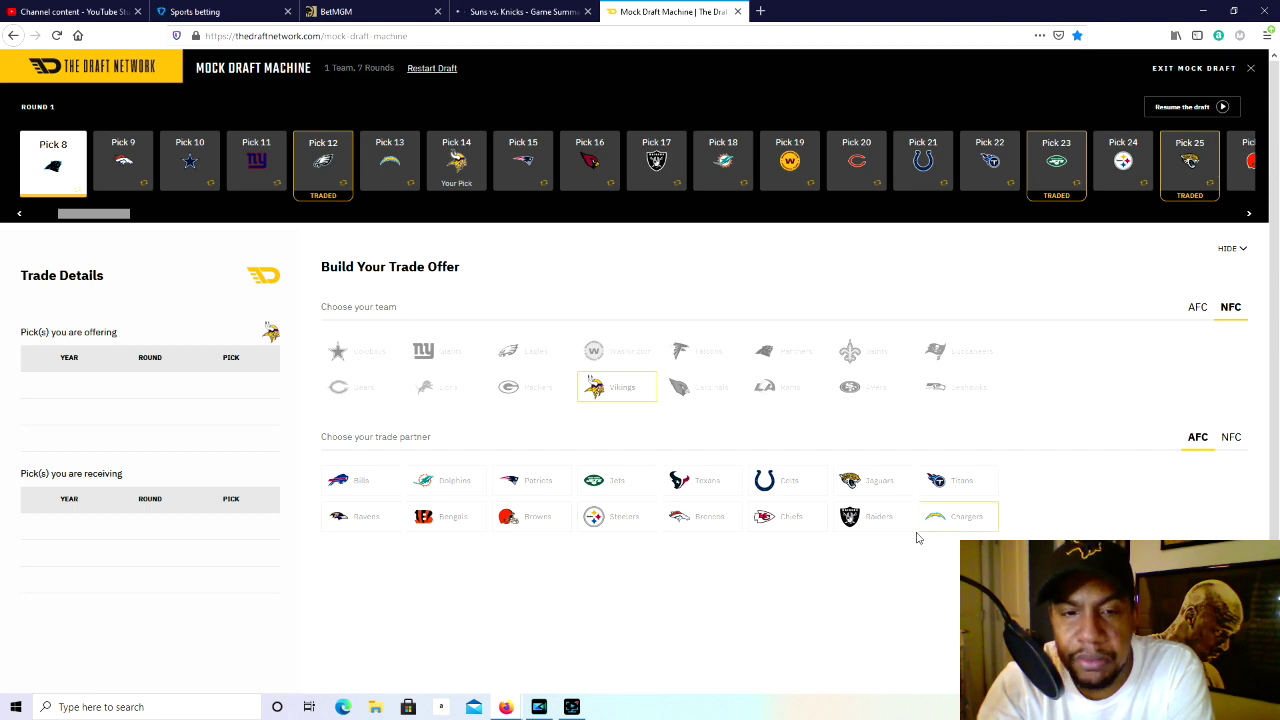
Offer the Broncos picks 14 and 90 for their pick 9.
click(731, 525)
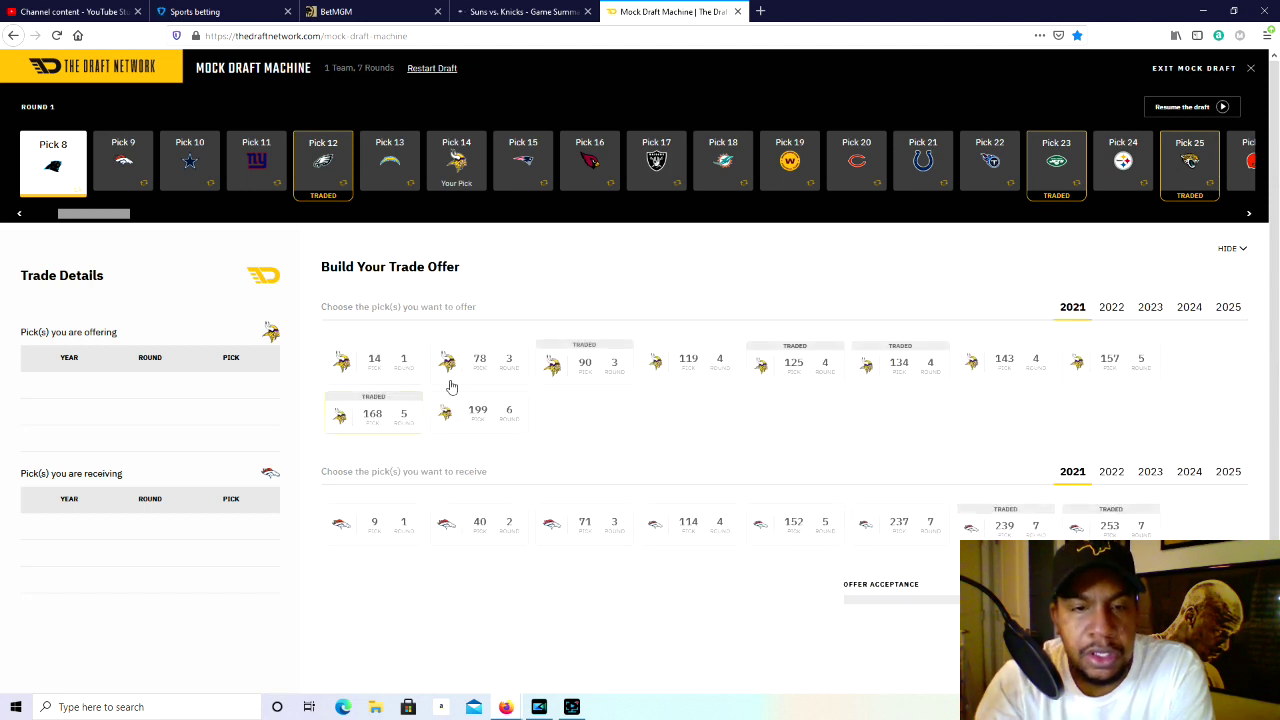
click(386, 372)
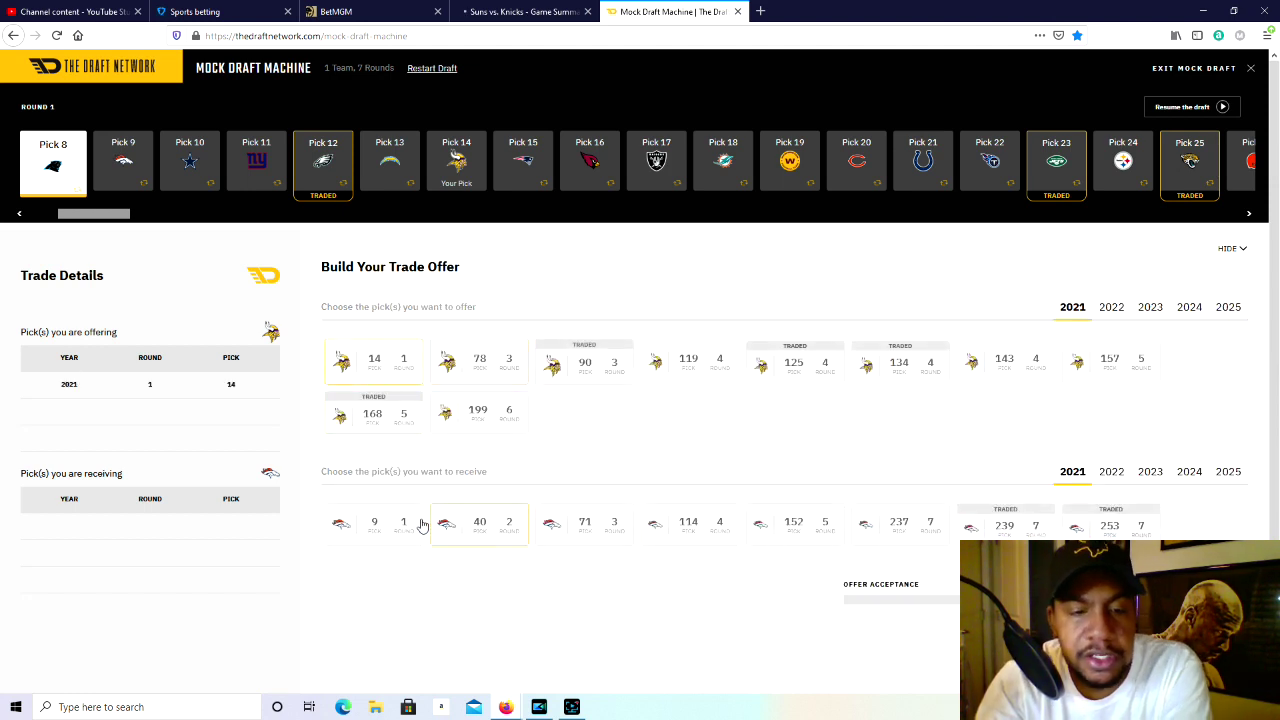
click(405, 530)
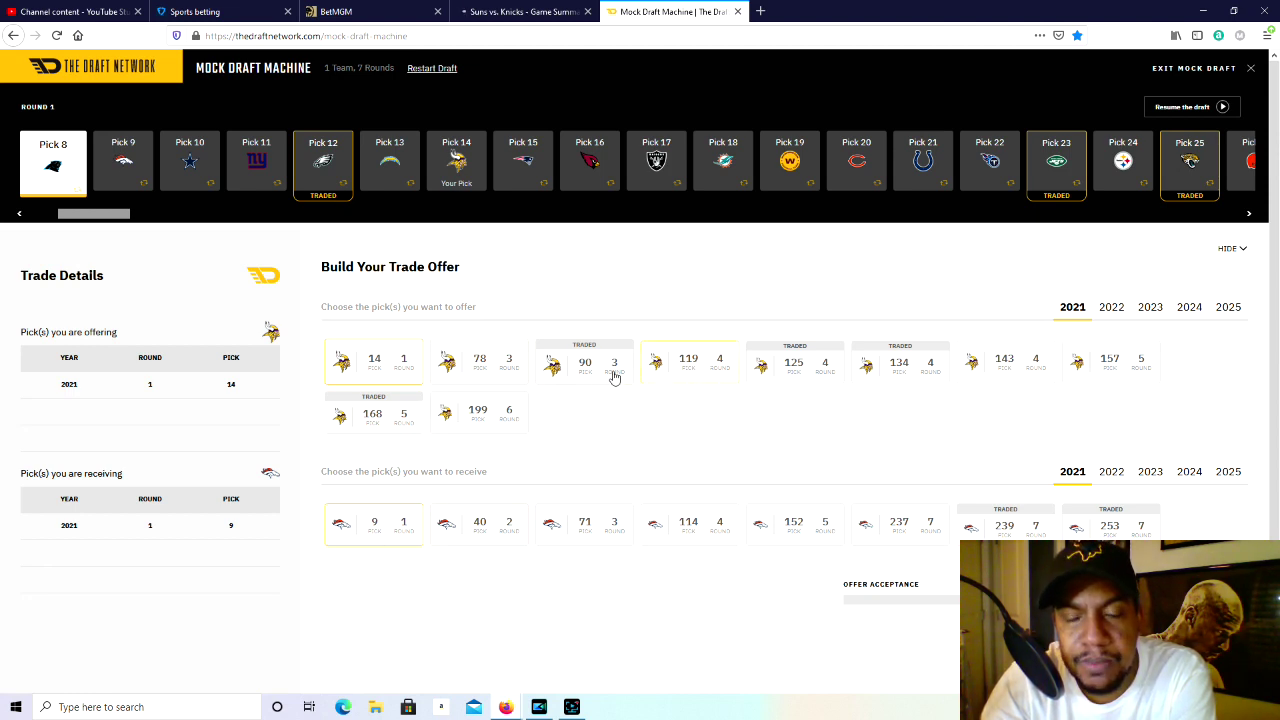
click(612, 376)
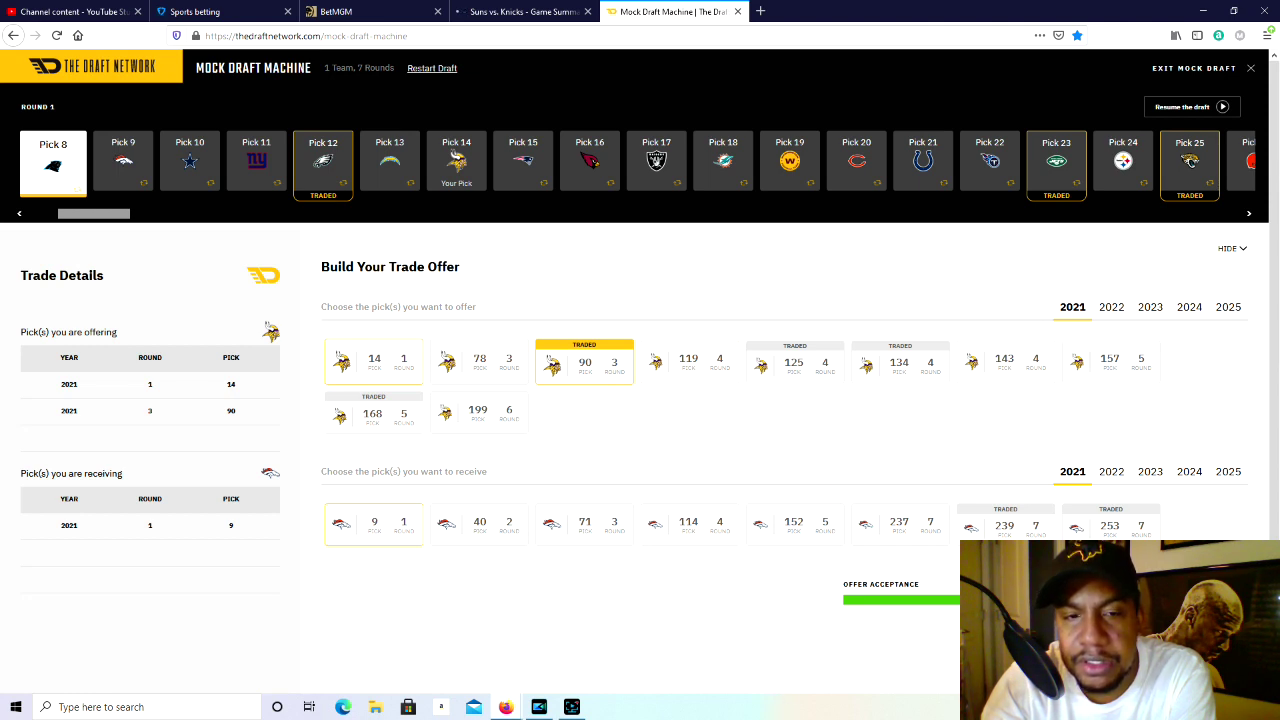
click(1100, 630)
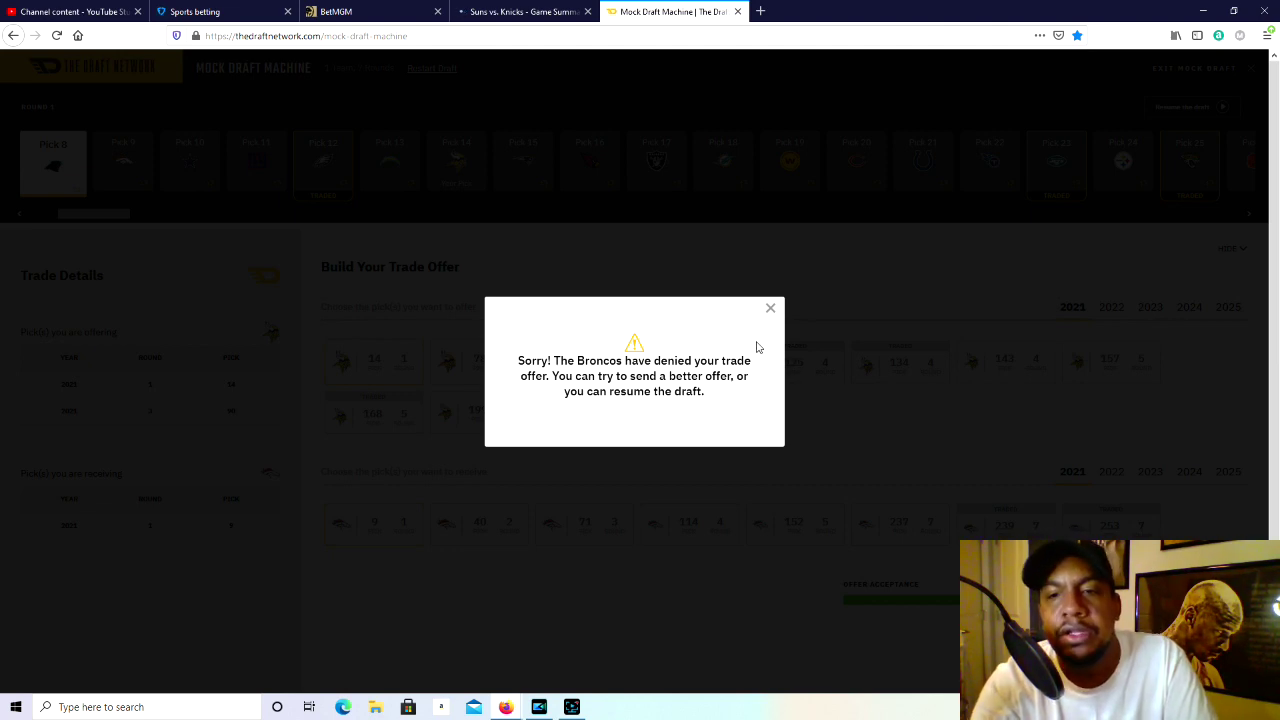
Revise the Broncos offer to picks 14, 90 and 143, requesting 9 and 237.
click(767, 313)
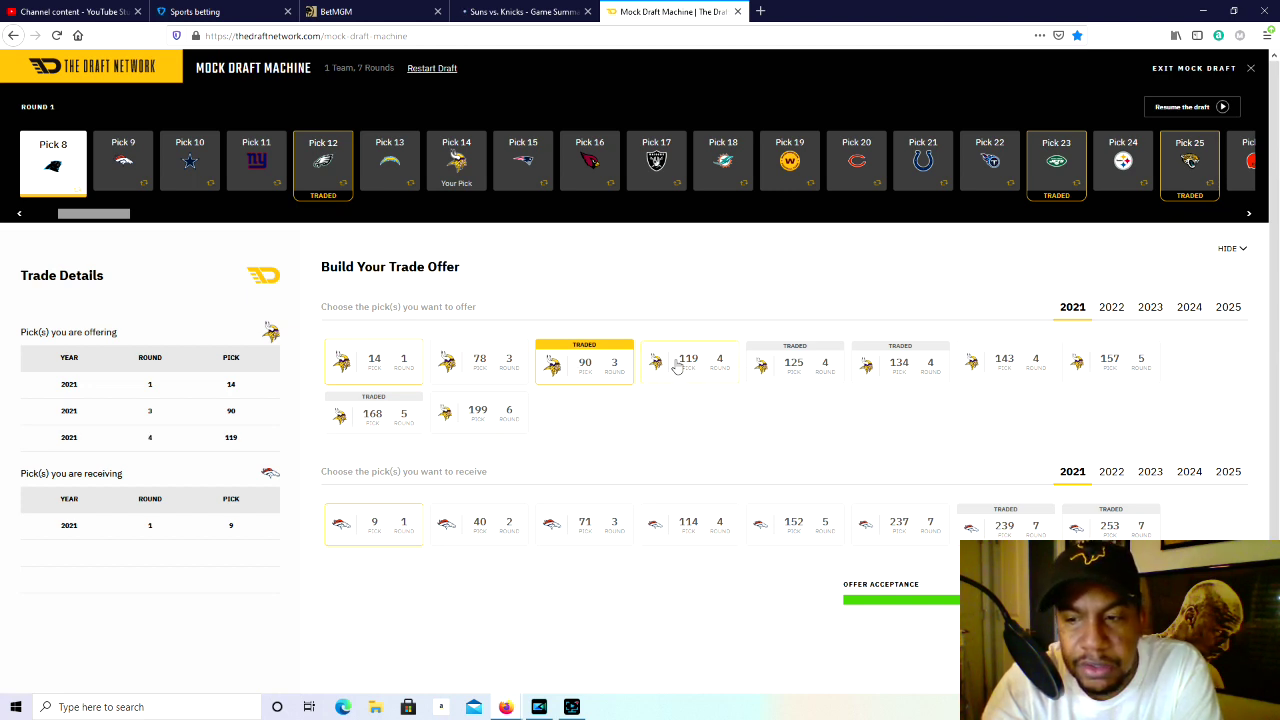
click(688, 372)
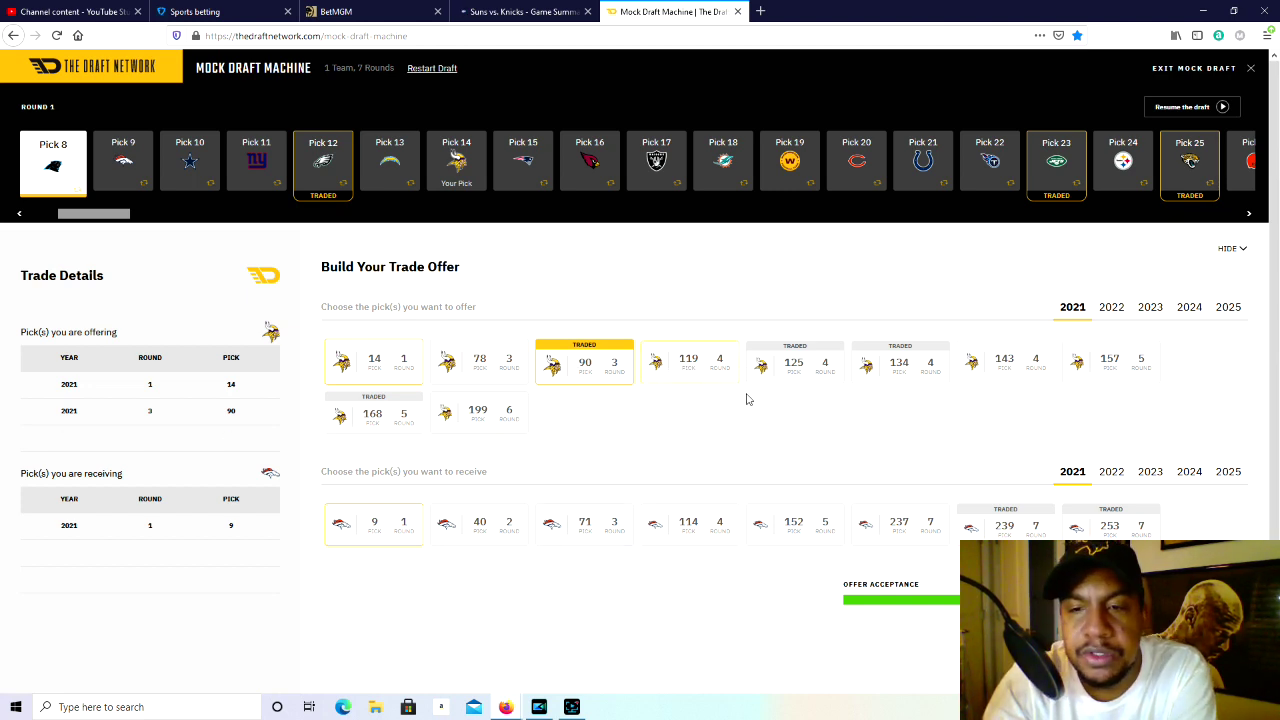
click(868, 365)
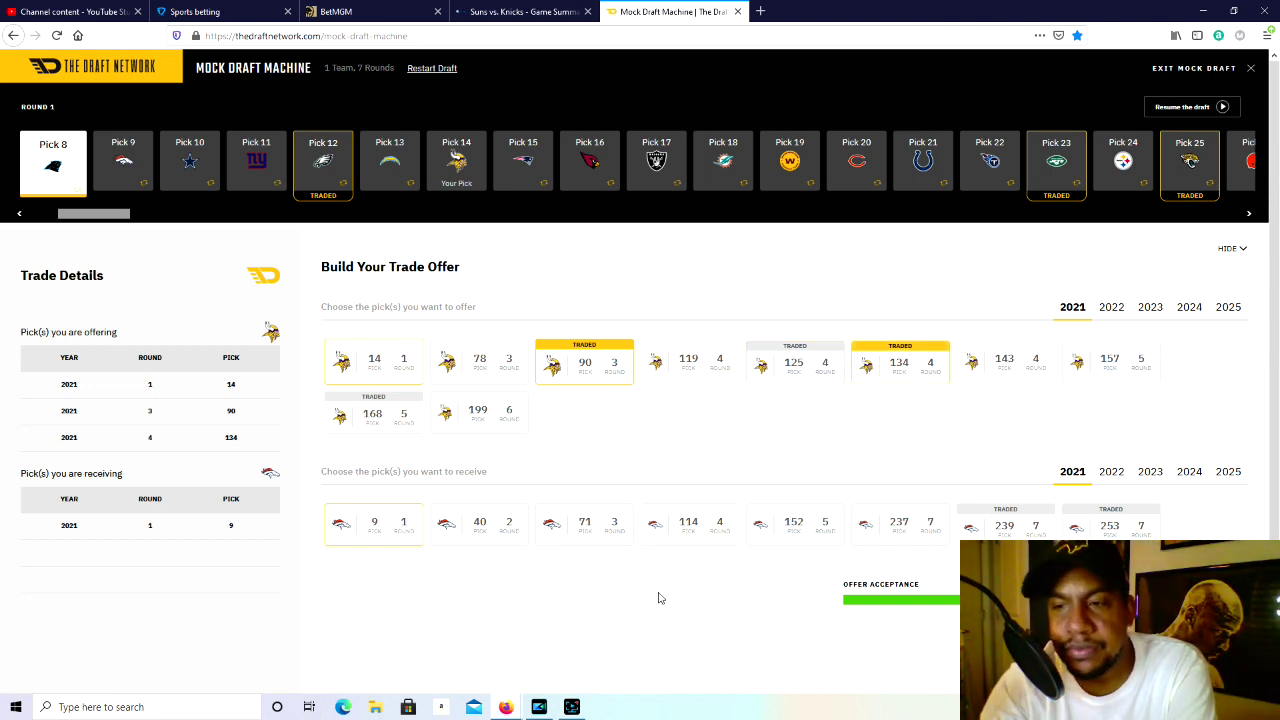
click(918, 362)
click(973, 356)
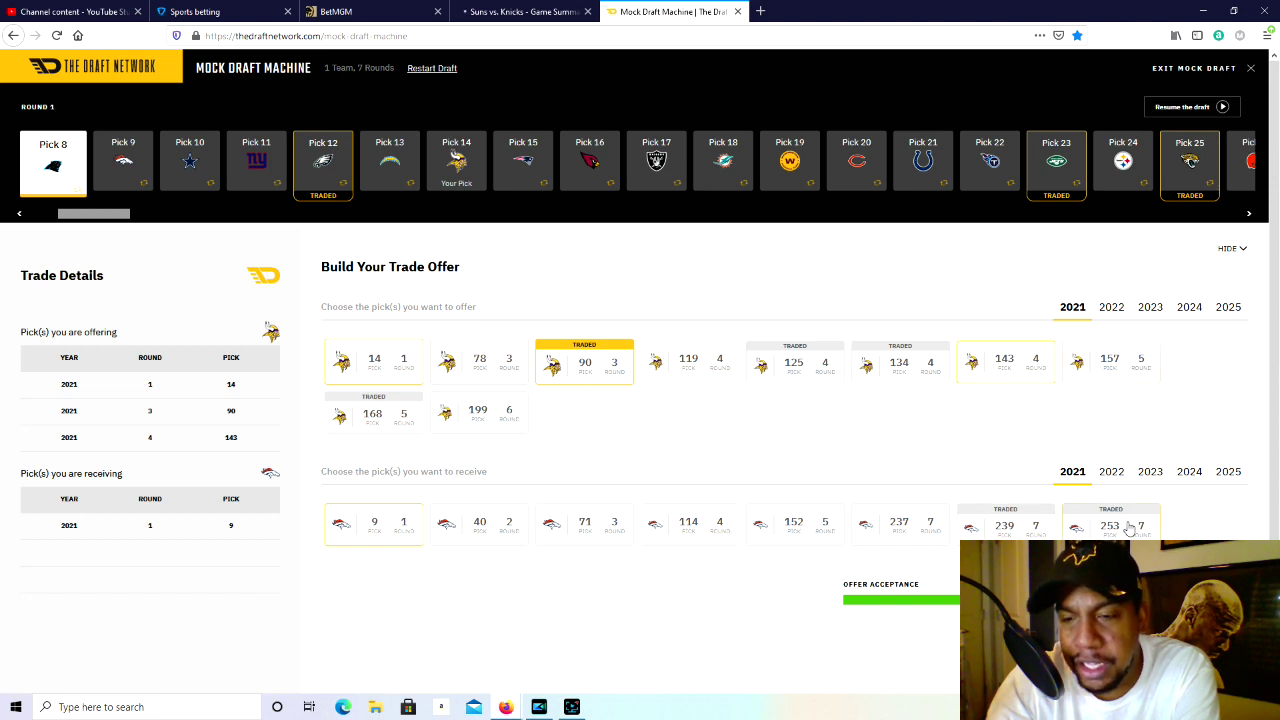
click(810, 532)
click(885, 534)
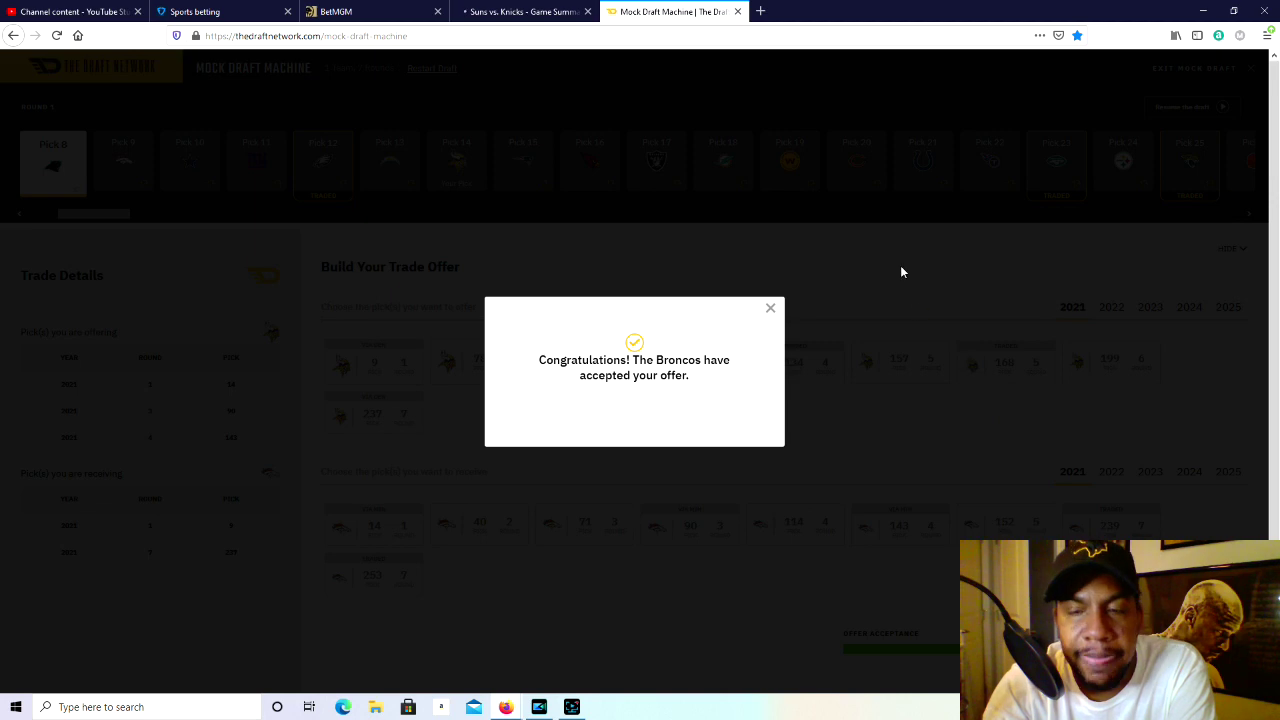
click(770, 312)
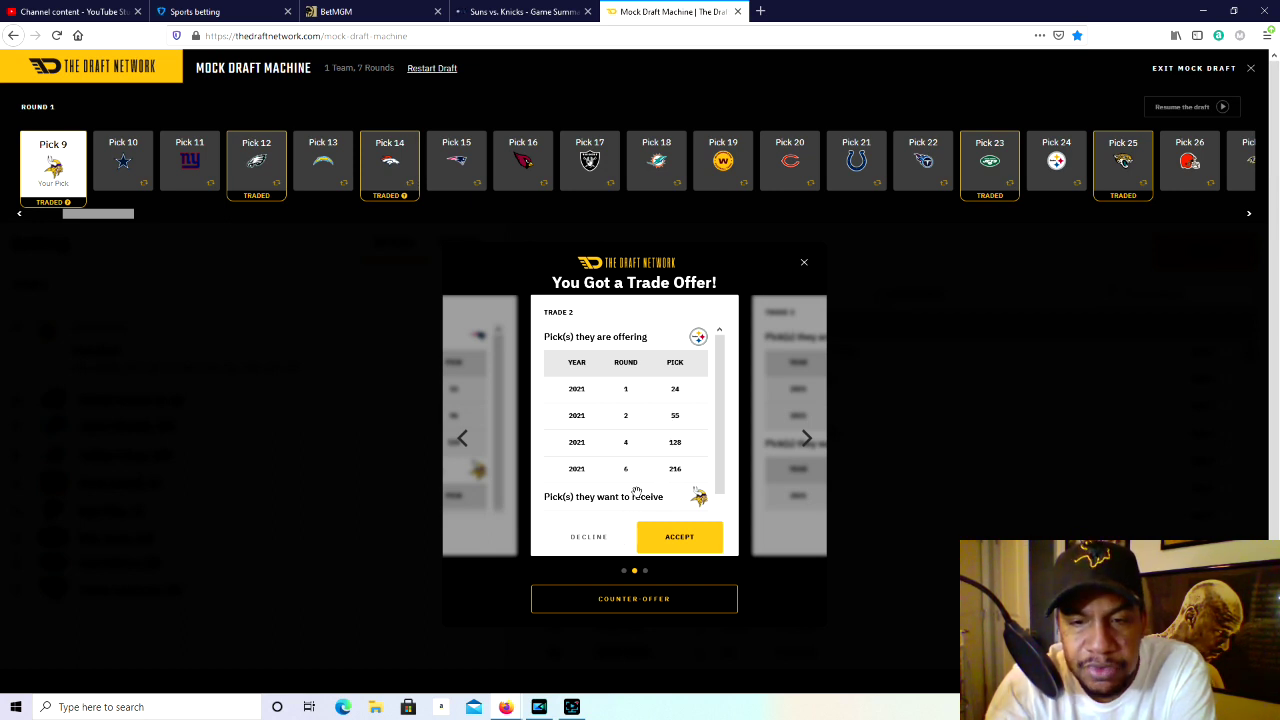
Decline the Steelers' and Patriots' trade offers for pick 9.
scroll(634, 492, down, 2)
scroll(640, 464, down, 2)
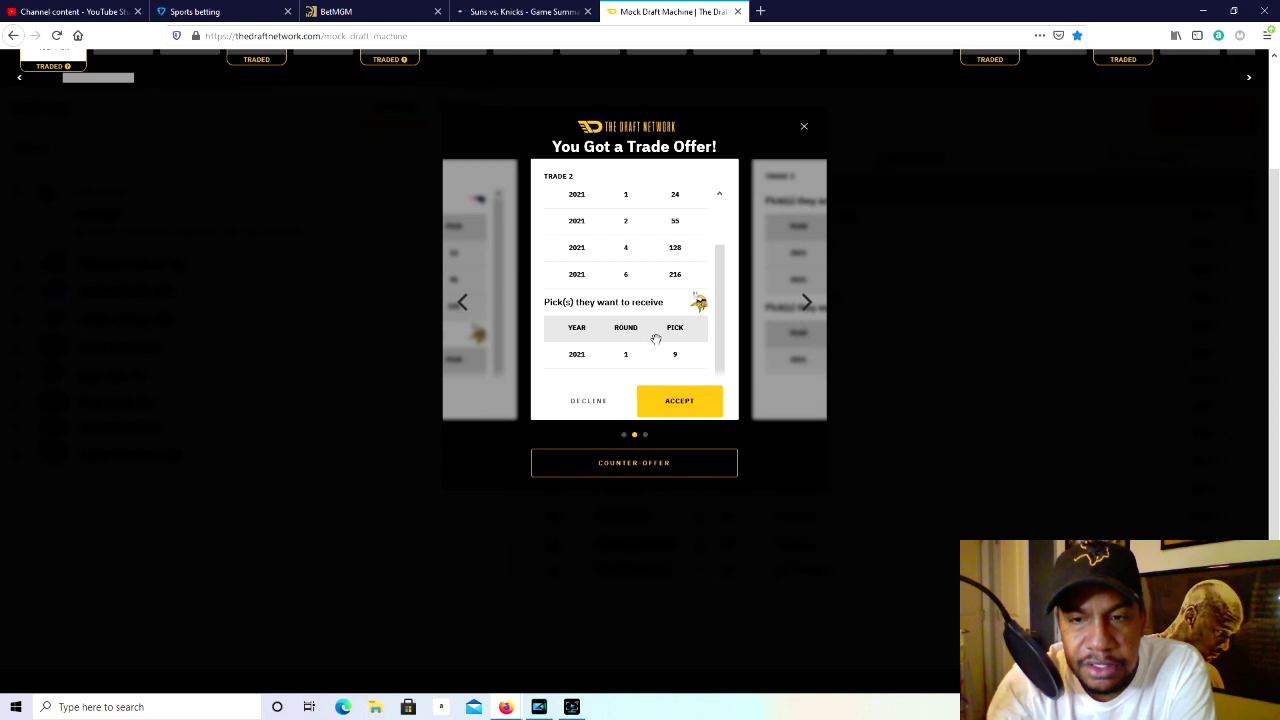
scroll(660, 338, up, 1)
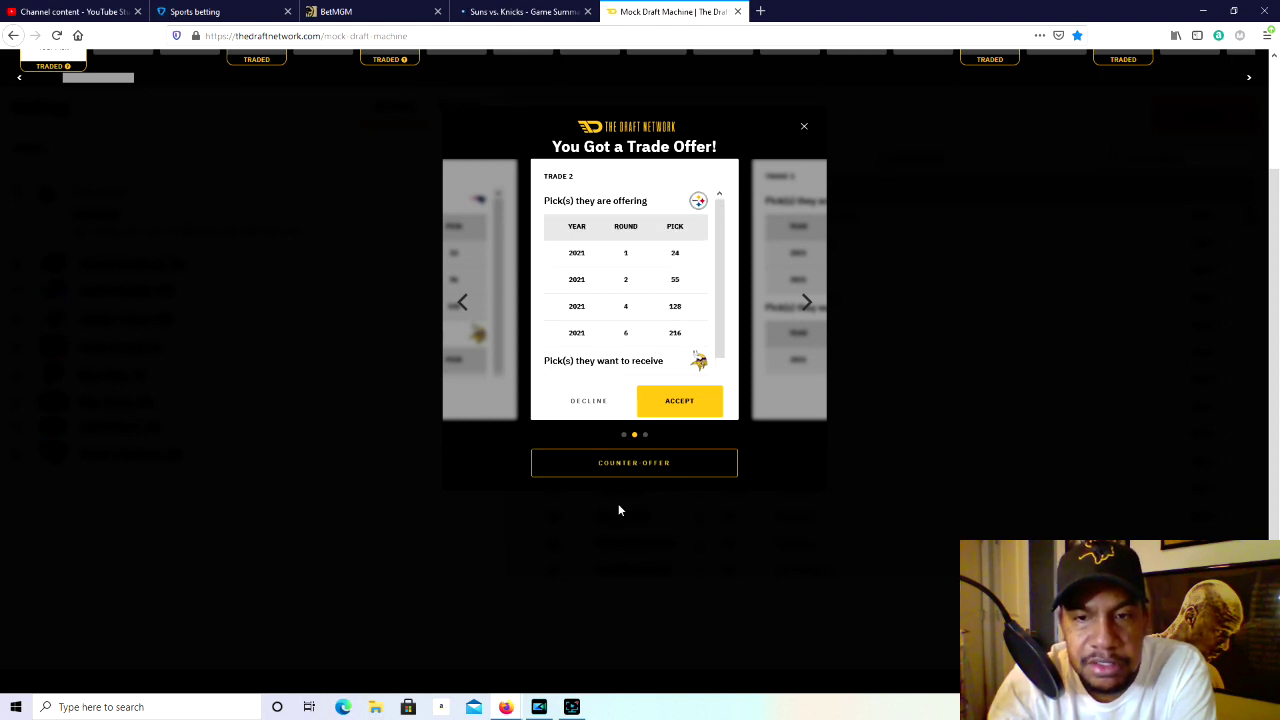
click(603, 410)
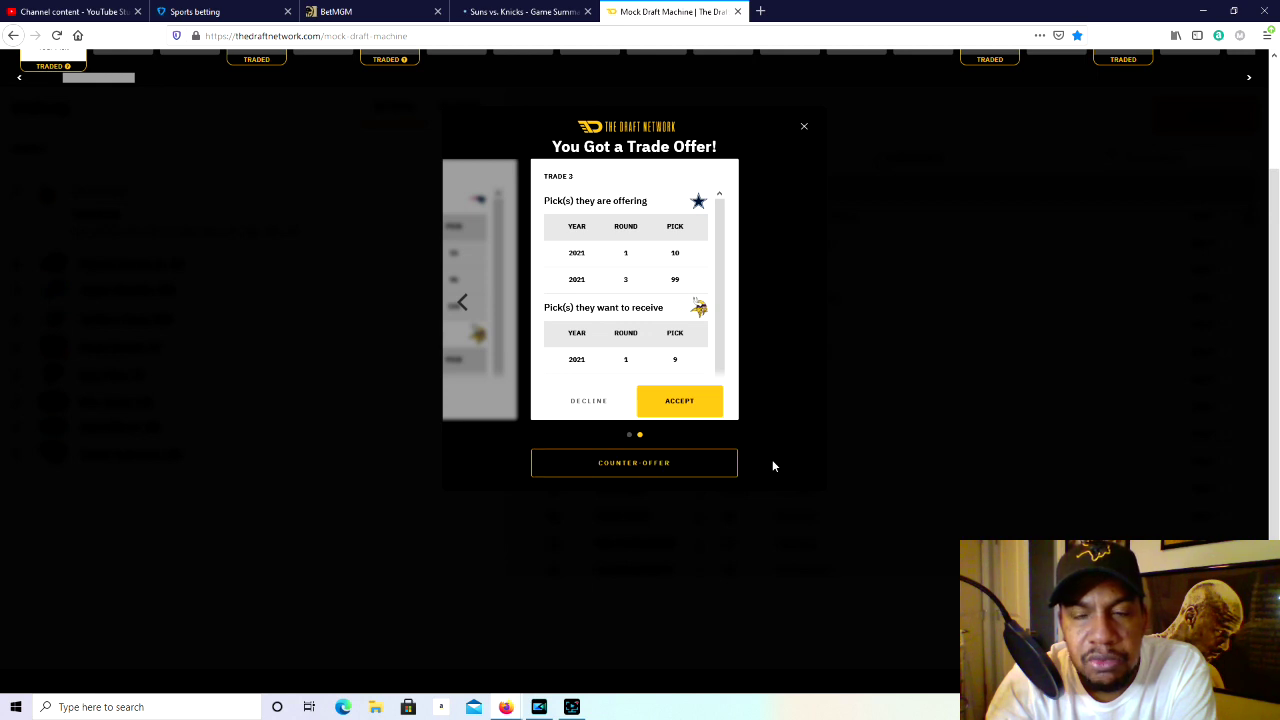
scroll(1275, 292, up, 1)
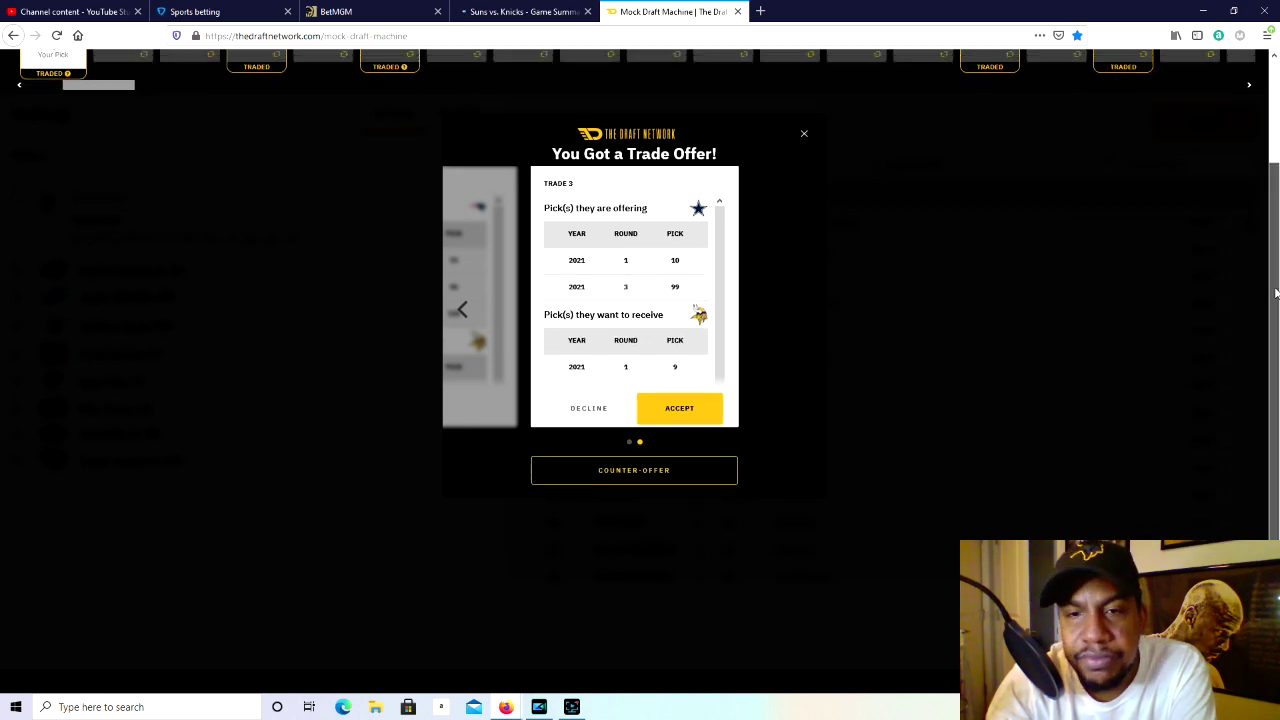
scroll(1275, 292, up, 1)
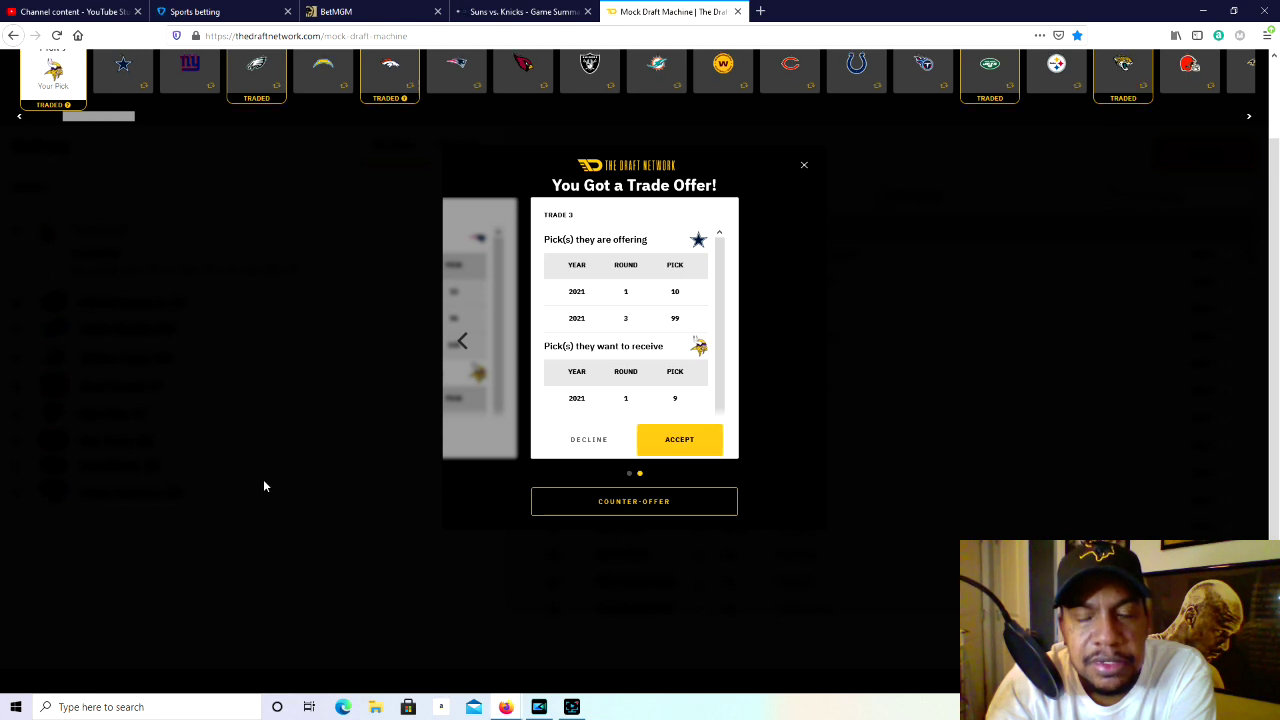
scroll(263, 486, up, 2)
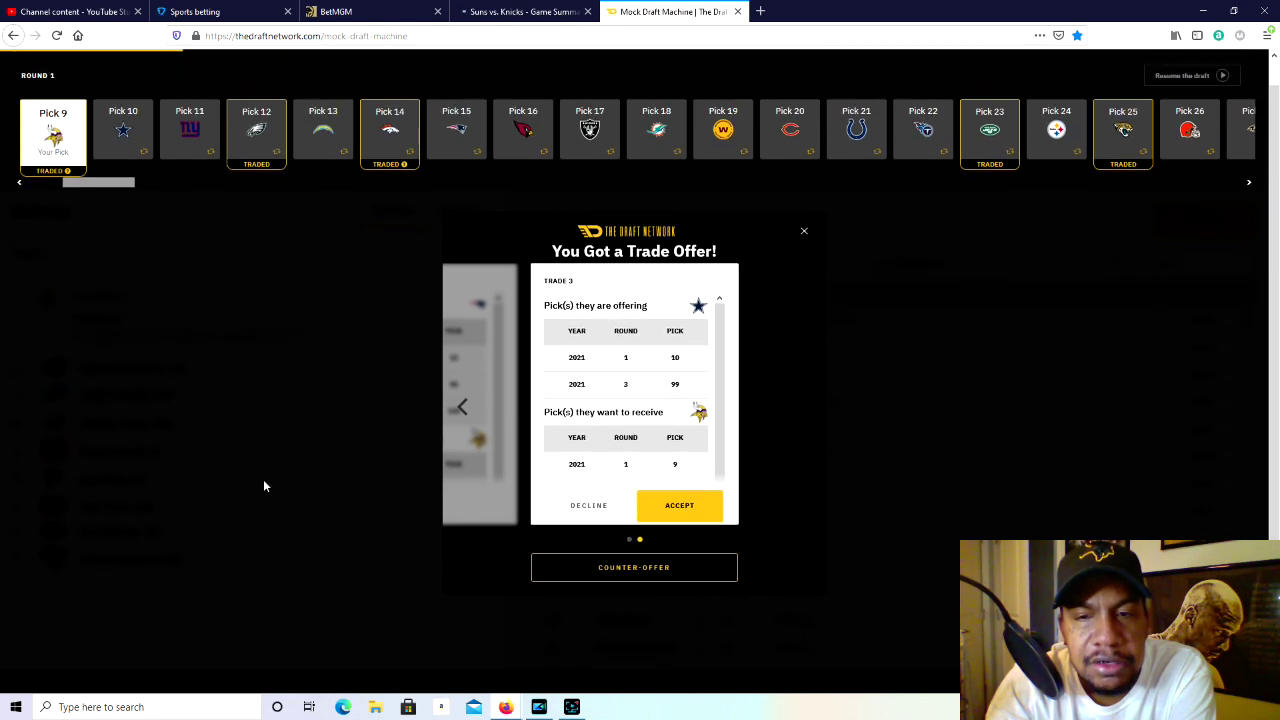
click(464, 408)
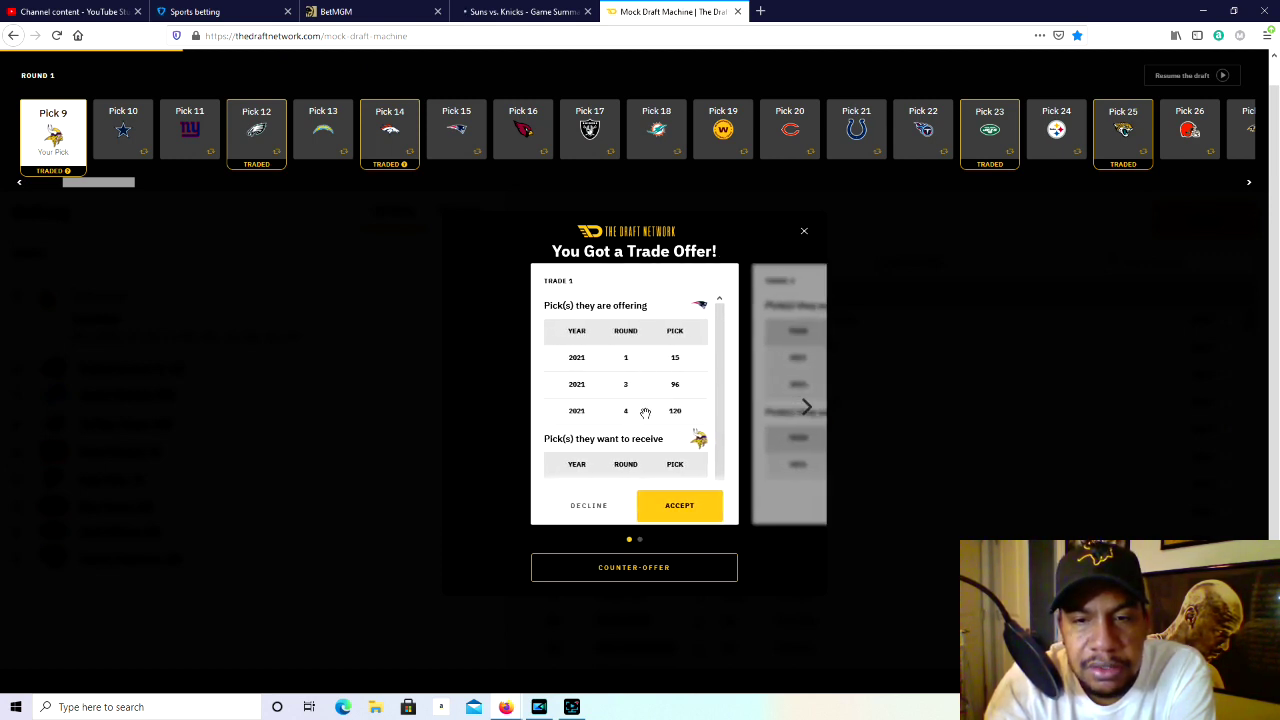
click(599, 508)
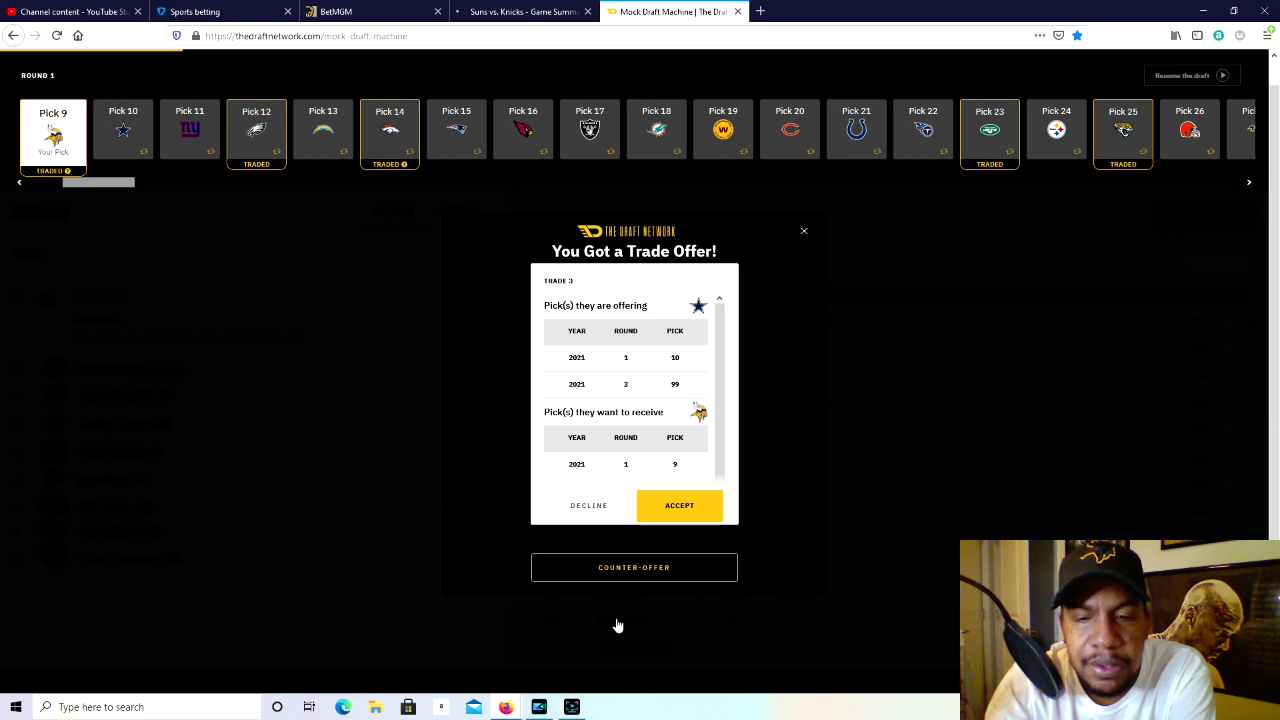
Open a counter to the Dallas offer, then resume the draft to the player list.
click(630, 567)
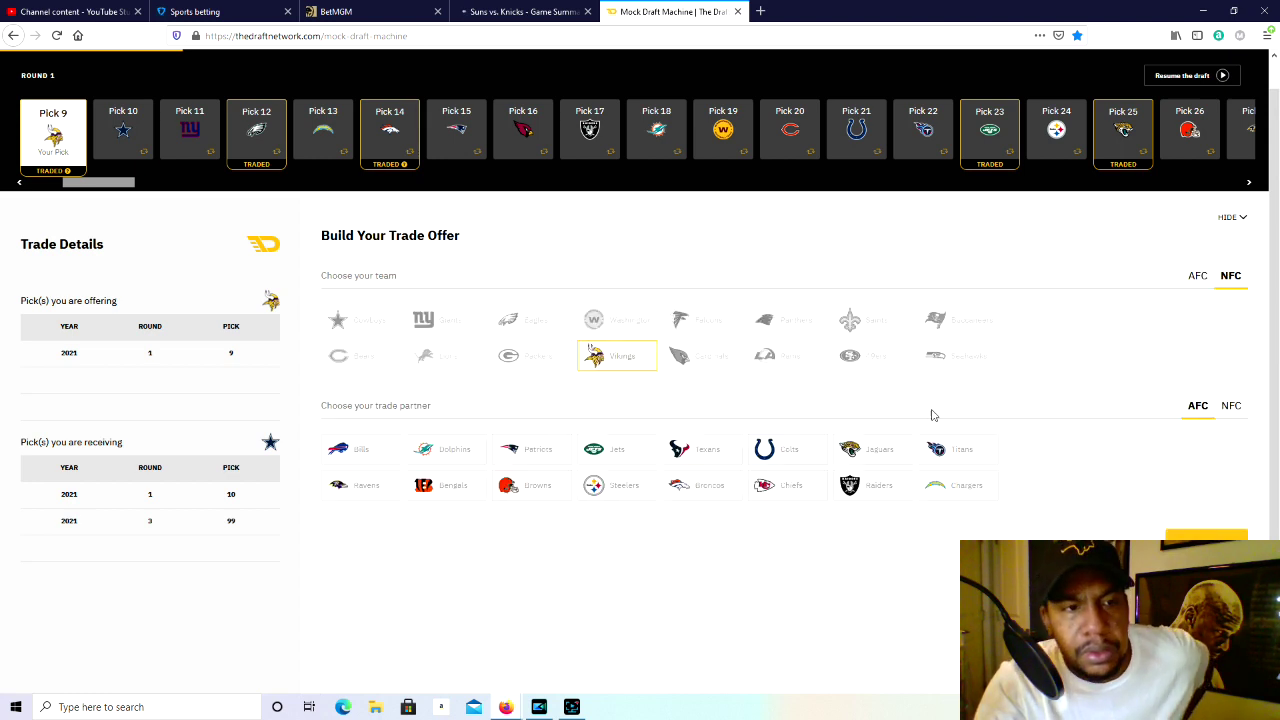
click(1221, 77)
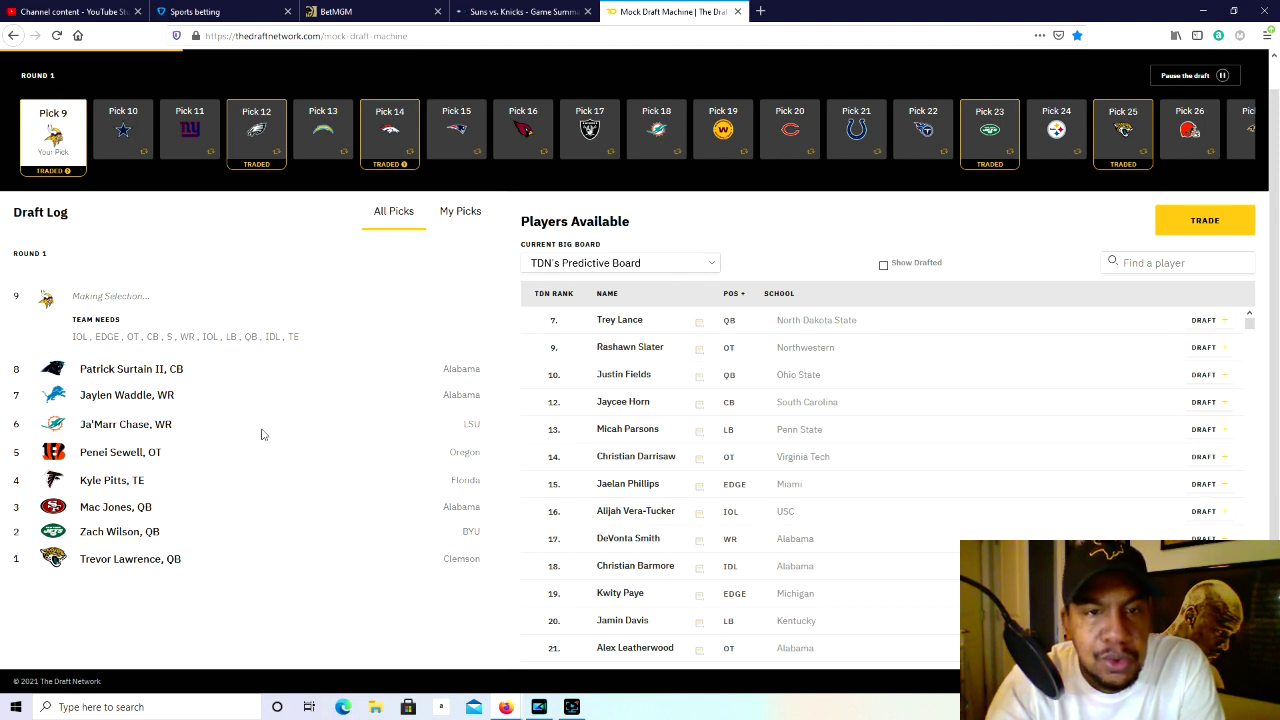
scroll(262, 434, up, 1)
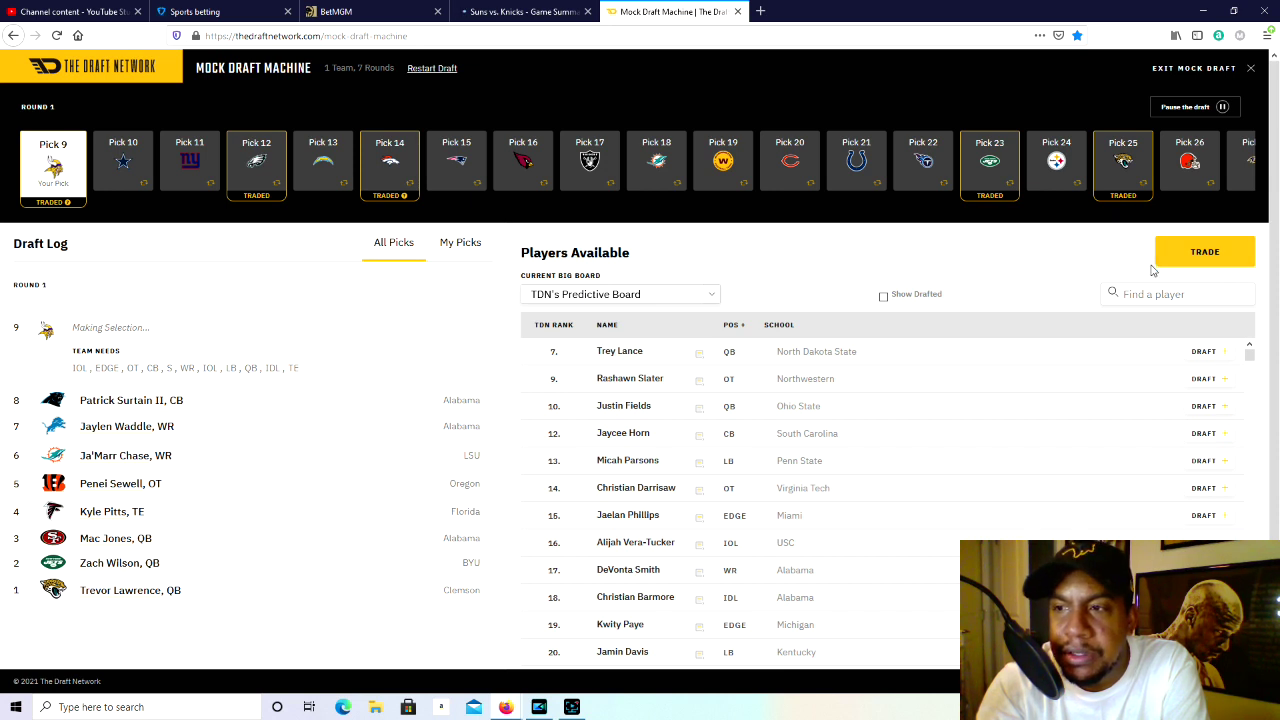
Start a trade with the Cowboys offering pick 9 for their pick 10.
click(1205, 251)
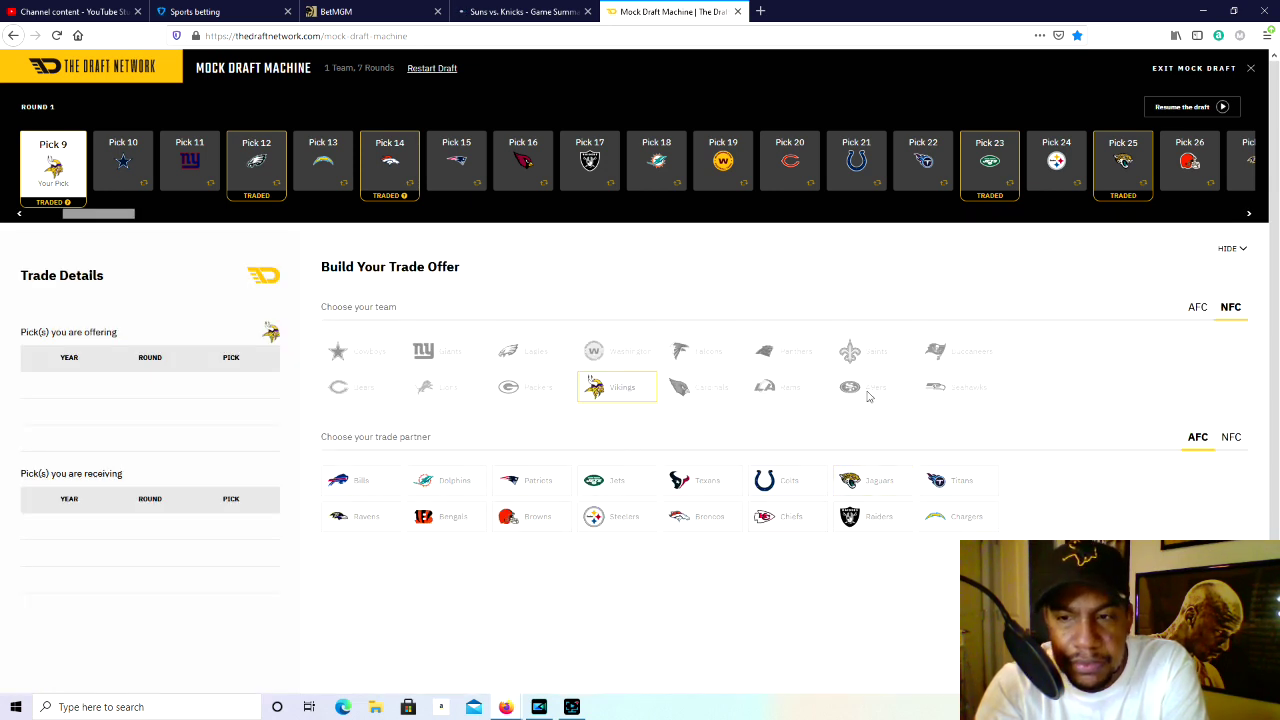
click(1233, 437)
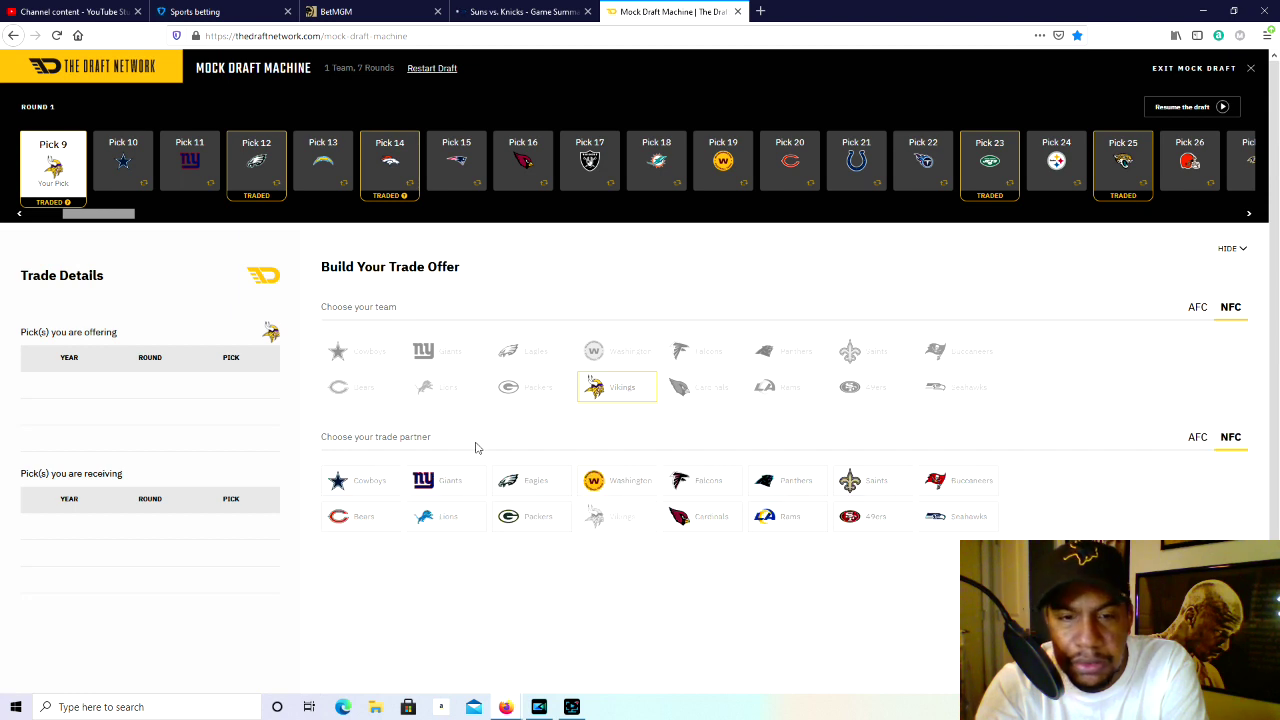
click(386, 484)
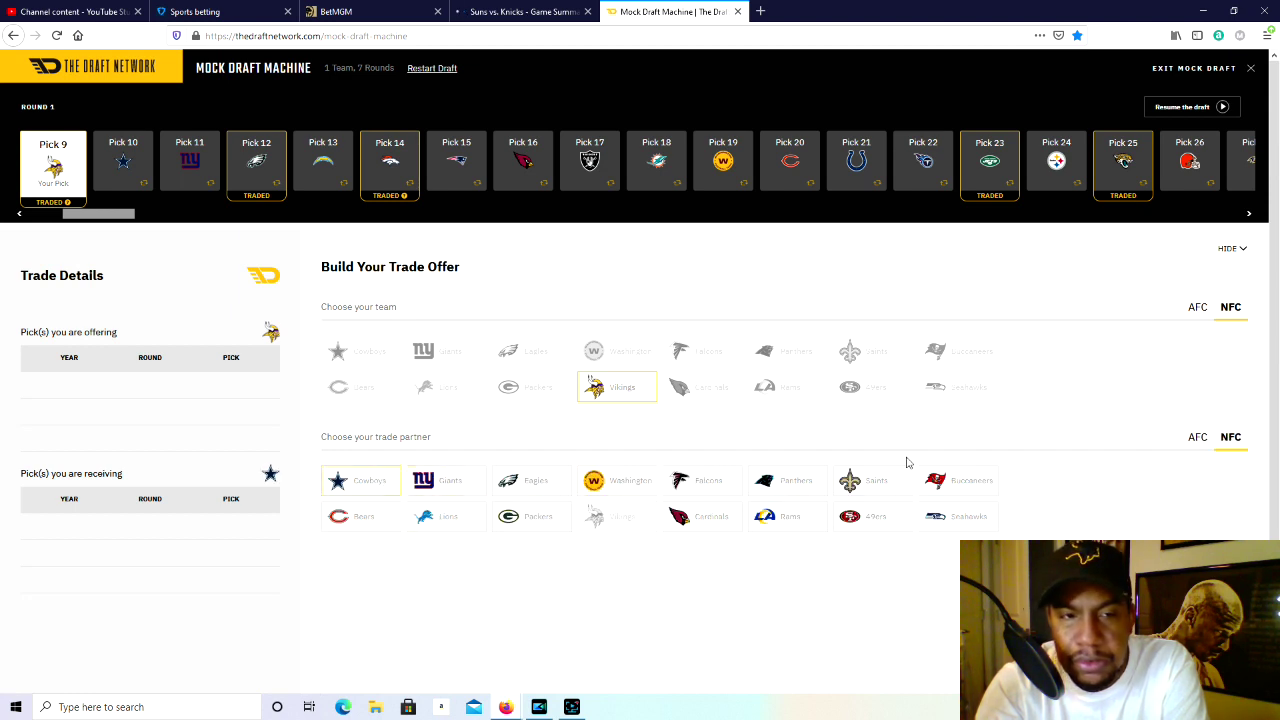
click(352, 347)
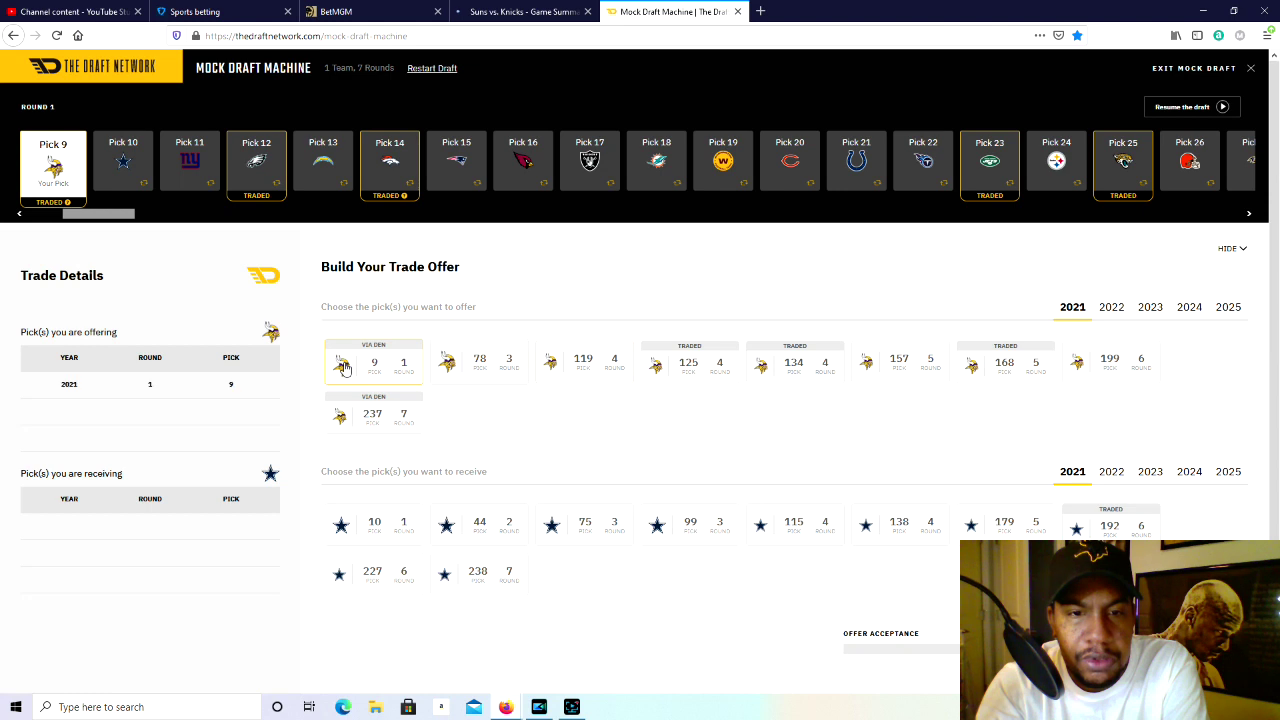
click(394, 534)
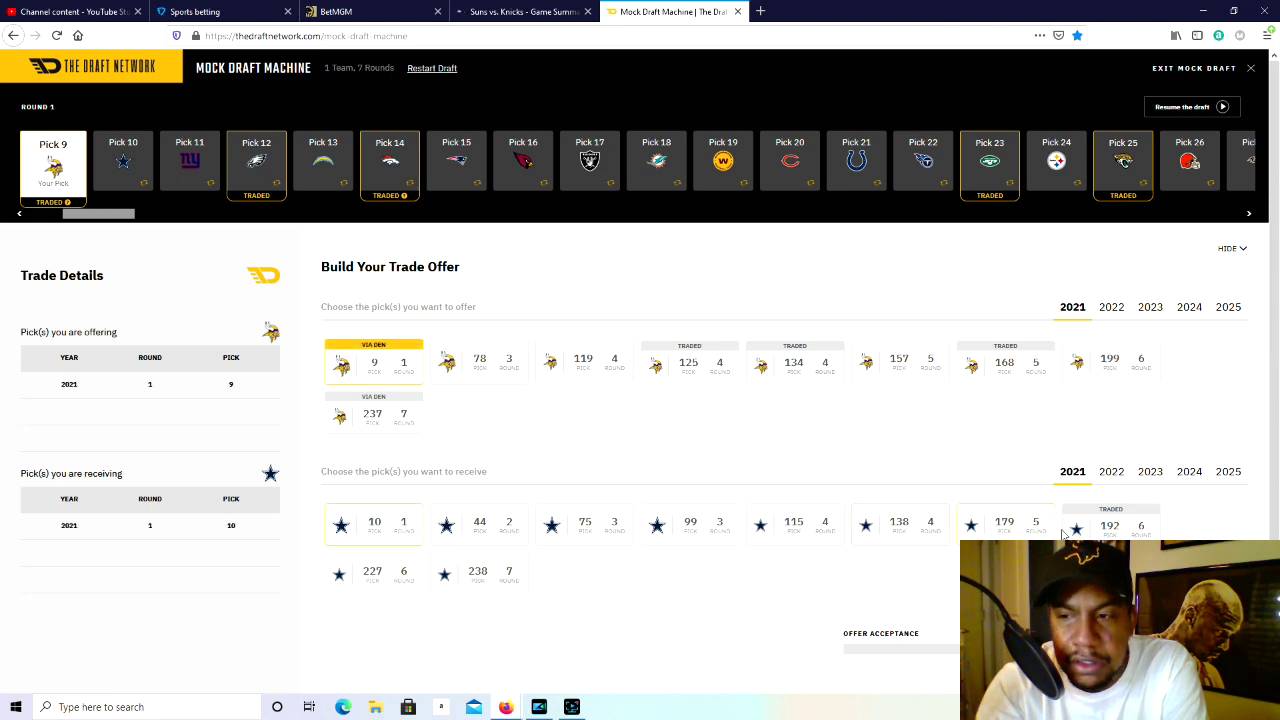
Add pick 125 and request pick 44, then send the accepted offer.
click(705, 535)
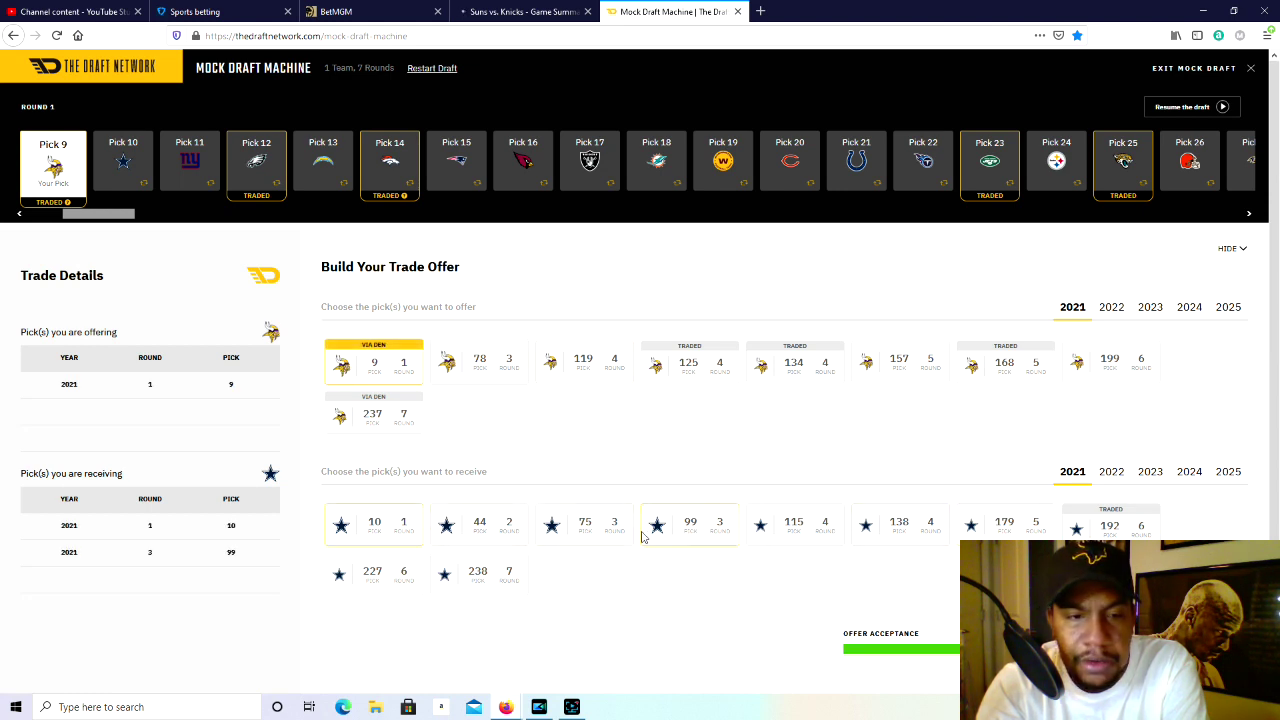
click(681, 539)
click(624, 535)
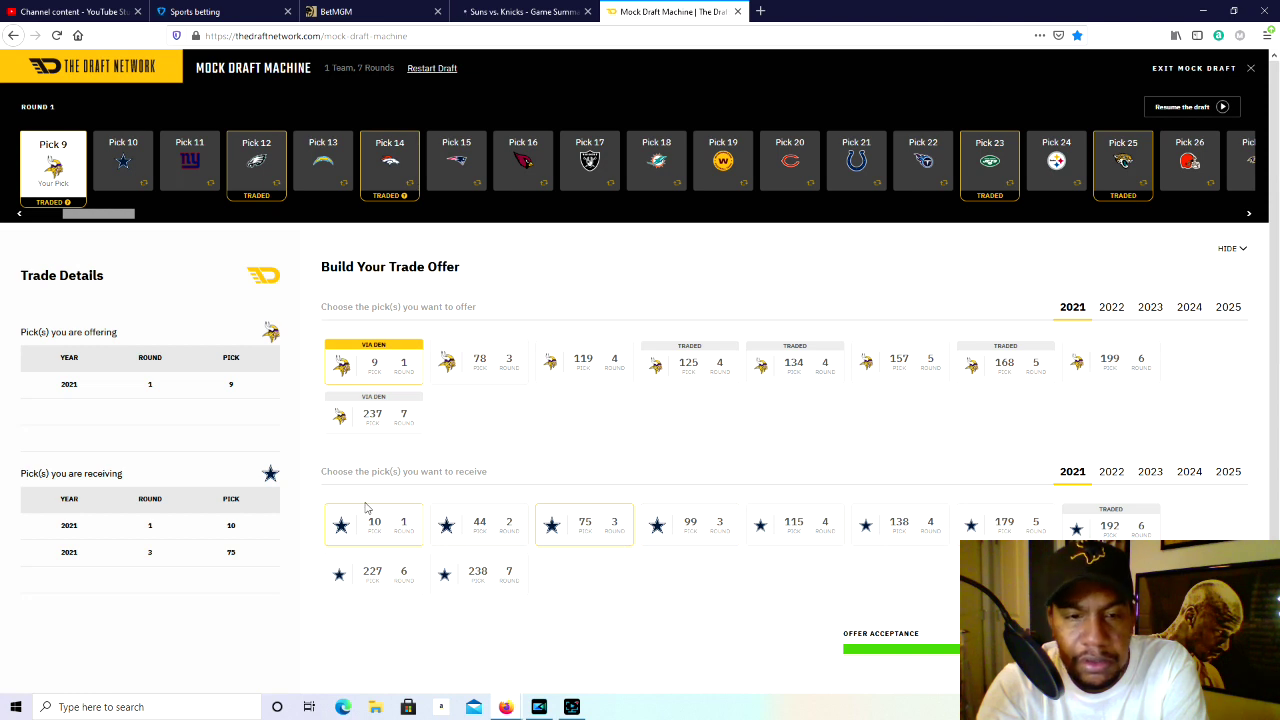
click(600, 535)
click(507, 525)
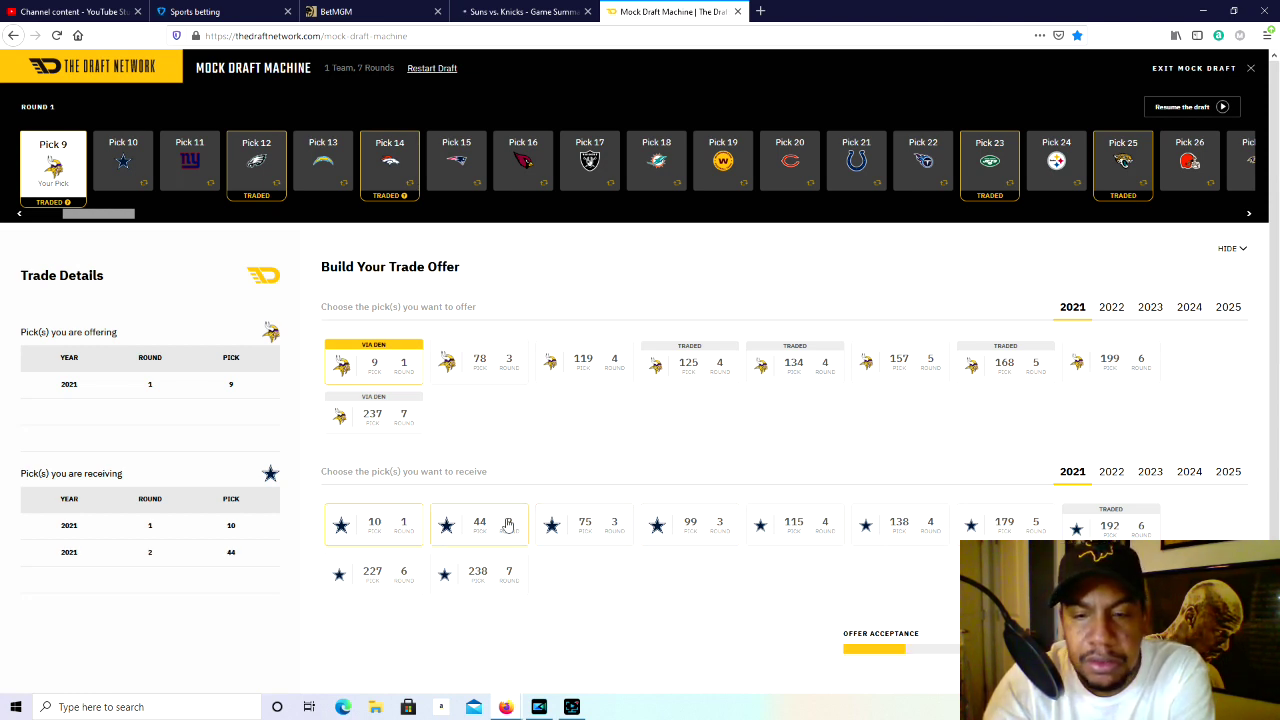
click(507, 525)
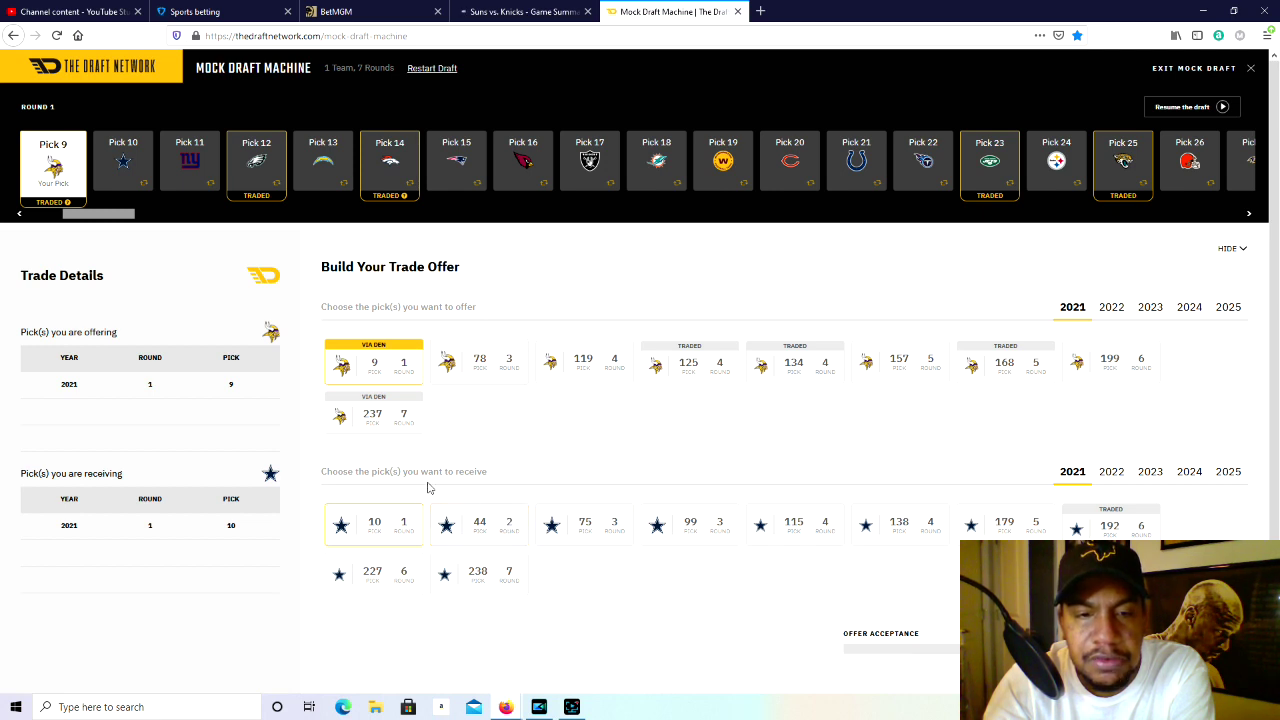
click(698, 383)
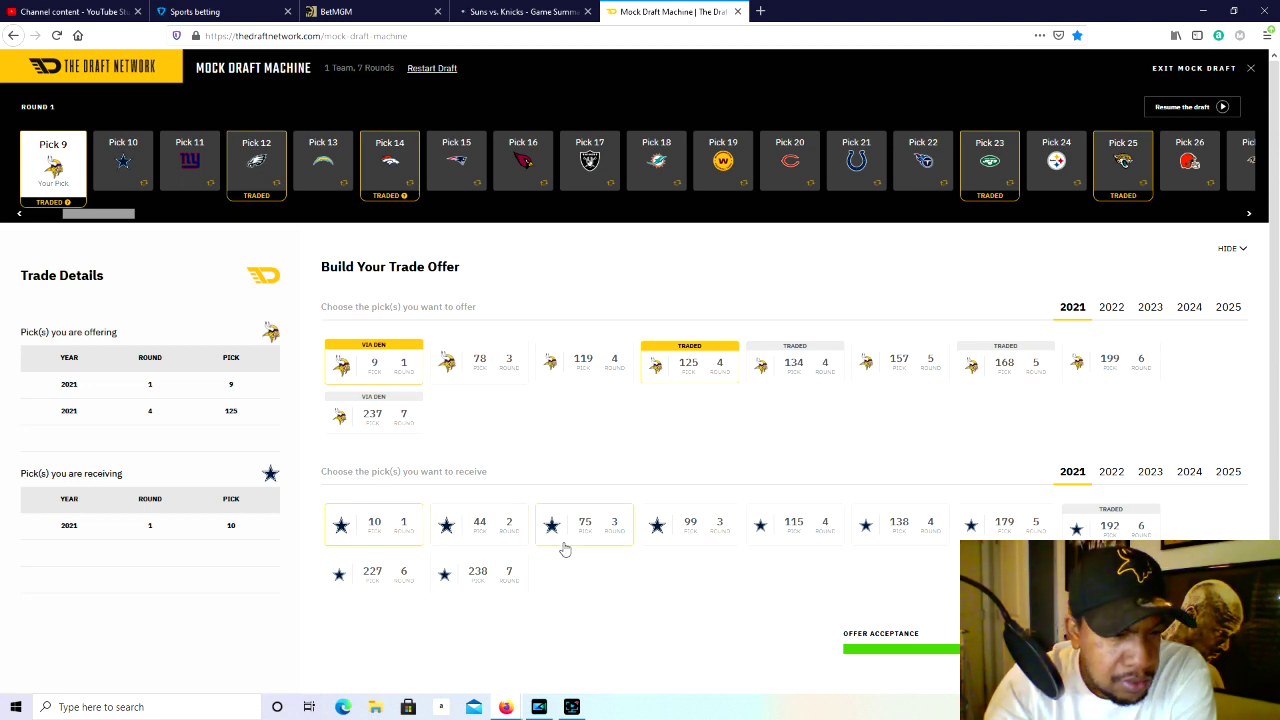
click(490, 527)
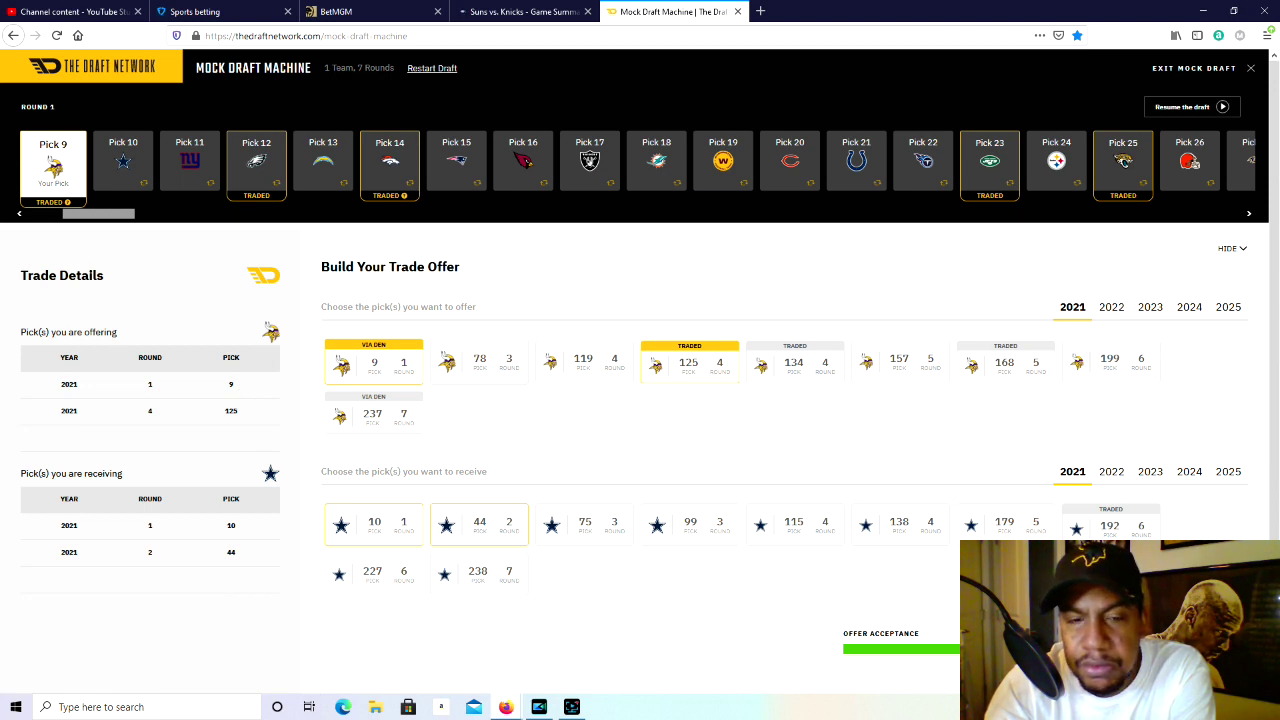
click(1180, 648)
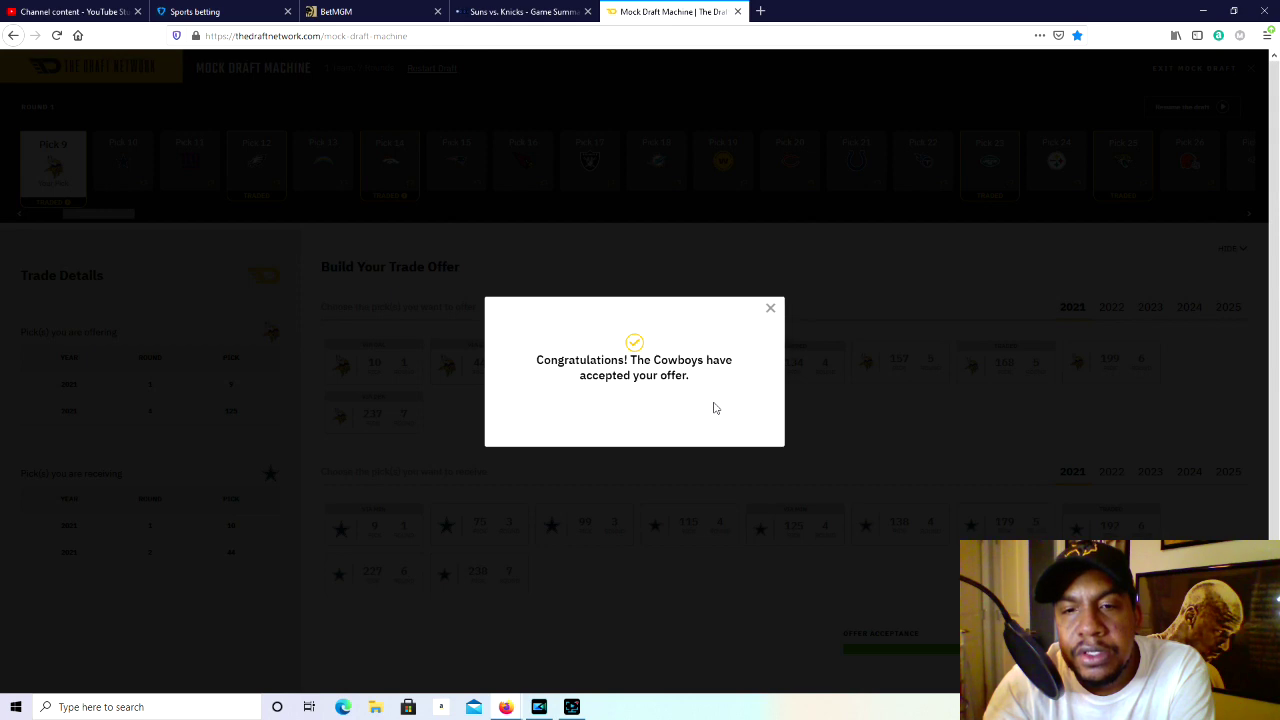
click(770, 312)
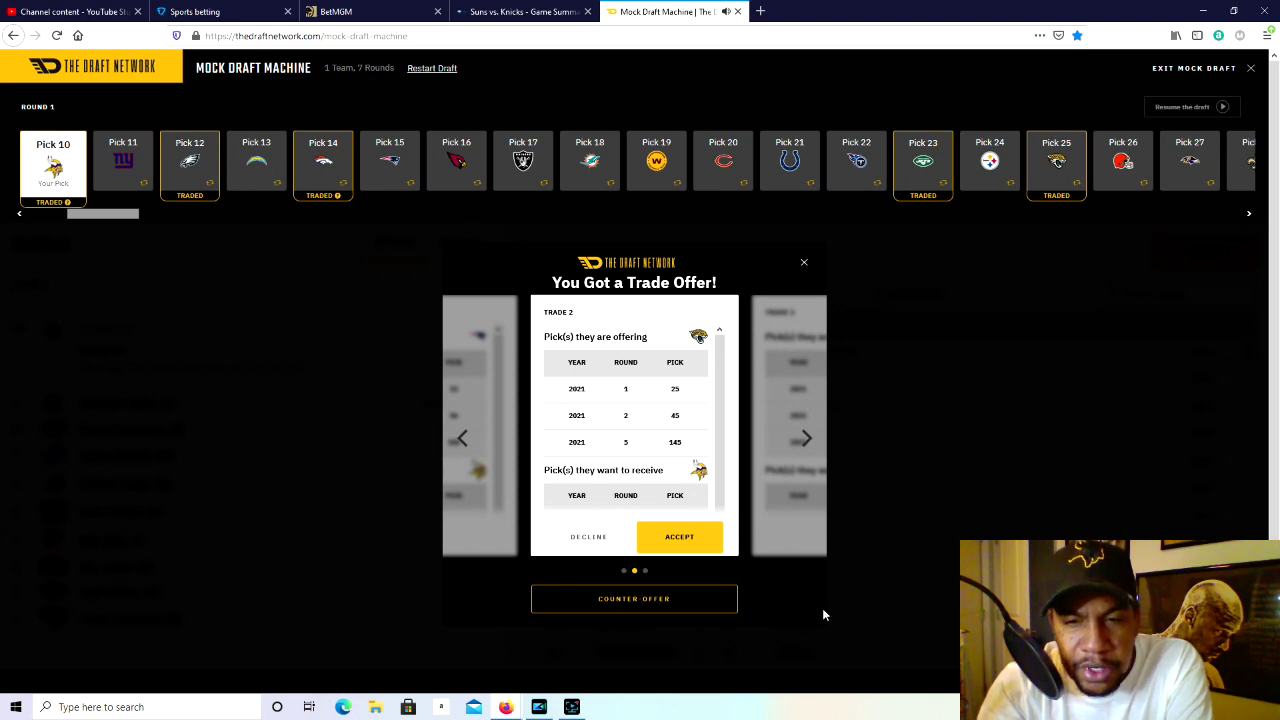
Decline the Jaguars, Steelers and Patriots offers and draft Christian Darrisaw at pick 10.
click(600, 536)
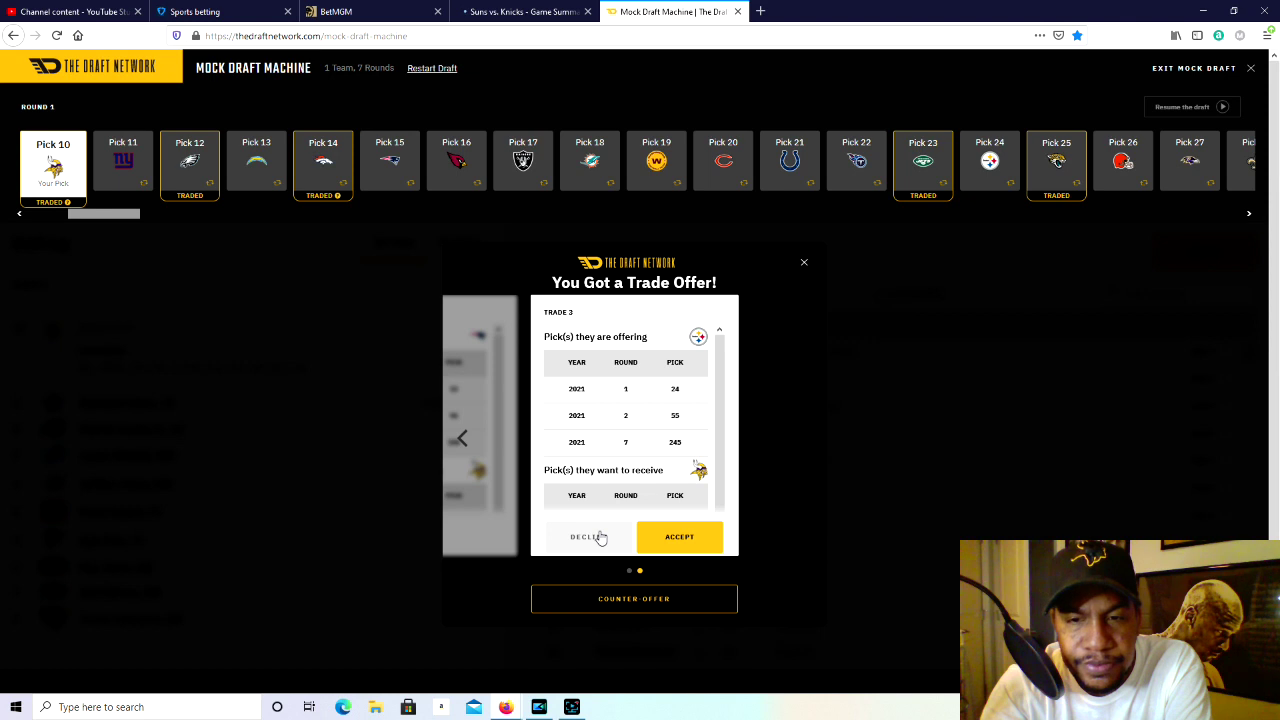
click(600, 537)
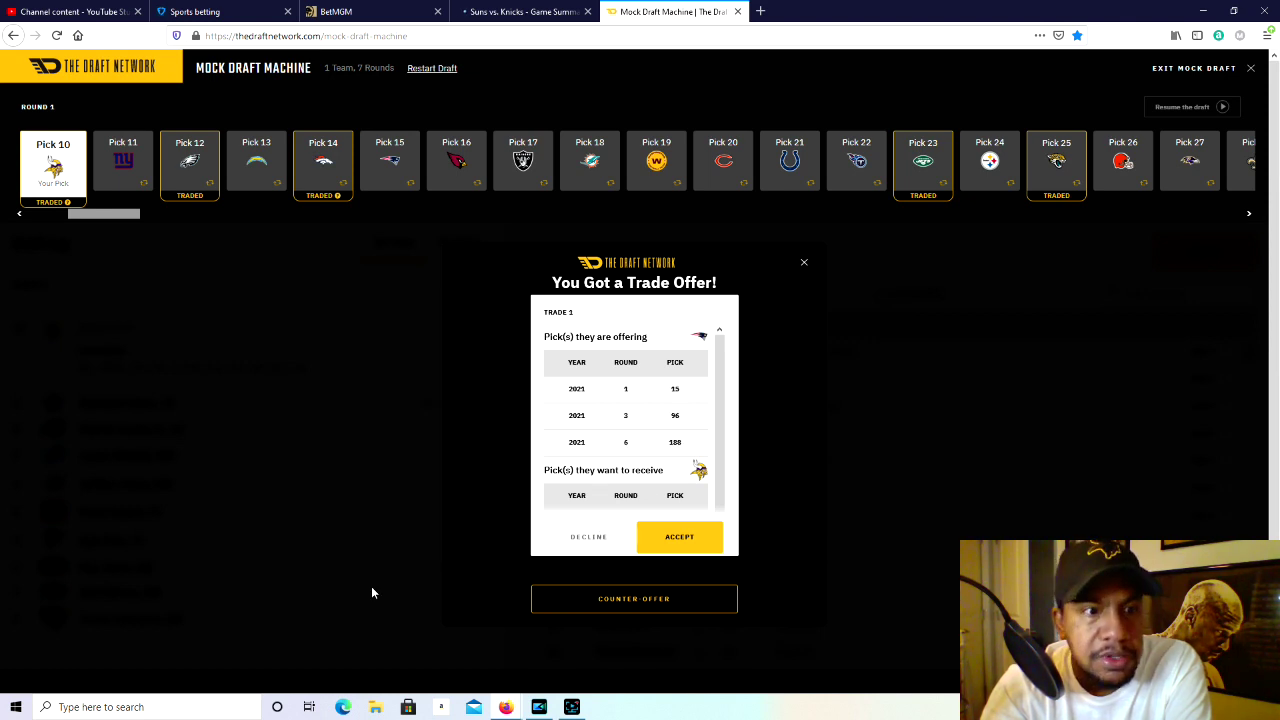
click(586, 538)
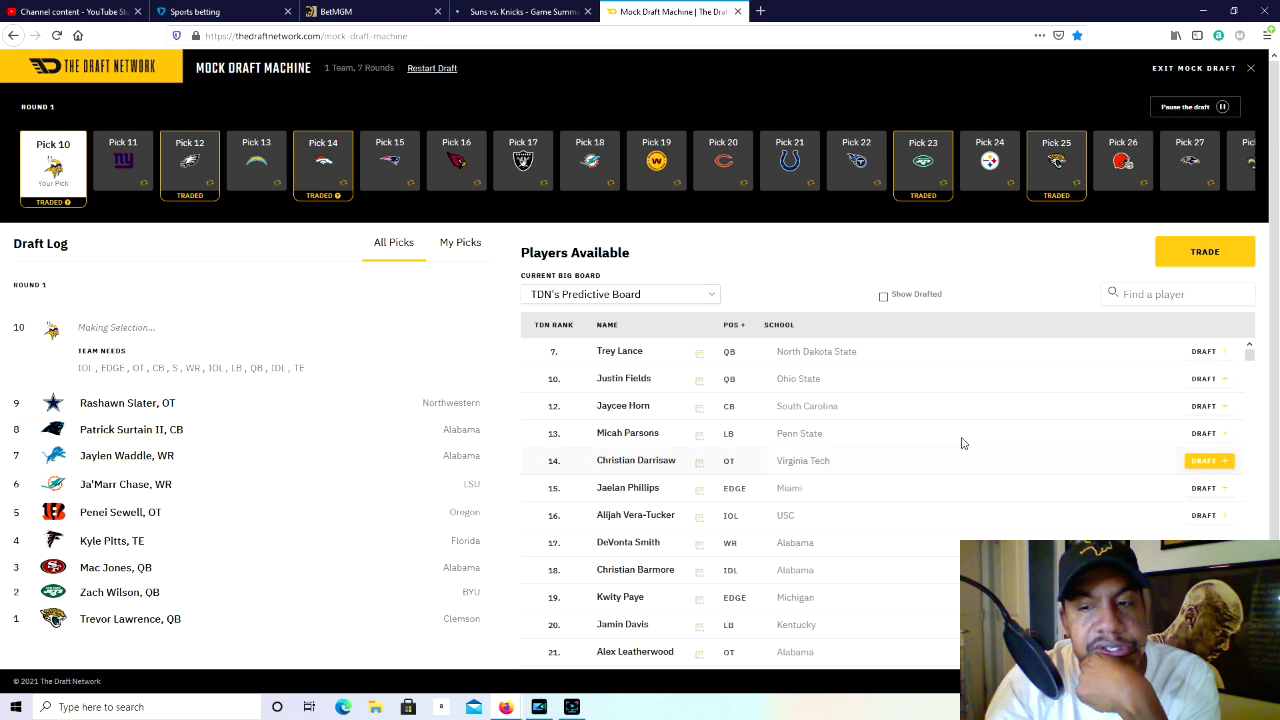
click(1208, 461)
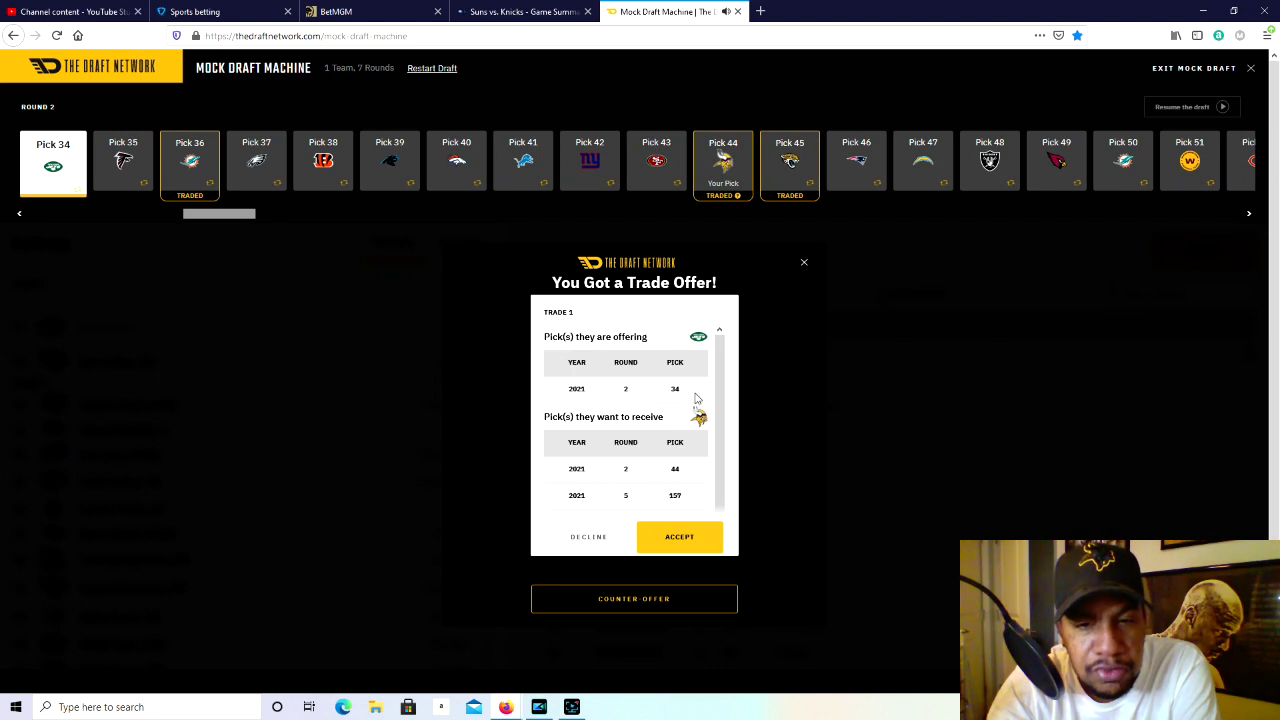
Scroll through the Jets' proposal of pick 34 for picks 44 and 157.
scroll(670, 505, down, 1)
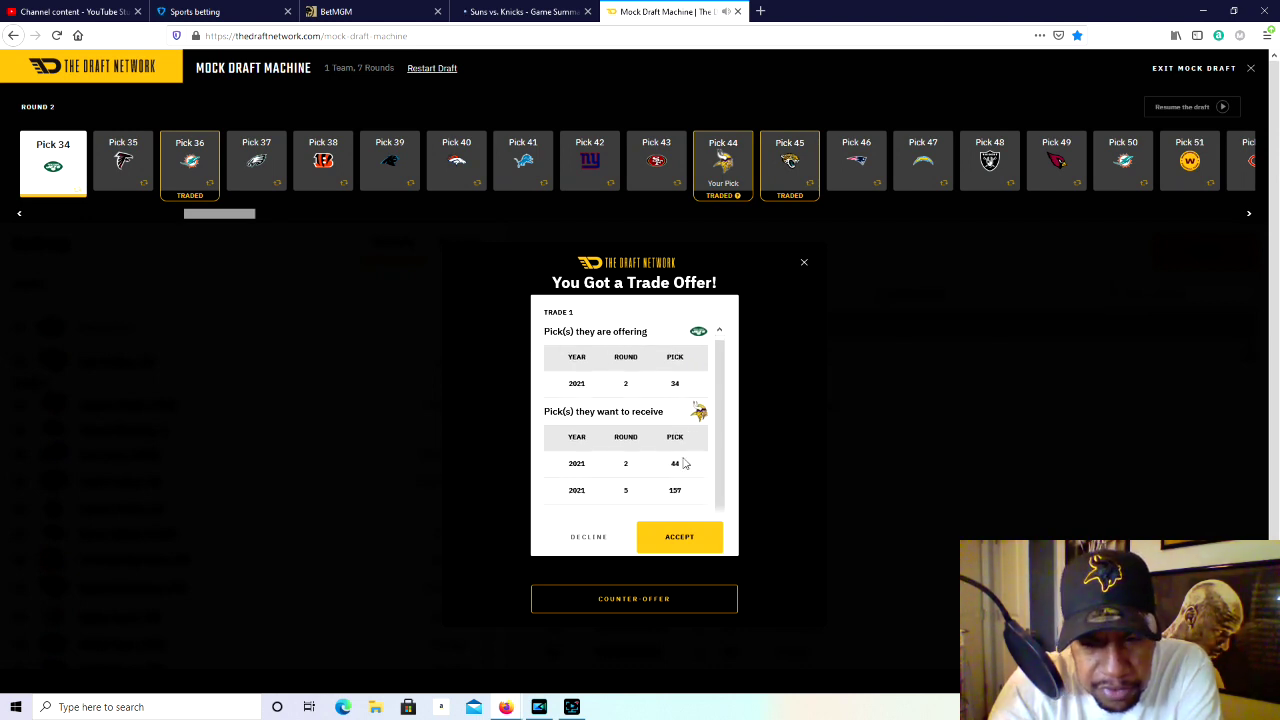
scroll(659, 520, down, 1)
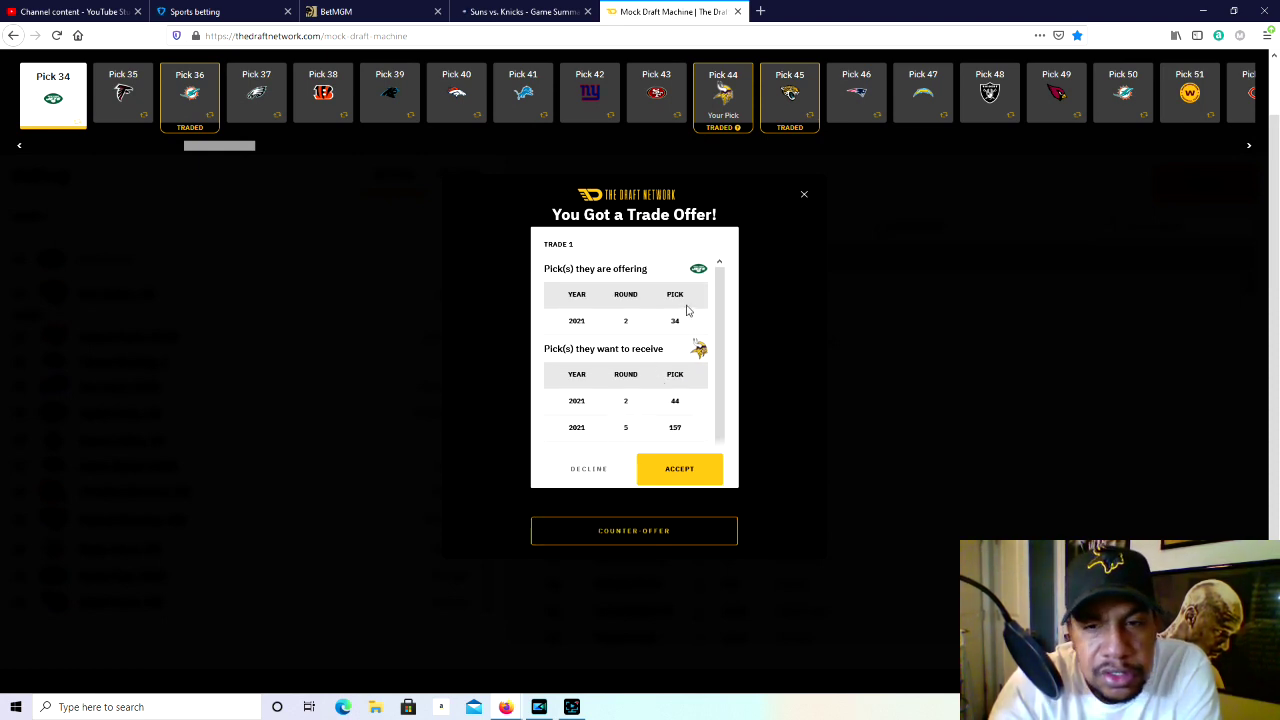
scroll(686, 311, down, 1)
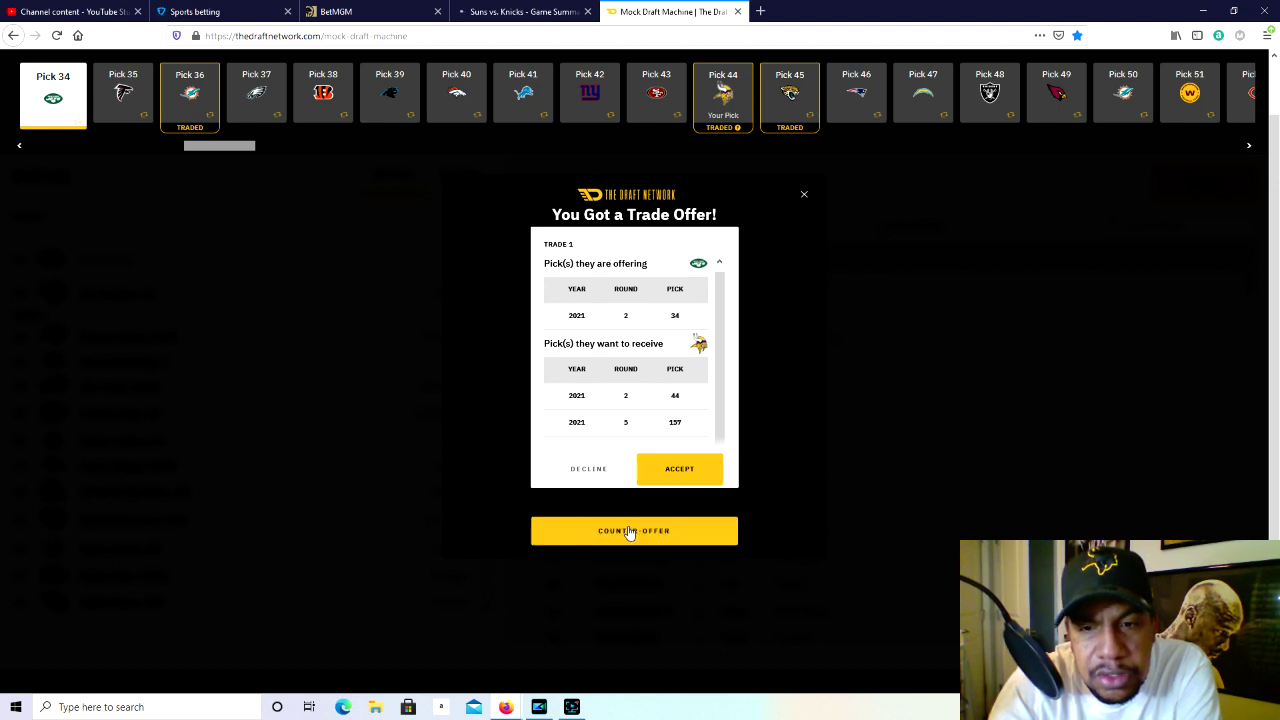
Counter the Jets by also requesting pick 146, offering picks 44 and 157 for 34 and 146.
click(697, 521)
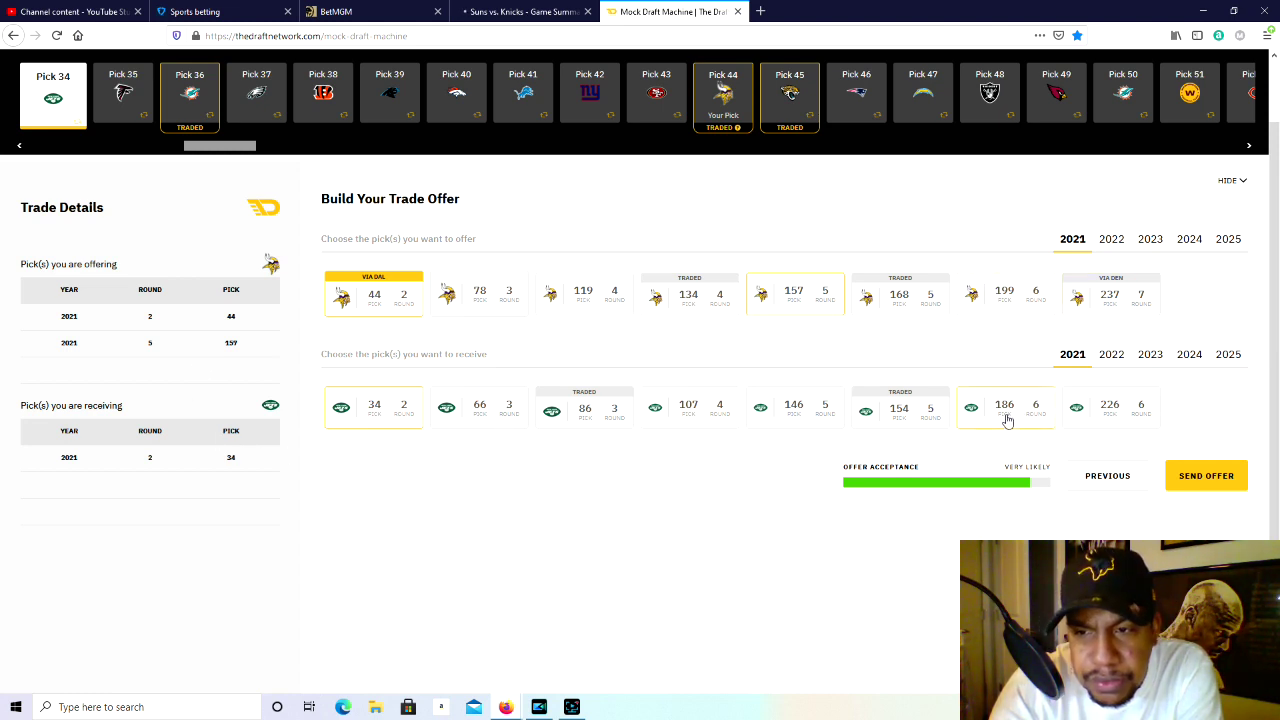
click(808, 420)
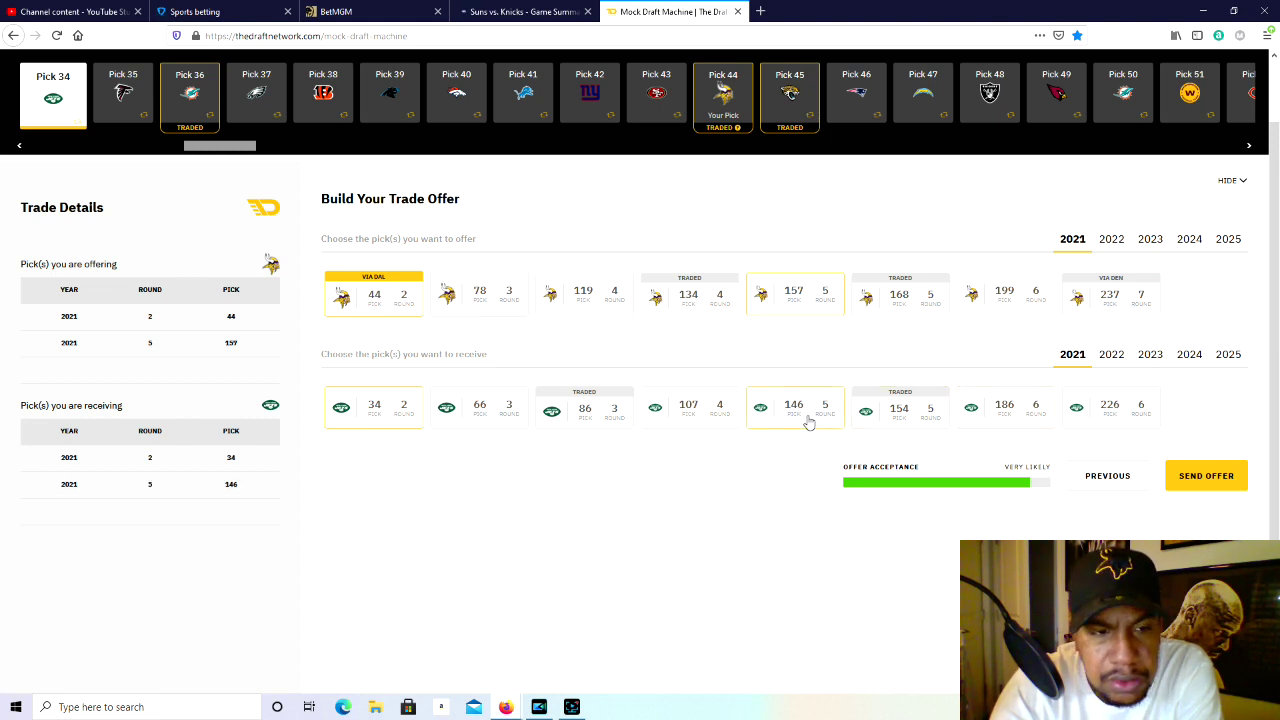
click(1190, 478)
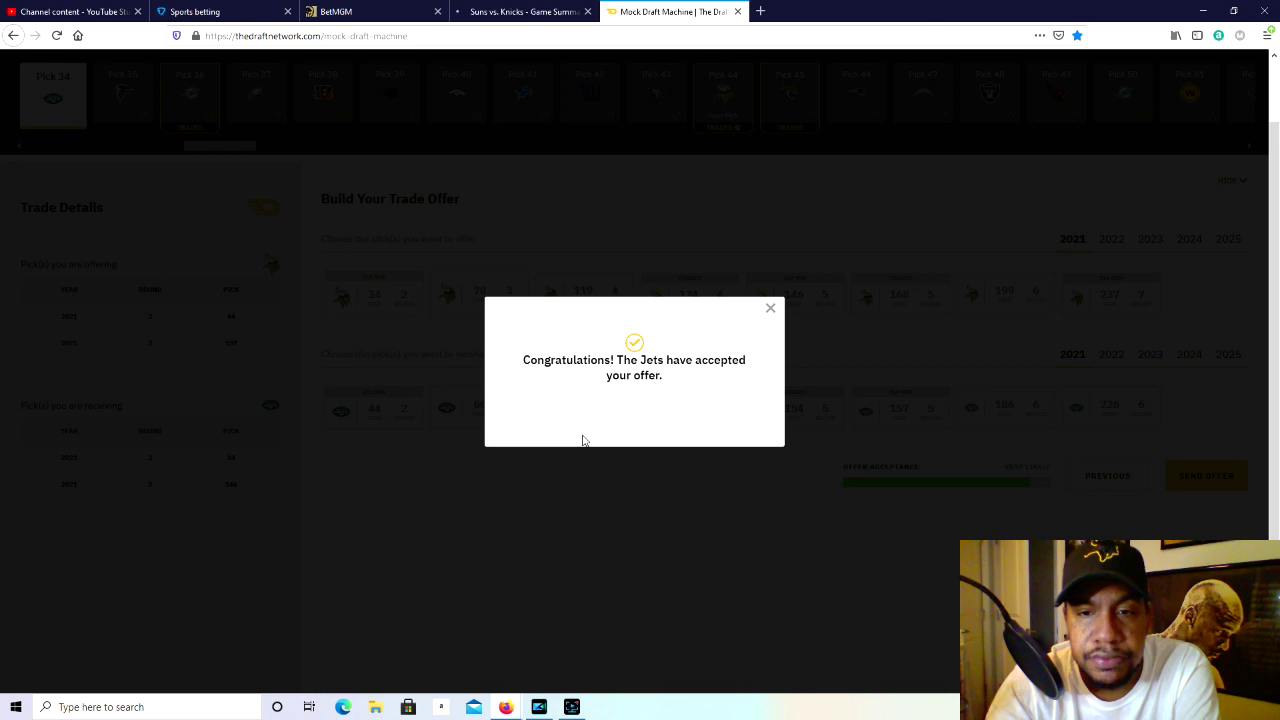
click(774, 312)
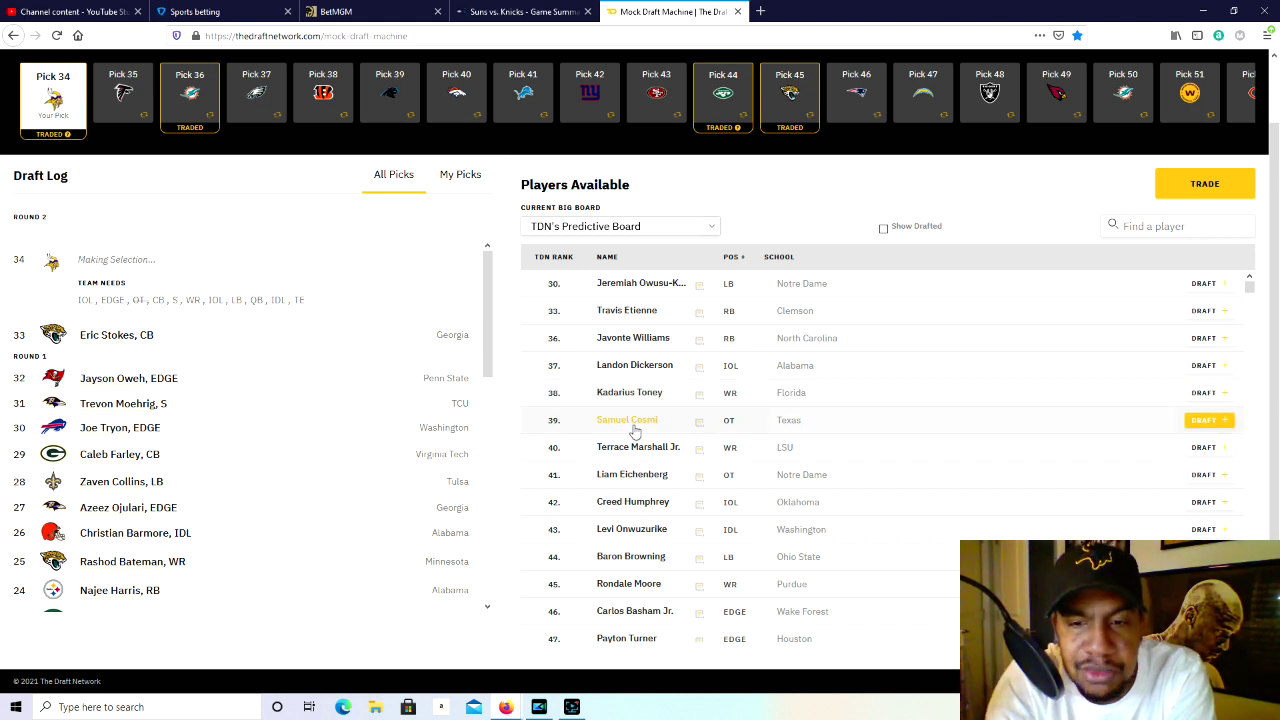
scroll(743, 562, down, 1)
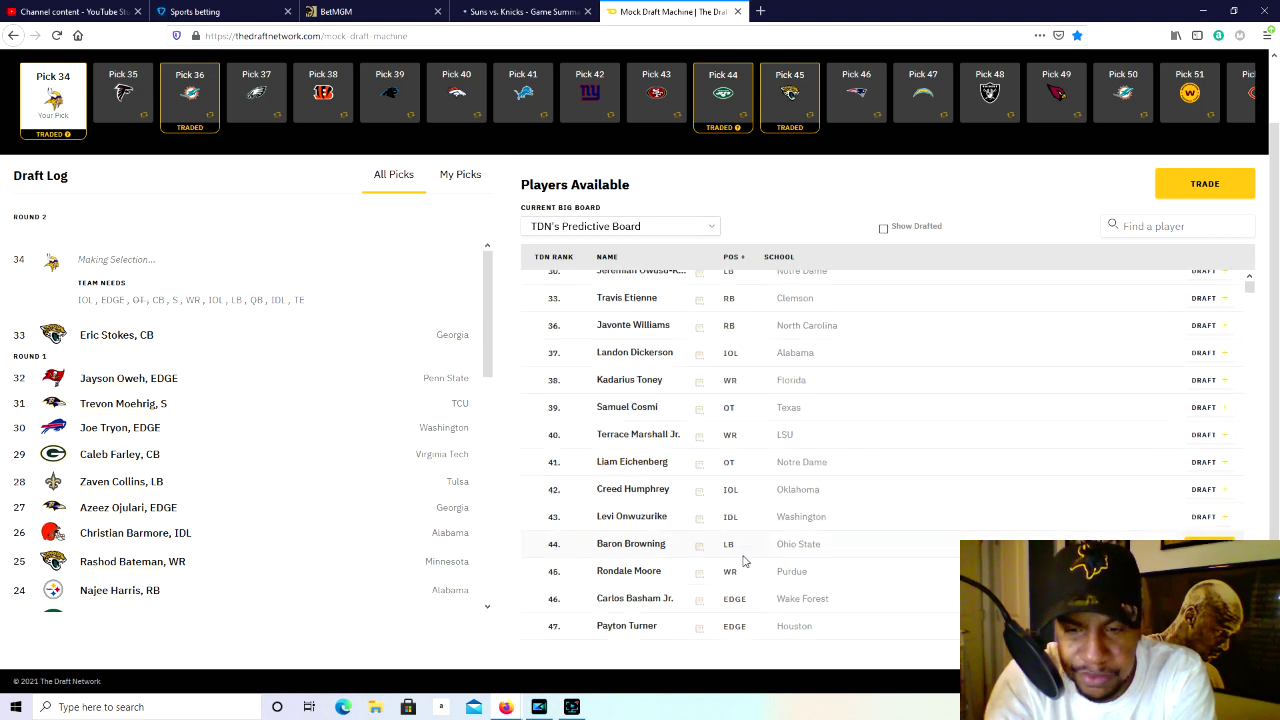
scroll(743, 562, down, 1)
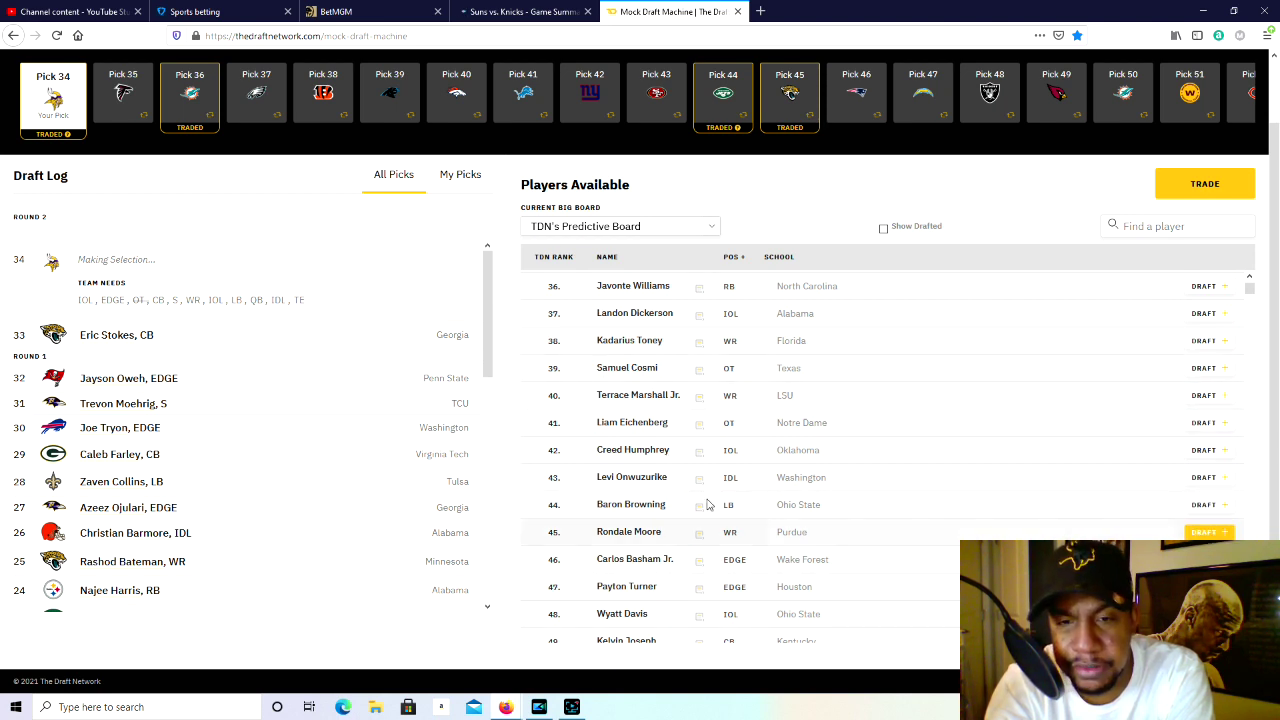
scroll(717, 604, down, 1)
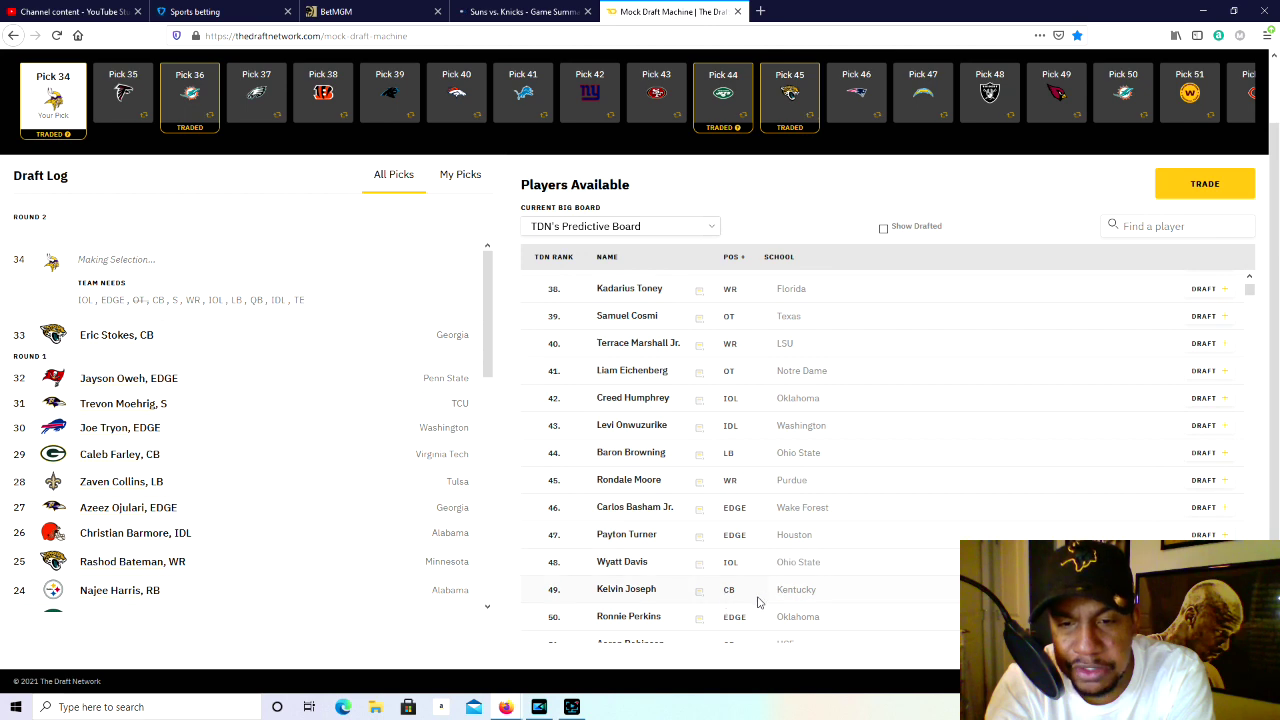
scroll(782, 591, down, 1)
scroll(780, 575, up, 3)
scroll(778, 560, up, 1)
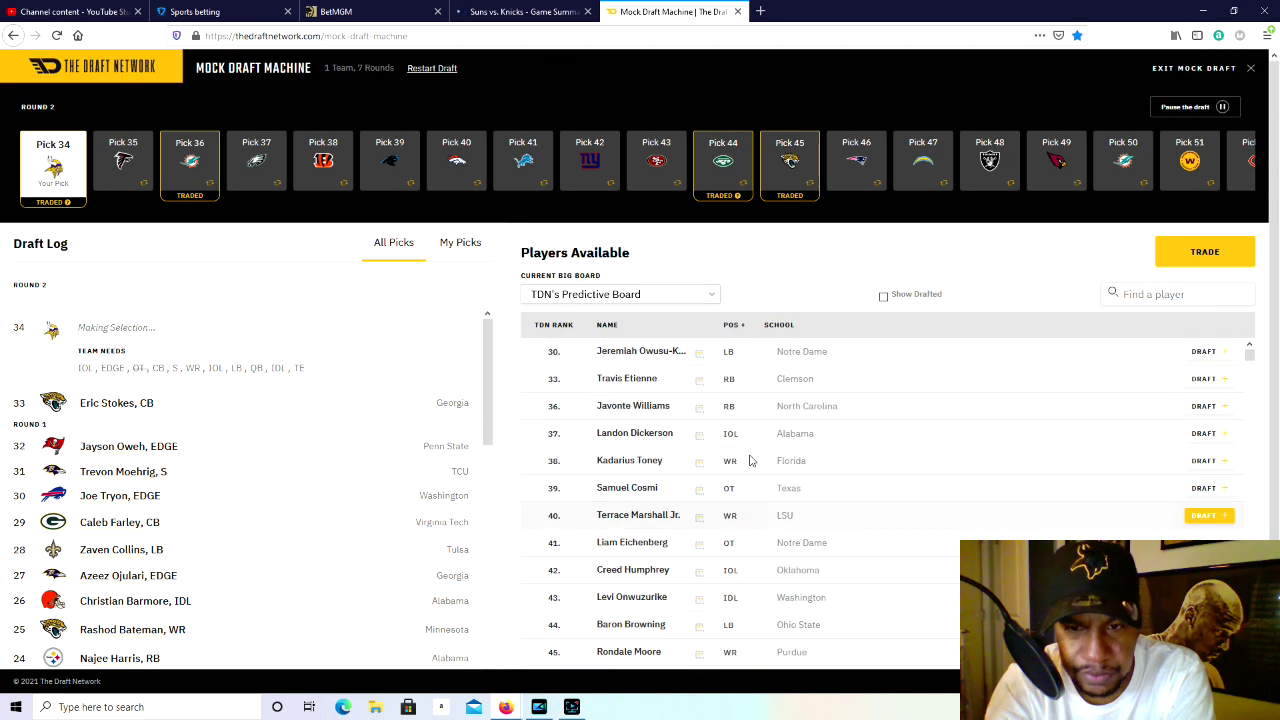
scroll(885, 340, down, 1)
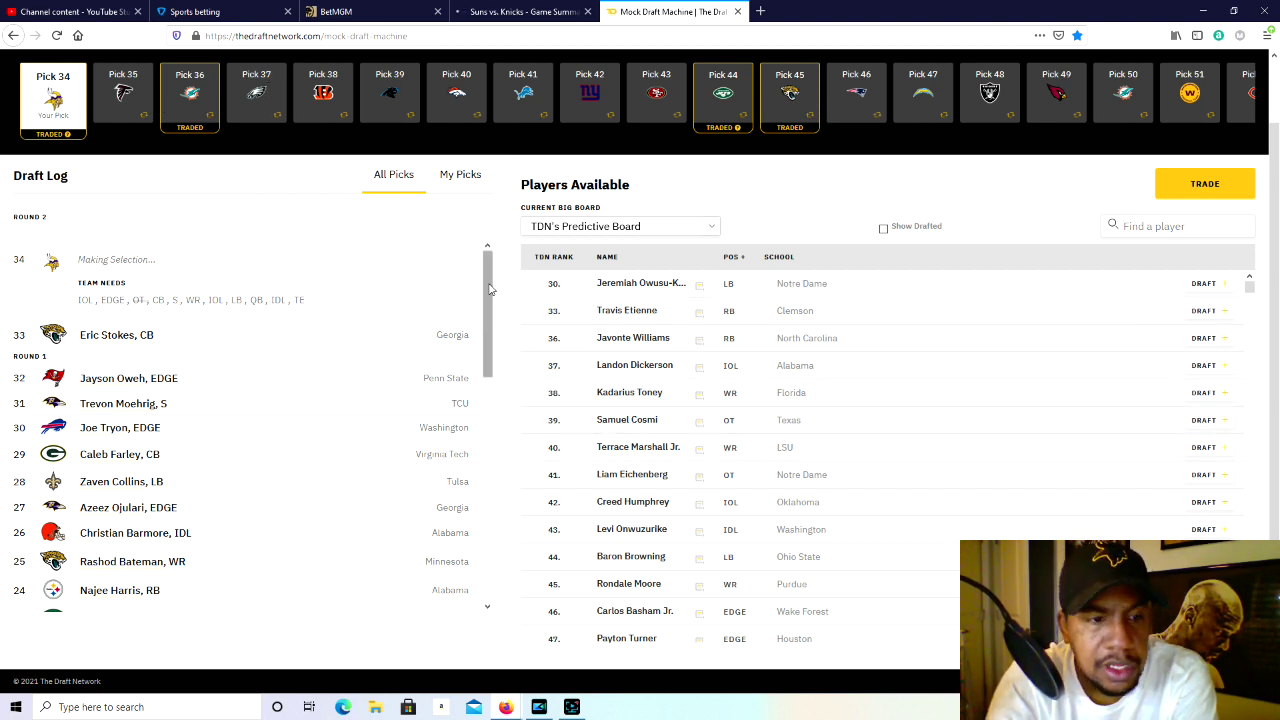
Scroll the Draft Log back from pick 34 to review the earlier picks.
drag(489, 289, 472, 548)
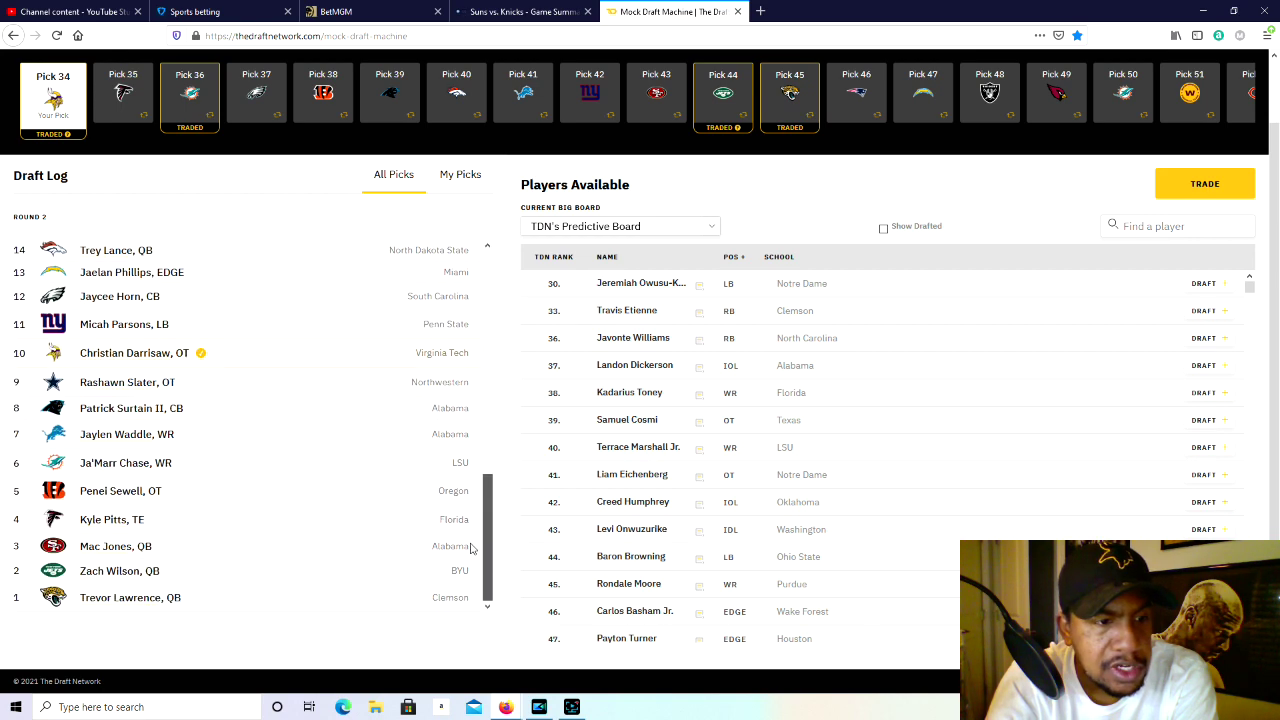
scroll(476, 530, up, 1)
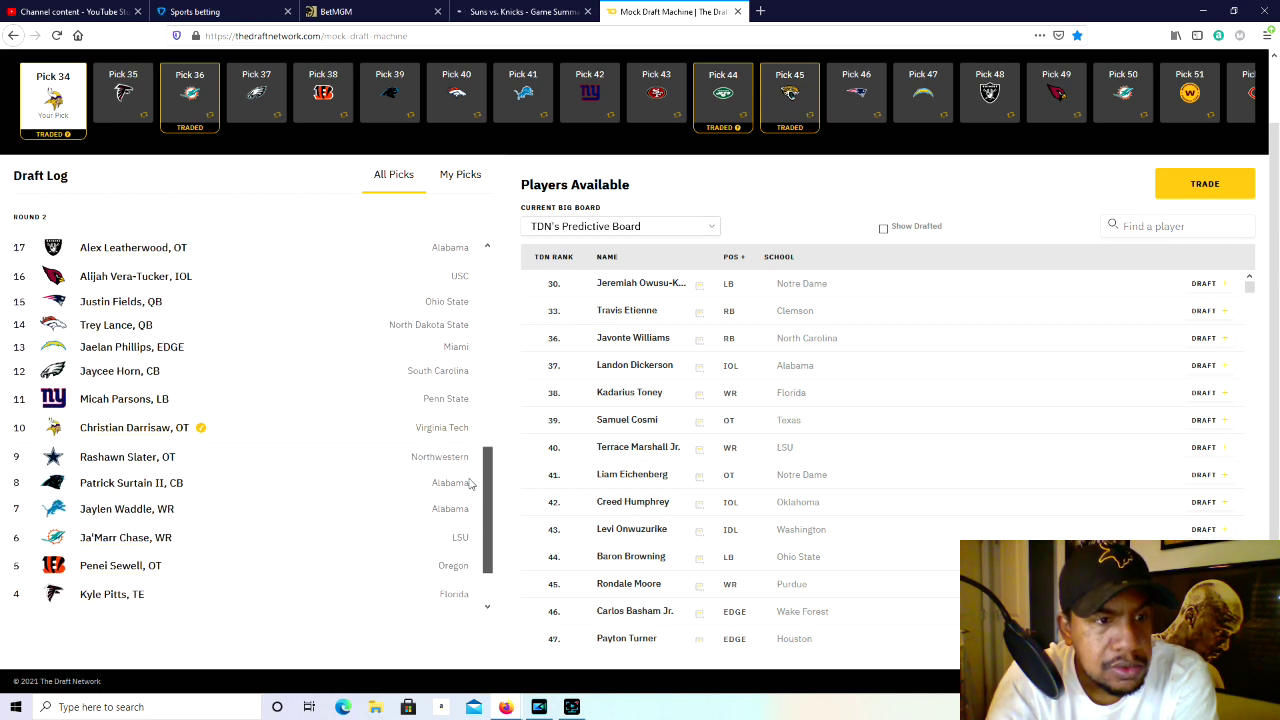
scroll(468, 485, up, 1)
scroll(470, 463, up, 1)
scroll(471, 450, up, 1)
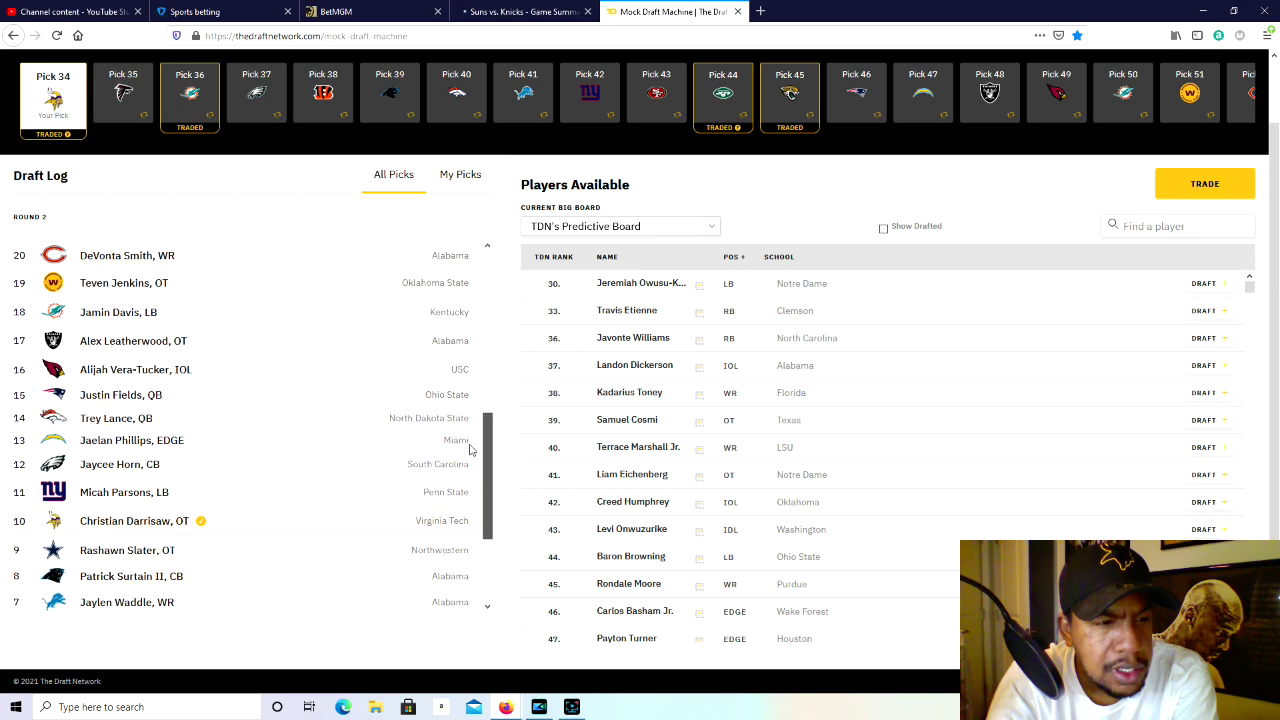
scroll(478, 380, up, 3)
scroll(478, 368, up, 3)
scroll(488, 300, up, 2)
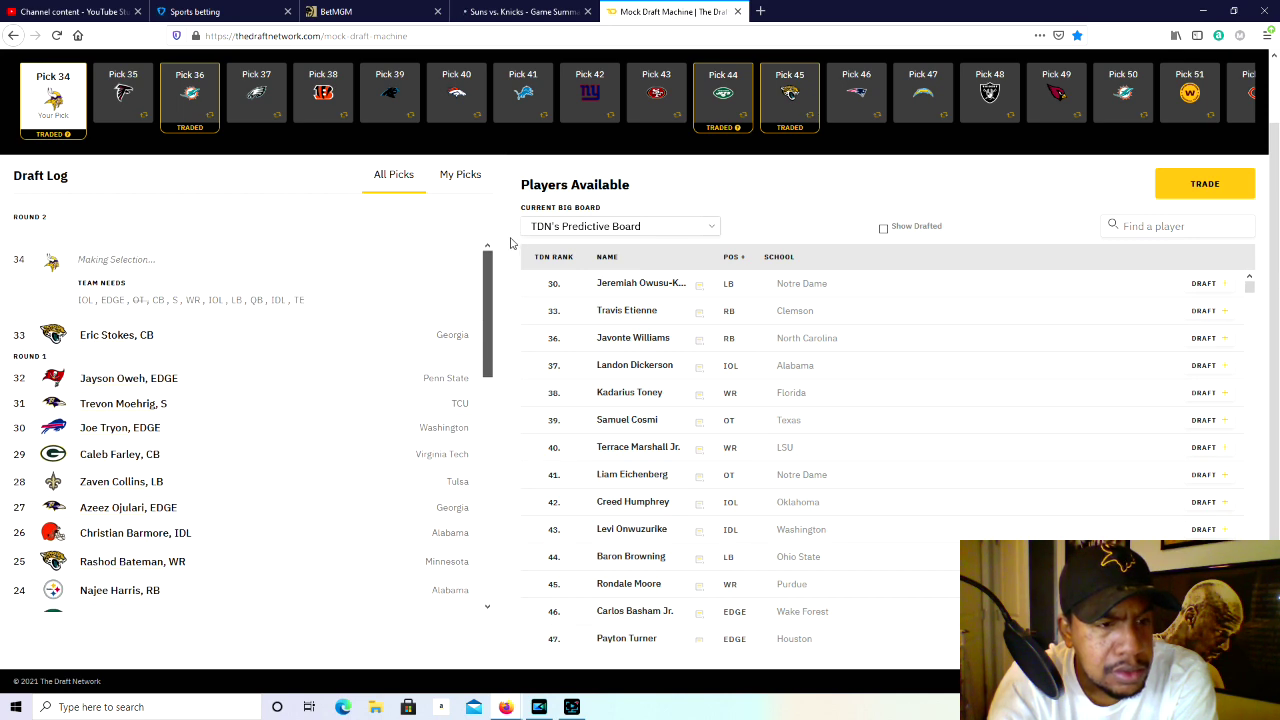
scroll(498, 290, down, 1)
scroll(495, 300, down, 1)
scroll(490, 300, up, 2)
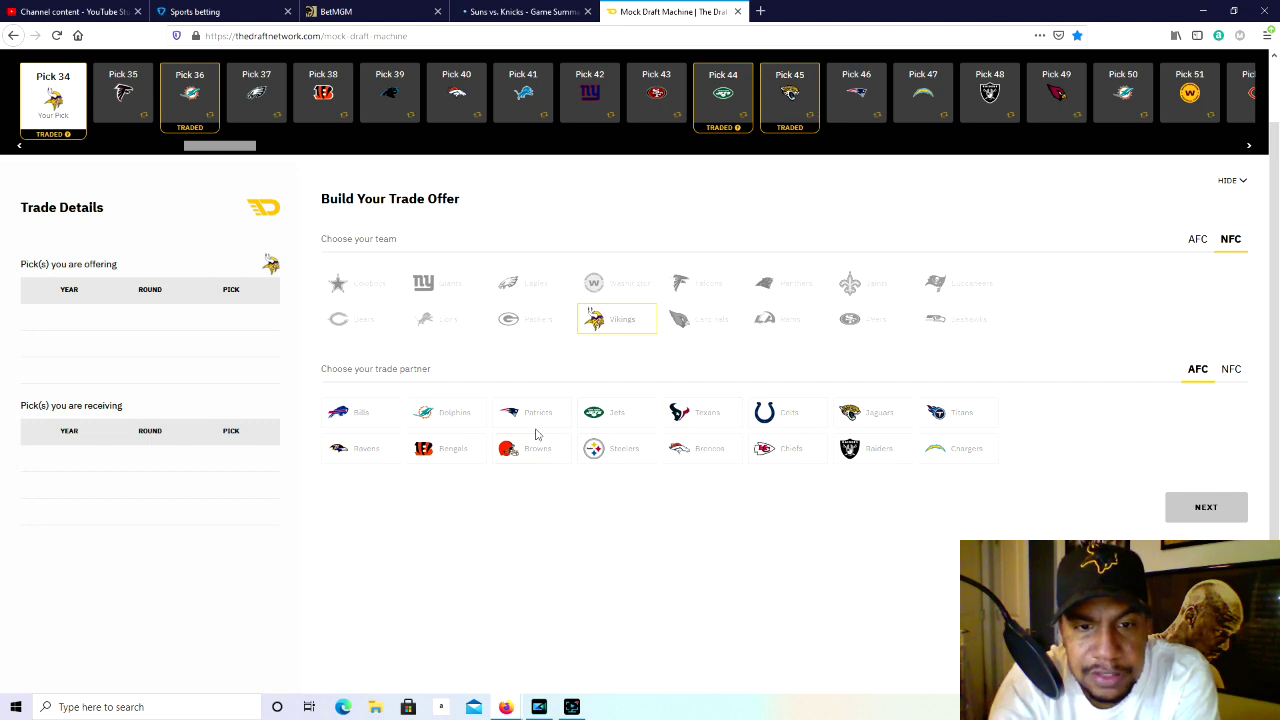
Choose the Dolphins as trade partner and request their pick 36.
click(469, 416)
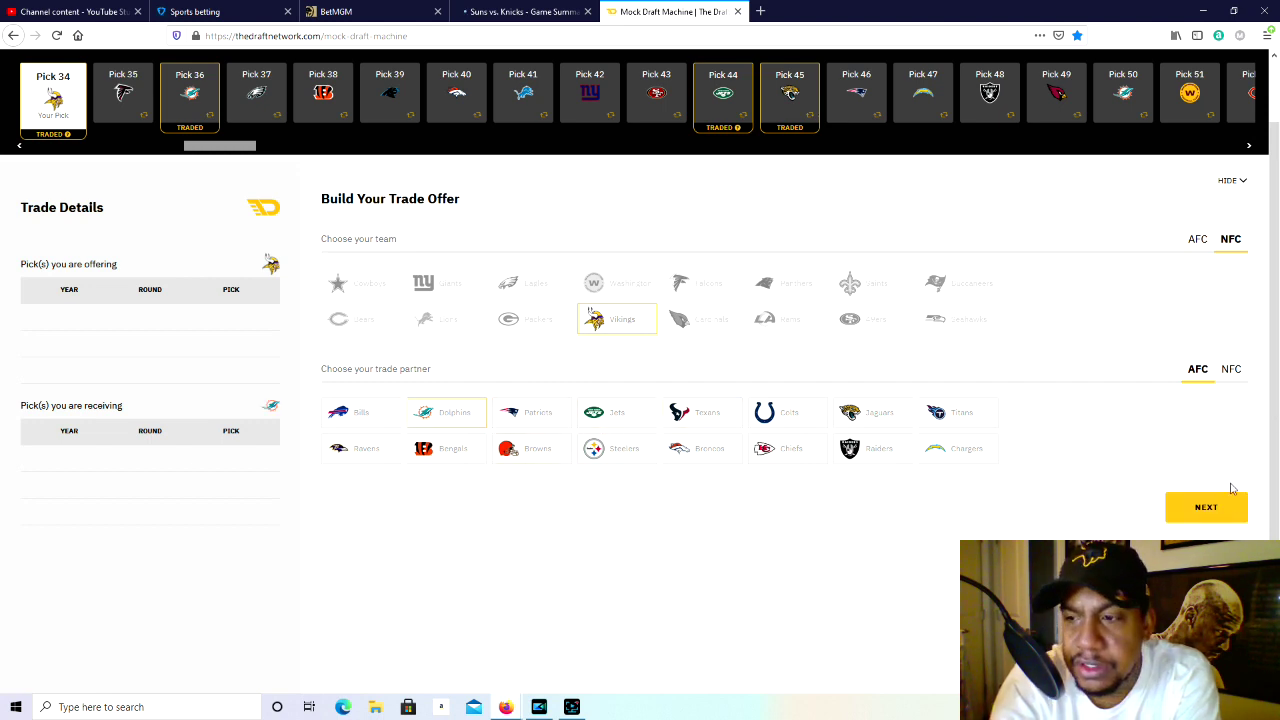
click(1229, 511)
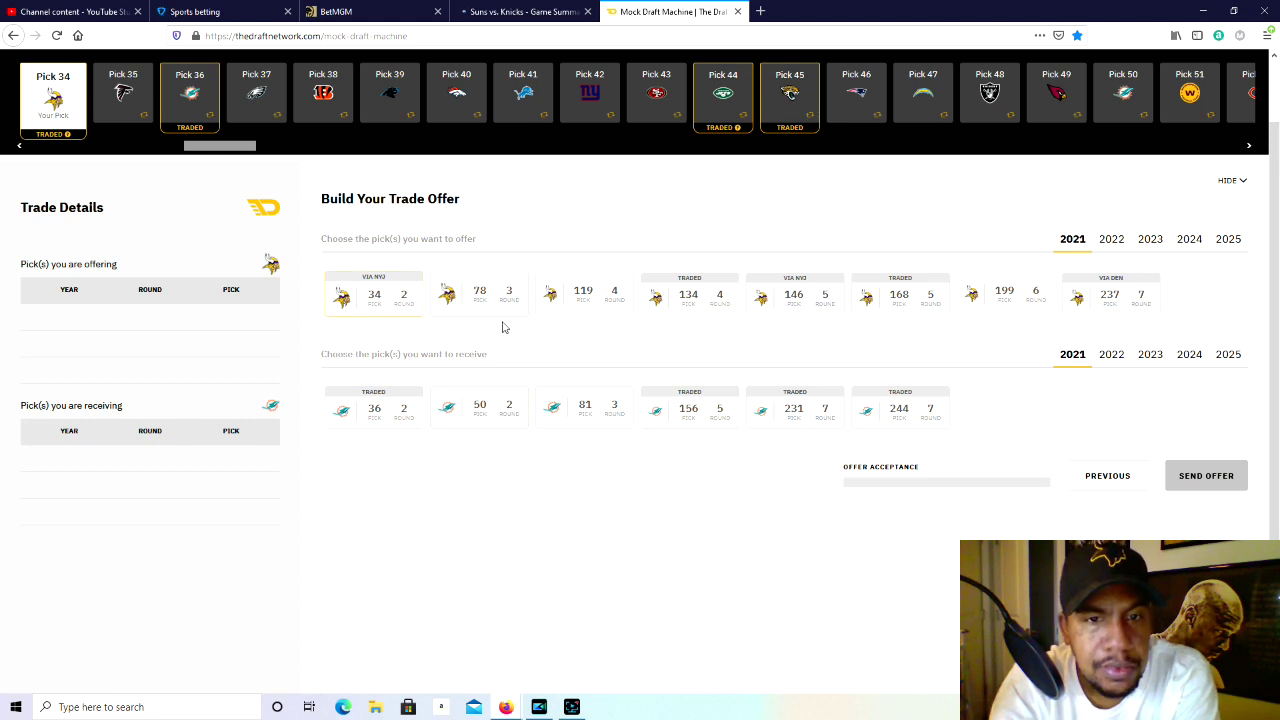
click(392, 418)
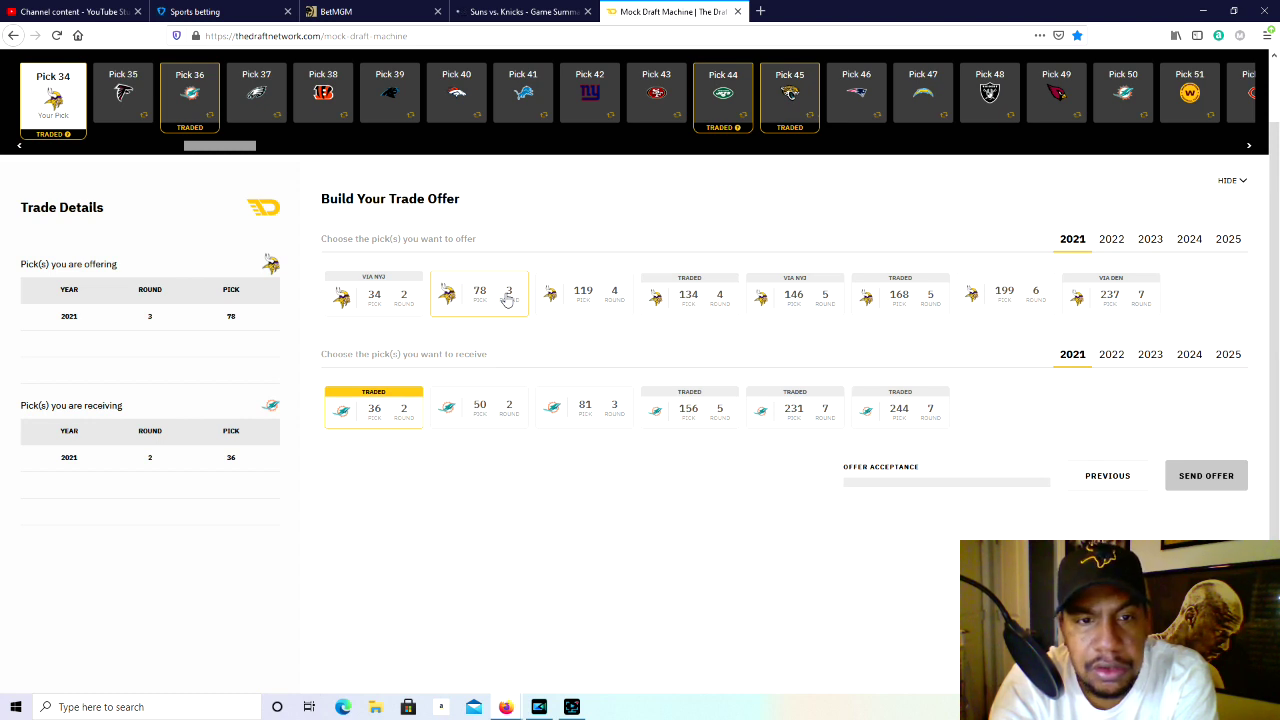
Try different Vikings pick combinations (119, 134, 168, 146), settling on adding pick 199.
click(603, 300)
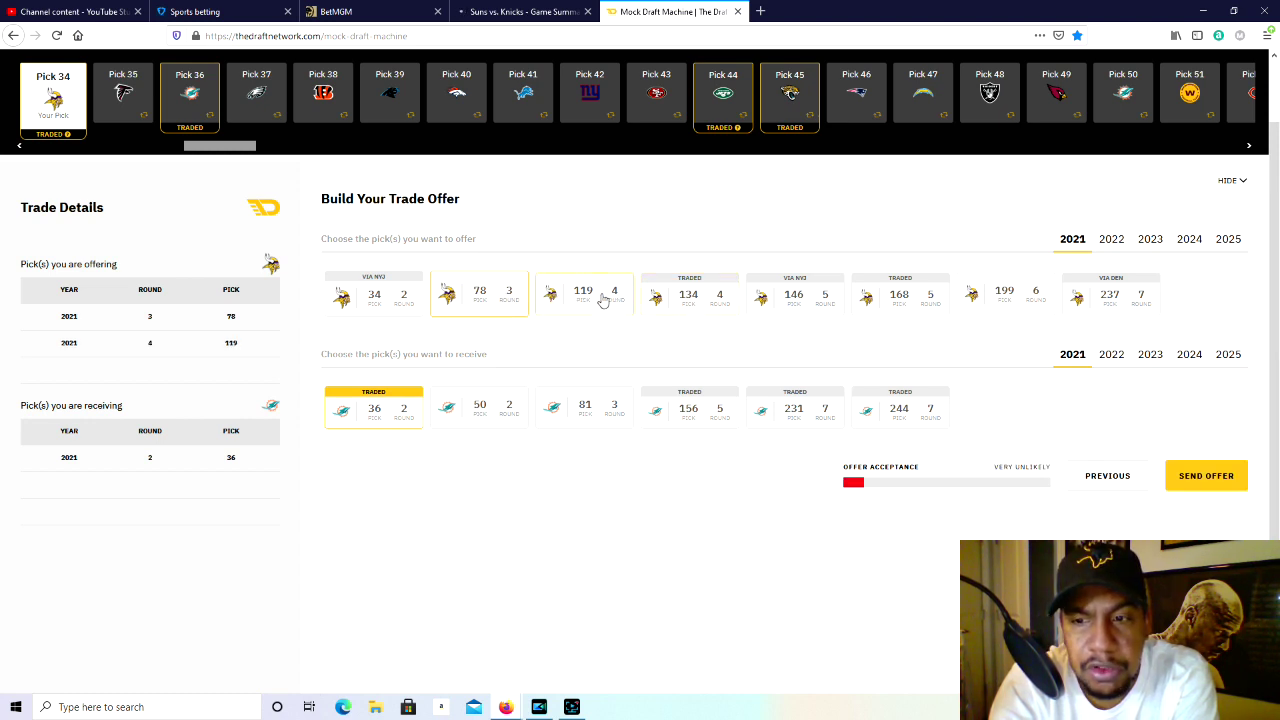
click(710, 305)
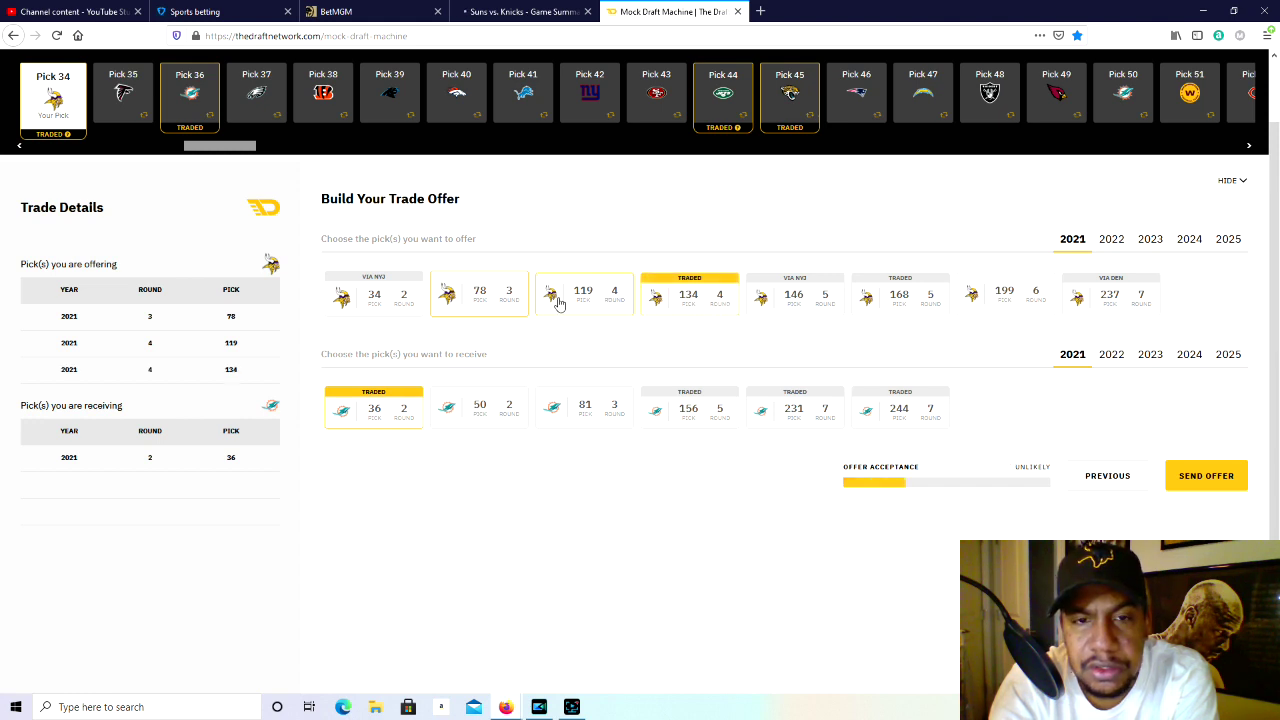
click(684, 311)
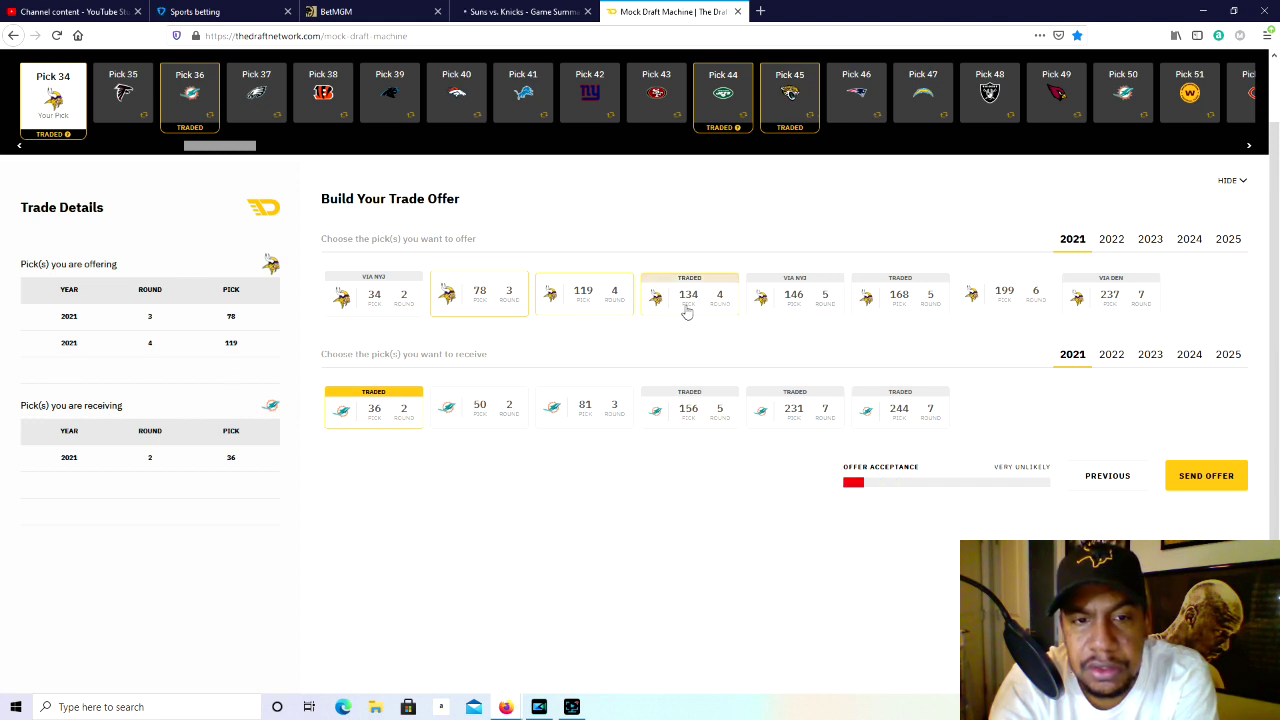
click(882, 308)
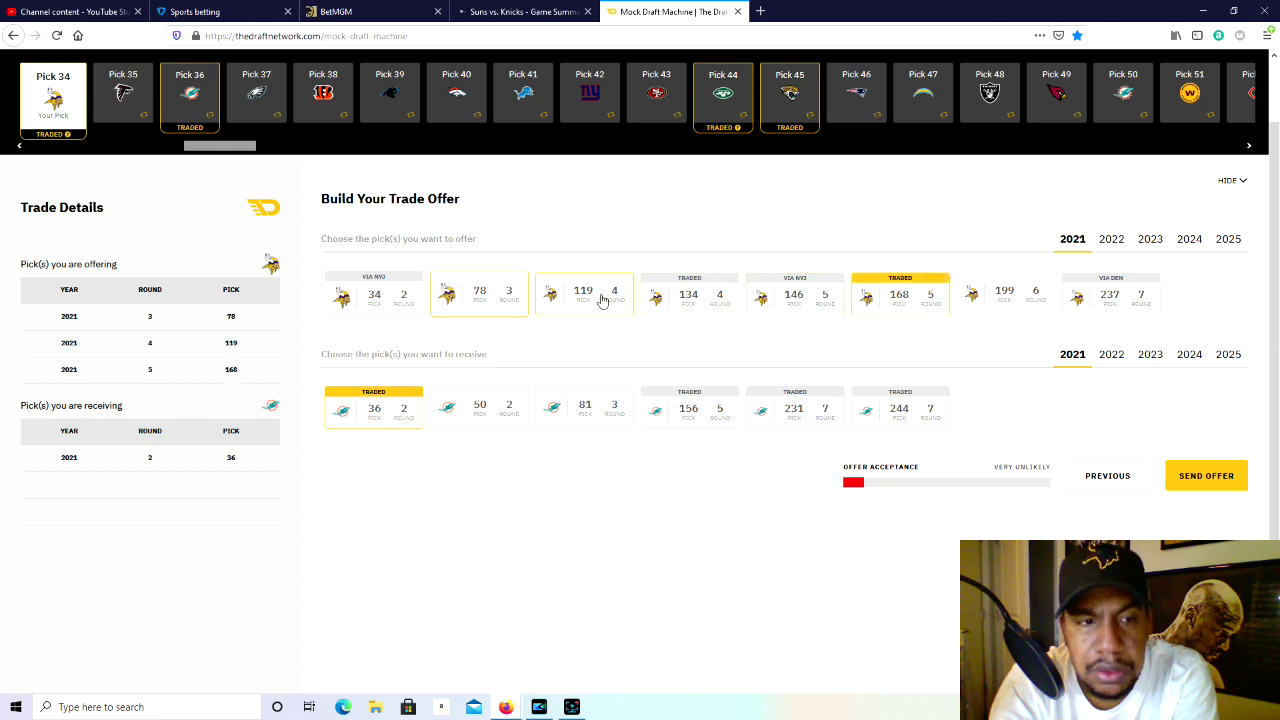
click(662, 302)
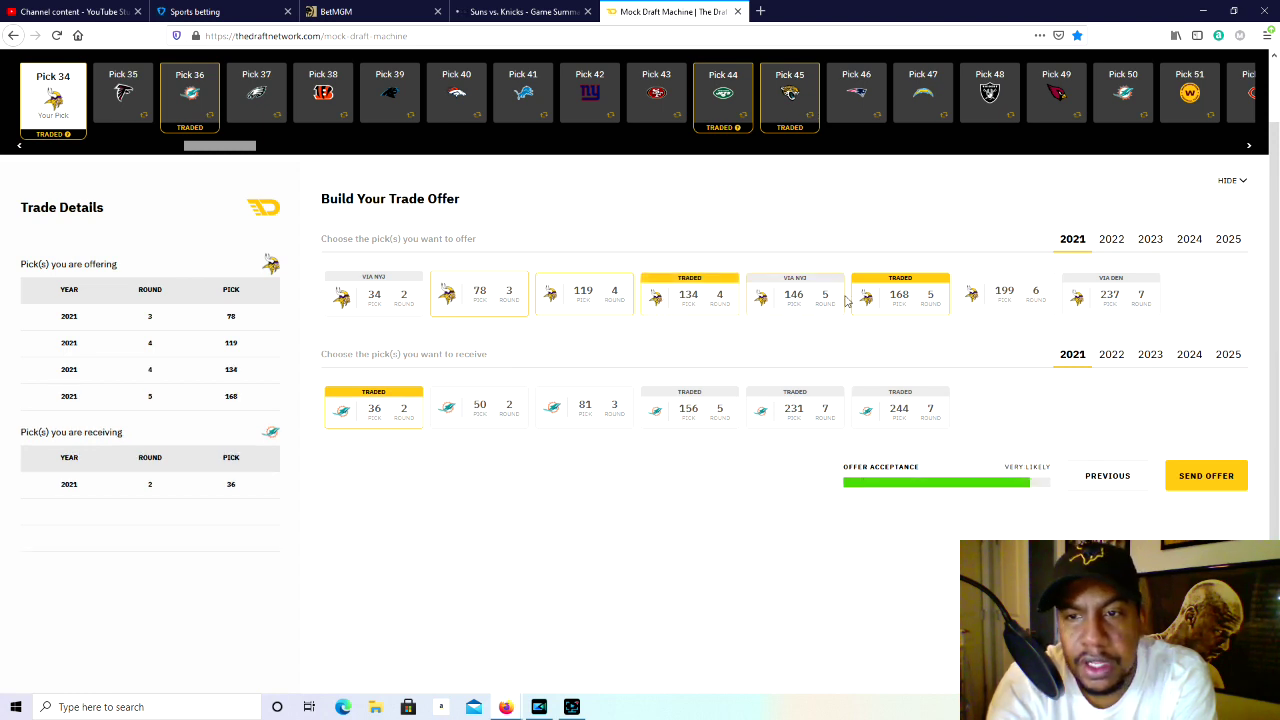
click(886, 301)
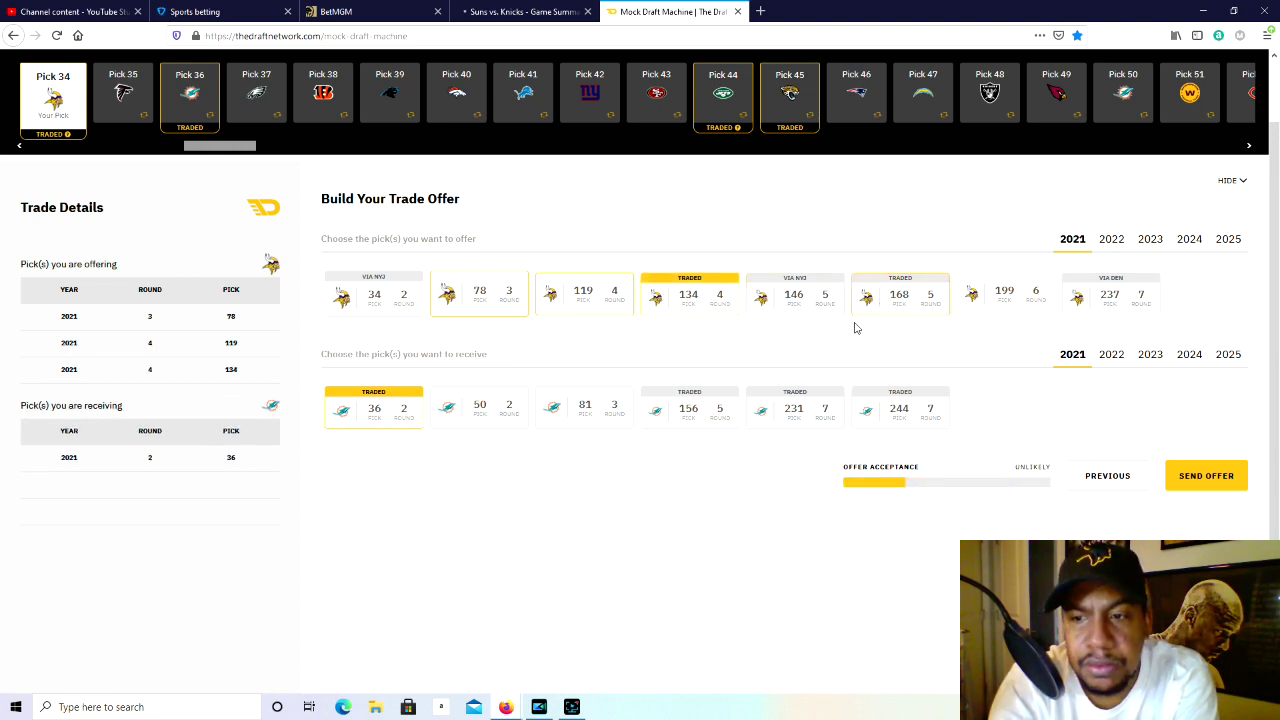
click(790, 292)
click(803, 303)
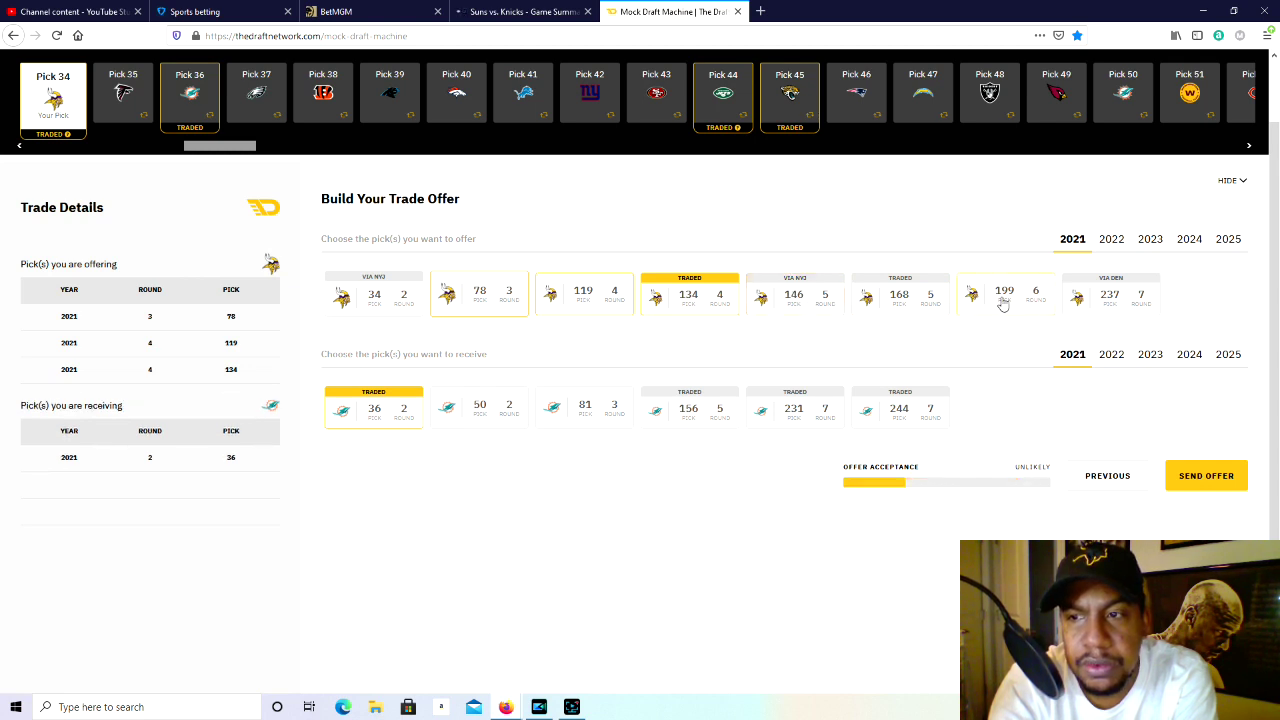
click(998, 297)
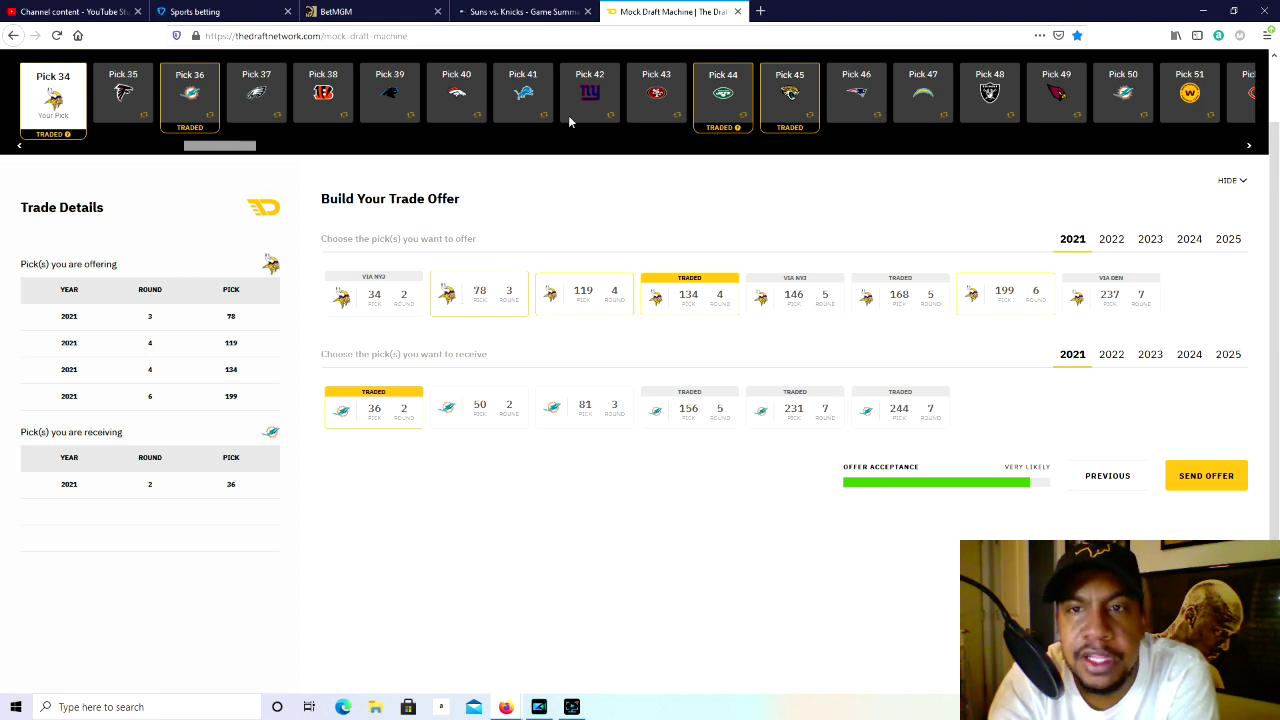
Remove picks 78, 119 and 134 so only pick 199 is offered, then resume the draft.
click(500, 308)
click(600, 306)
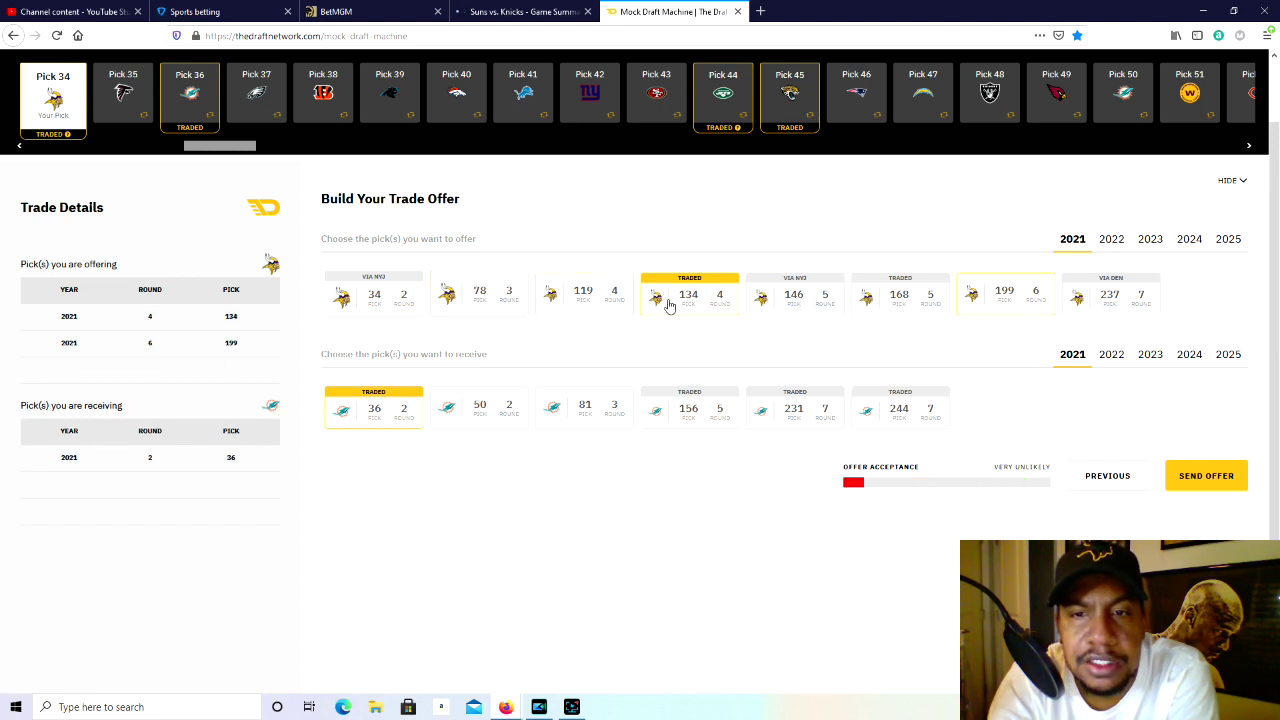
click(665, 300)
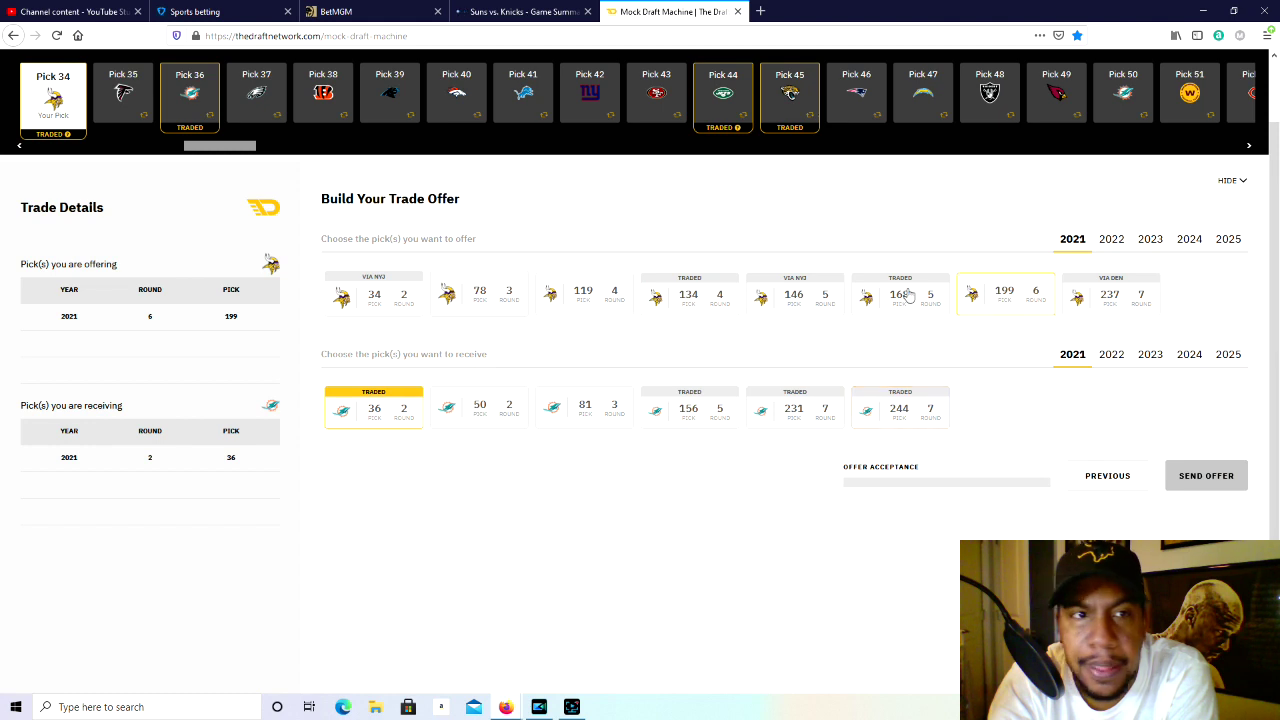
scroll(1129, 219, up, 1)
scroll(1129, 219, up, 1)
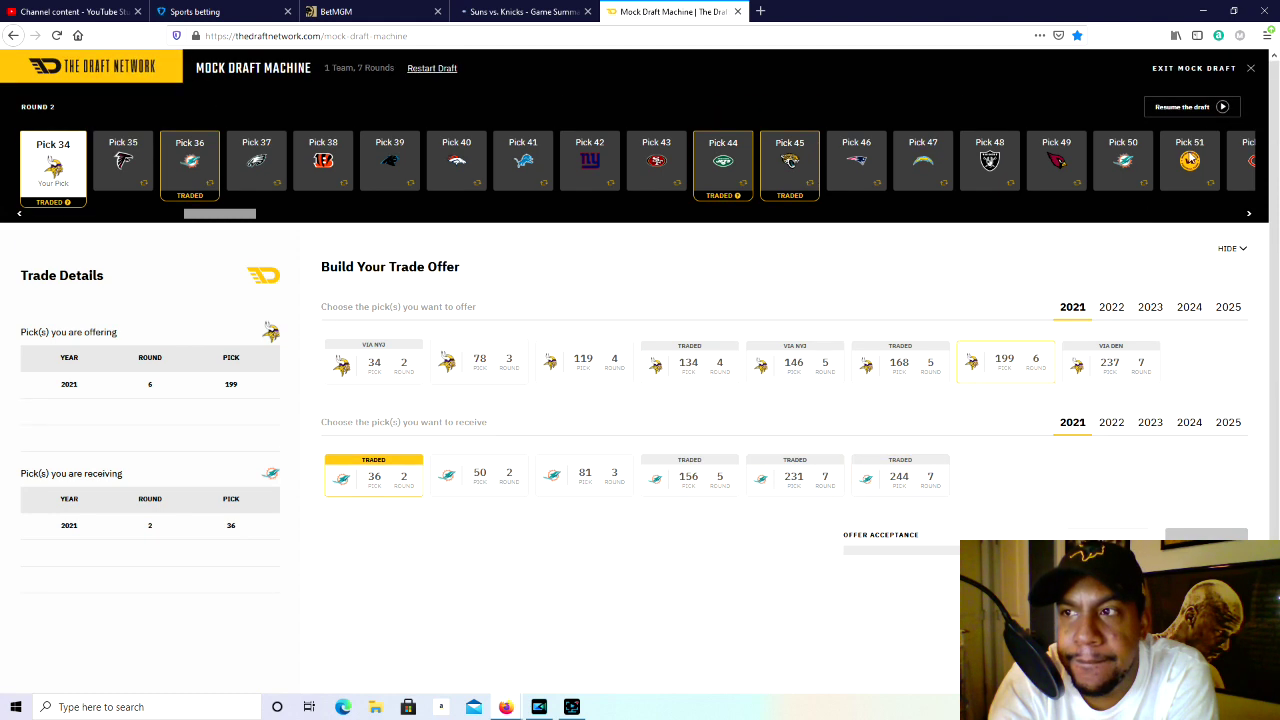
click(1222, 114)
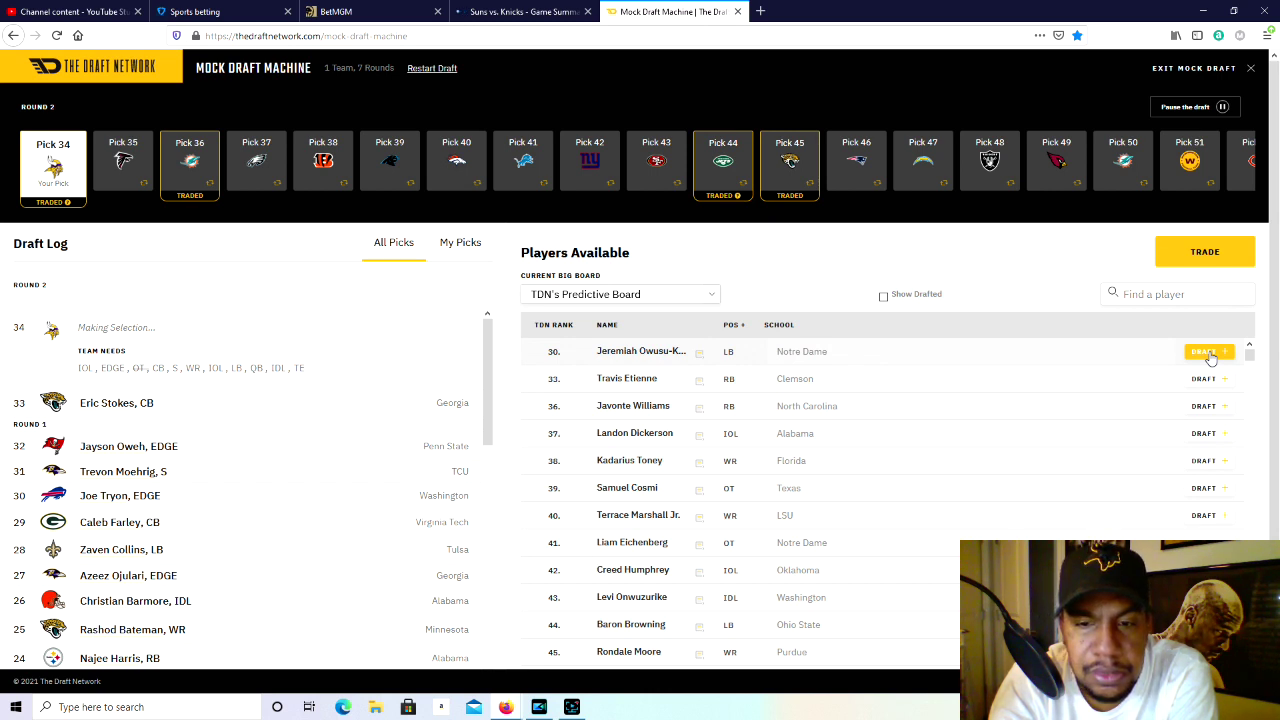
Draft Jeremiah Owusu-Koramoah at pick 34 and decline the trade offer for pick 58.
click(1208, 353)
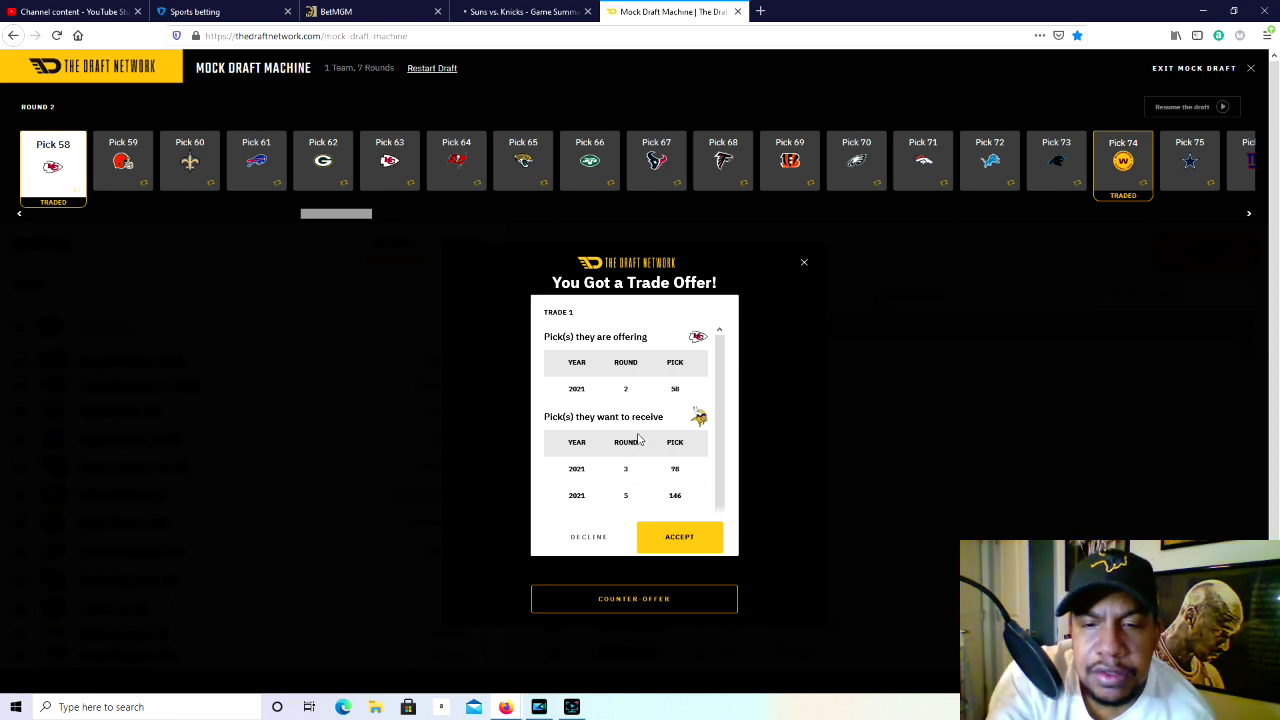
click(600, 543)
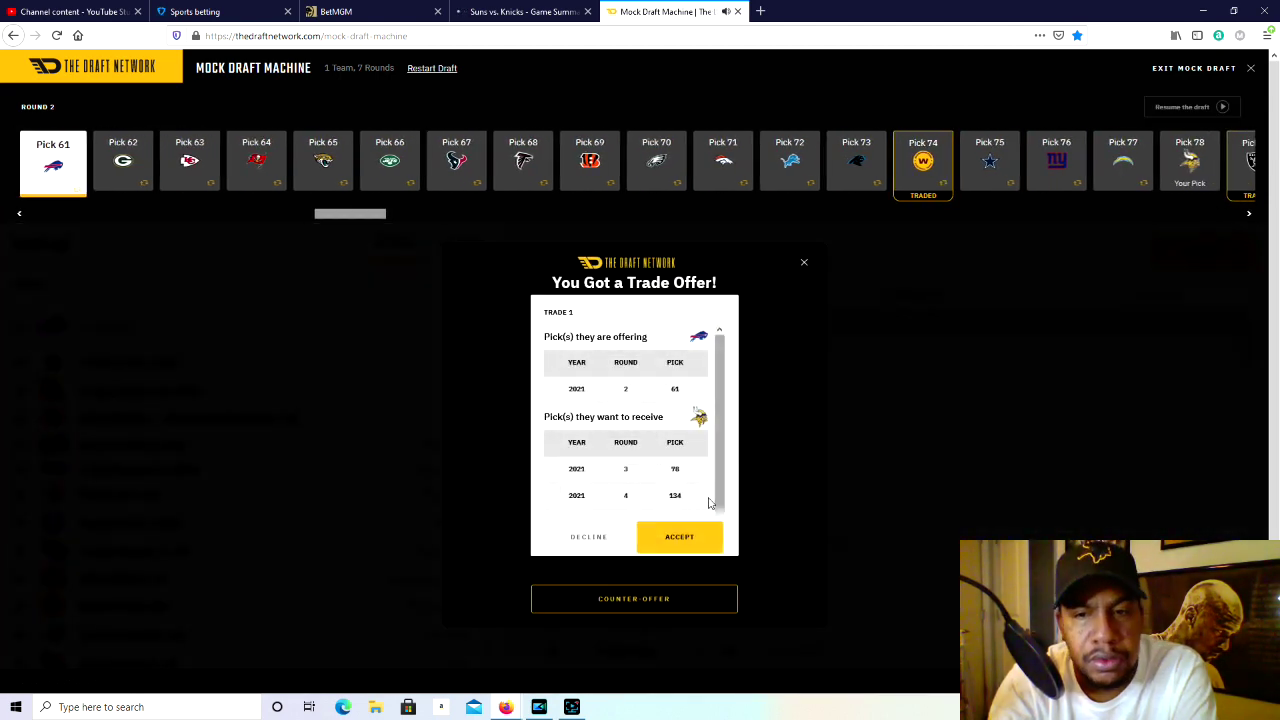
Decline the pick-61 offer, review the offer for picks 78, 119 and 237, and decline it.
click(613, 541)
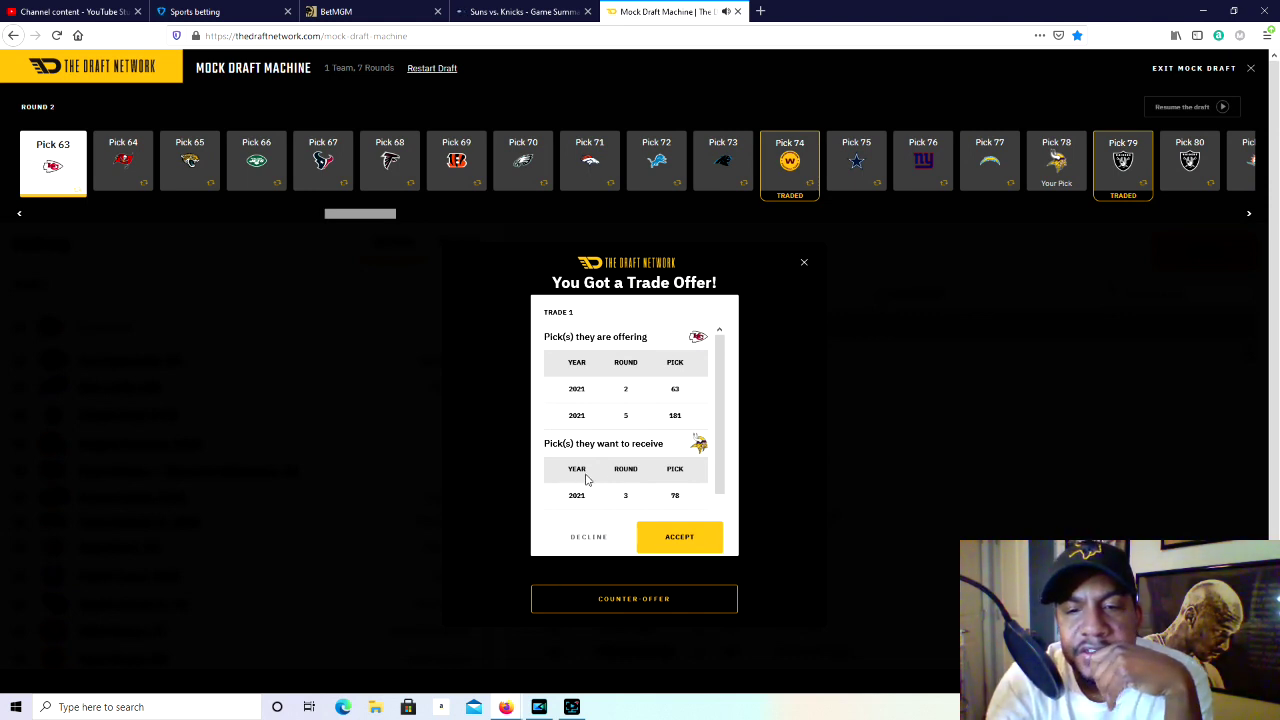
scroll(590, 467, down, 2)
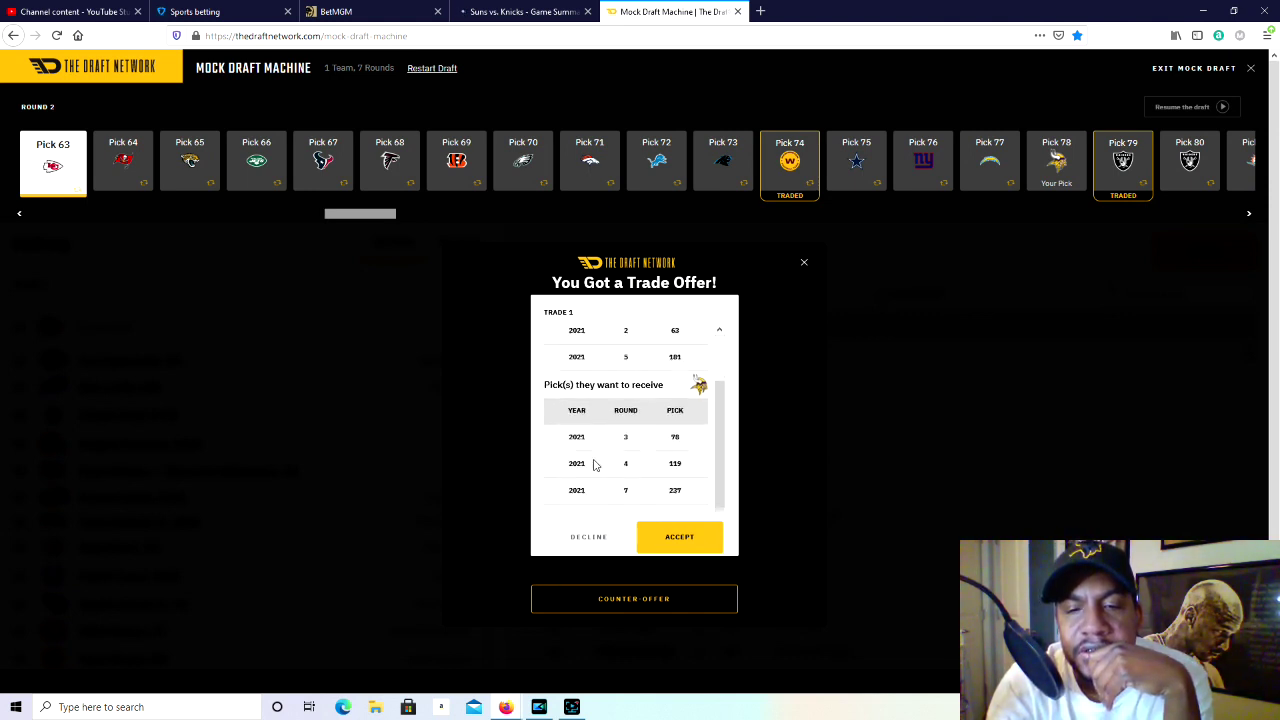
scroll(593, 465, up, 2)
scroll(593, 465, down, 2)
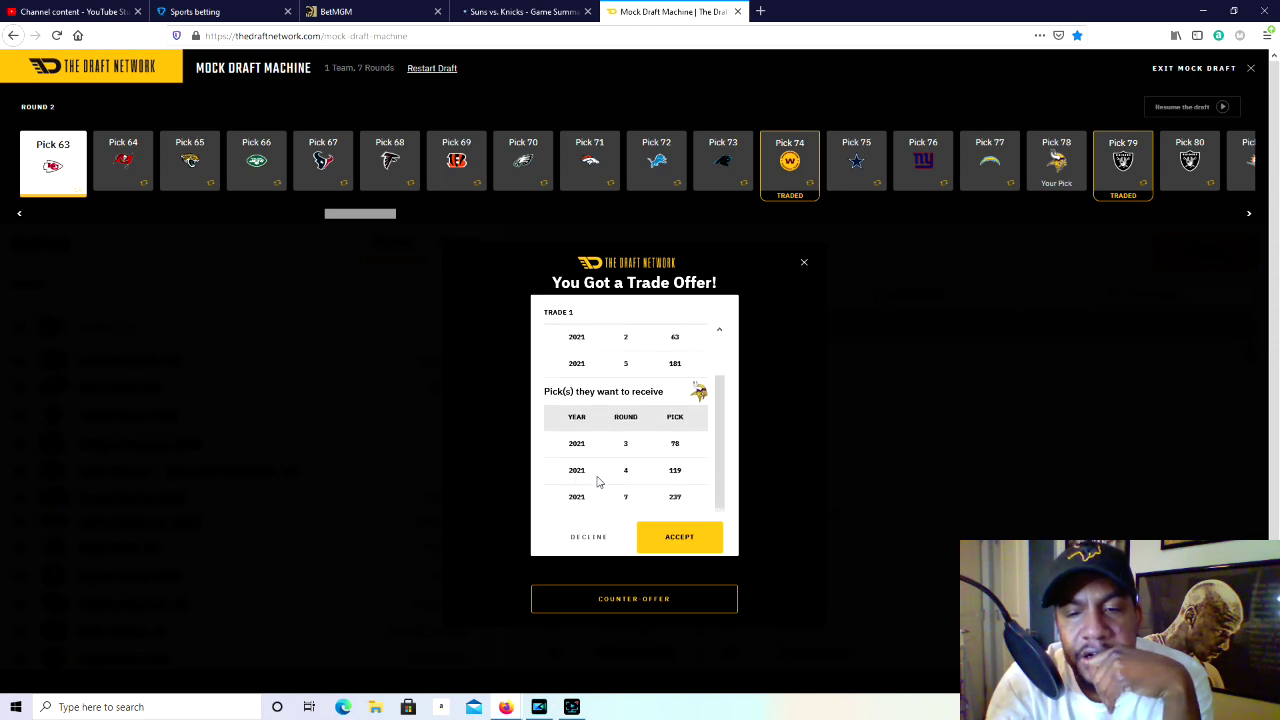
scroll(608, 473, up, 2)
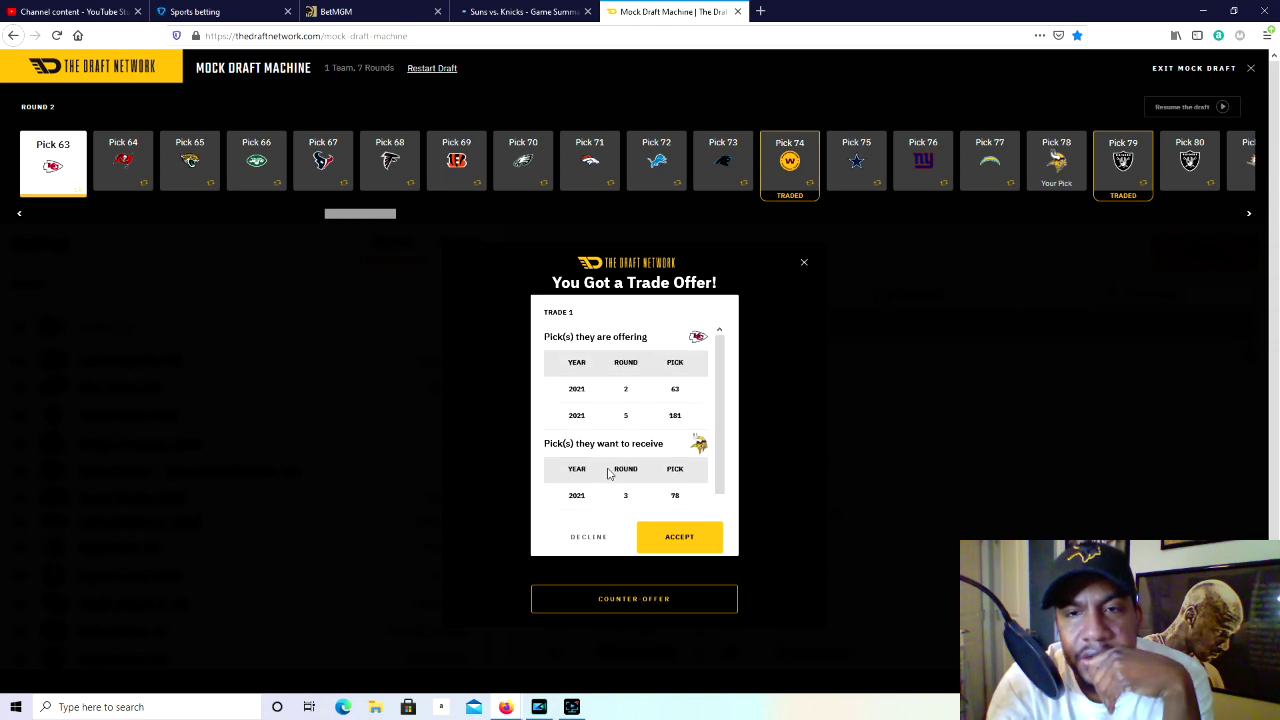
scroll(608, 473, down, 2)
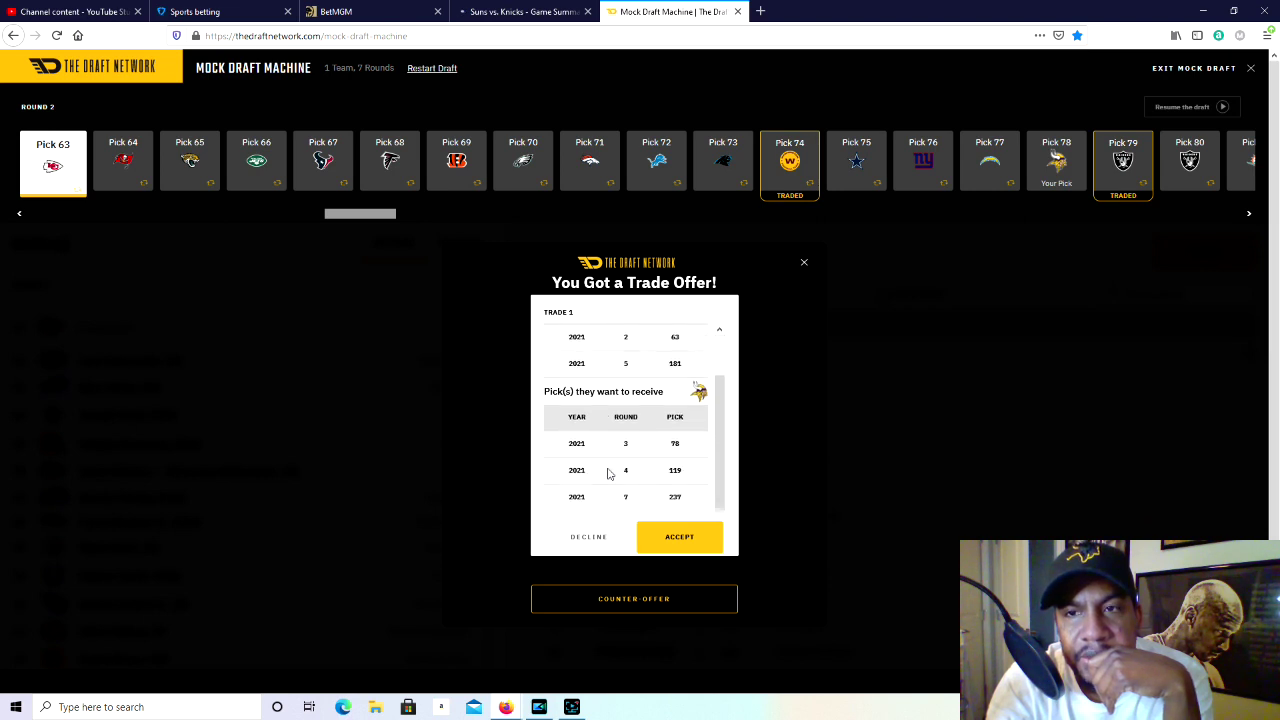
scroll(608, 473, up, 2)
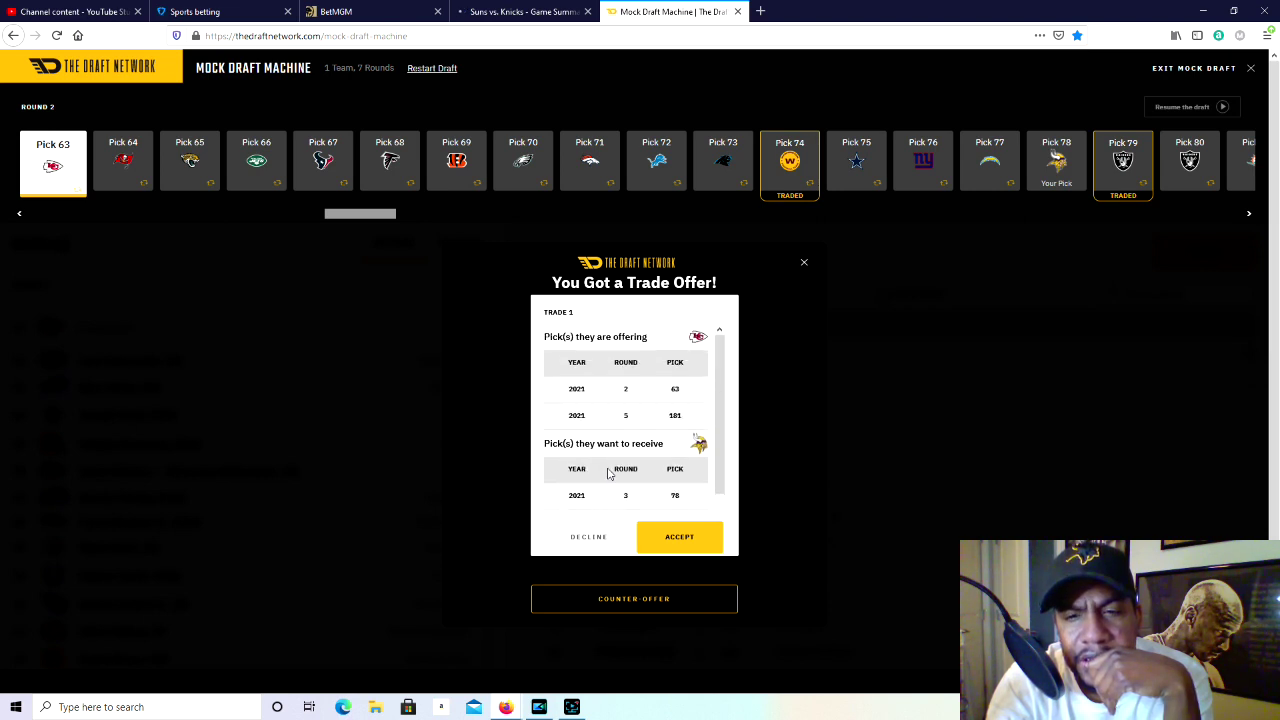
scroll(623, 460, down, 2)
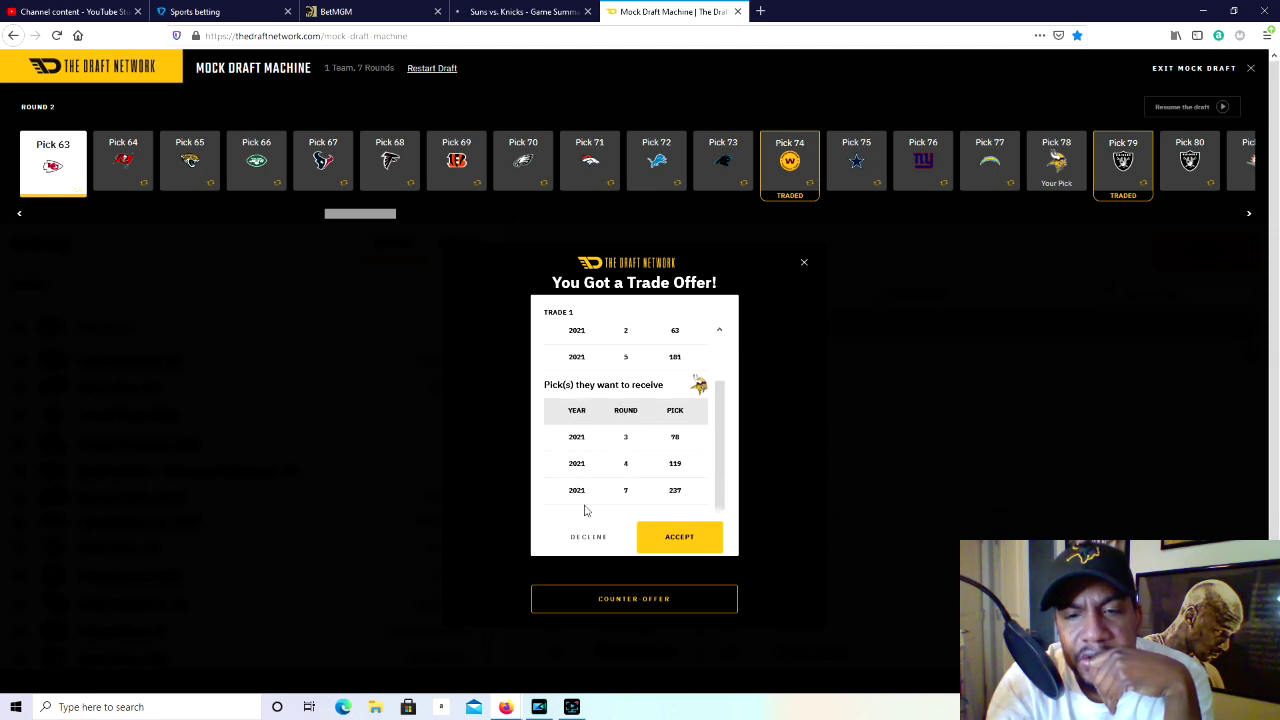
click(604, 540)
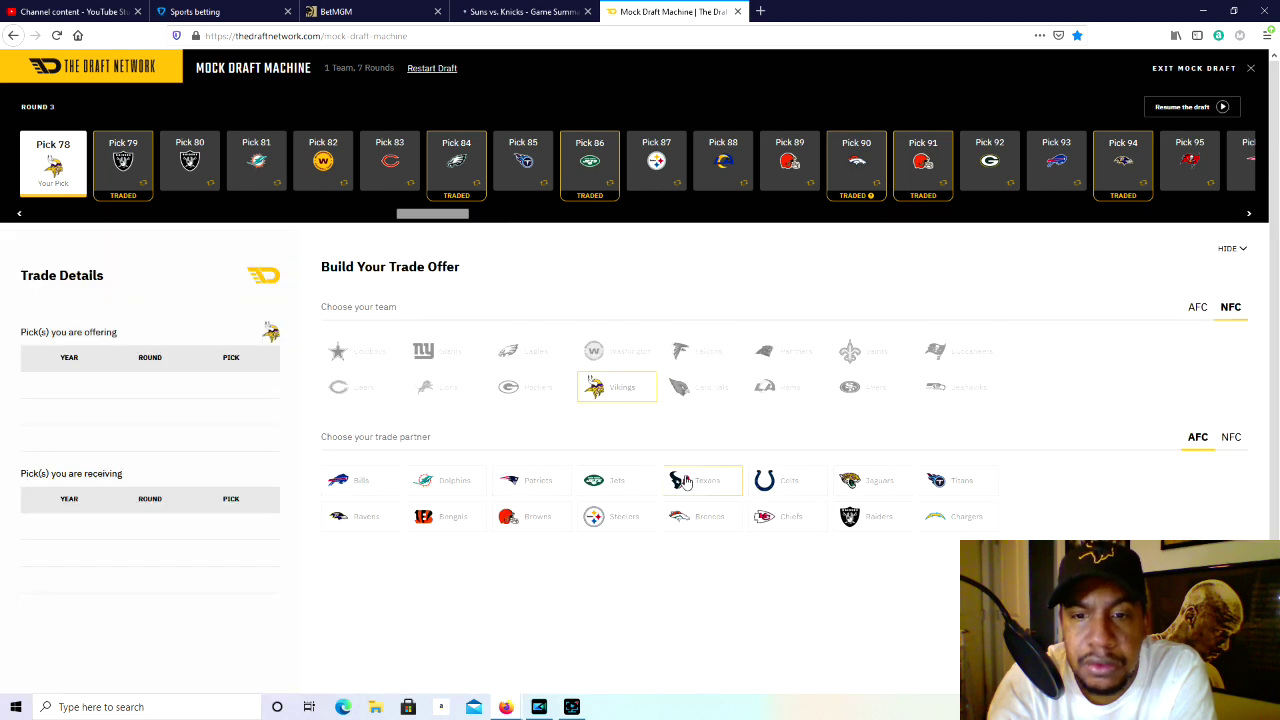
Pick the Texans as trade partner at pick 78, then abandon the trade.
click(703, 480)
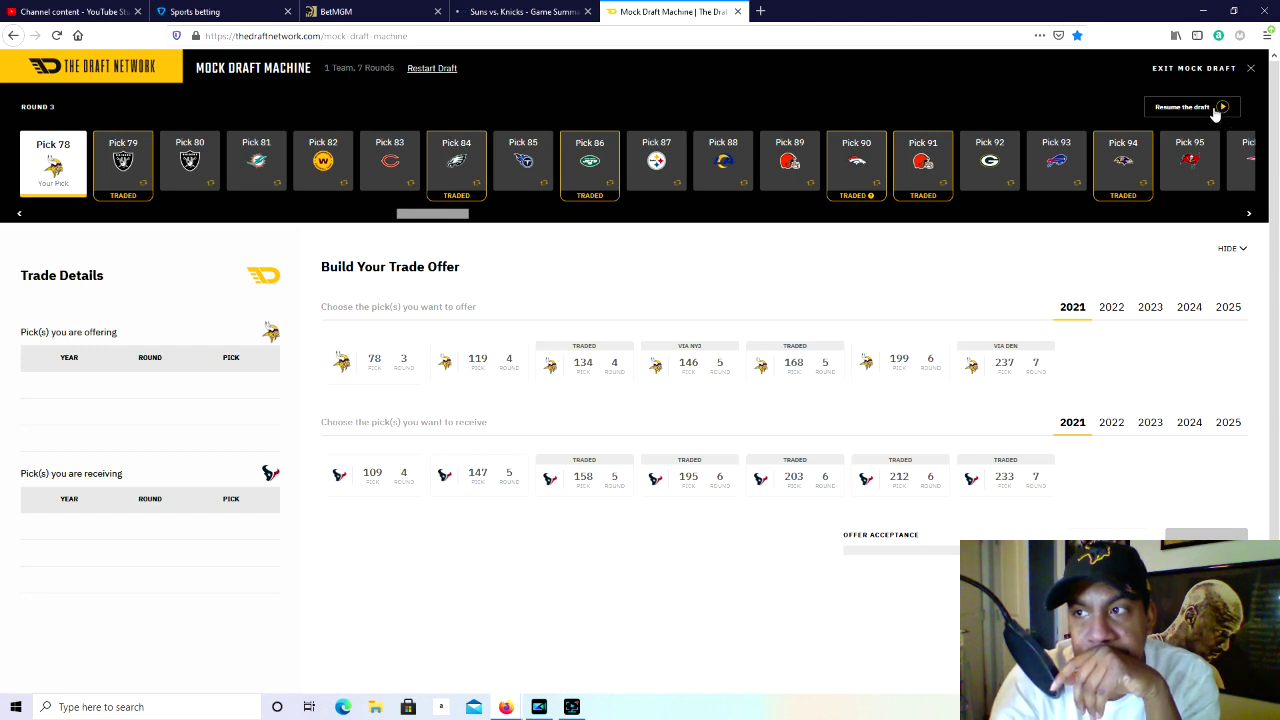
key(Escape)
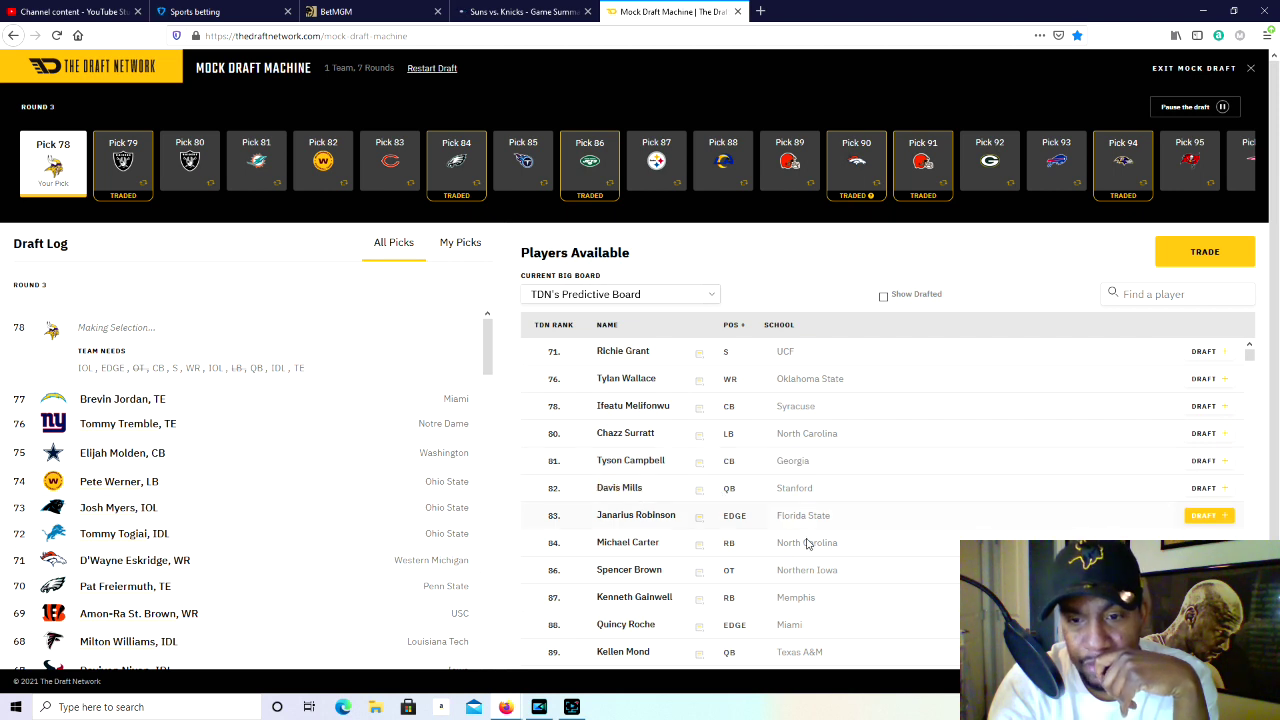
Browse available players filtered to wide receivers, then restore all positions.
scroll(776, 624, down, 2)
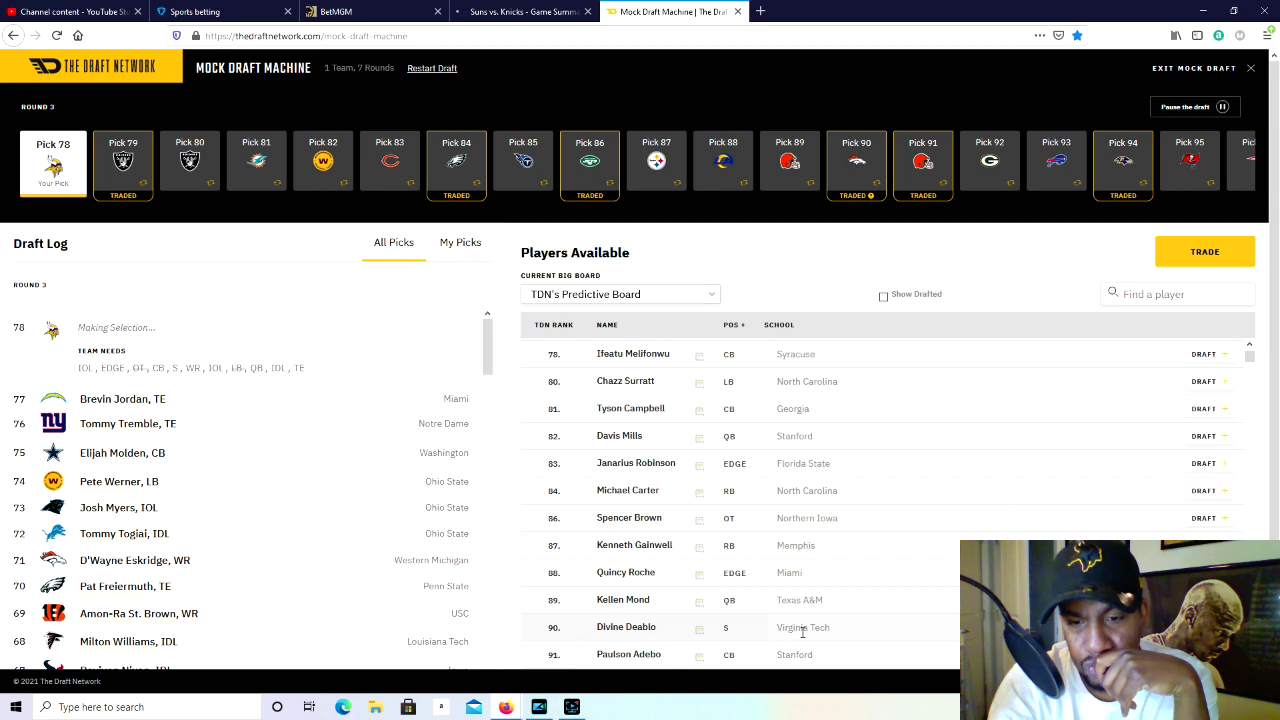
scroll(802, 632, down, 2)
scroll(802, 632, down, 1)
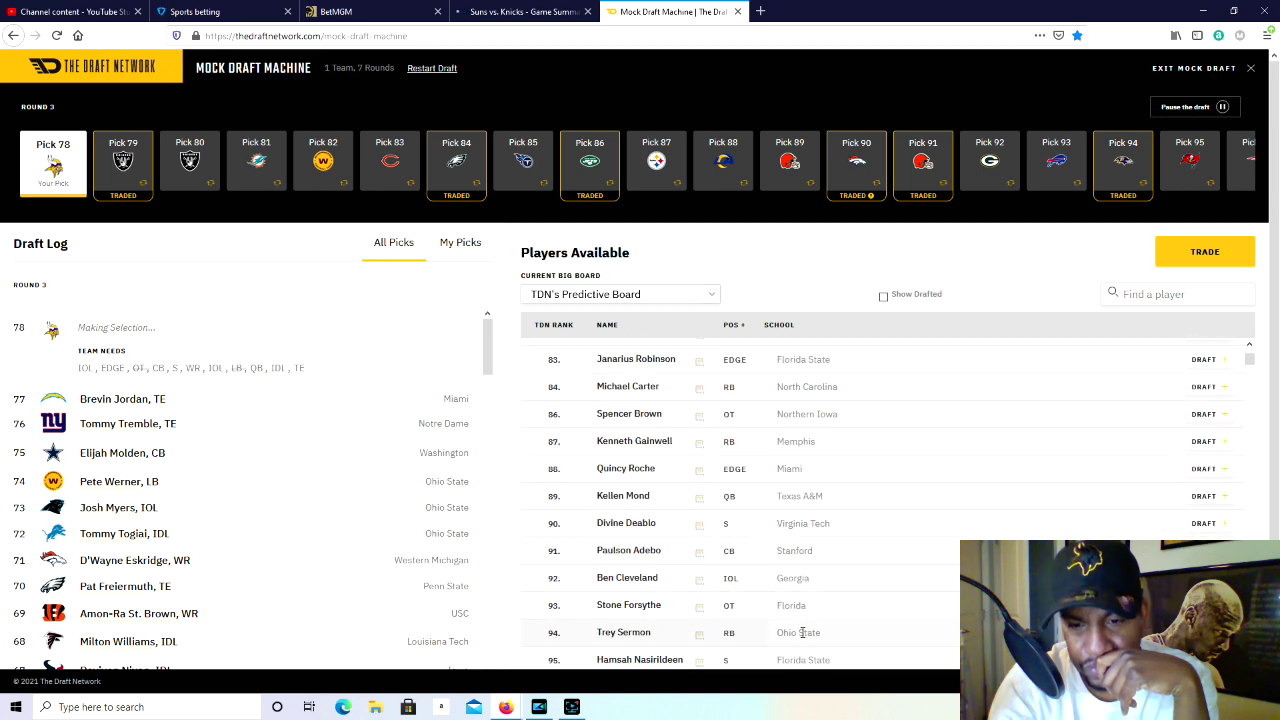
scroll(802, 637, up, 3)
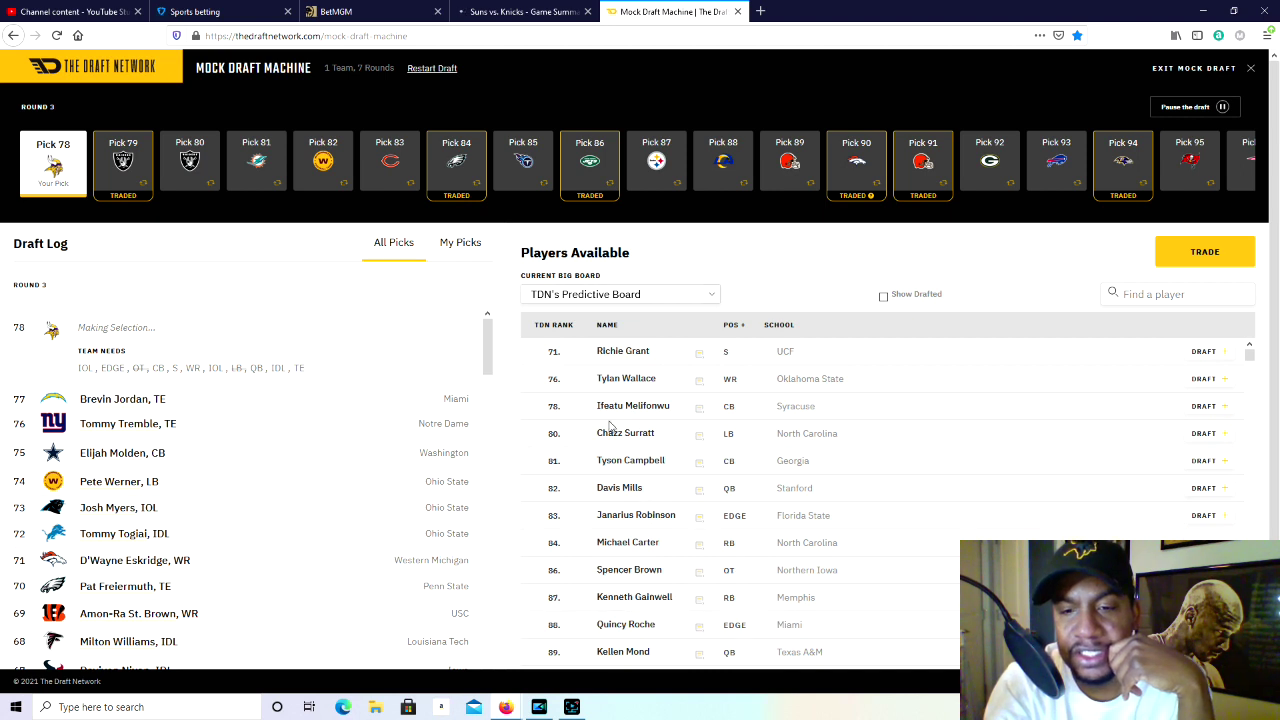
click(733, 325)
mouse_move(732, 325)
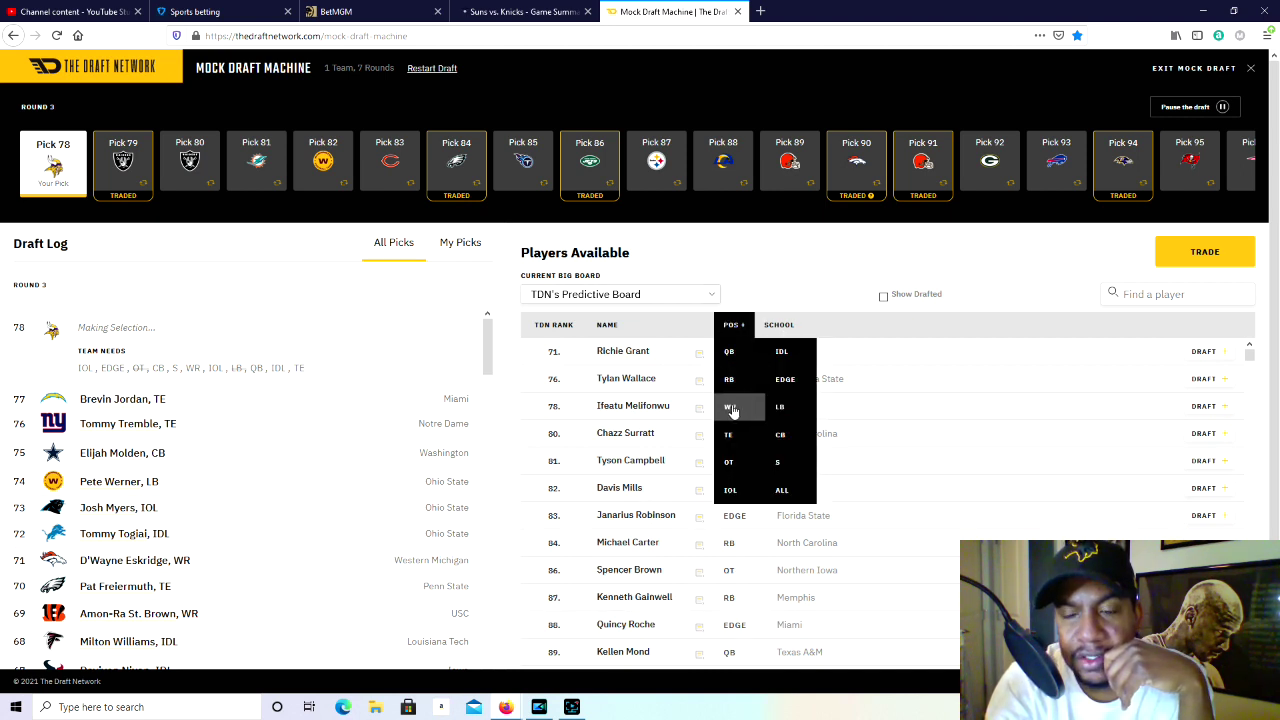
click(728, 407)
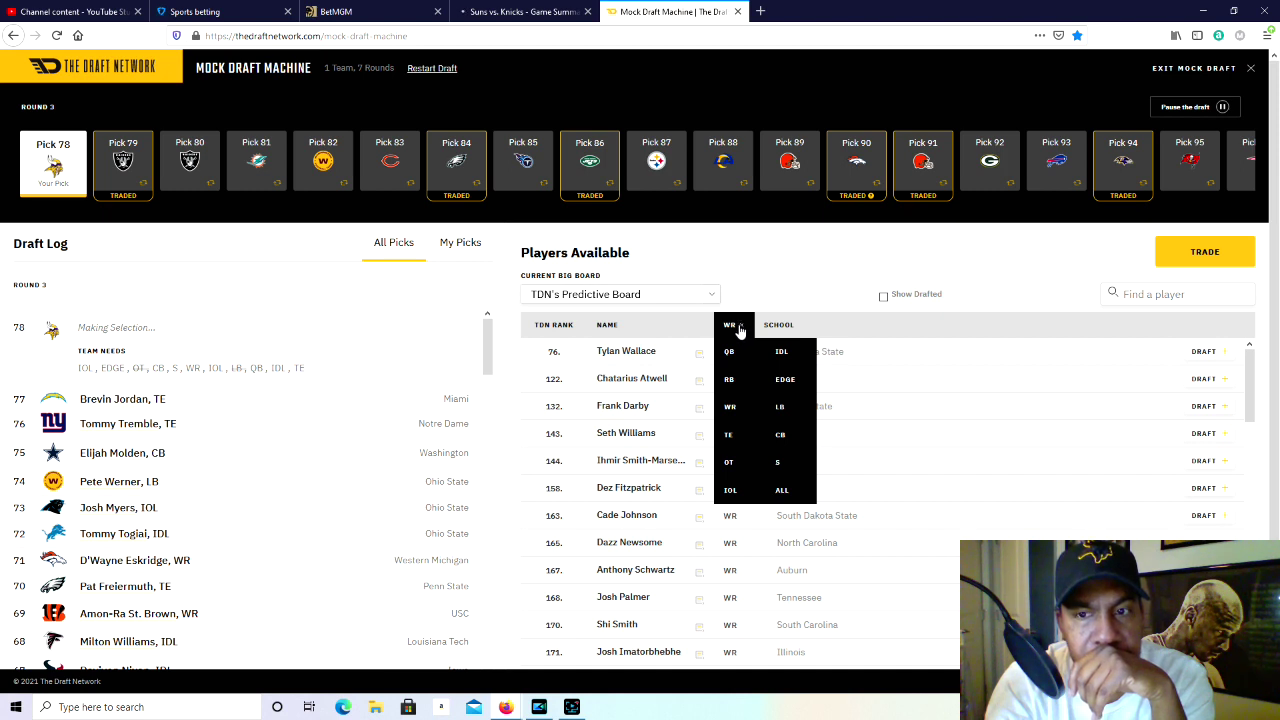
click(738, 330)
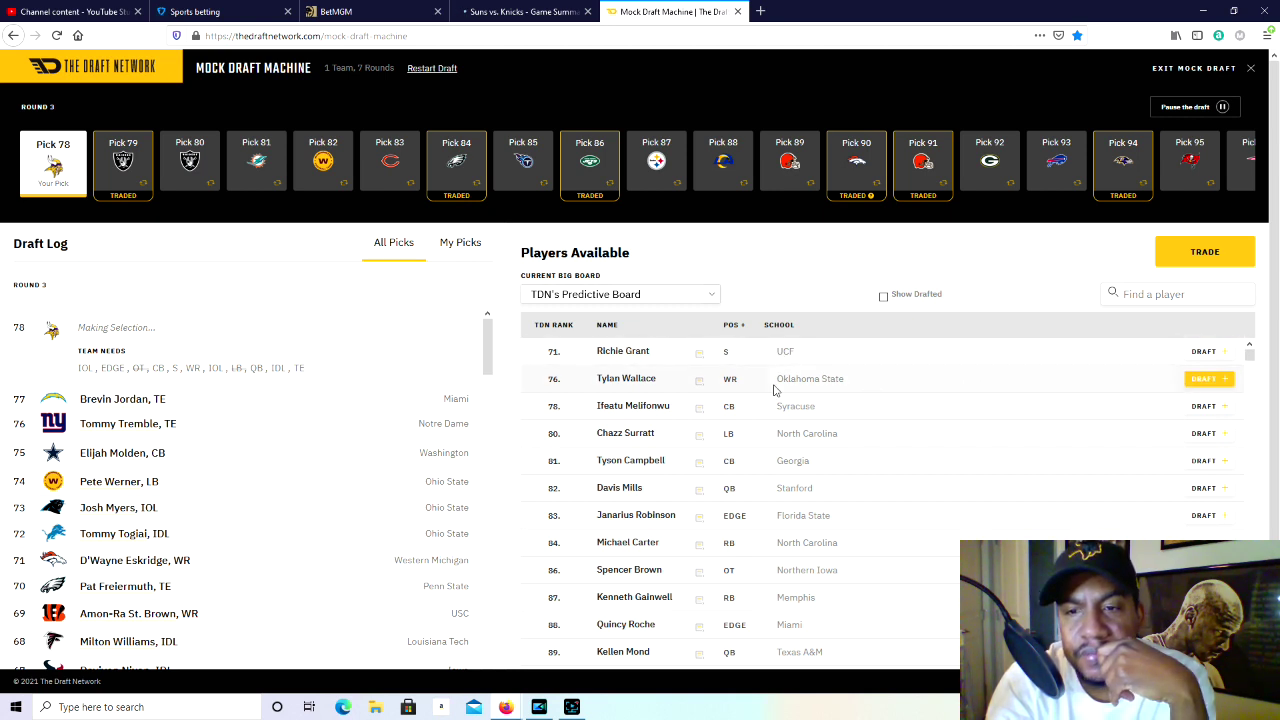
scroll(745, 460, down, 2)
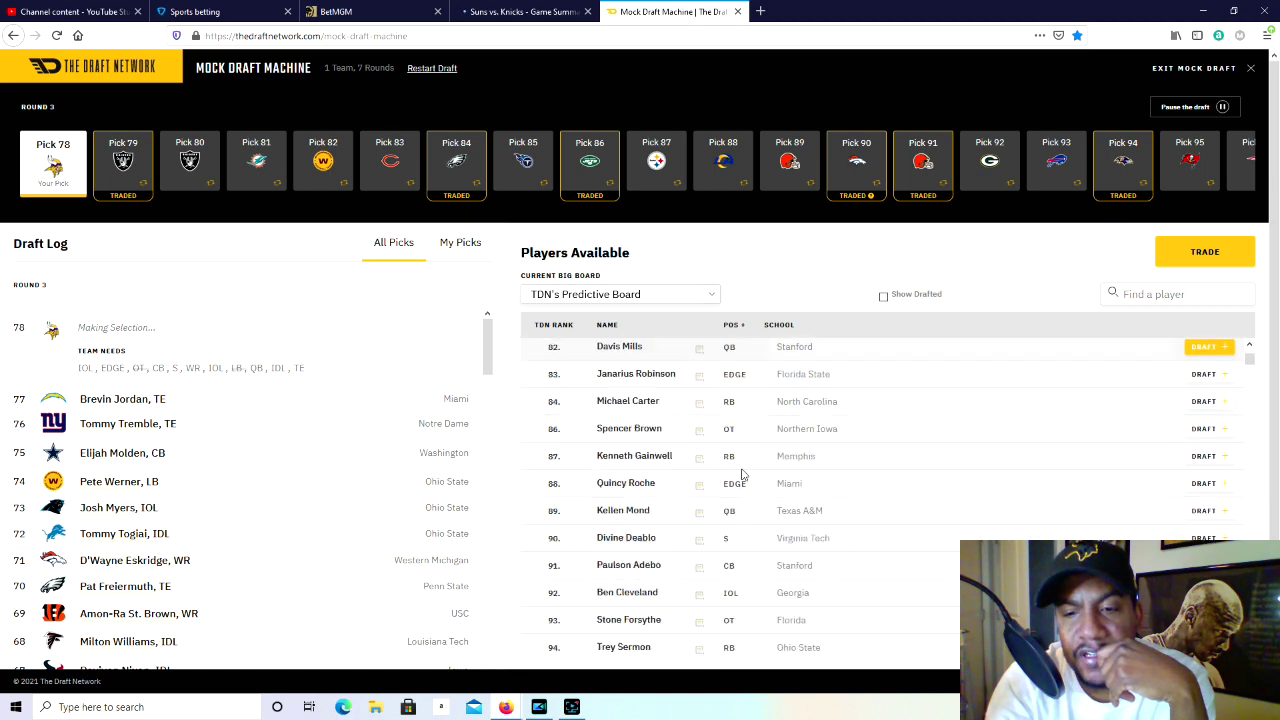
scroll(755, 345, up, 2)
click(740, 325)
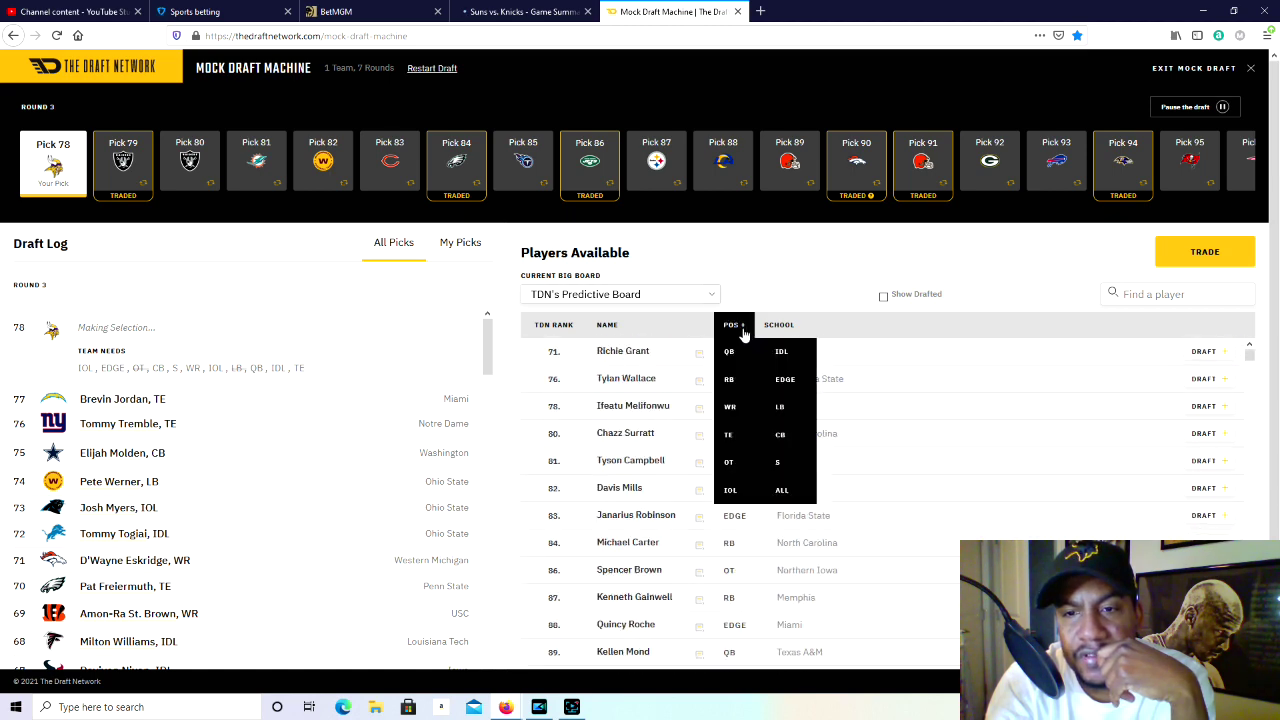
click(775, 466)
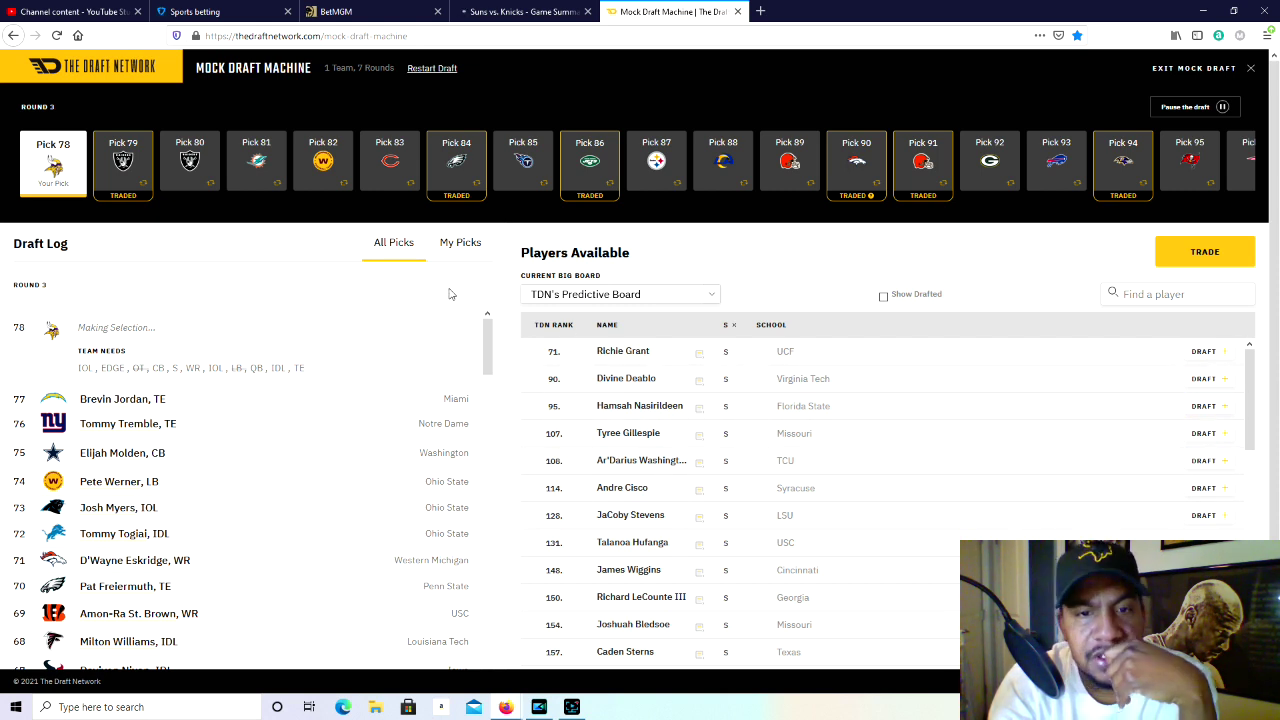
click(738, 328)
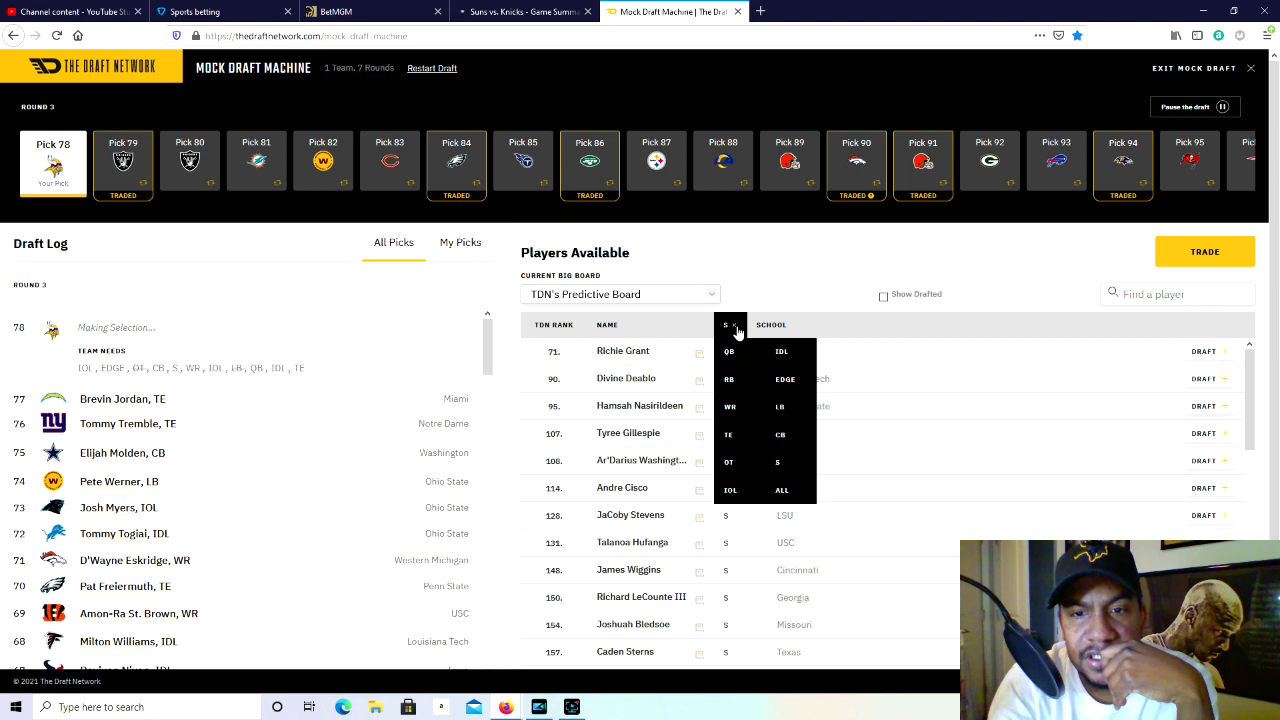
click(737, 330)
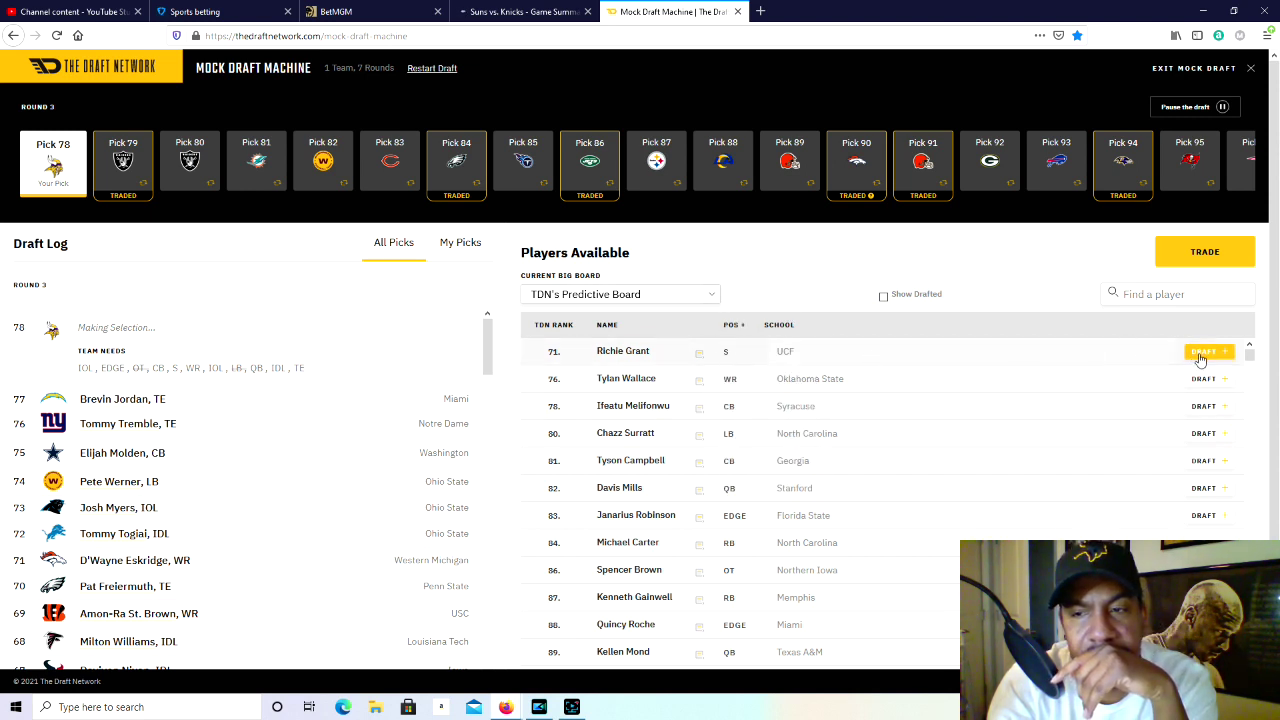
Draft Richie Grant at pick 78, then Aaron Banks at pick 119.
click(1200, 354)
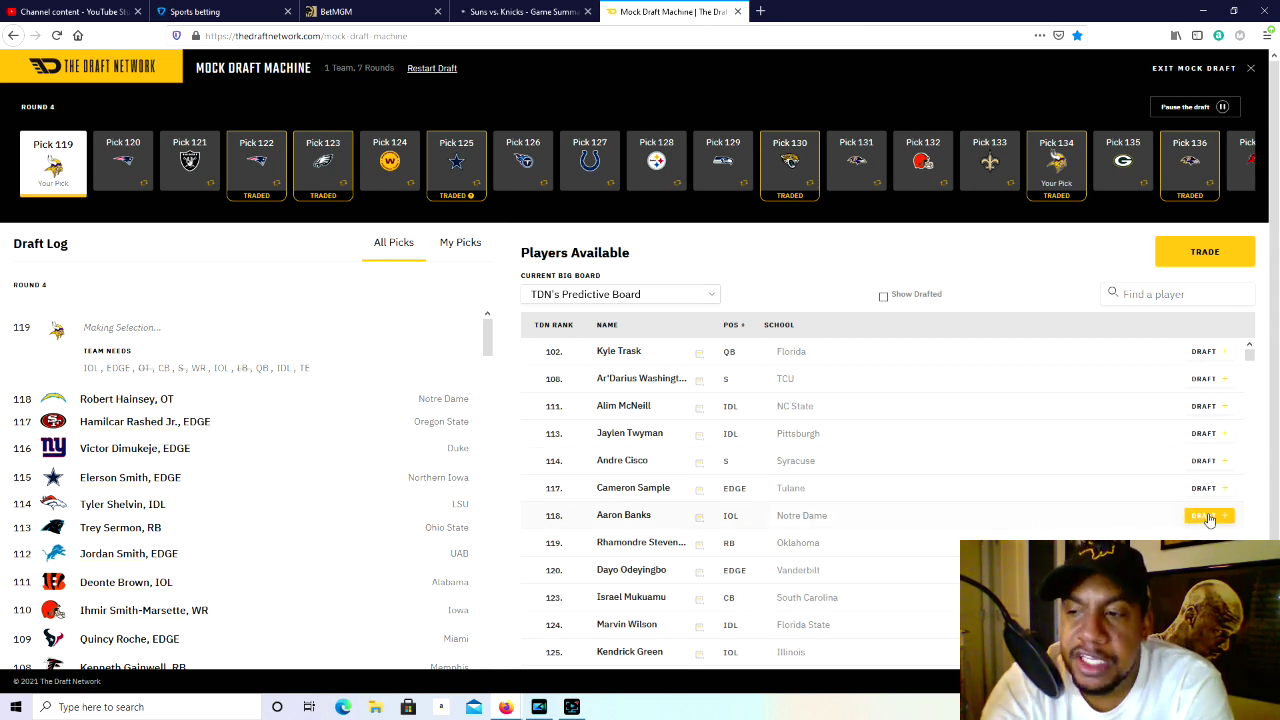
click(1209, 517)
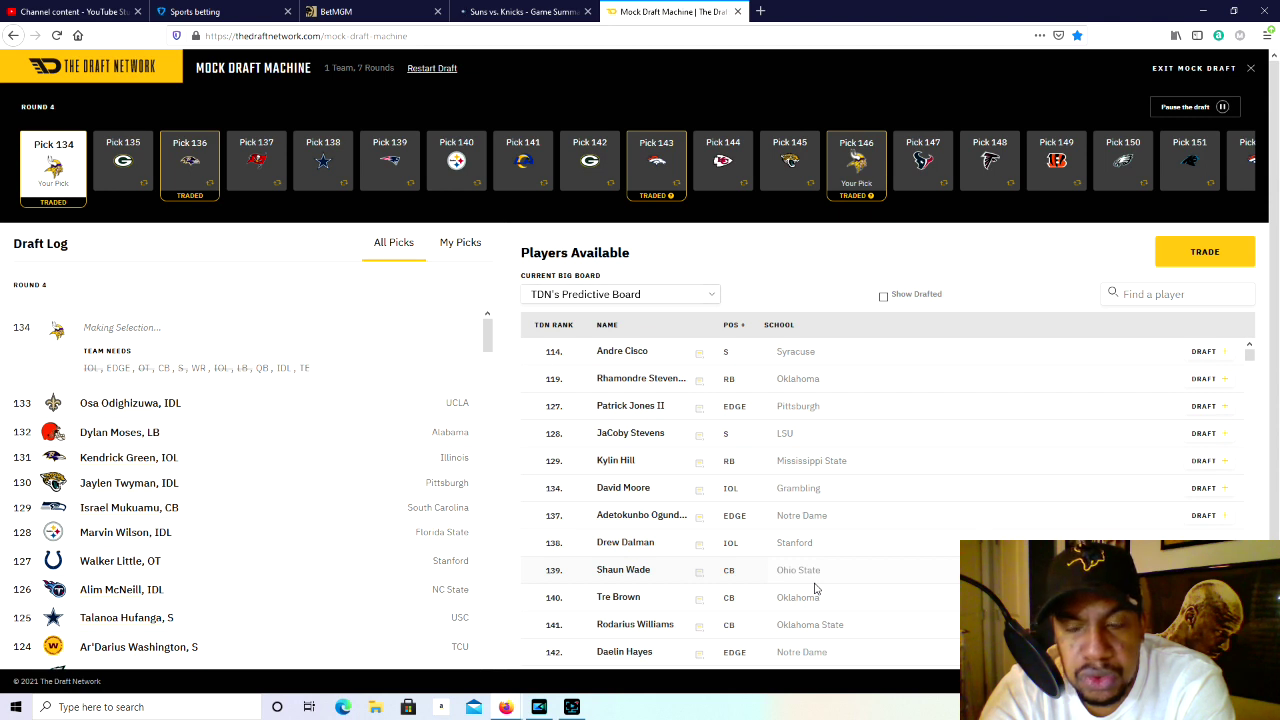
Show only the Vikings' picks in the Draft Log, then return to the full round 4 log.
scroll(815, 590, down, 1)
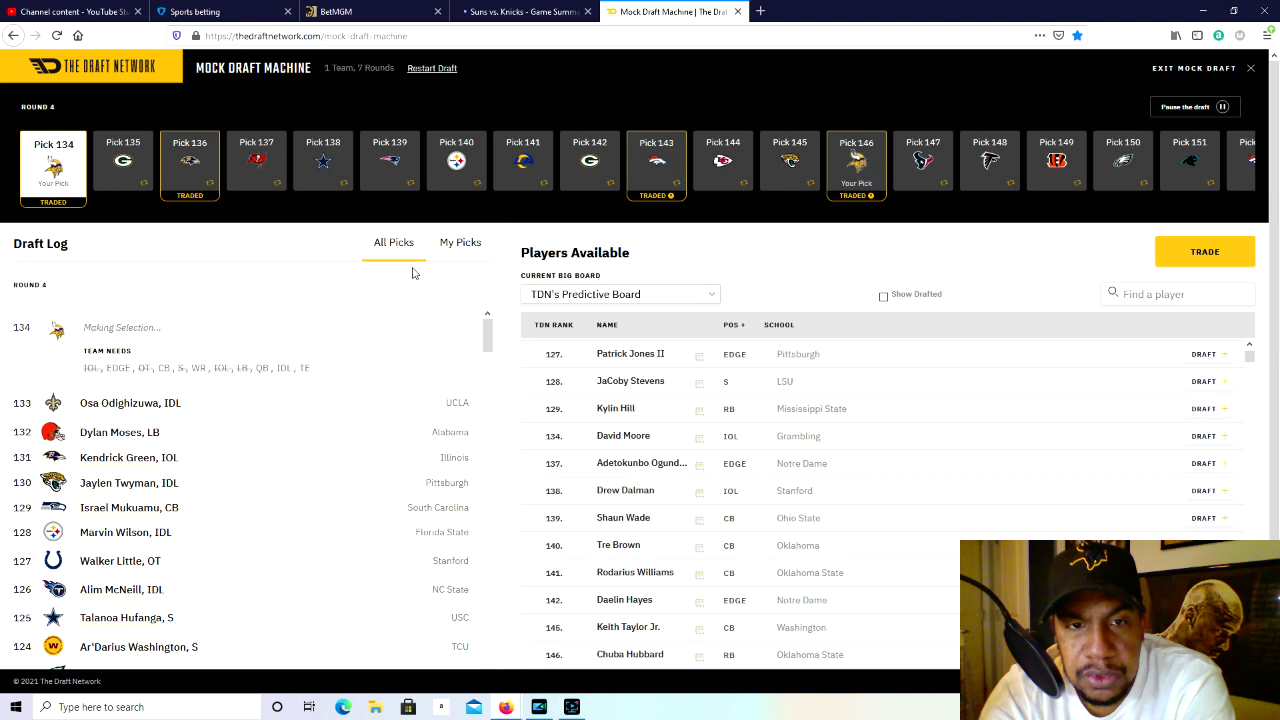
click(464, 258)
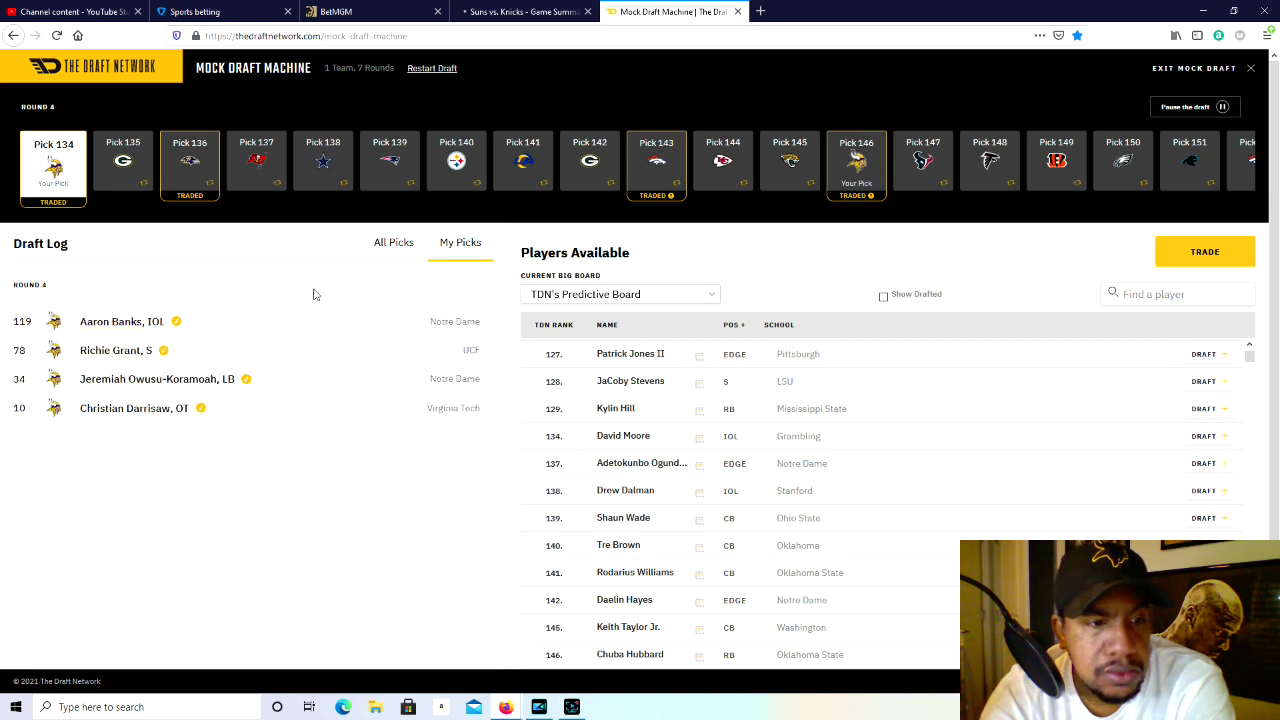
click(387, 248)
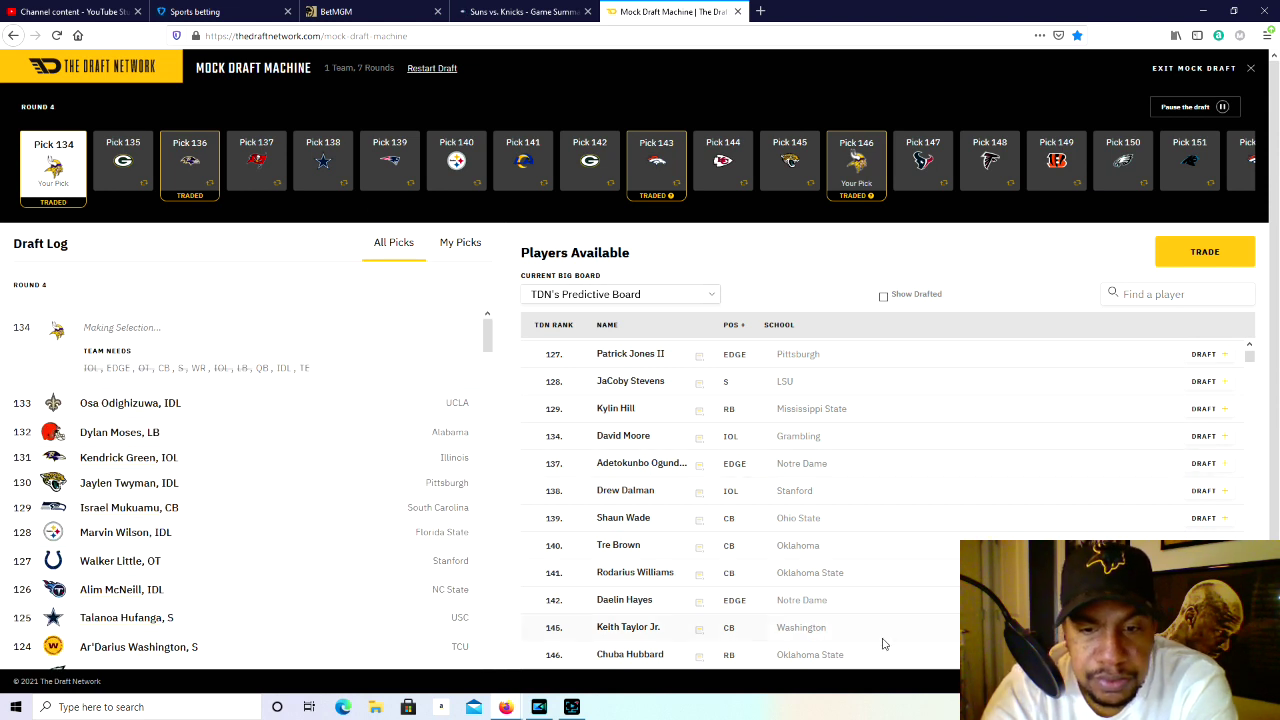
scroll(822, 620, down, 1)
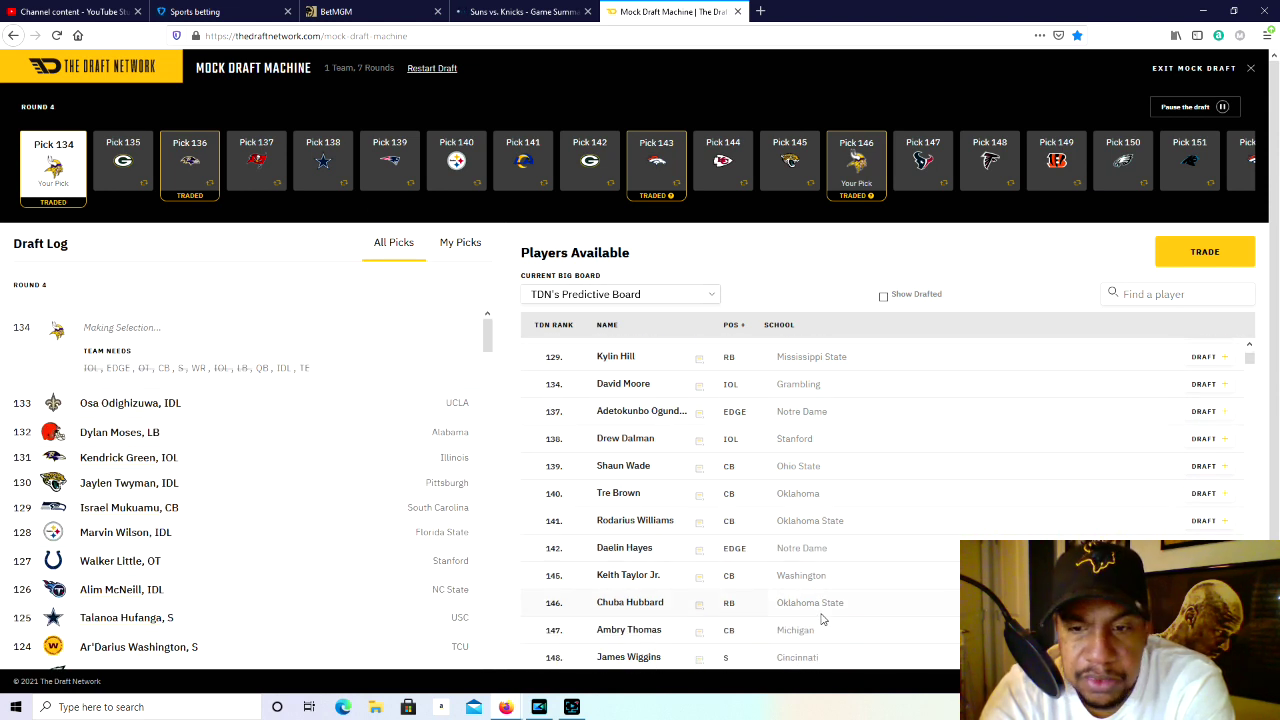
scroll(822, 620, down, 2)
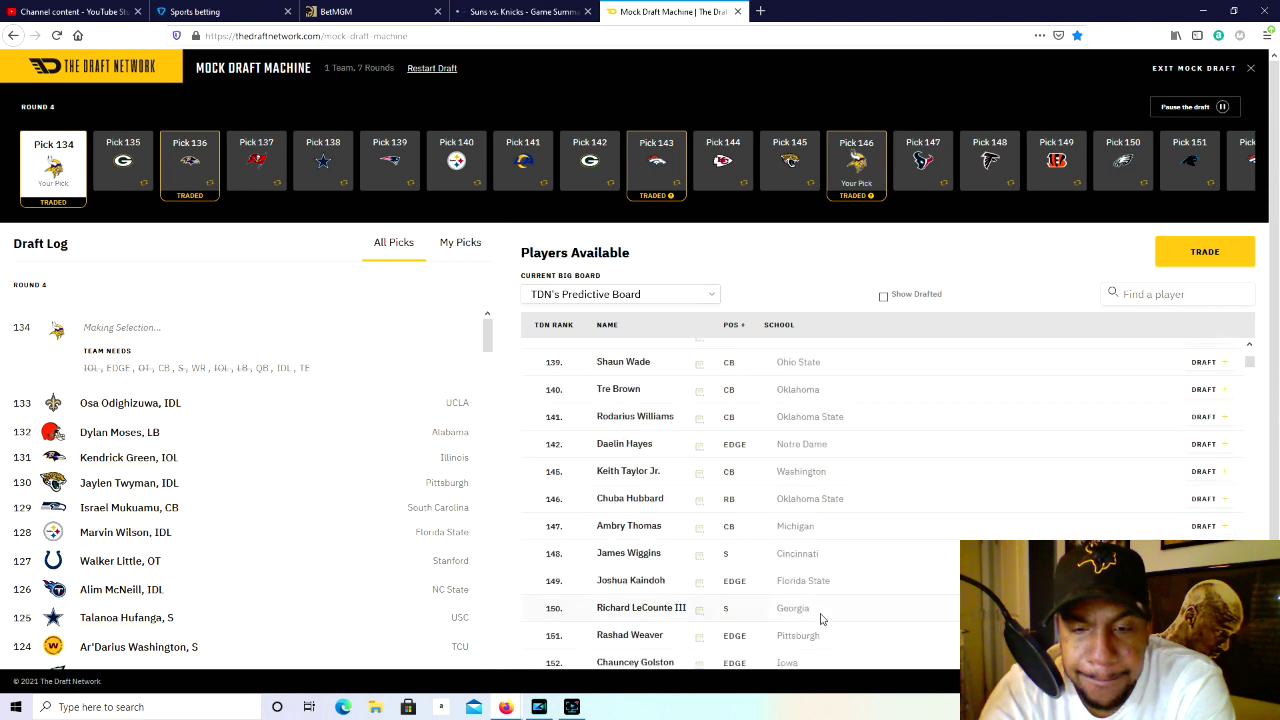
scroll(713, 622, down, 3)
scroll(716, 627, down, 2)
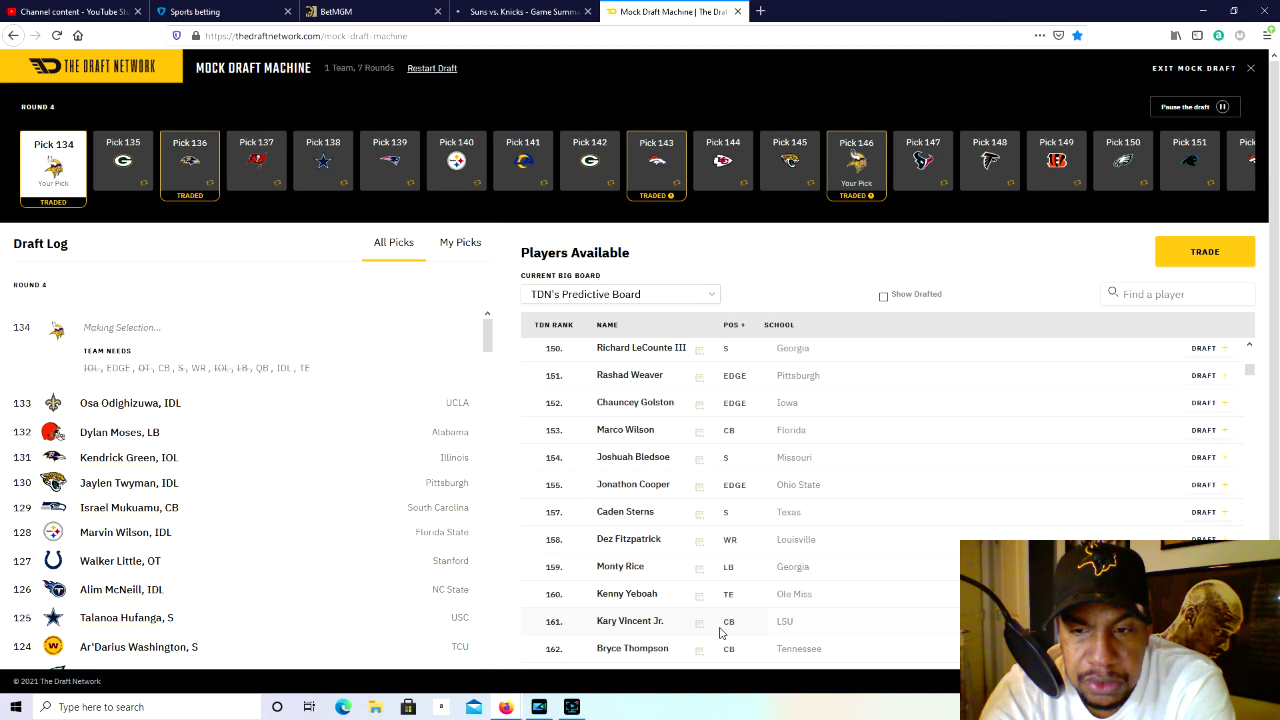
scroll(722, 632, up, 1)
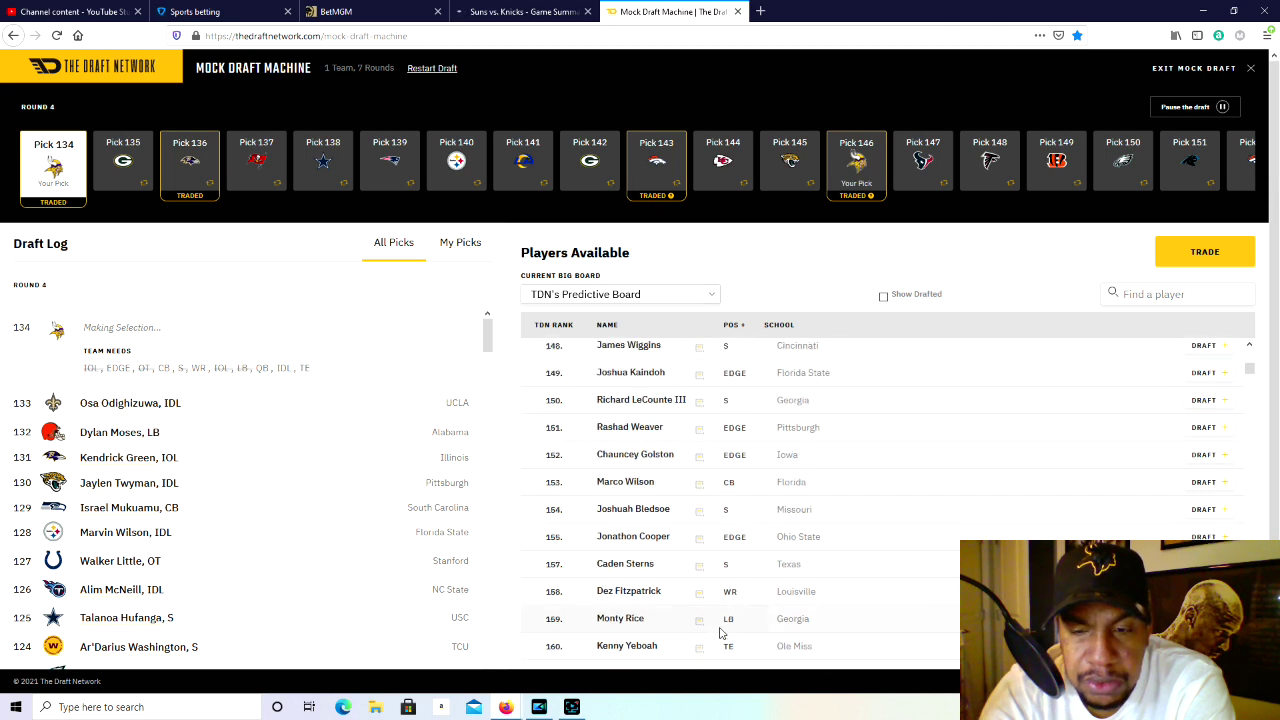
scroll(722, 630, up, 2)
scroll(722, 630, up, 2)
scroll(722, 630, up, 2)
Filter available players to wide receivers, clear the filter, and draft Patrick Jones II at 134.
click(735, 327)
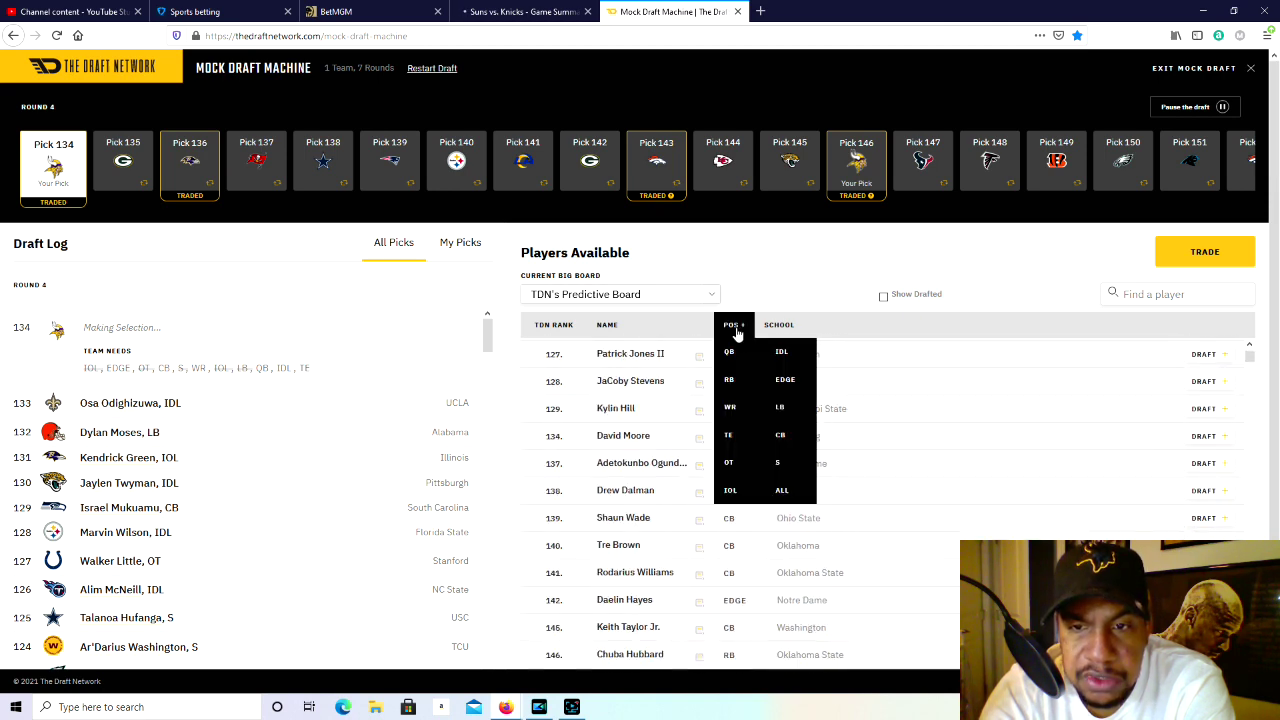
click(719, 410)
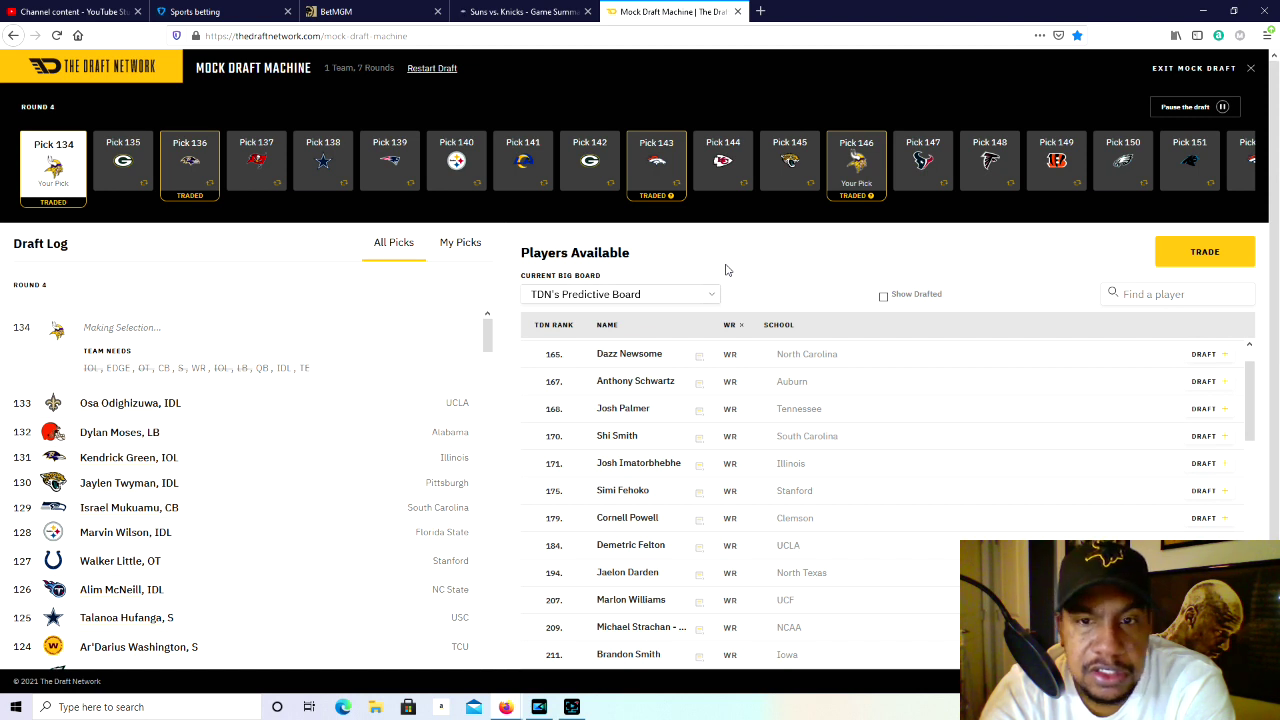
scroll(743, 420, up, 1)
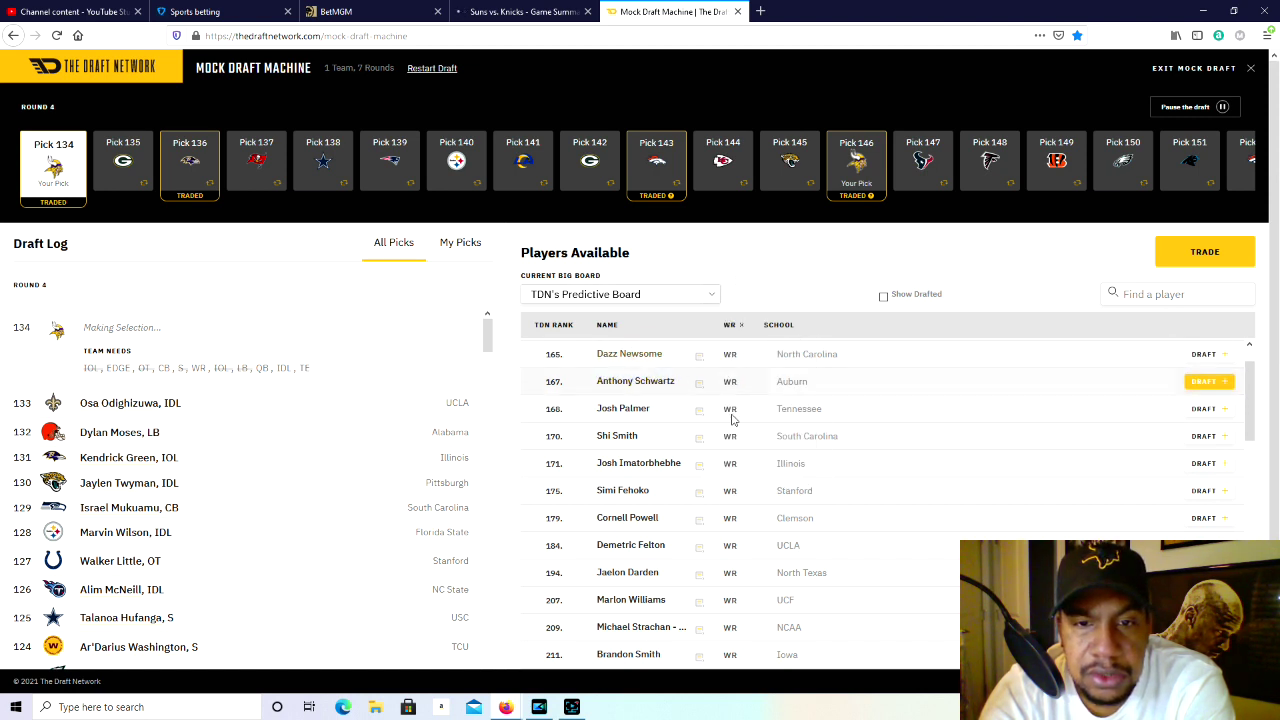
click(733, 328)
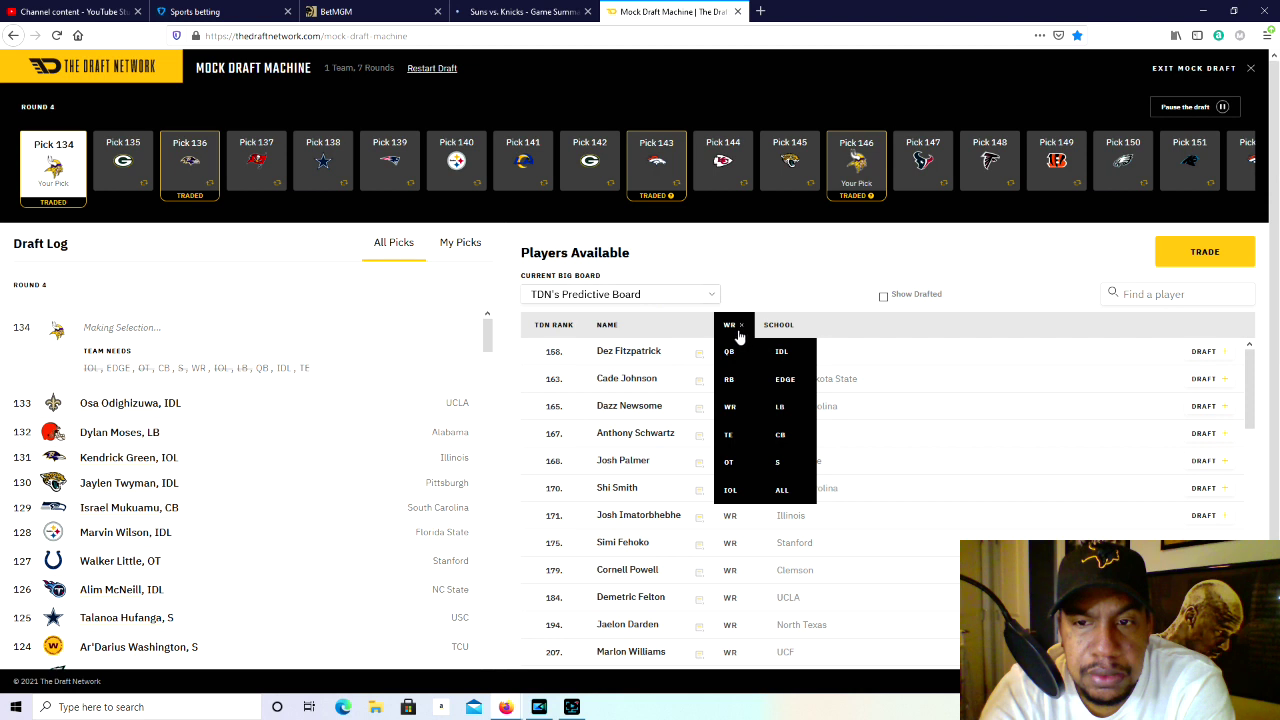
click(565, 490)
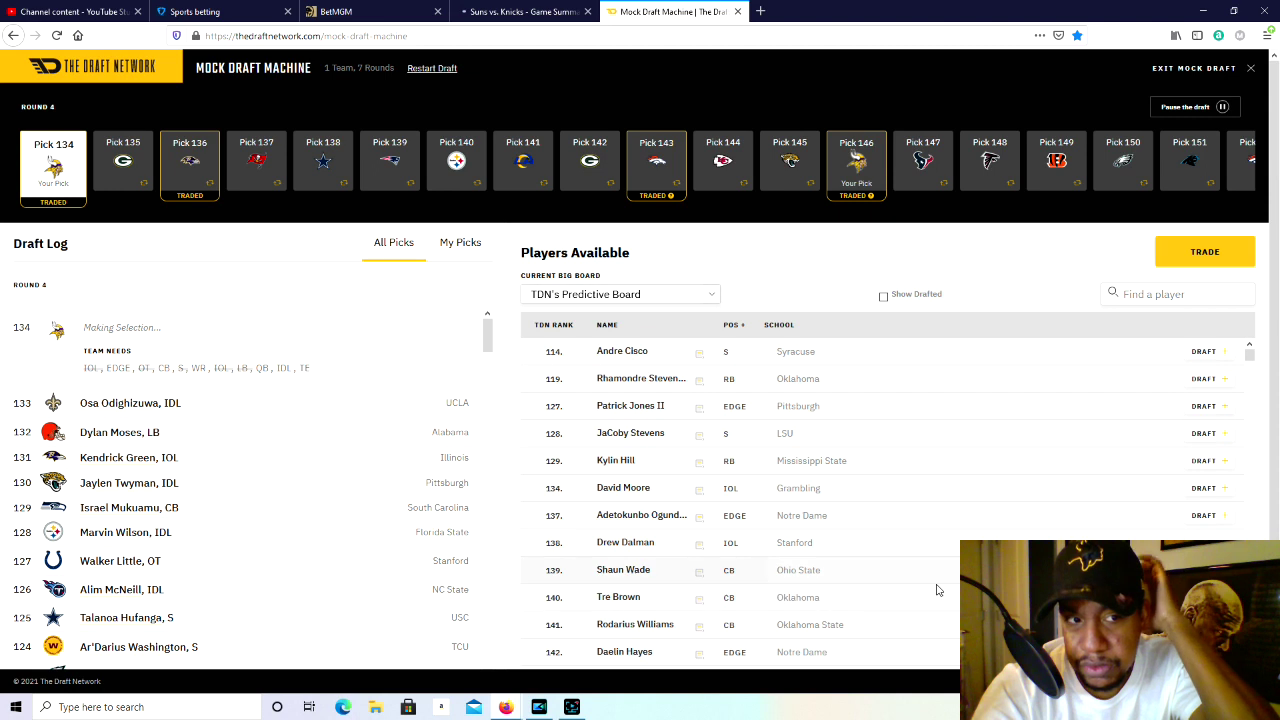
click(1190, 410)
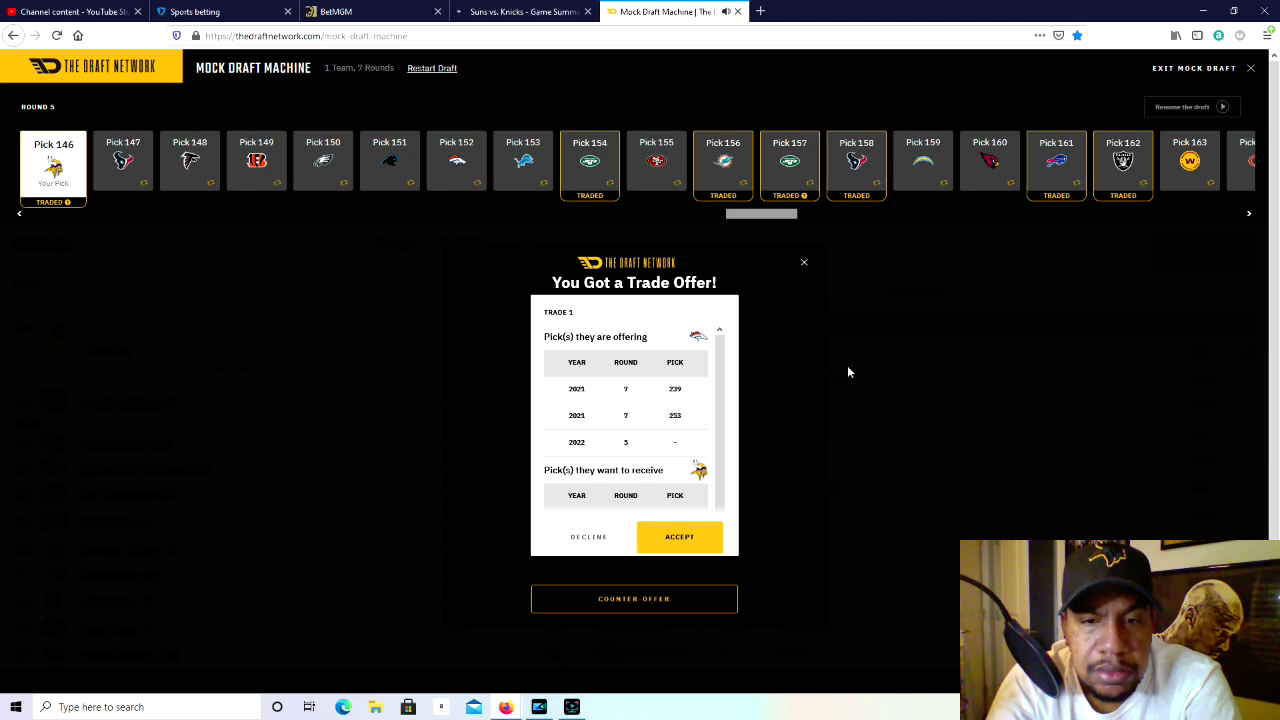
Dismiss the Broncos' offer of 239, 253 and a 2022 fifth for pick 146.
scroll(640, 420, down, 5)
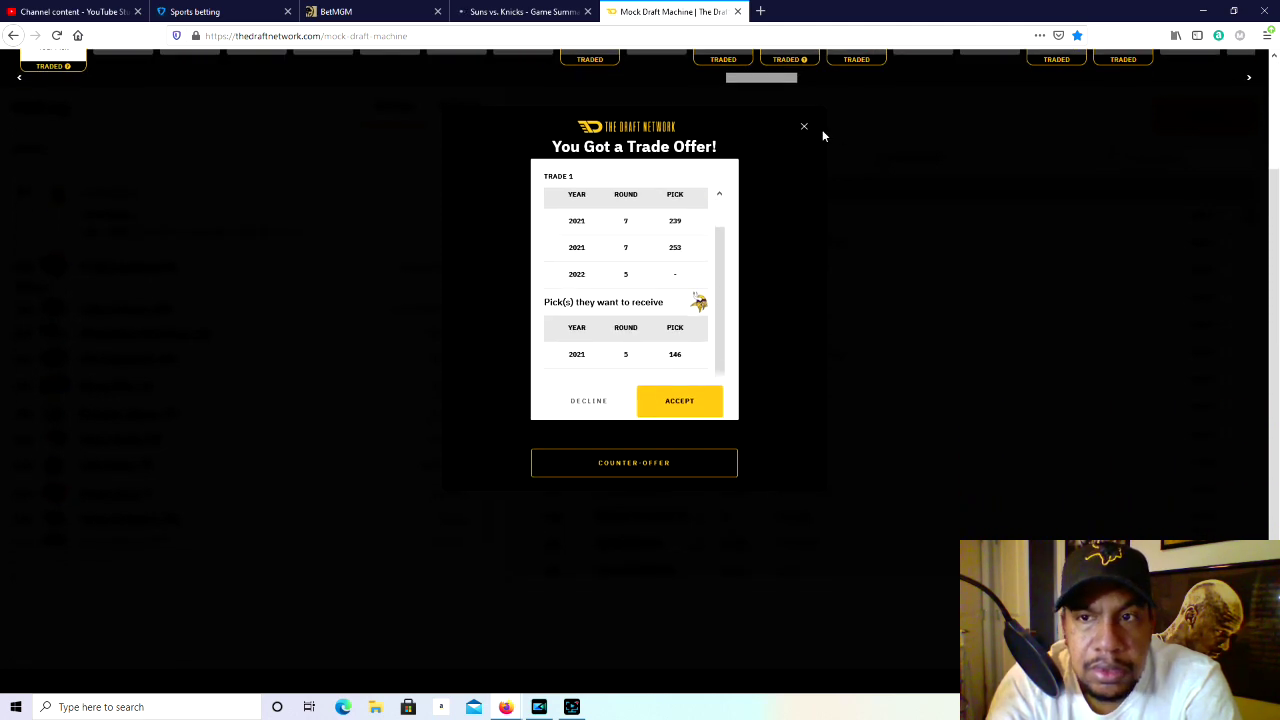
click(805, 131)
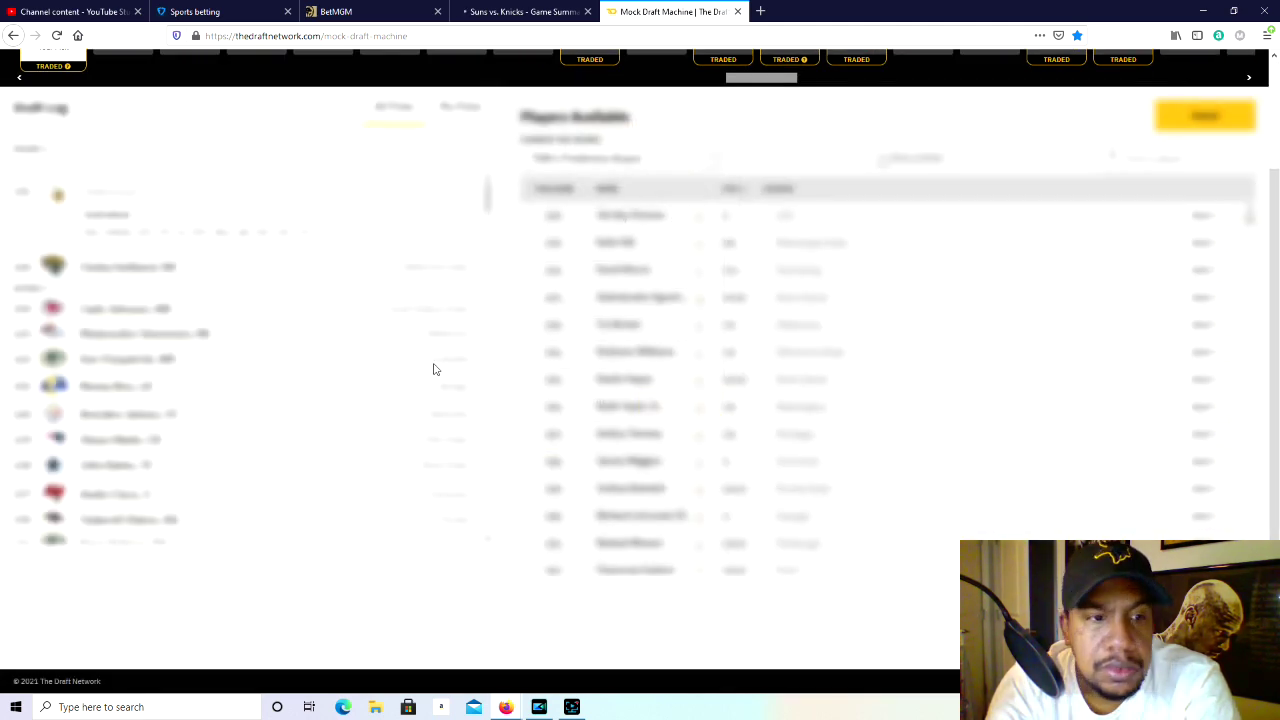
scroll(356, 382, up, 1)
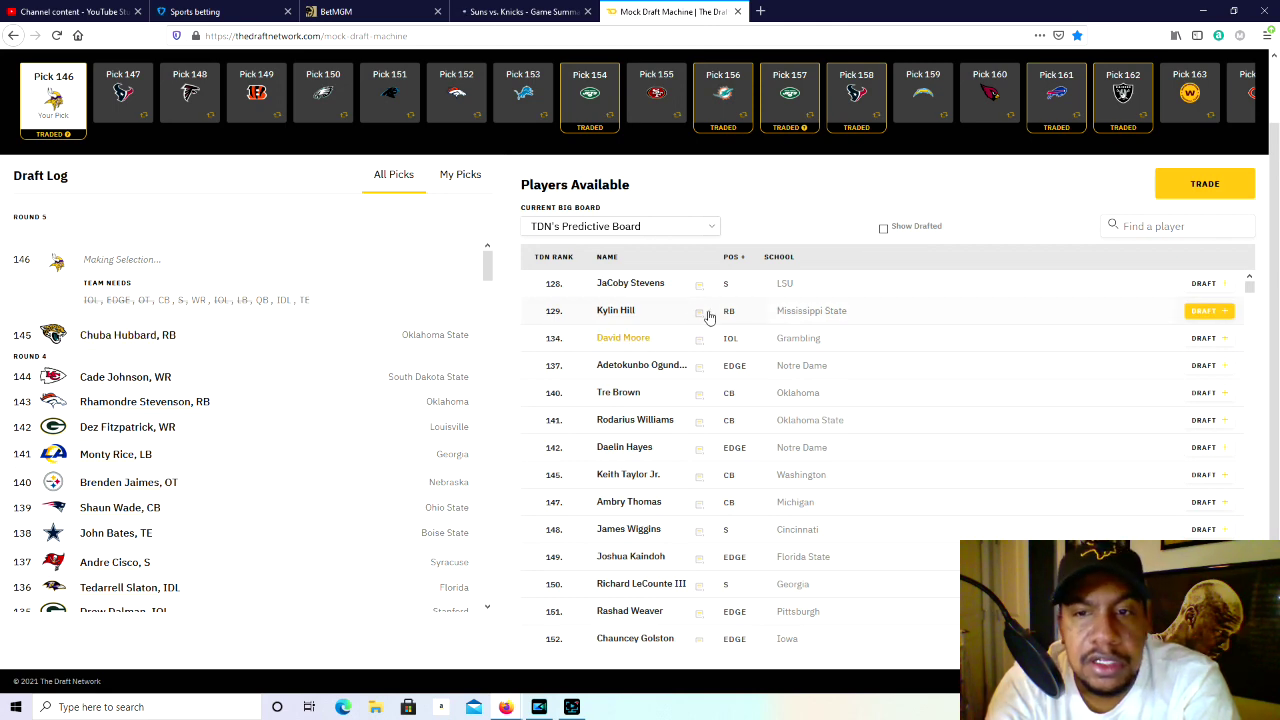
scroll(779, 385, up, 1)
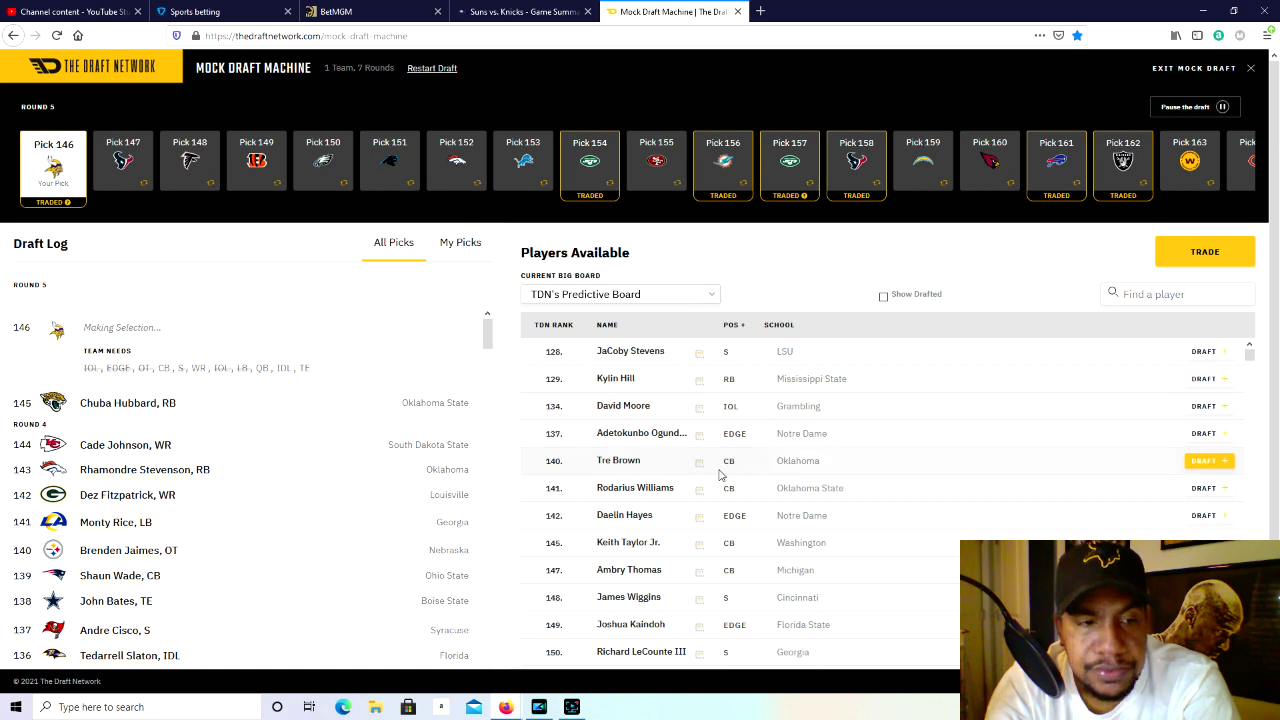
scroll(745, 487, down, 1)
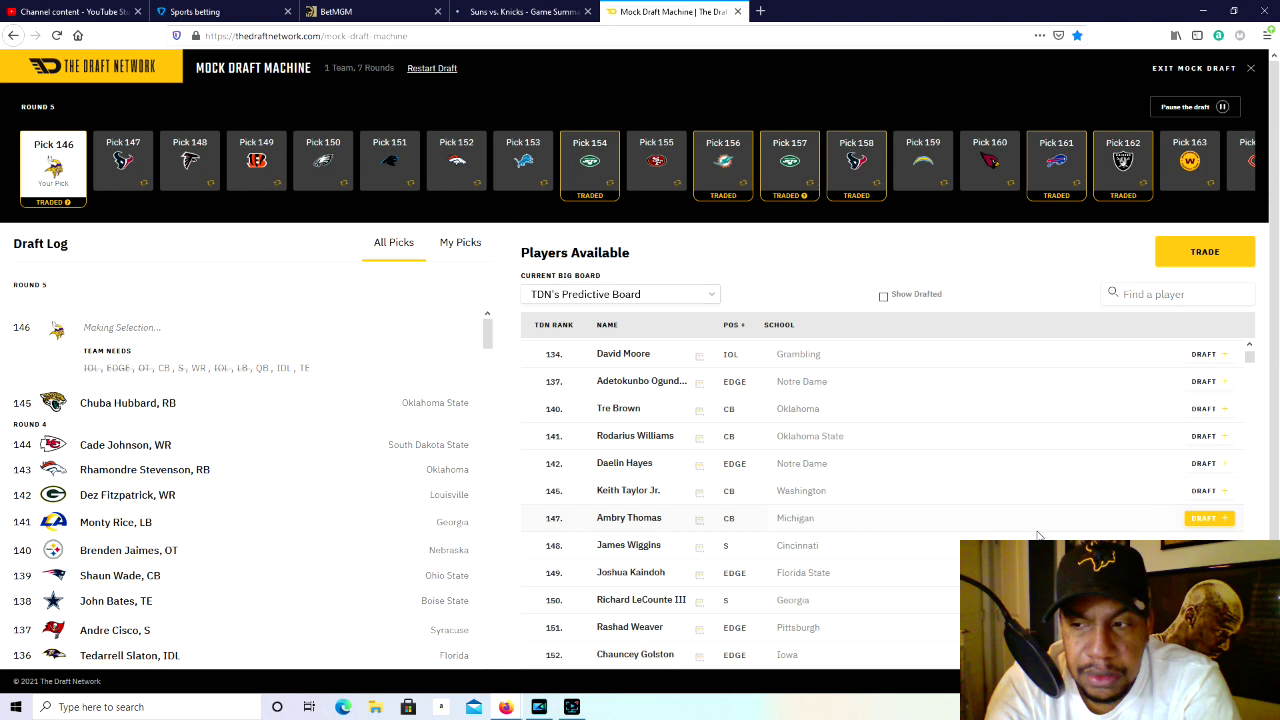
click(447, 248)
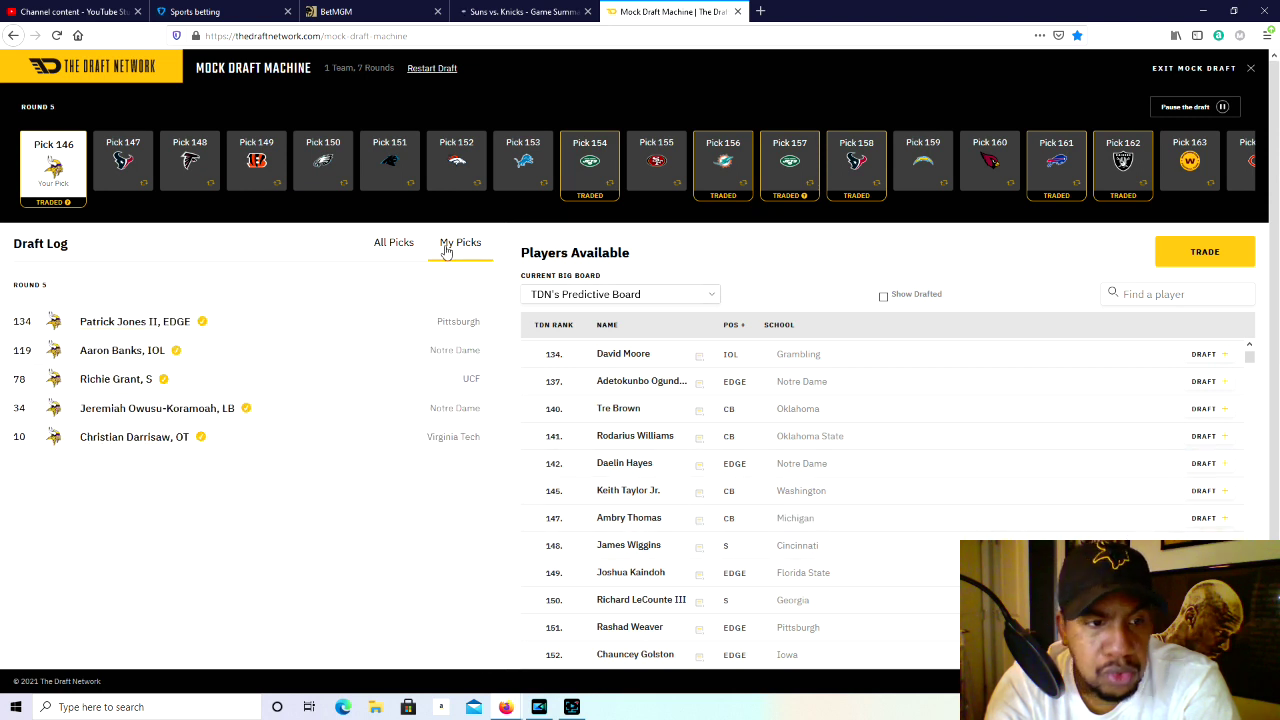
click(390, 247)
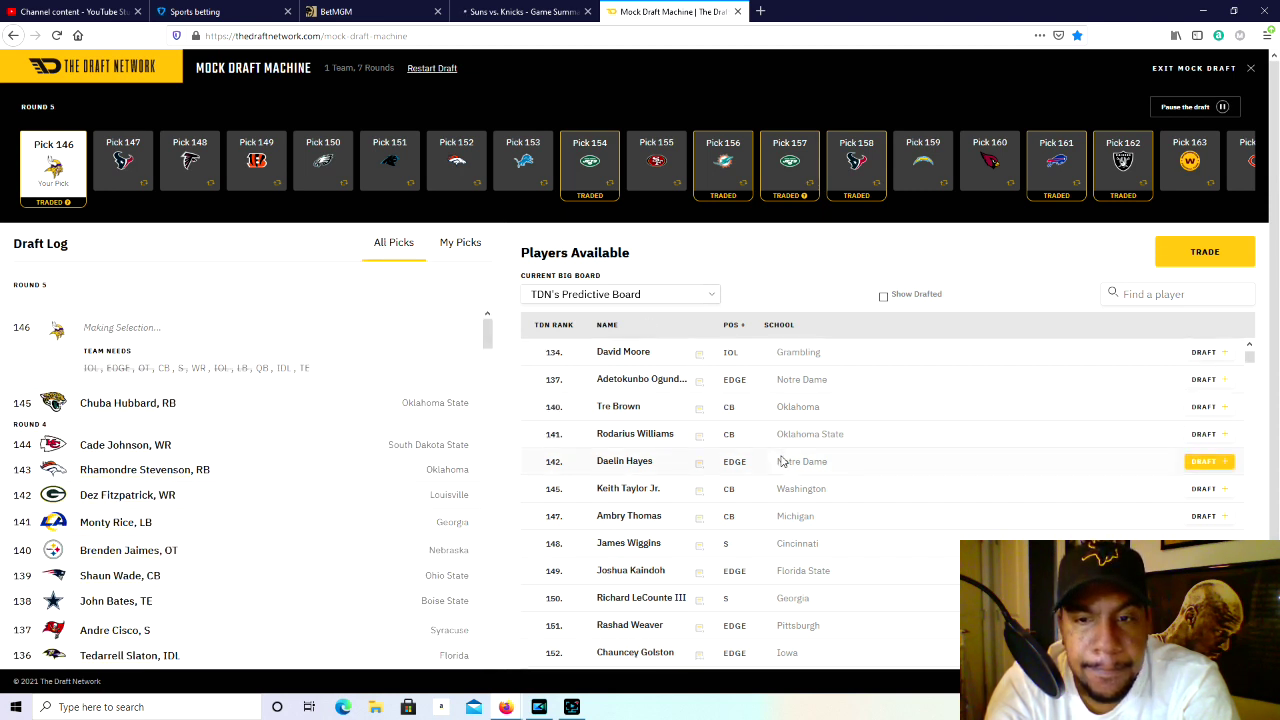
scroll(785, 457, down, 2)
scroll(770, 430, up, 2)
scroll(740, 370, up, 2)
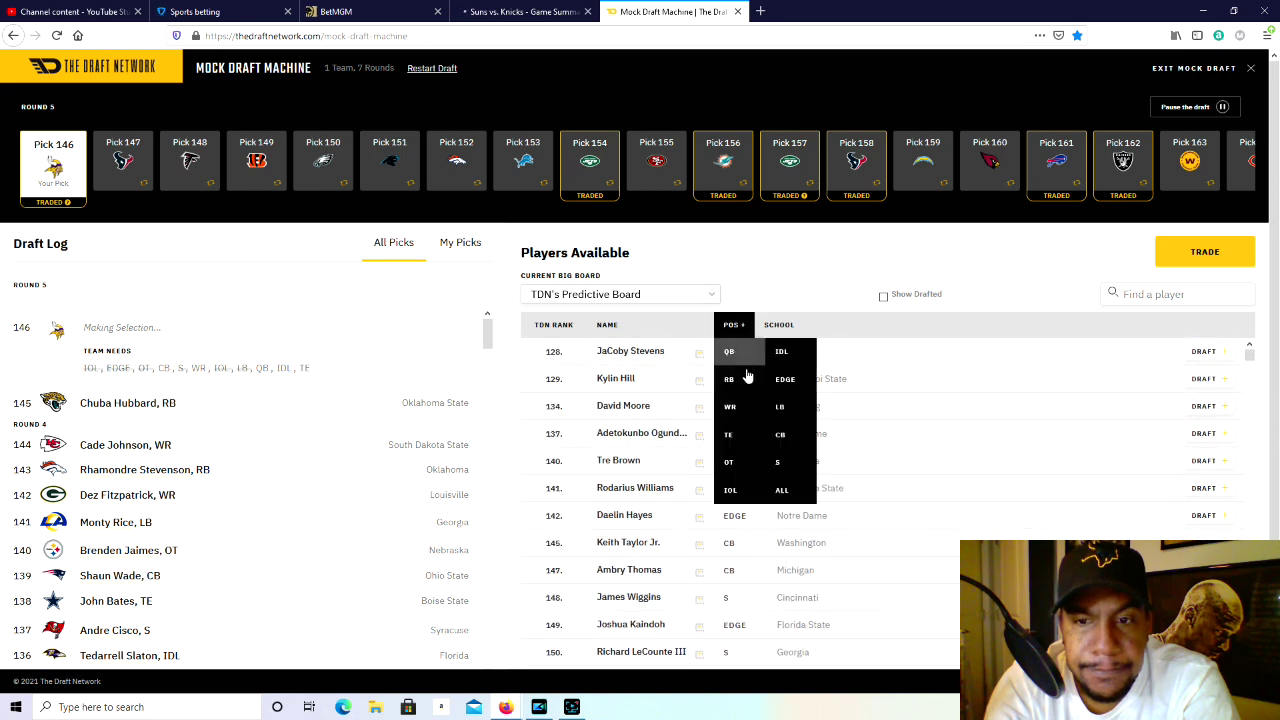
scroll(965, 443, down, 3)
scroll(968, 443, down, 2)
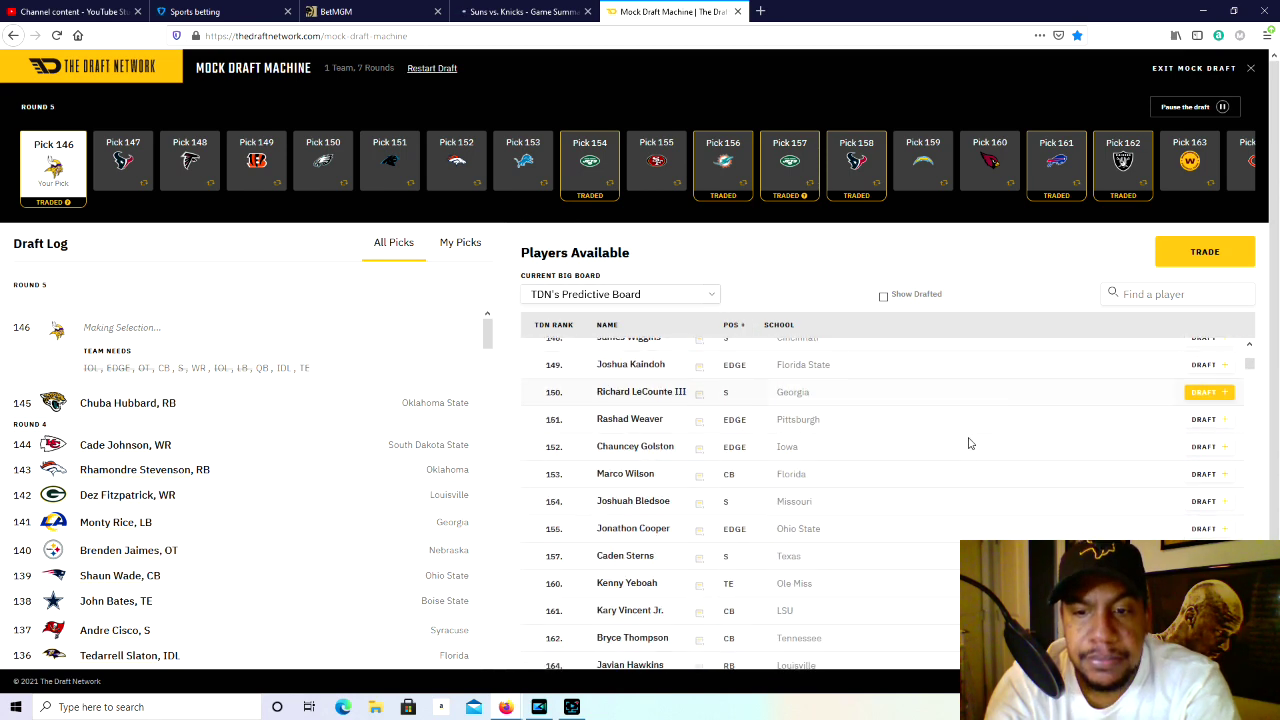
scroll(968, 443, down, 1)
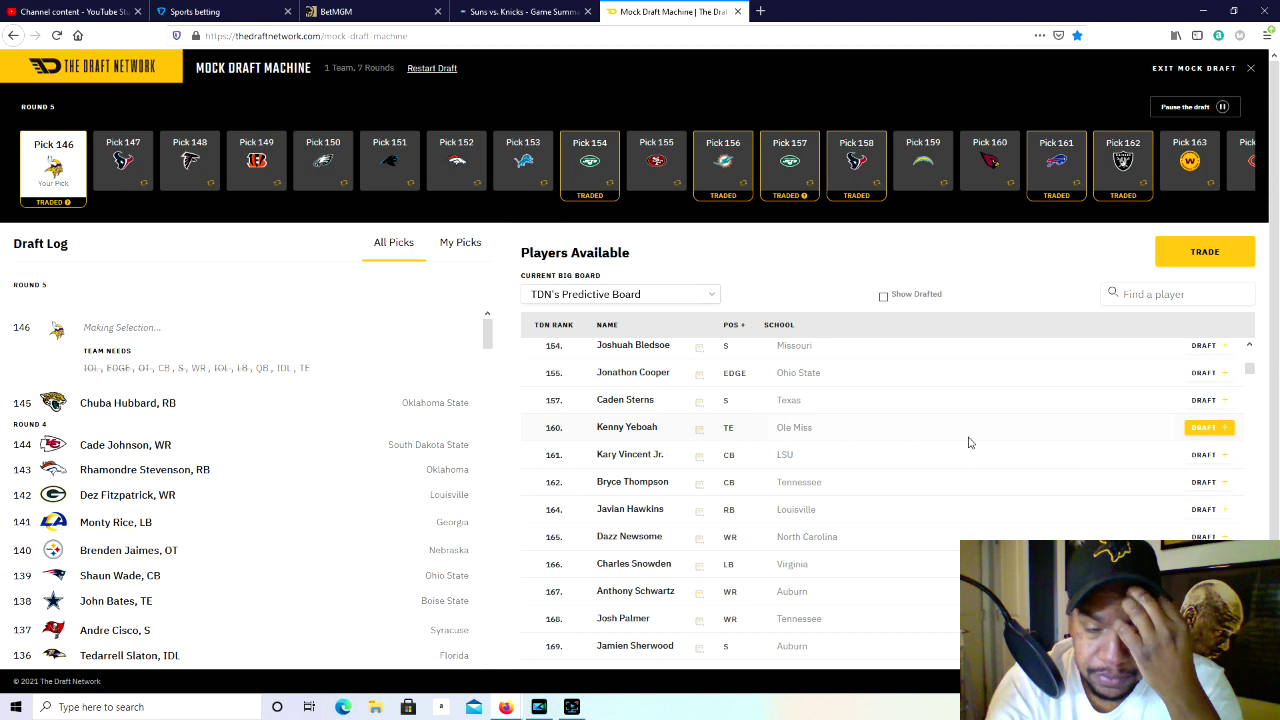
scroll(960, 455, up, 2)
scroll(800, 380, up, 3)
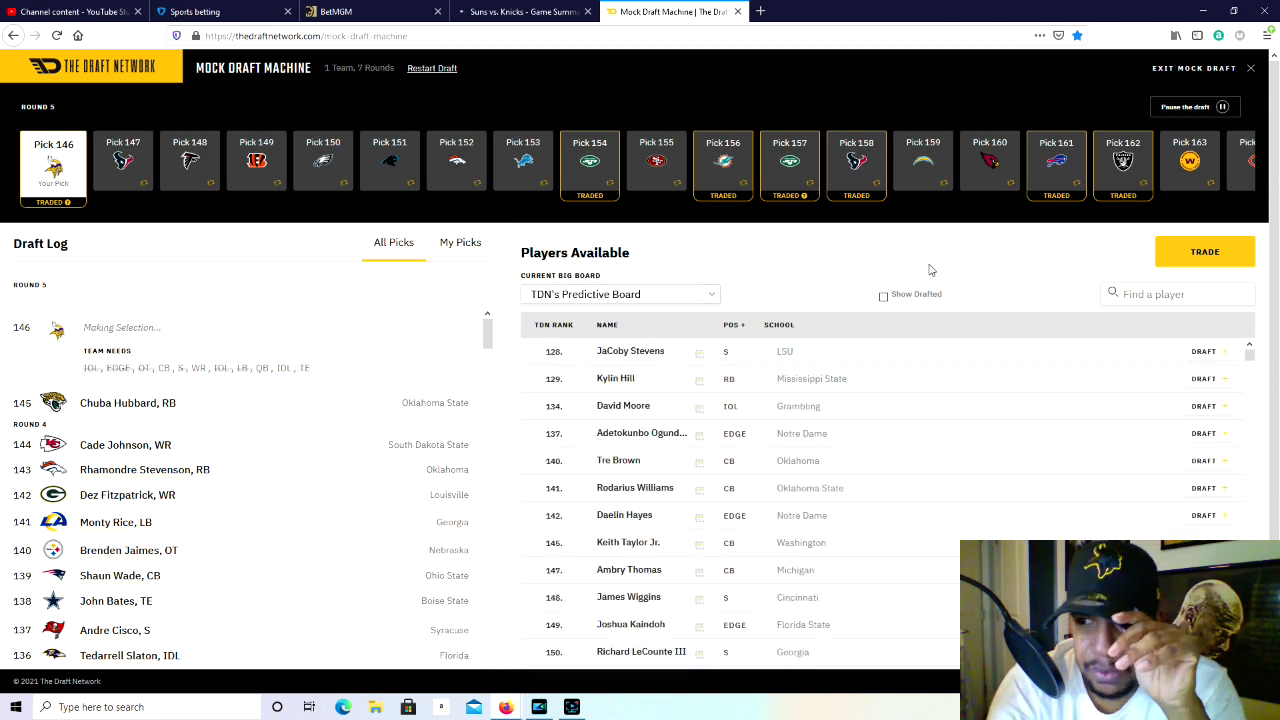
drag(1180, 166, 839, 99)
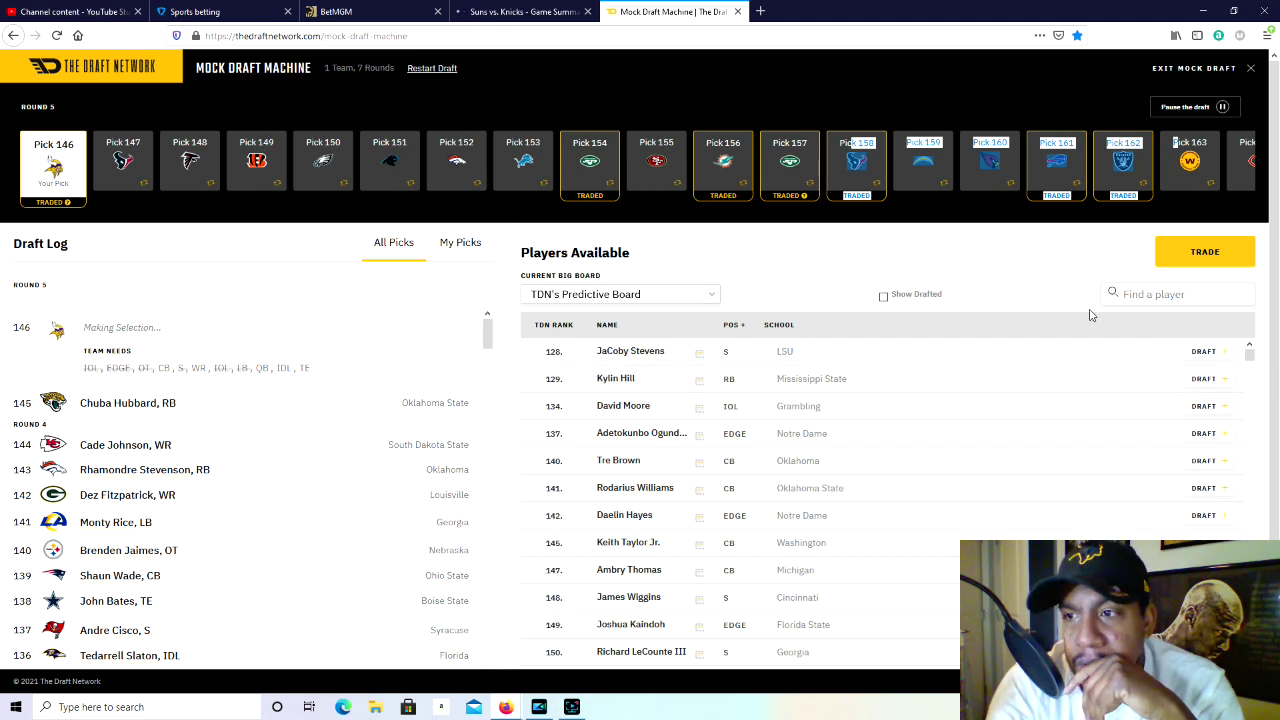
click(1205, 290)
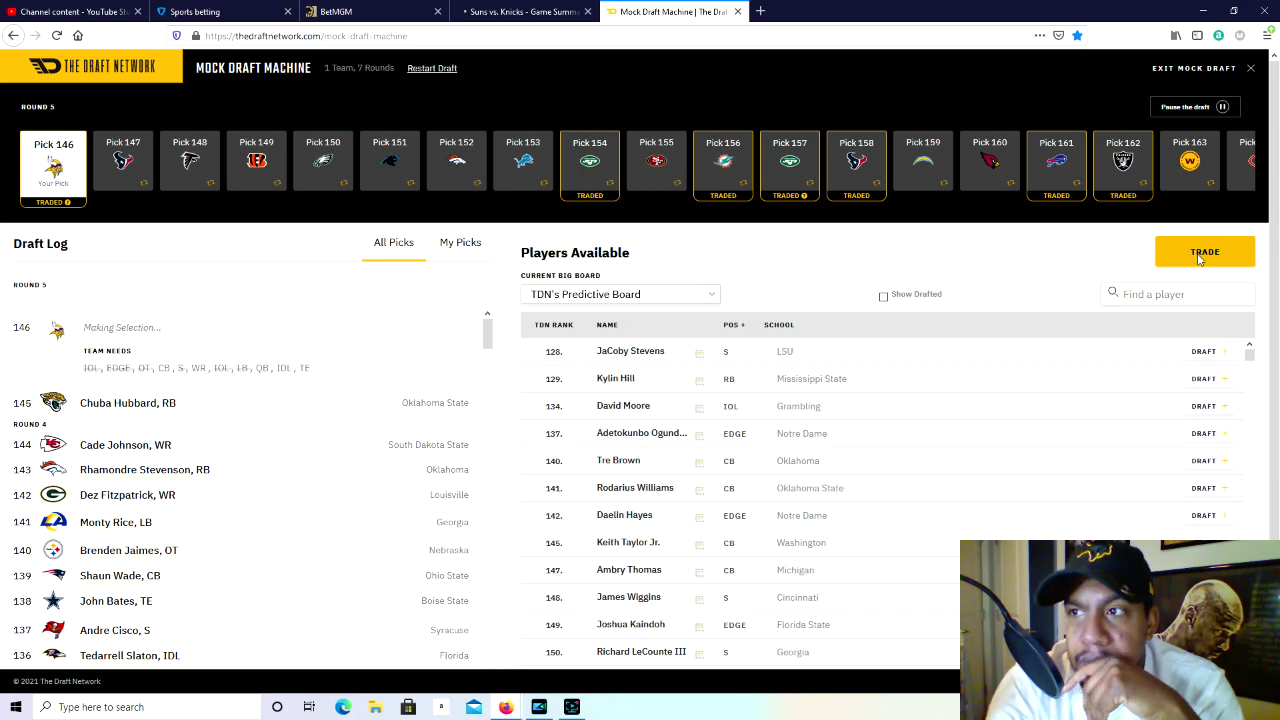
click(1200, 258)
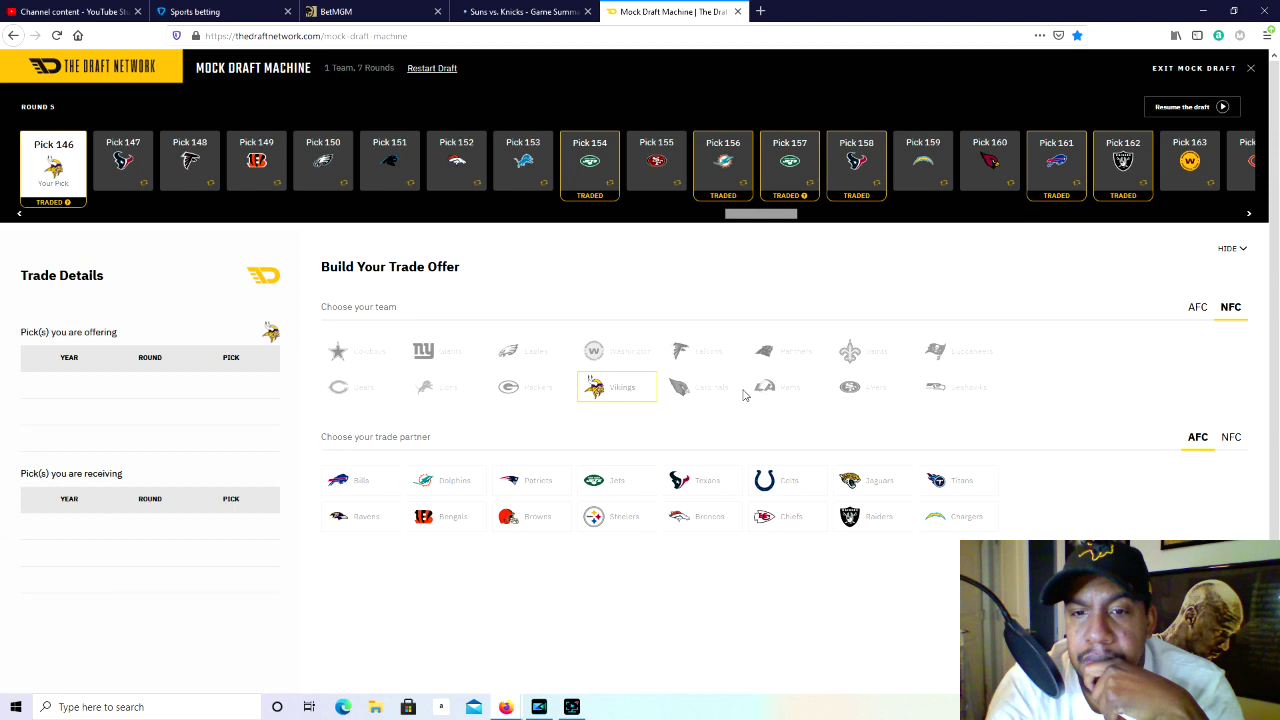
click(738, 482)
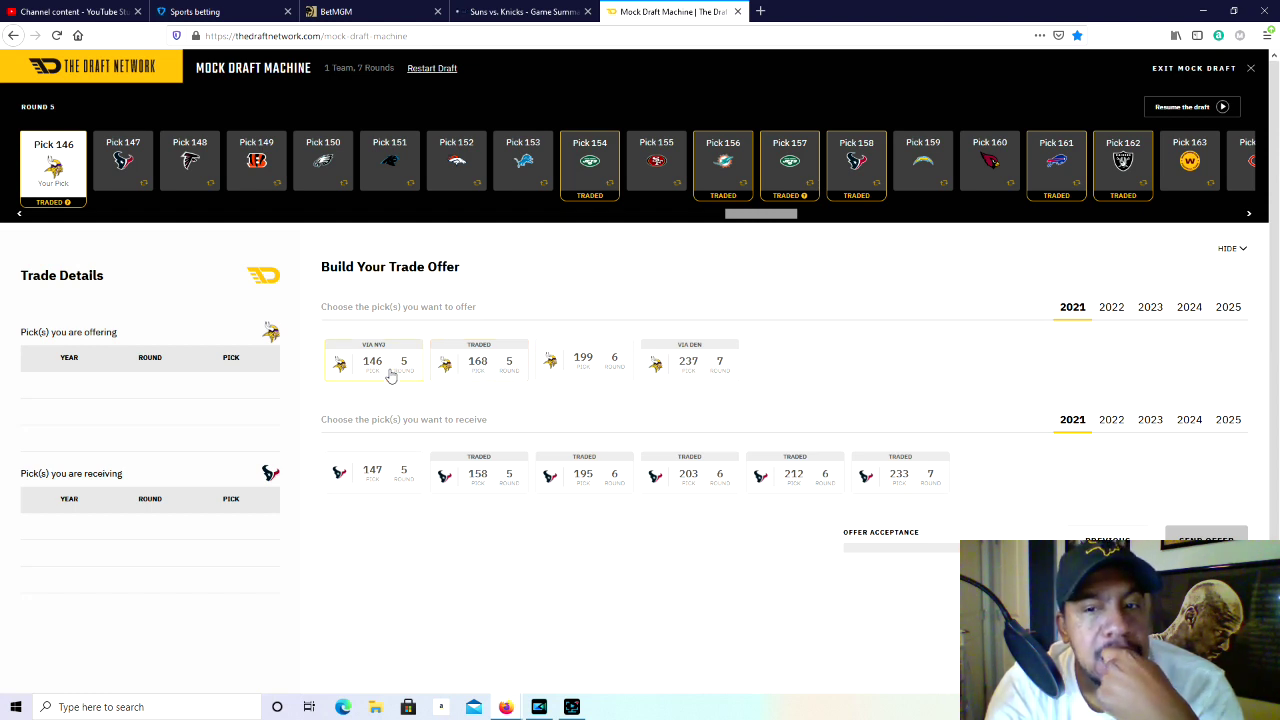
click(1224, 109)
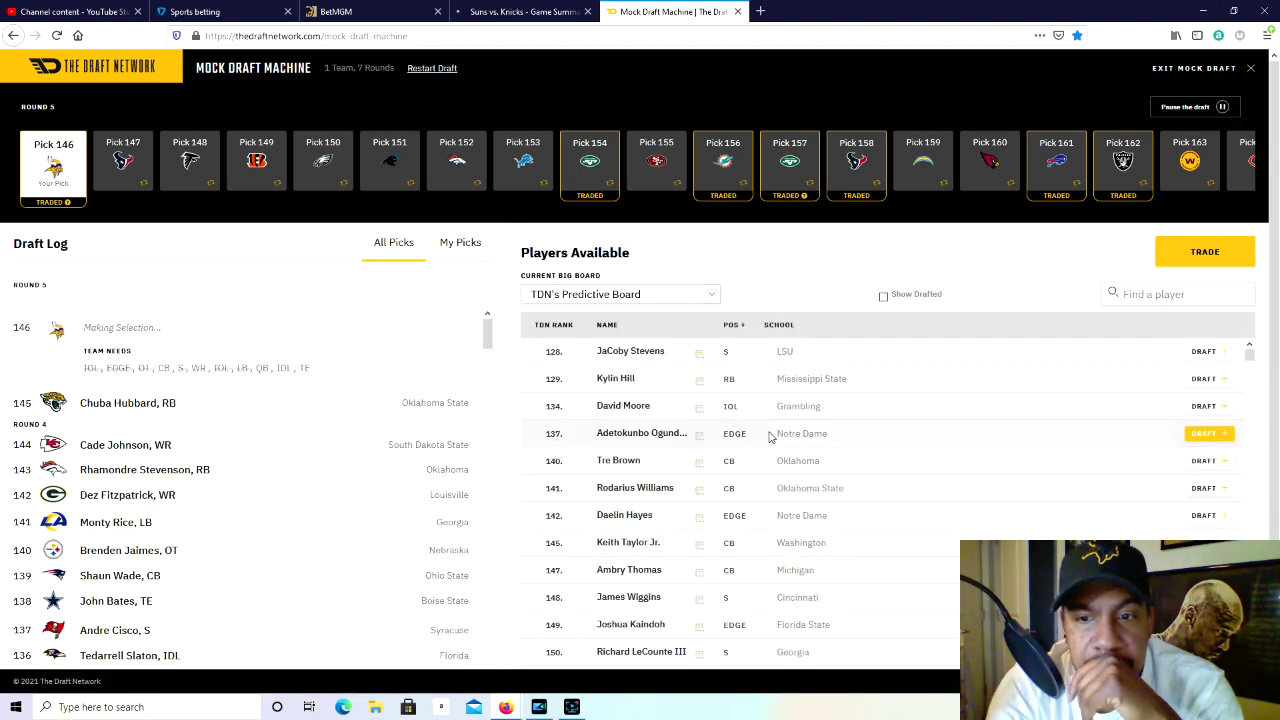
click(1203, 461)
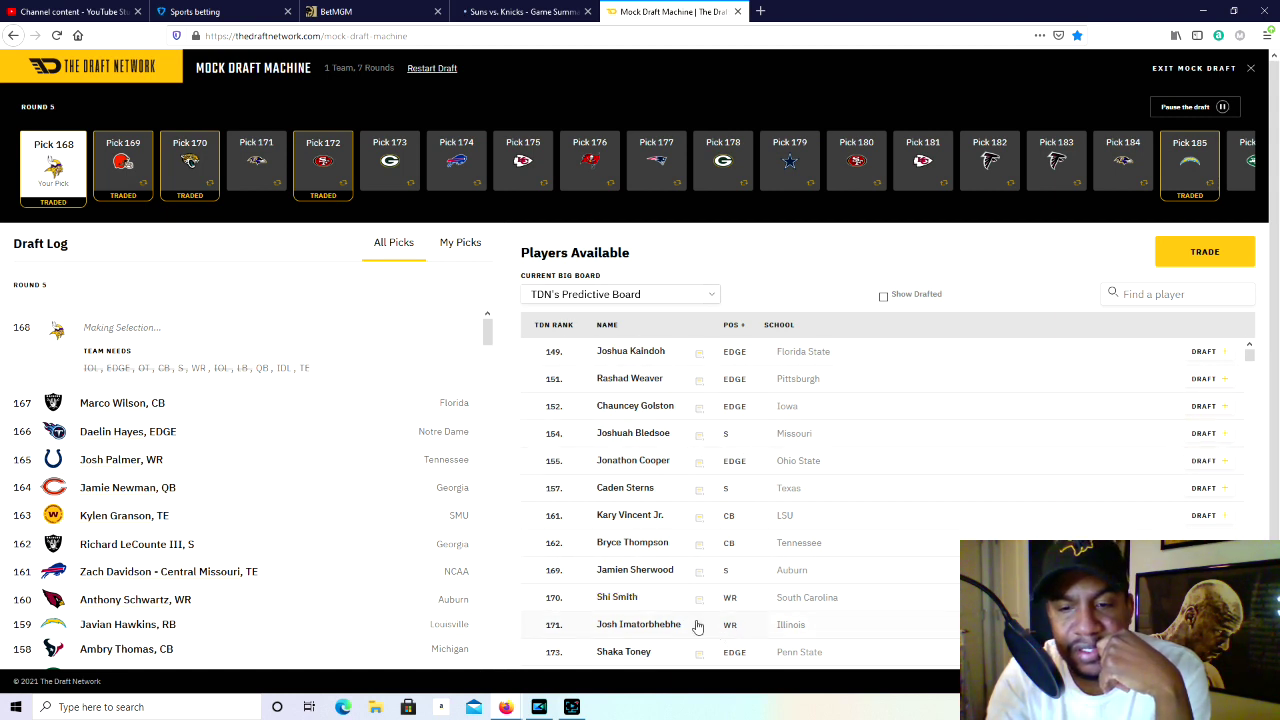
scroll(698, 626, down, 2)
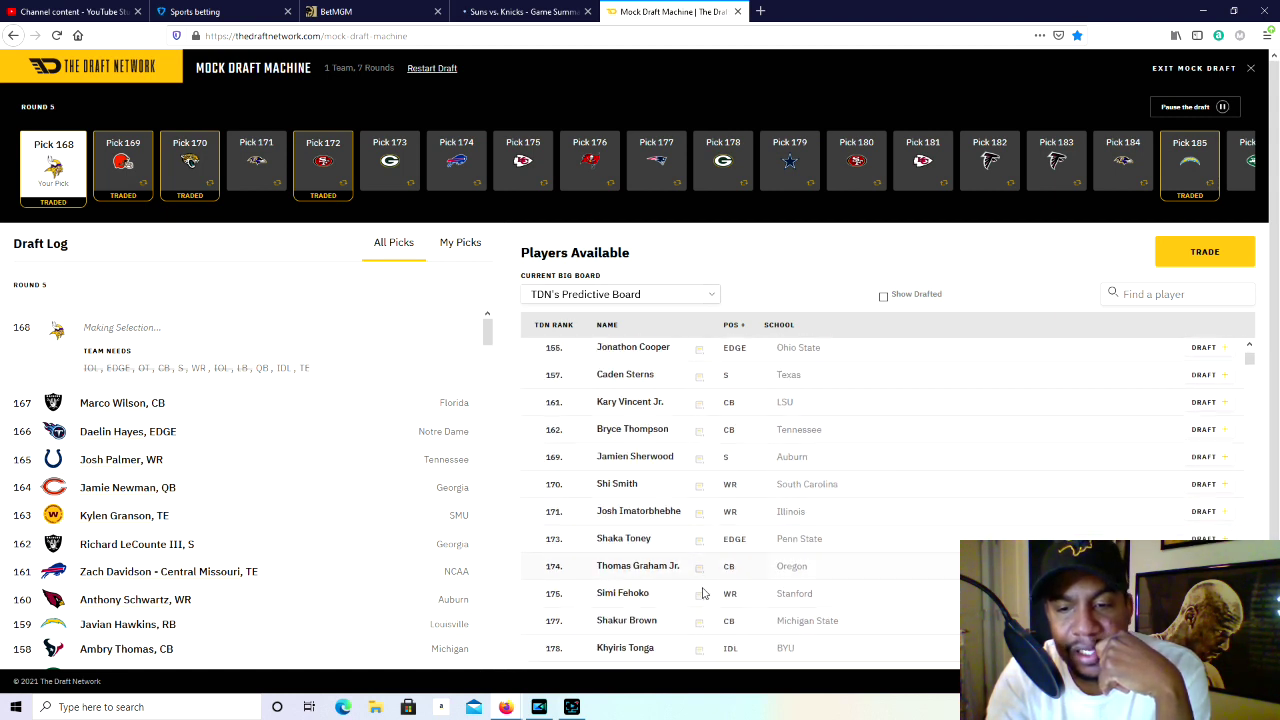
scroll(702, 593, down, 2)
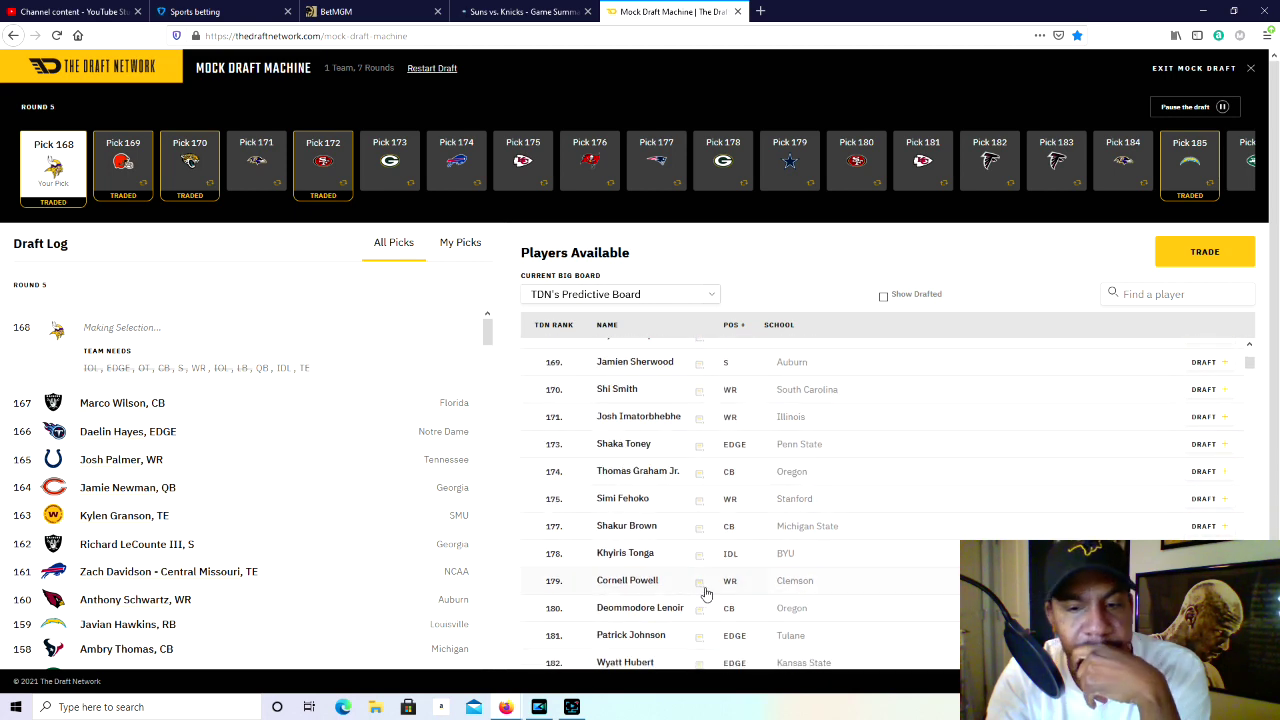
scroll(705, 593, down, 1)
scroll(705, 593, down, 2)
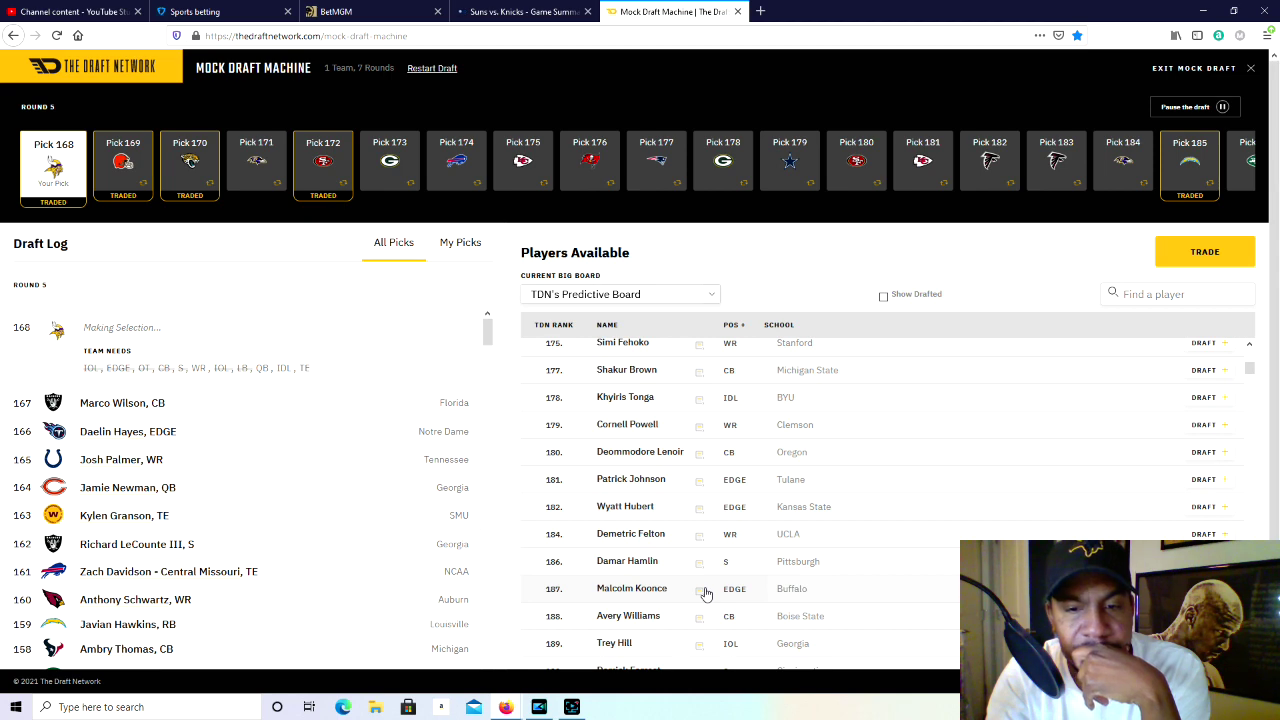
scroll(687, 630, down, 1)
scroll(687, 630, down, 1)
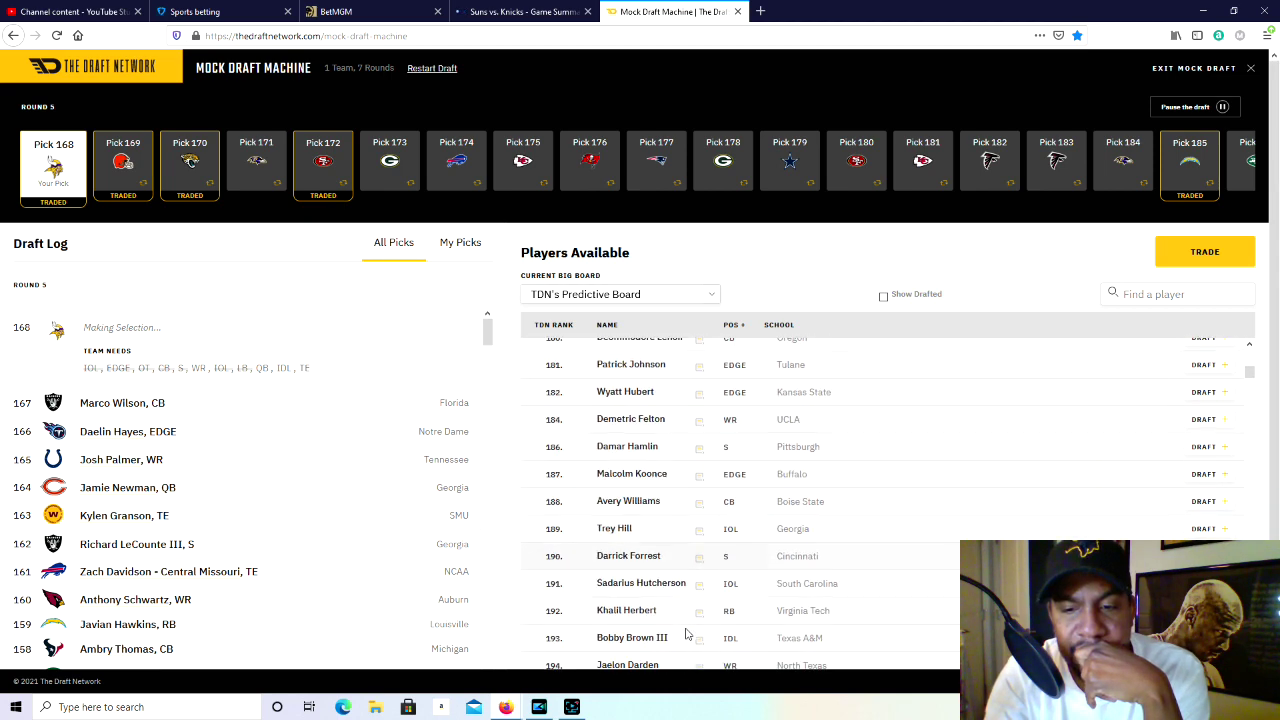
scroll(688, 634, down, 1)
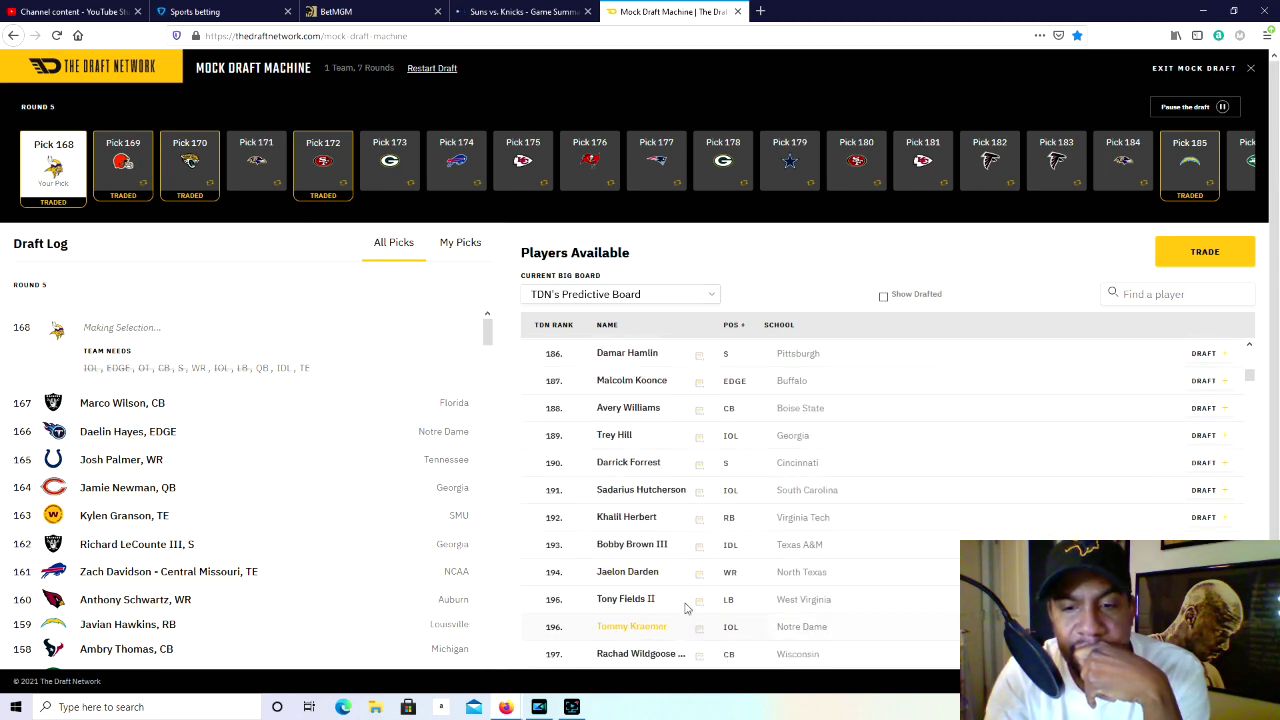
scroll(694, 596, up, 4)
scroll(697, 594, up, 2)
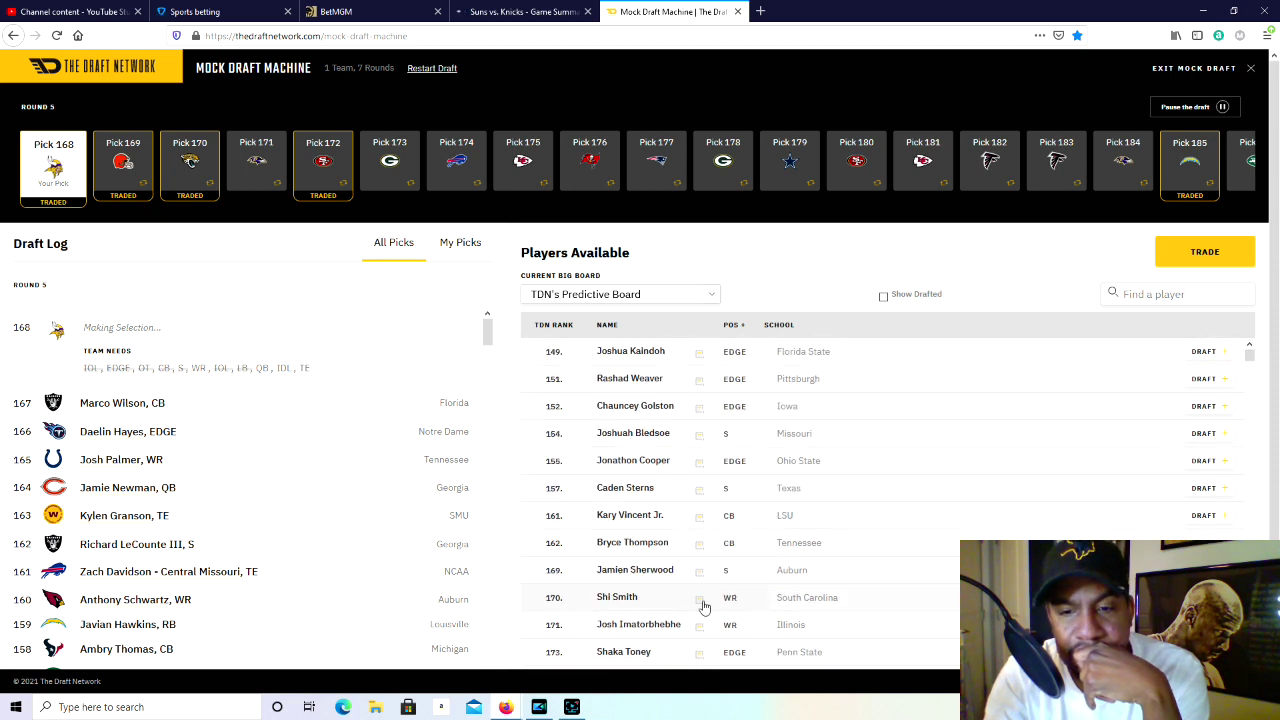
click(617, 597)
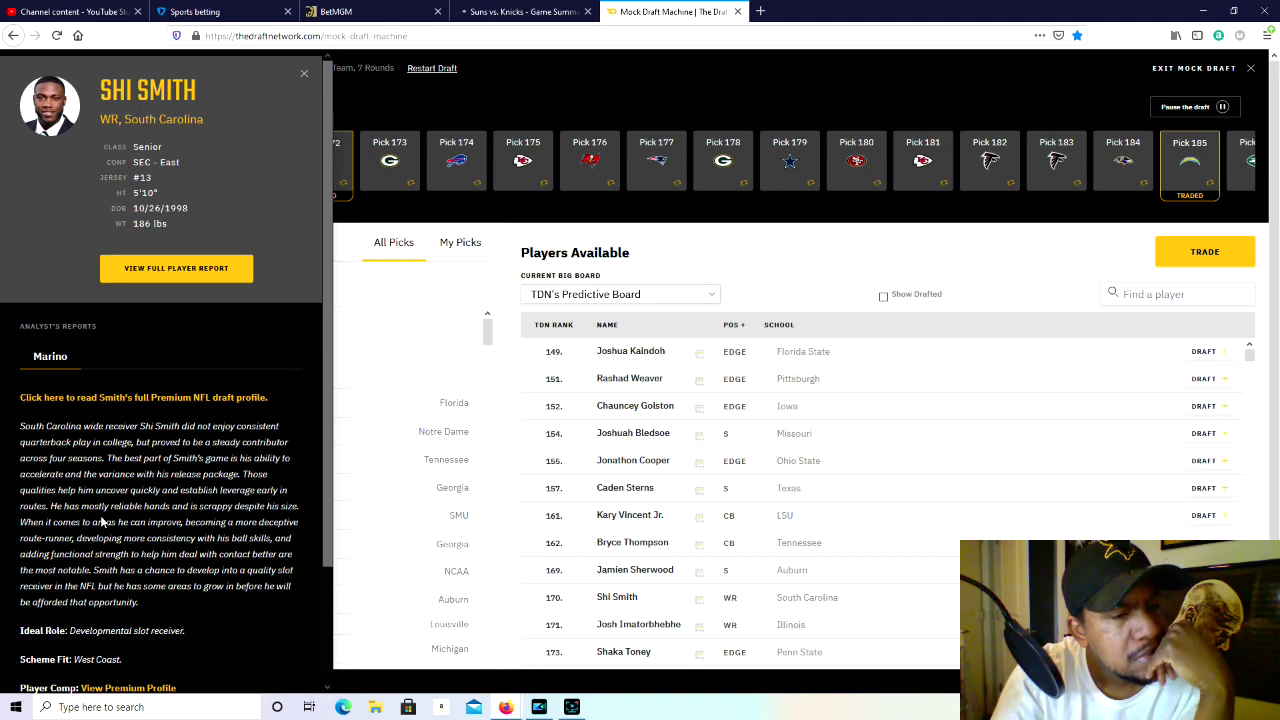
scroll(104, 522, down, 1)
scroll(44, 590, down, 2)
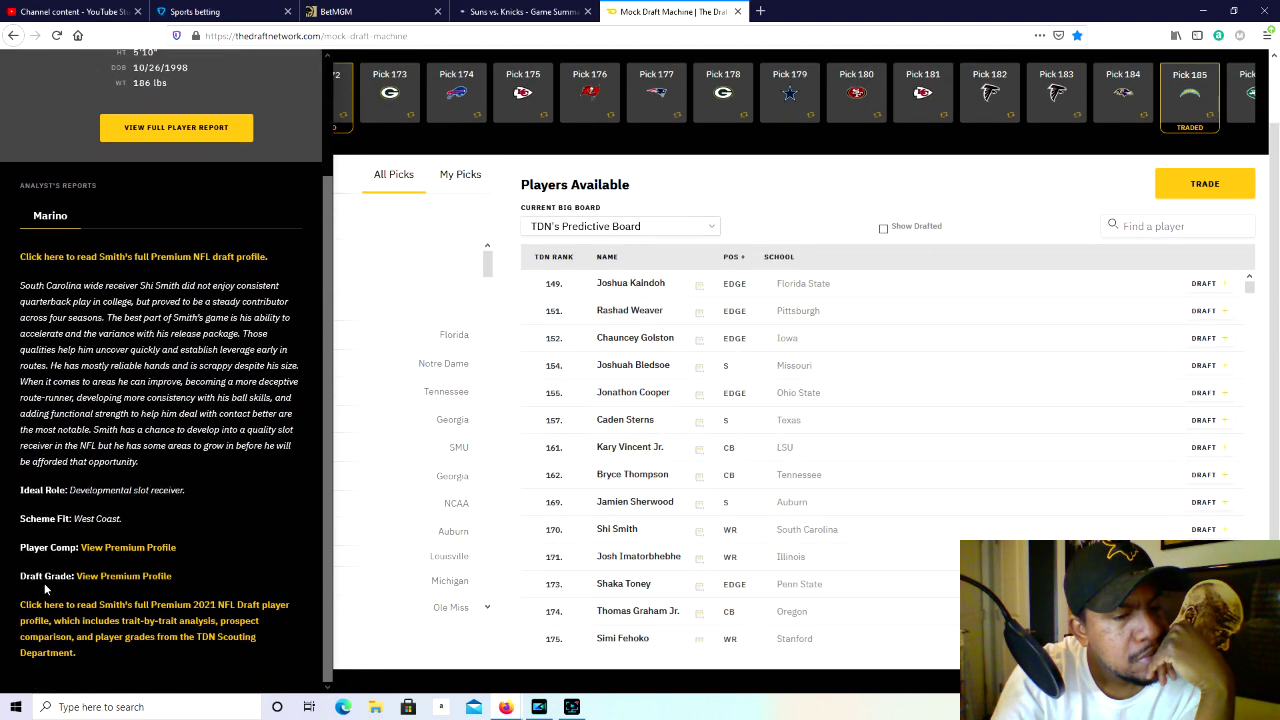
scroll(47, 586, up, 2)
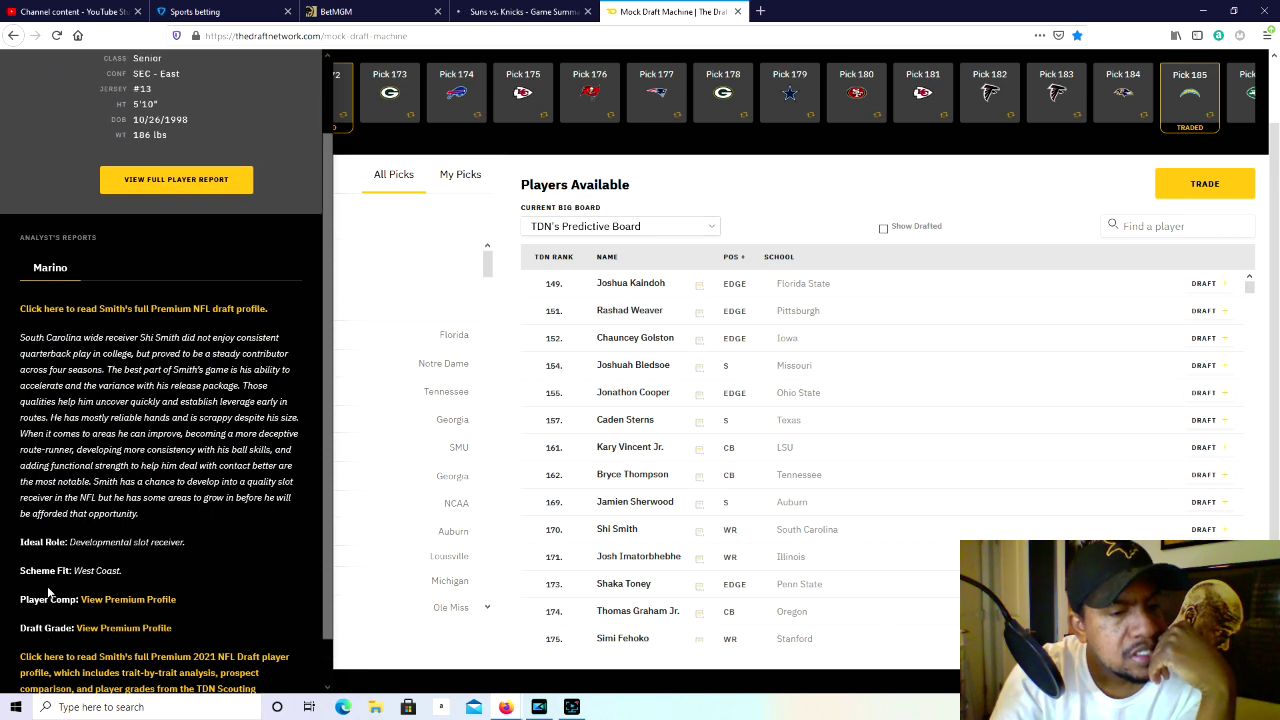
scroll(47, 586, down, 1)
scroll(57, 593, down, 1)
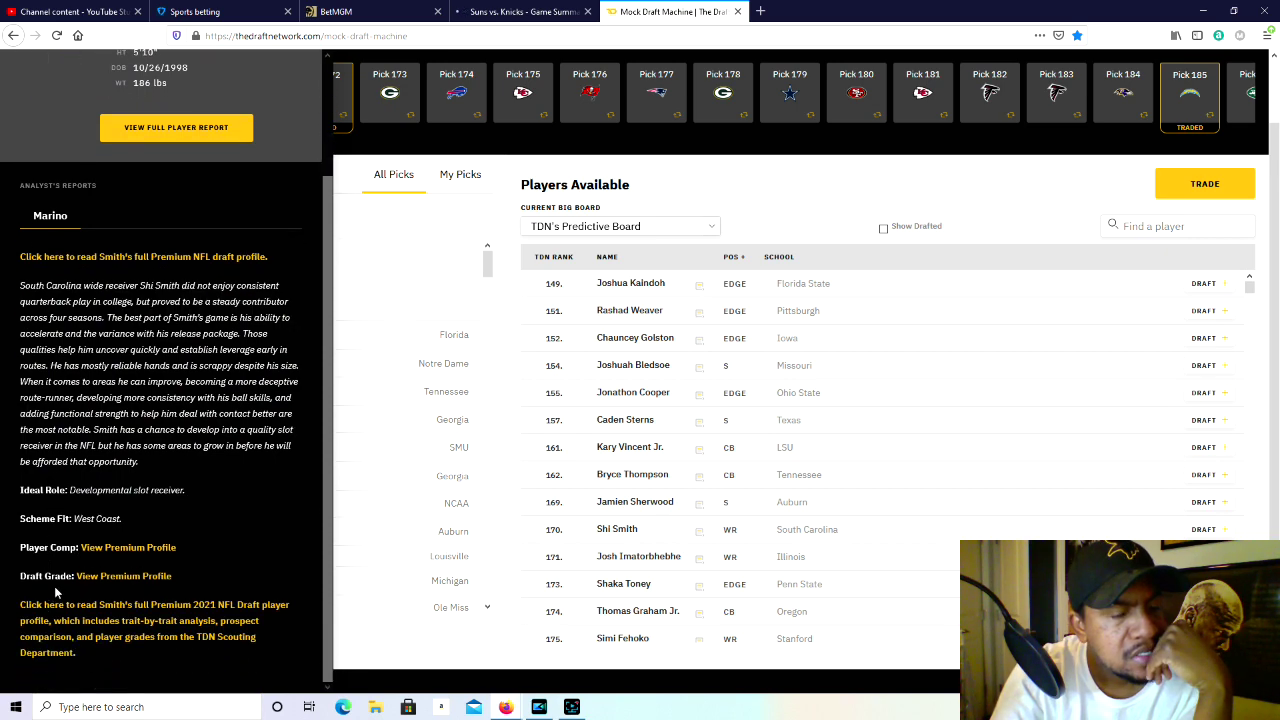
scroll(218, 397, up, 5)
scroll(268, 144, up, 1)
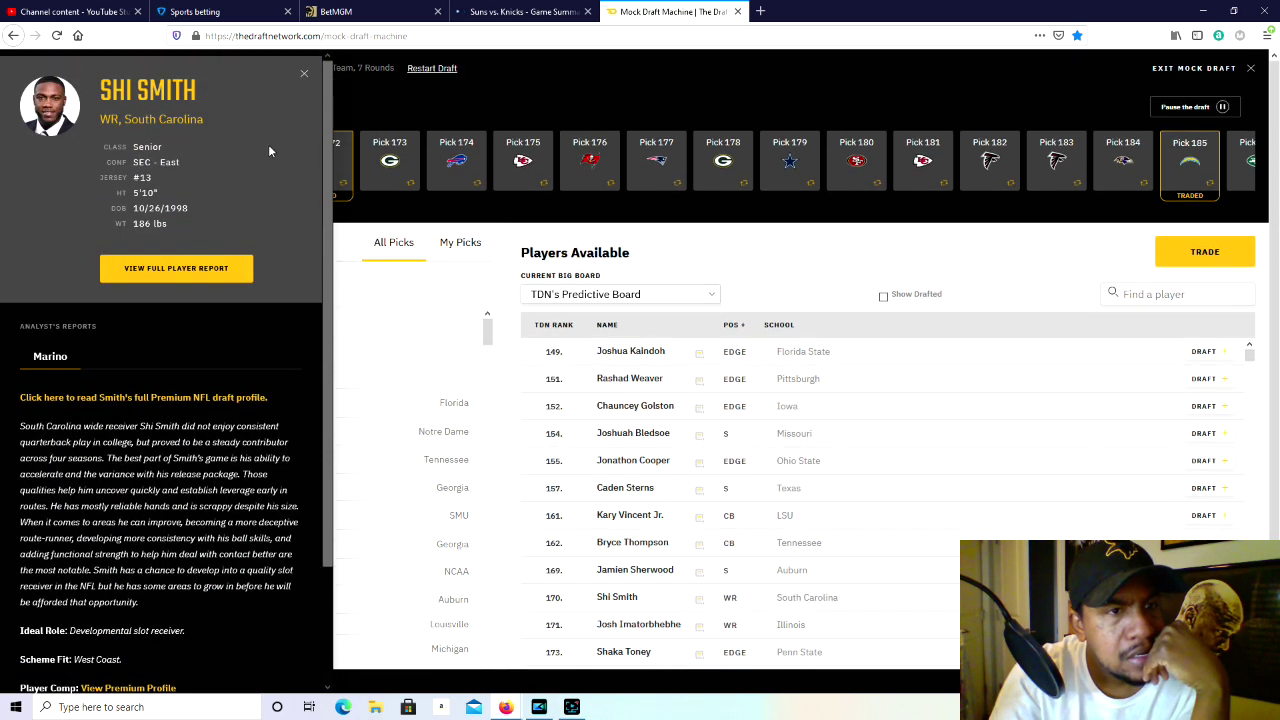
click(820, 545)
scroll(799, 548, down, 2)
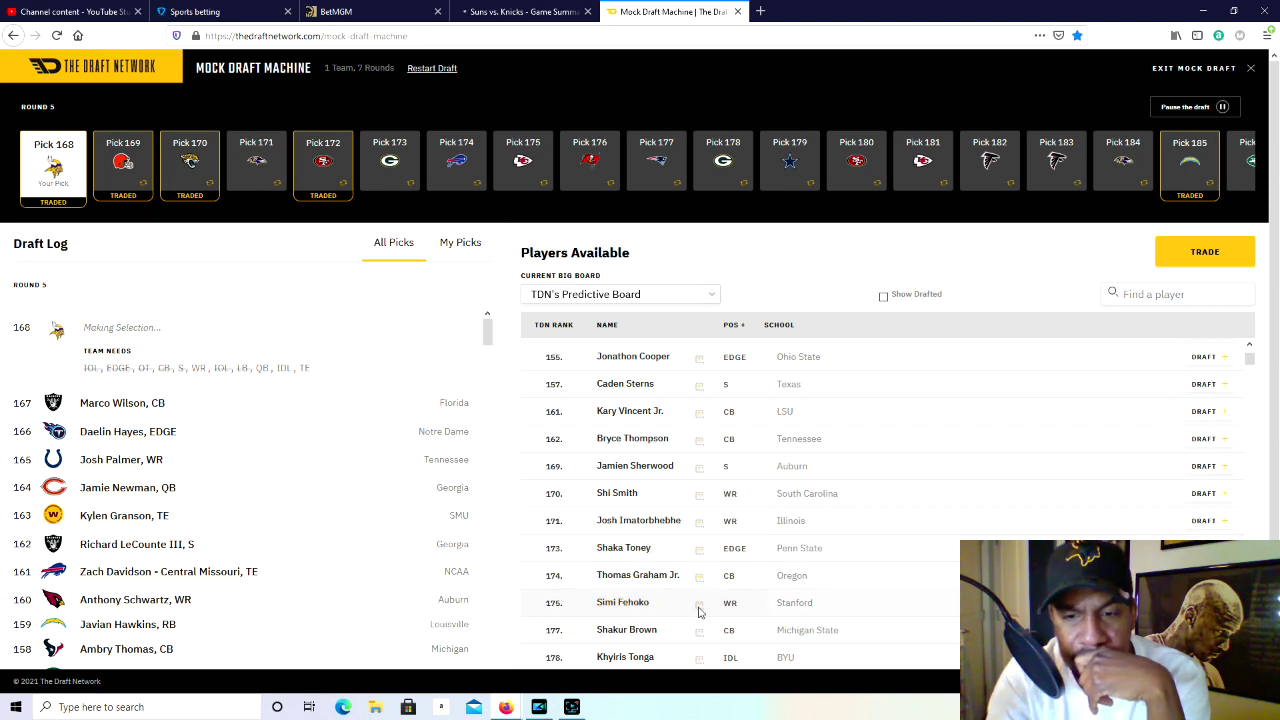
click(699, 612)
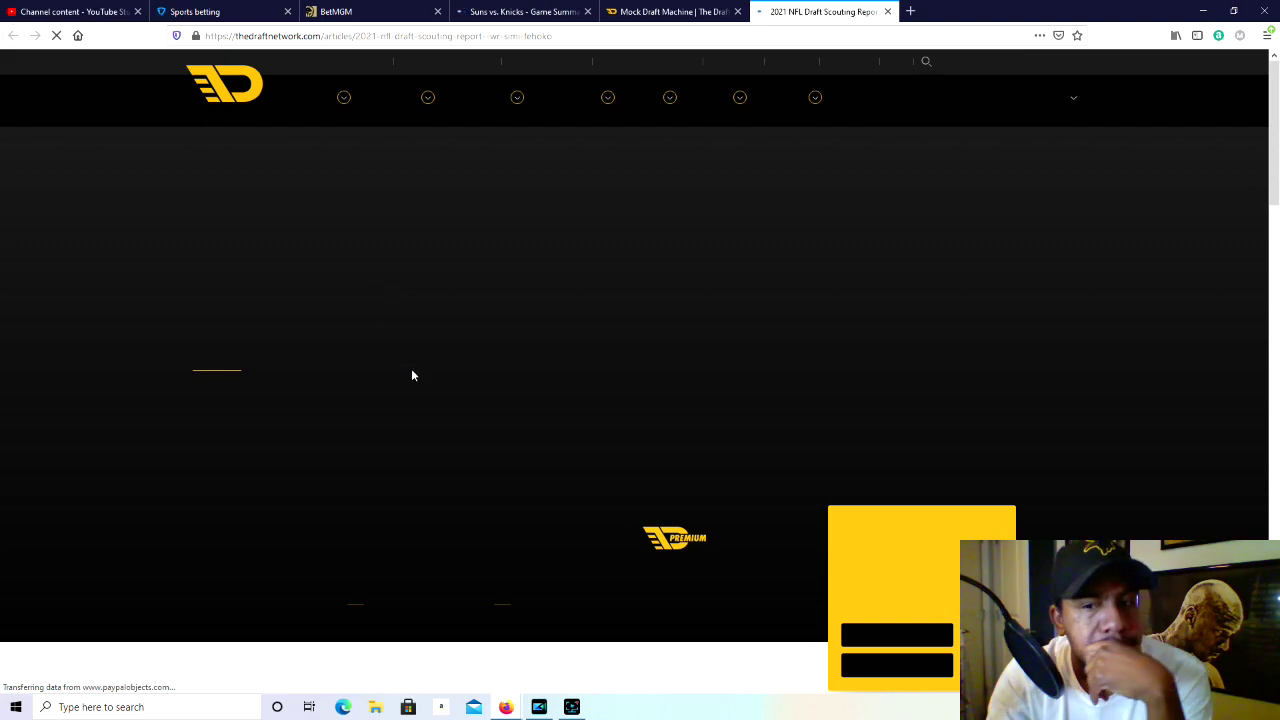
scroll(540, 440, down, 3)
scroll(530, 410, down, 3)
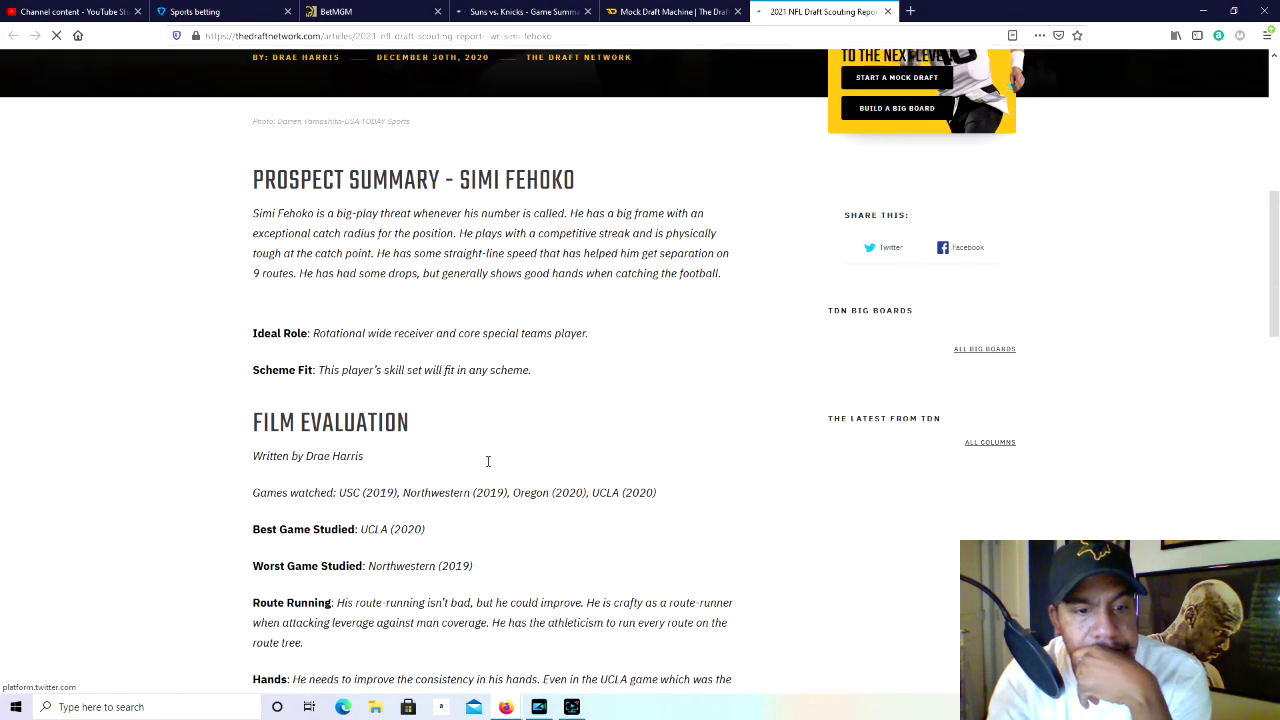
scroll(527, 400, down, 3)
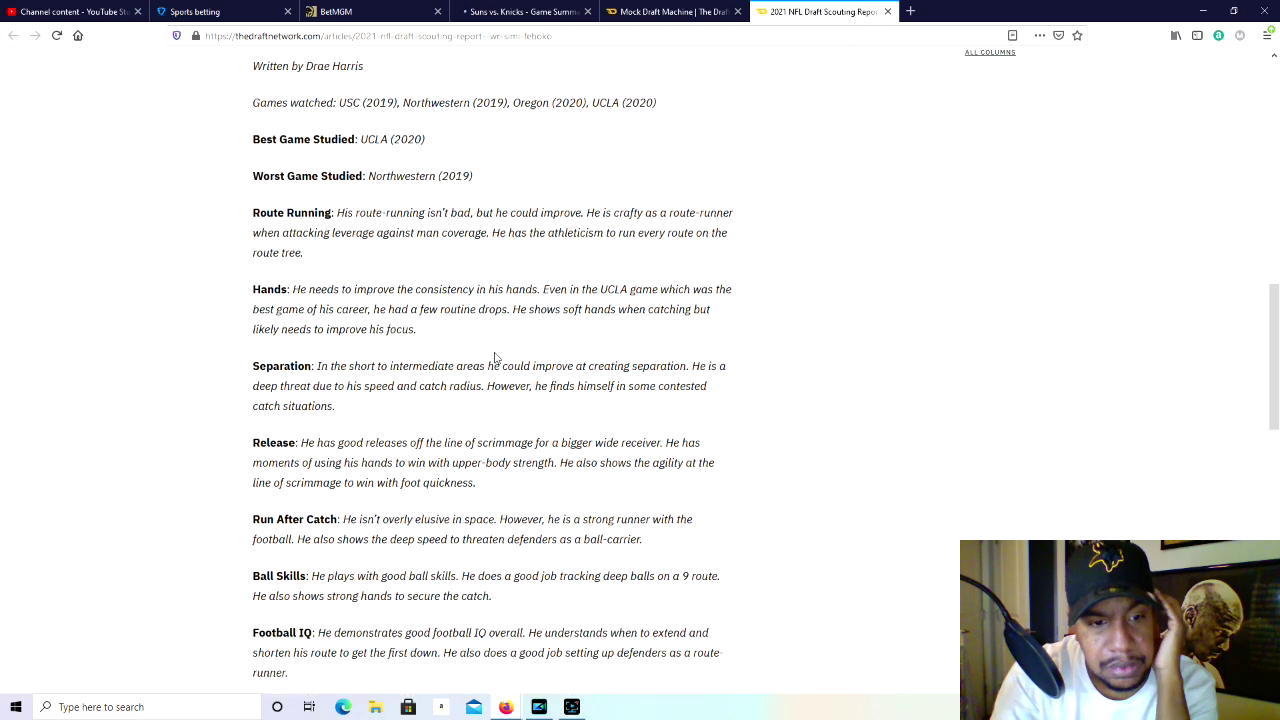
scroll(494, 358, down, 1)
scroll(480, 375, down, 3)
scroll(465, 395, down, 2)
scroll(459, 401, down, 2)
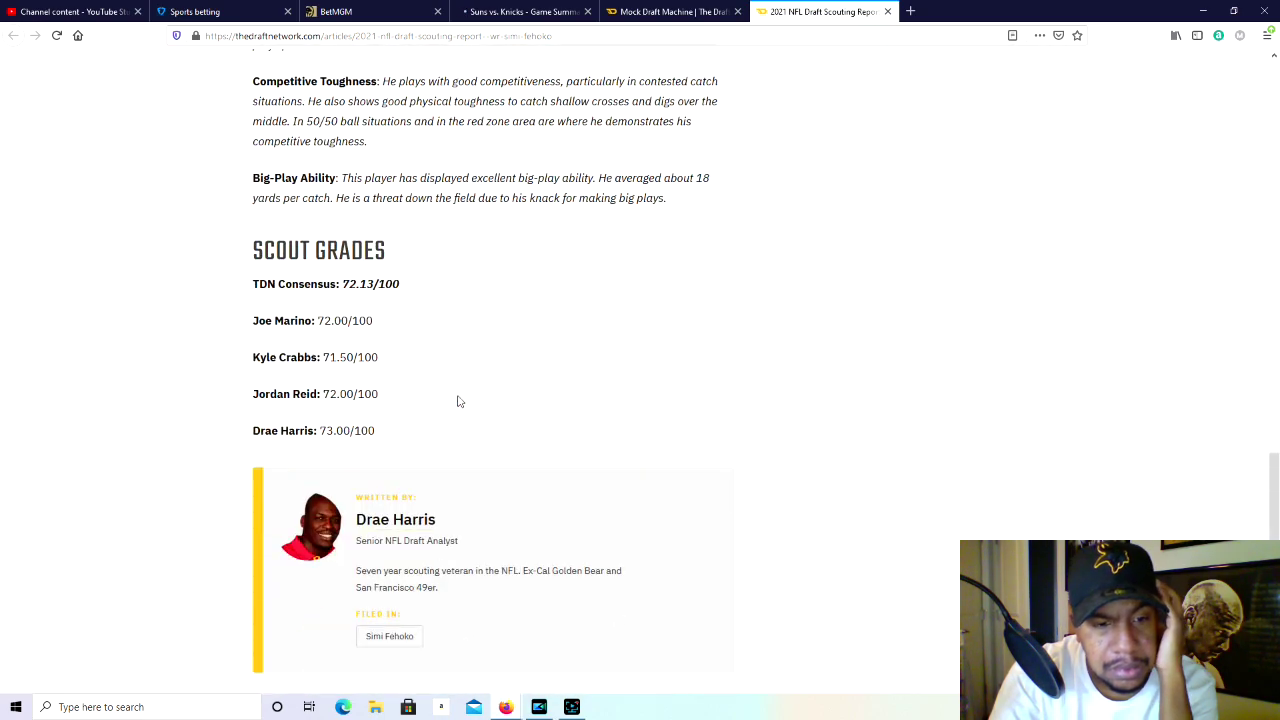
scroll(459, 401, down, 2)
scroll(458, 401, up, 5)
scroll(458, 401, up, 3)
scroll(457, 401, up, 3)
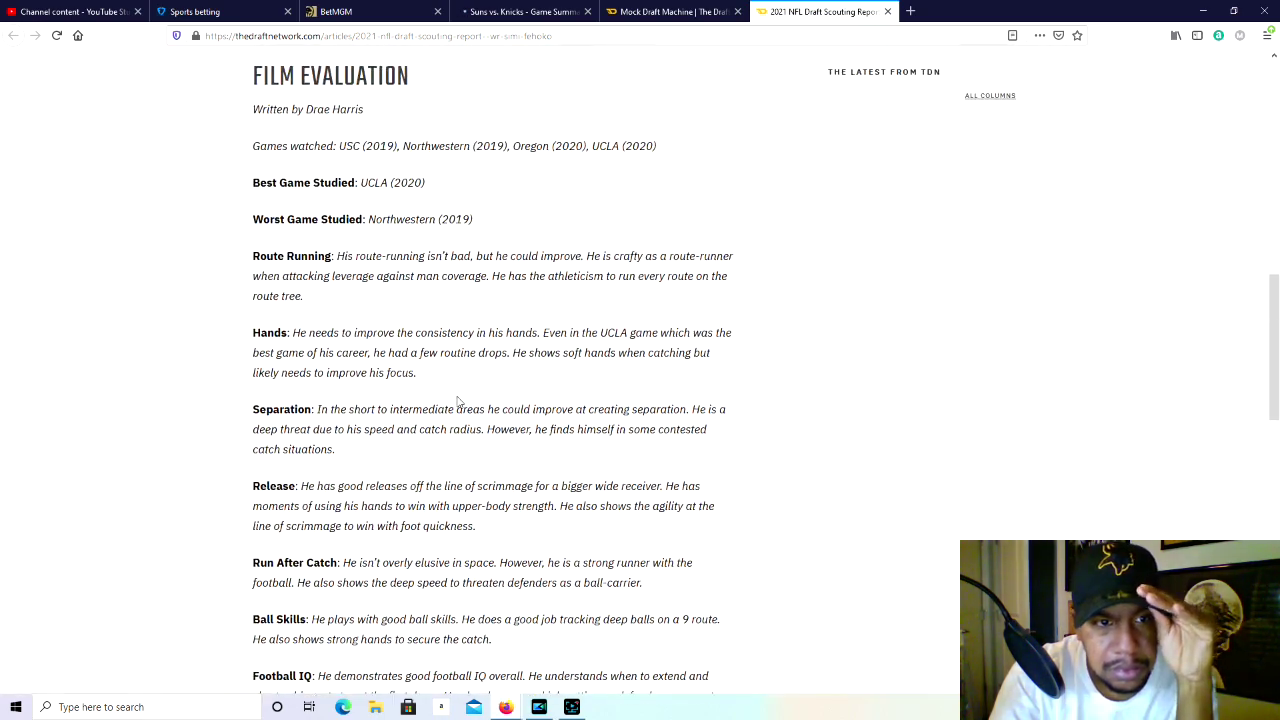
scroll(457, 401, up, 3)
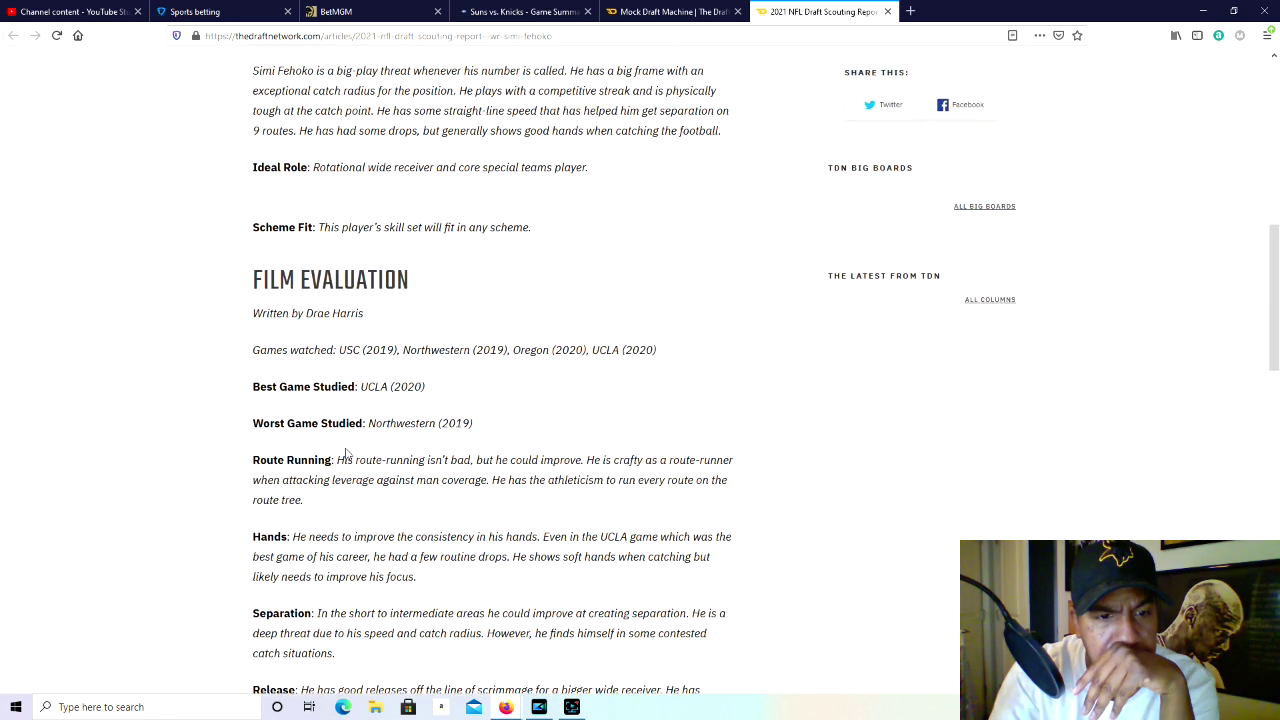
scroll(328, 356, up, 2)
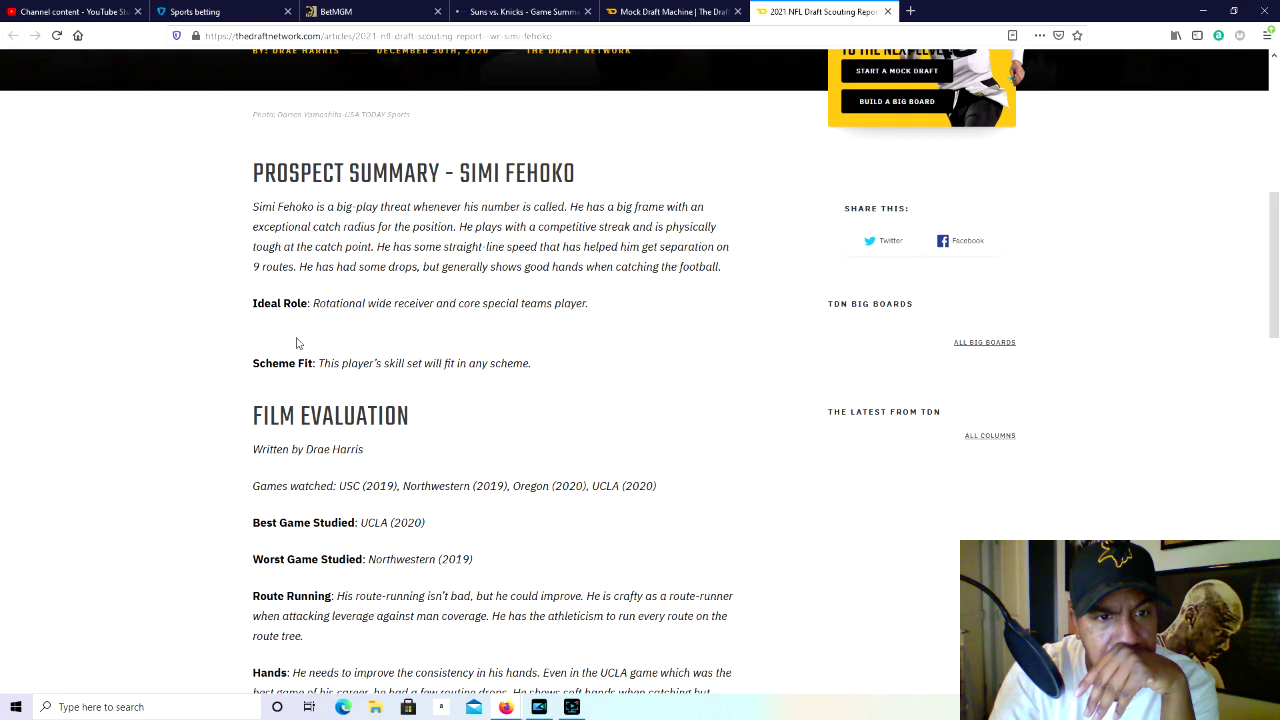
scroll(400, 375, up, 2)
scroll(503, 403, down, 1)
scroll(505, 407, down, 3)
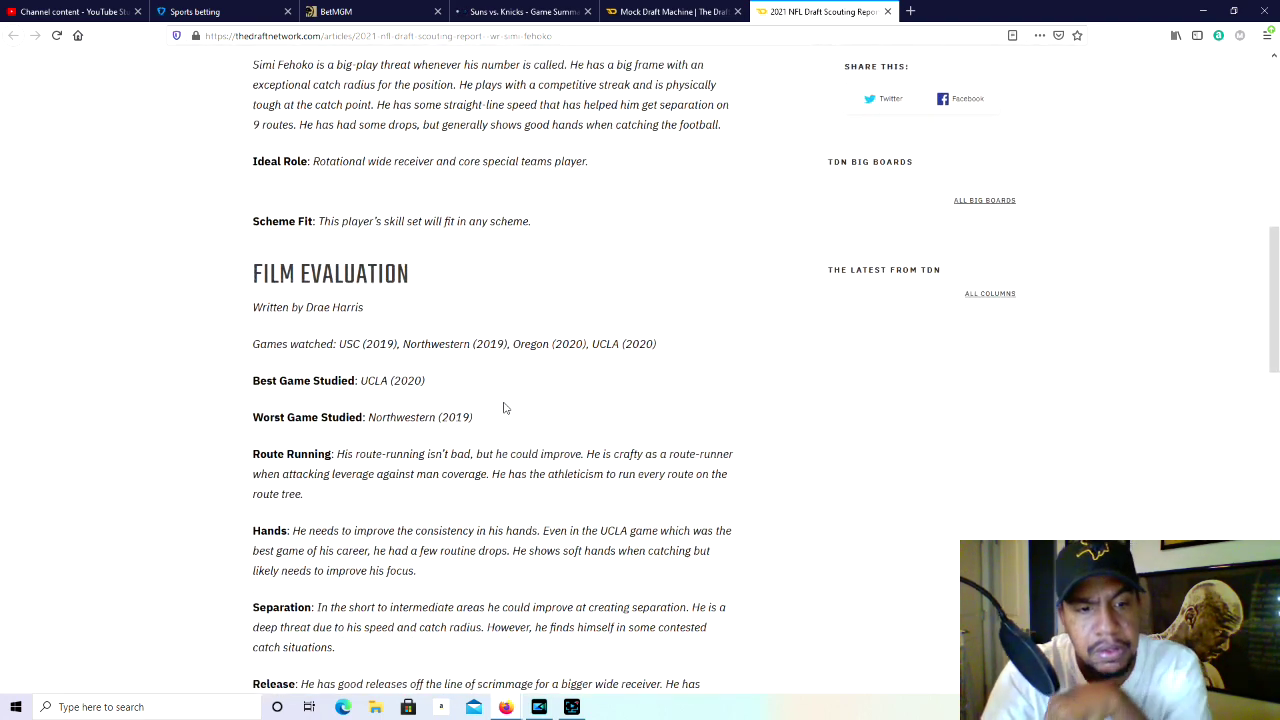
scroll(505, 408, down, 3)
scroll(480, 420, down, 3)
scroll(400, 440, down, 3)
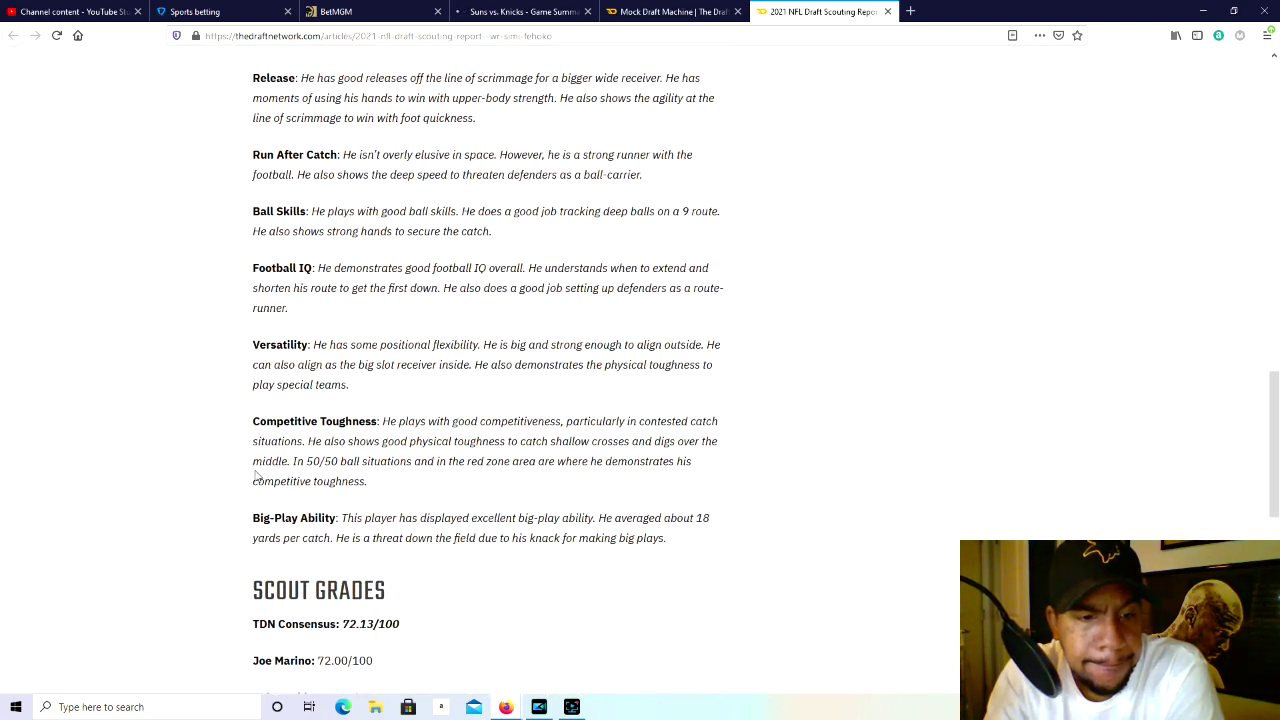
scroll(256, 477, down, 2)
scroll(276, 583, down, 3)
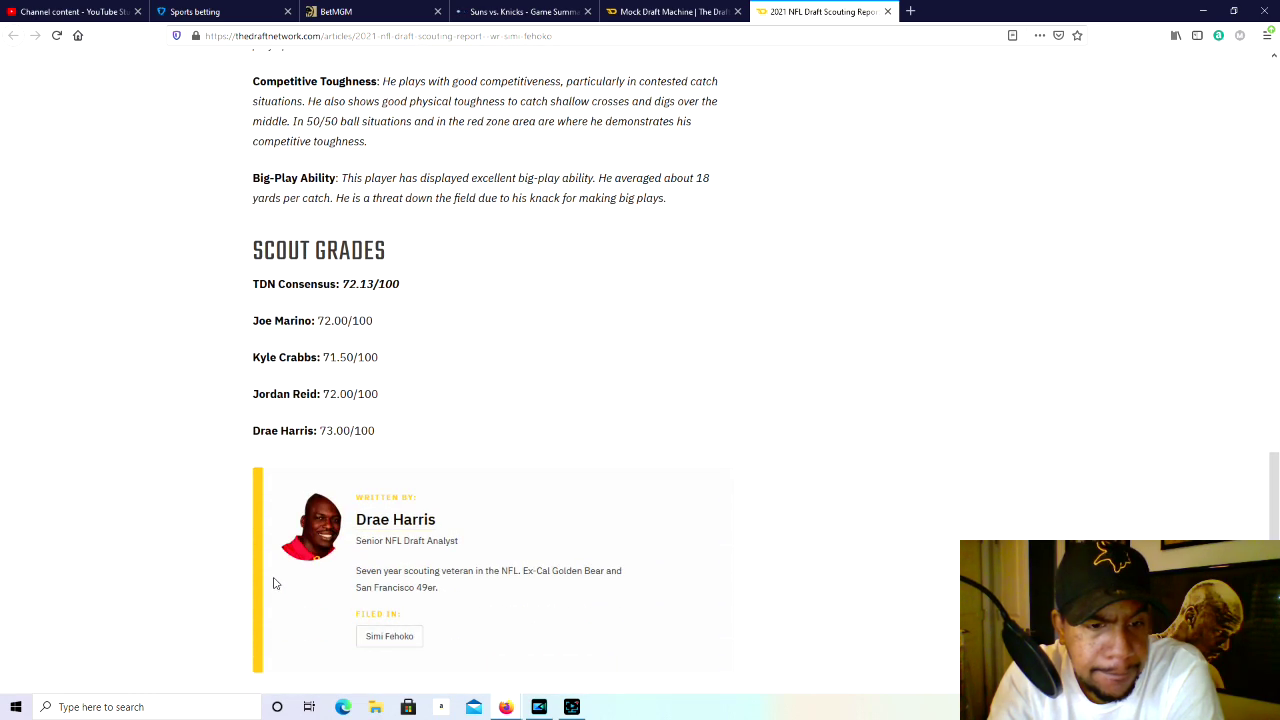
scroll(275, 580, down, 3)
scroll(276, 580, up, 5)
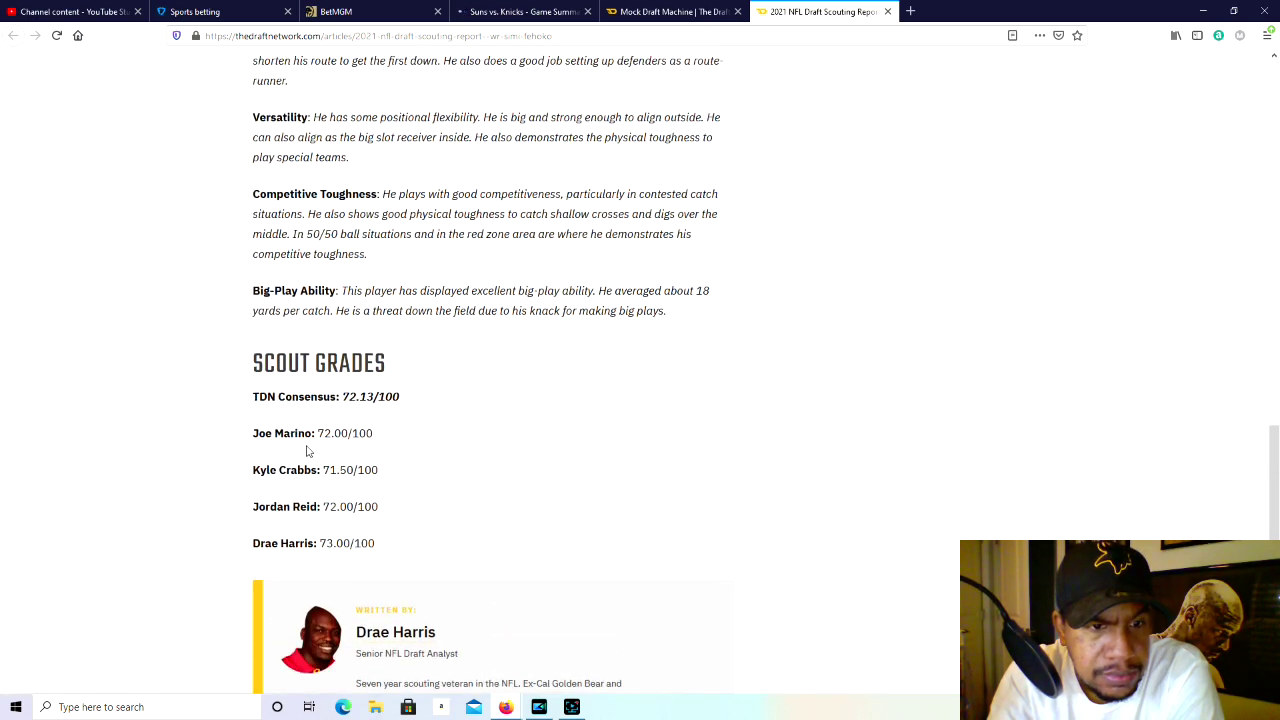
scroll(309, 451, up, 1)
scroll(330, 440, up, 3)
scroll(360, 420, up, 3)
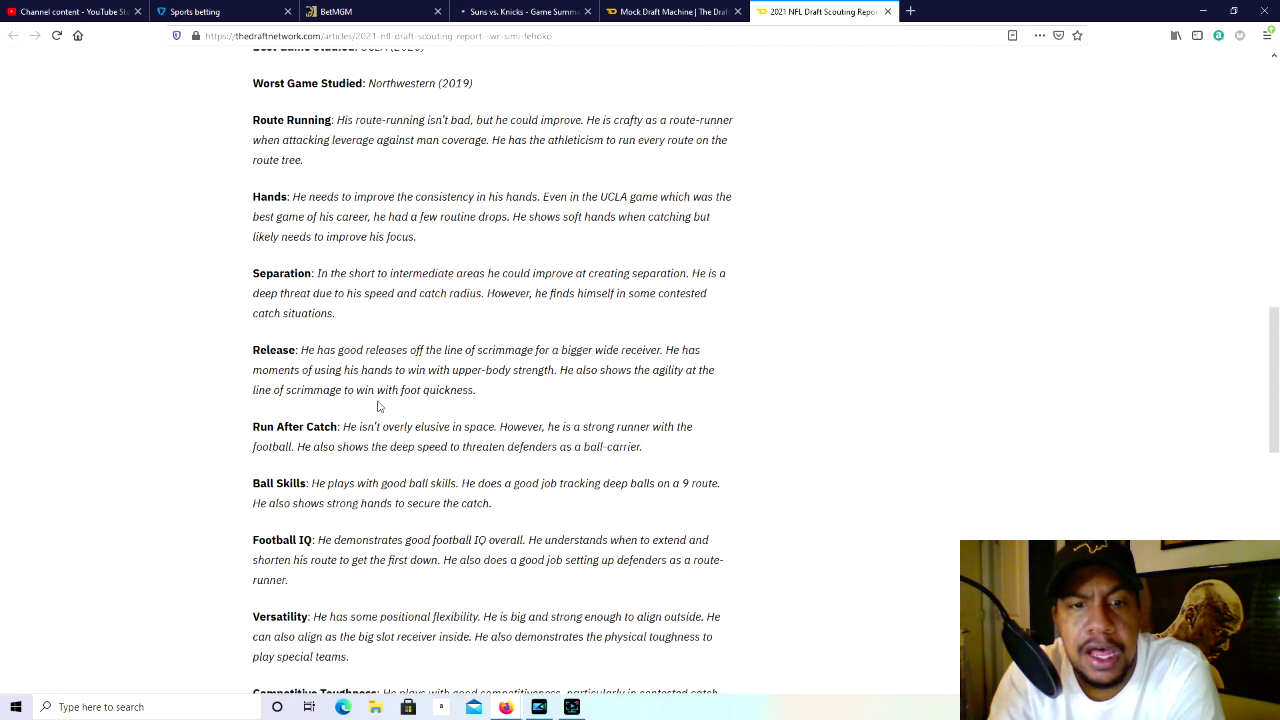
scroll(378, 406, up, 3)
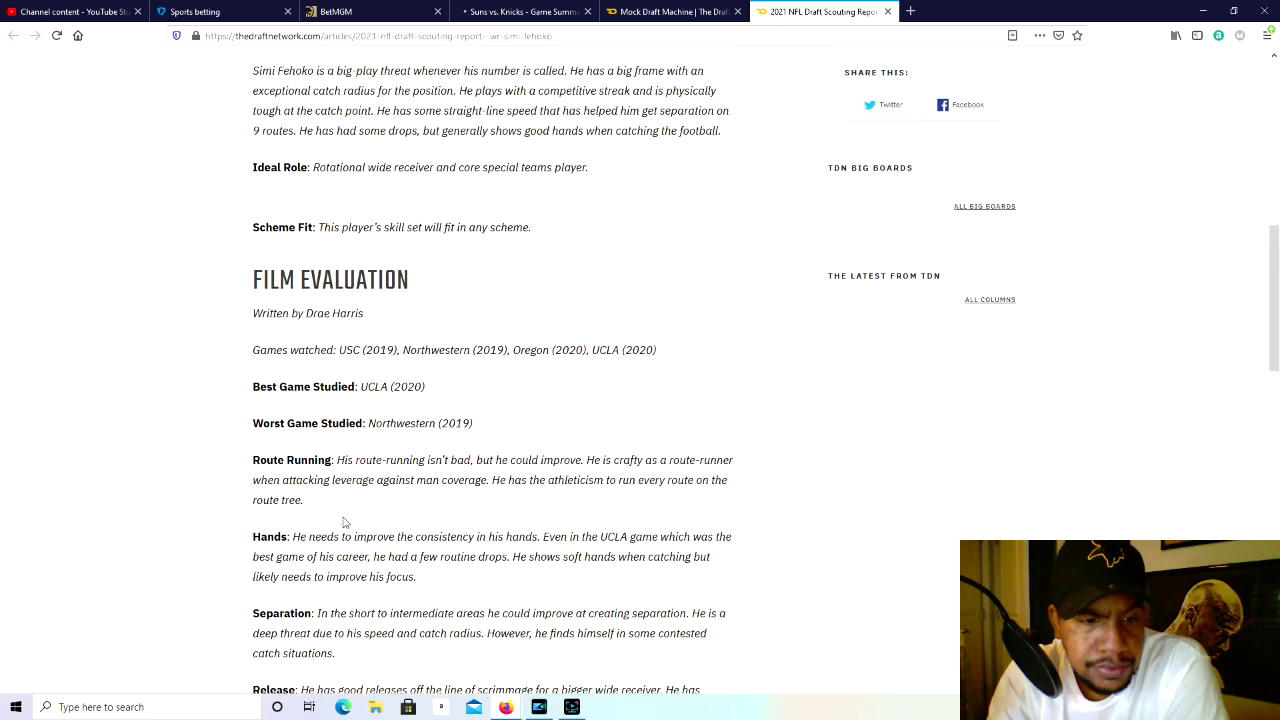
scroll(340, 460, down, 1)
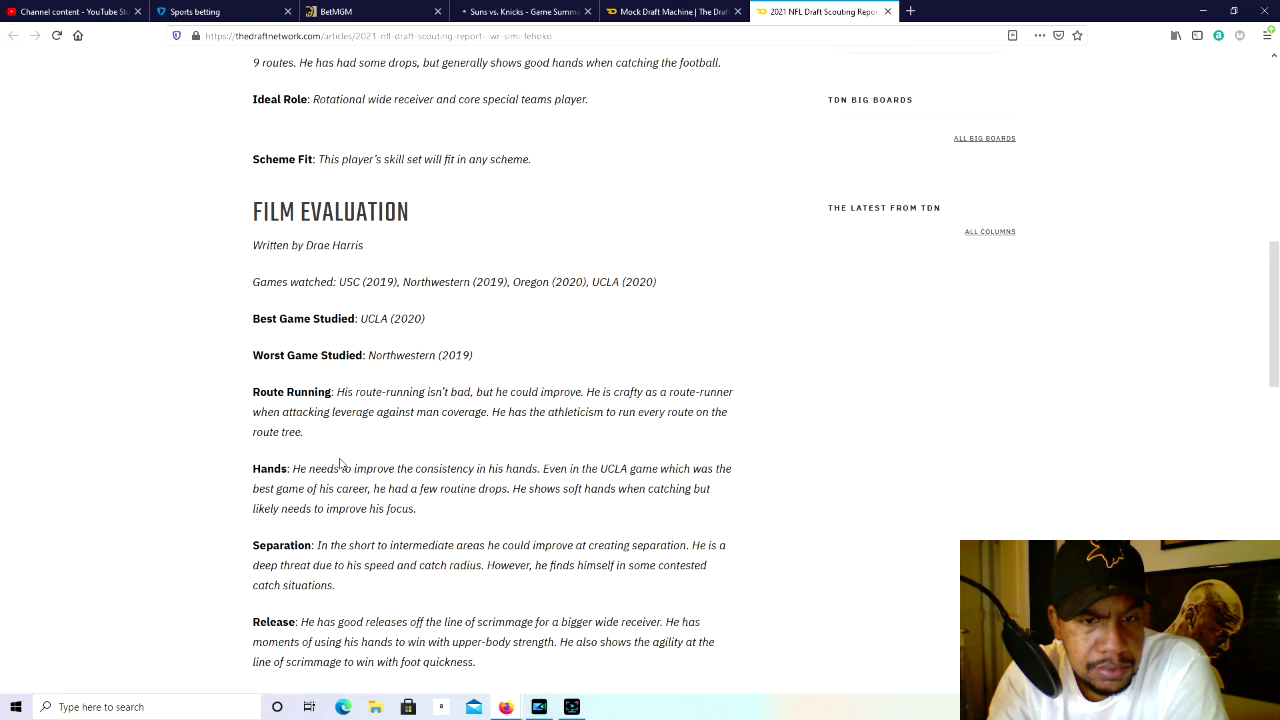
scroll(327, 569, down, 1)
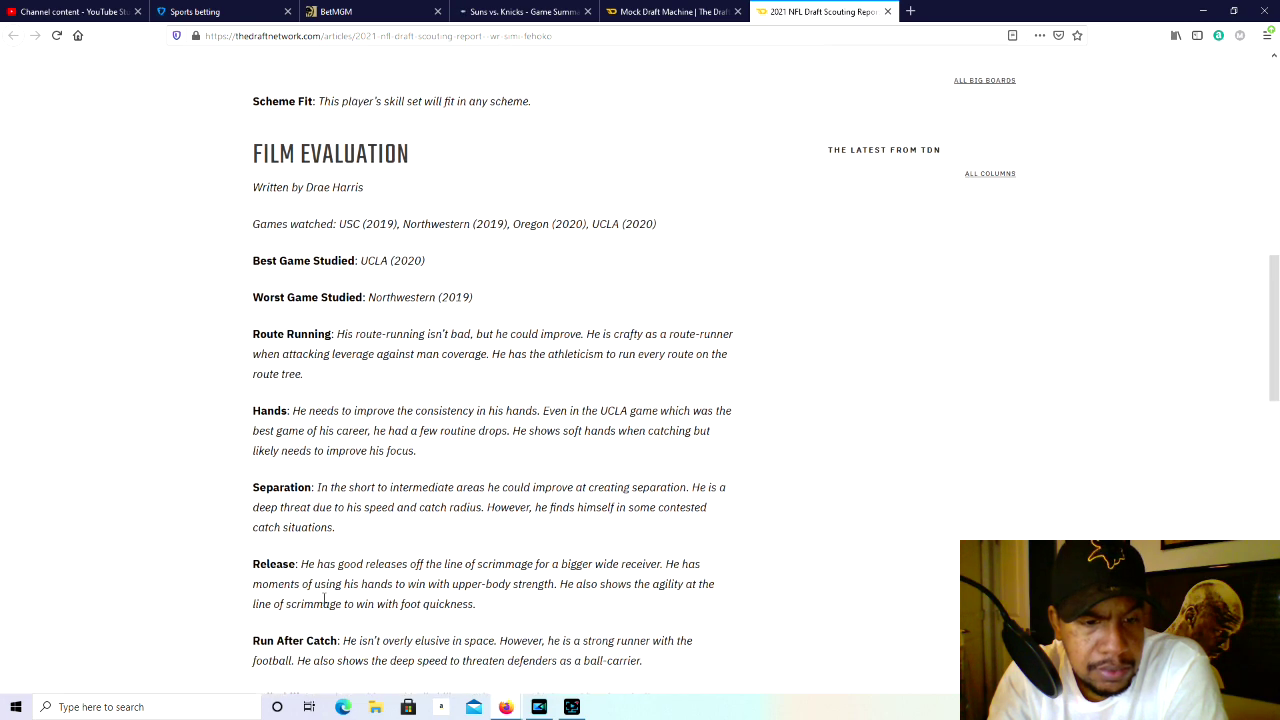
scroll(325, 590, down, 1)
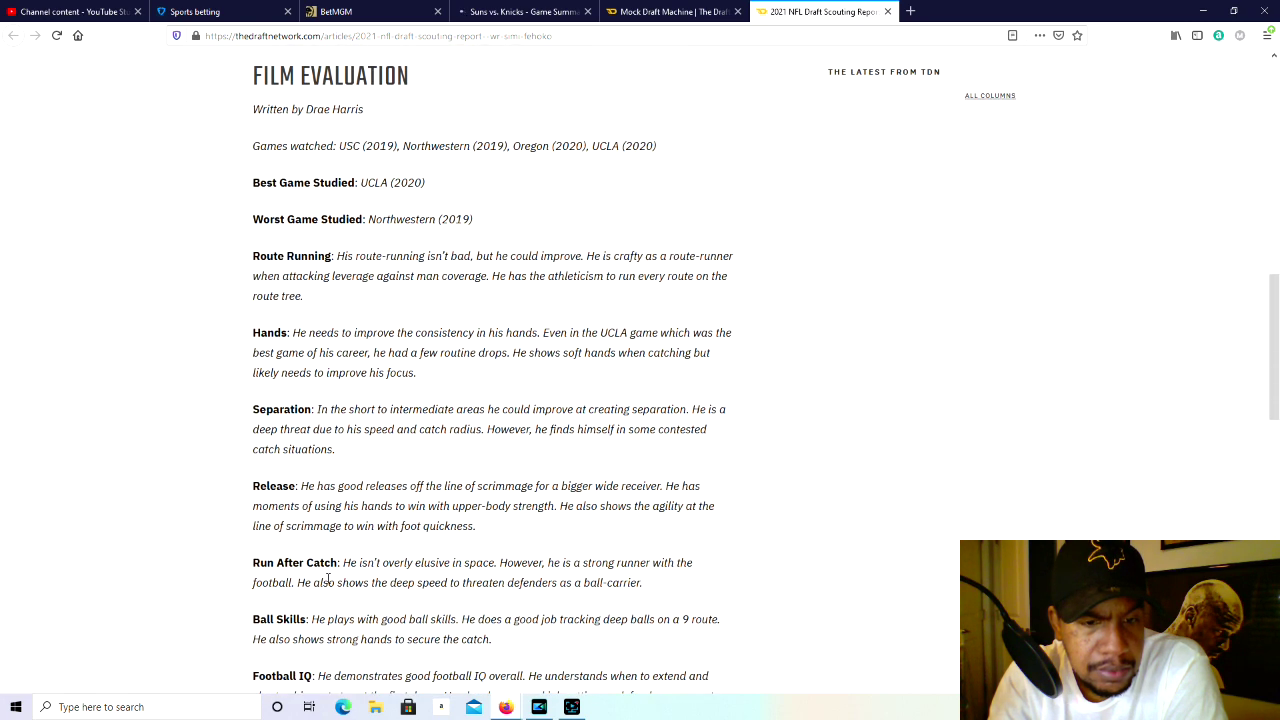
scroll(327, 578, down, 2)
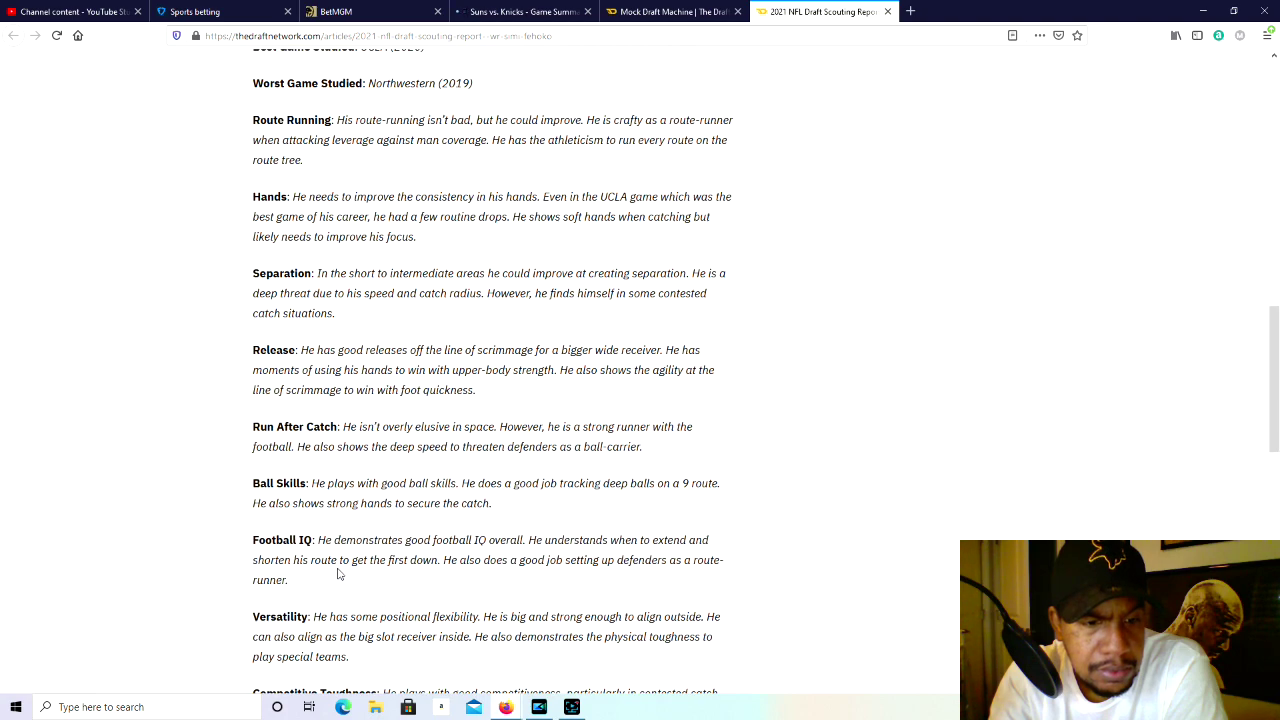
scroll(338, 573, down, 2)
scroll(345, 530, up, 4)
scroll(355, 470, up, 9)
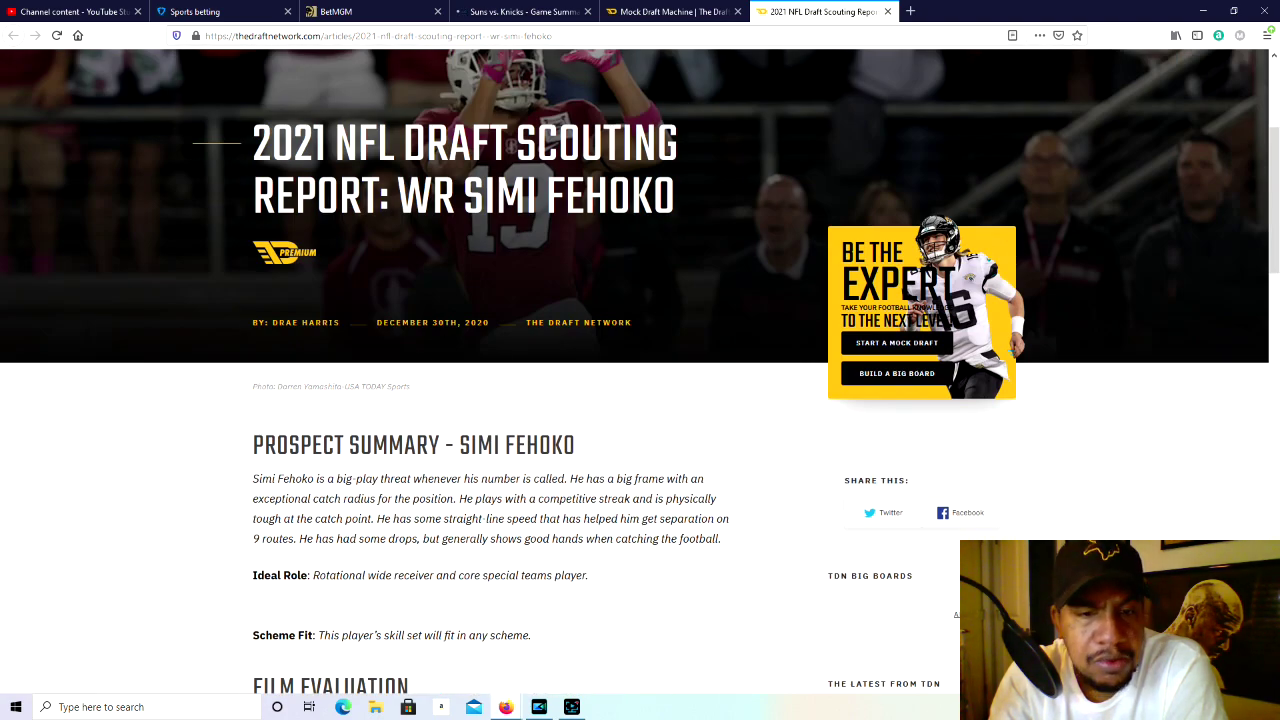
Close Simi Fehoko's scouting report and profile panel, then draft him at pick 168.
click(886, 11)
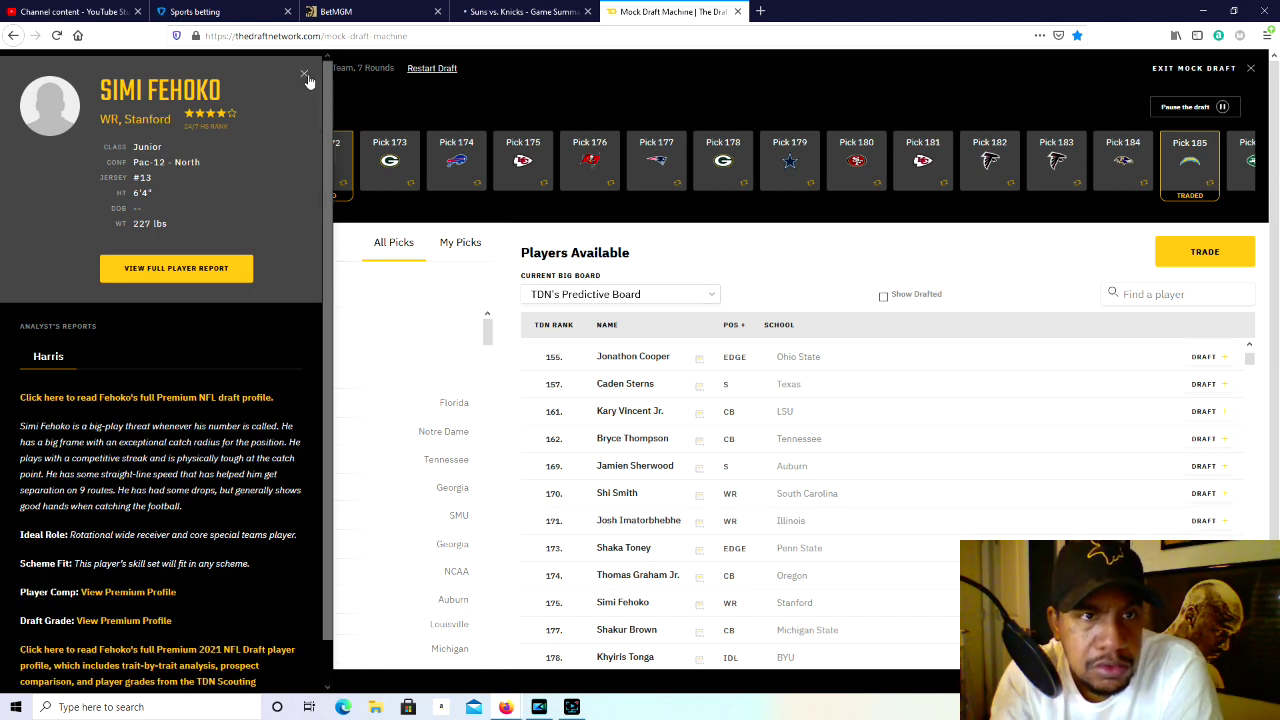
click(540, 418)
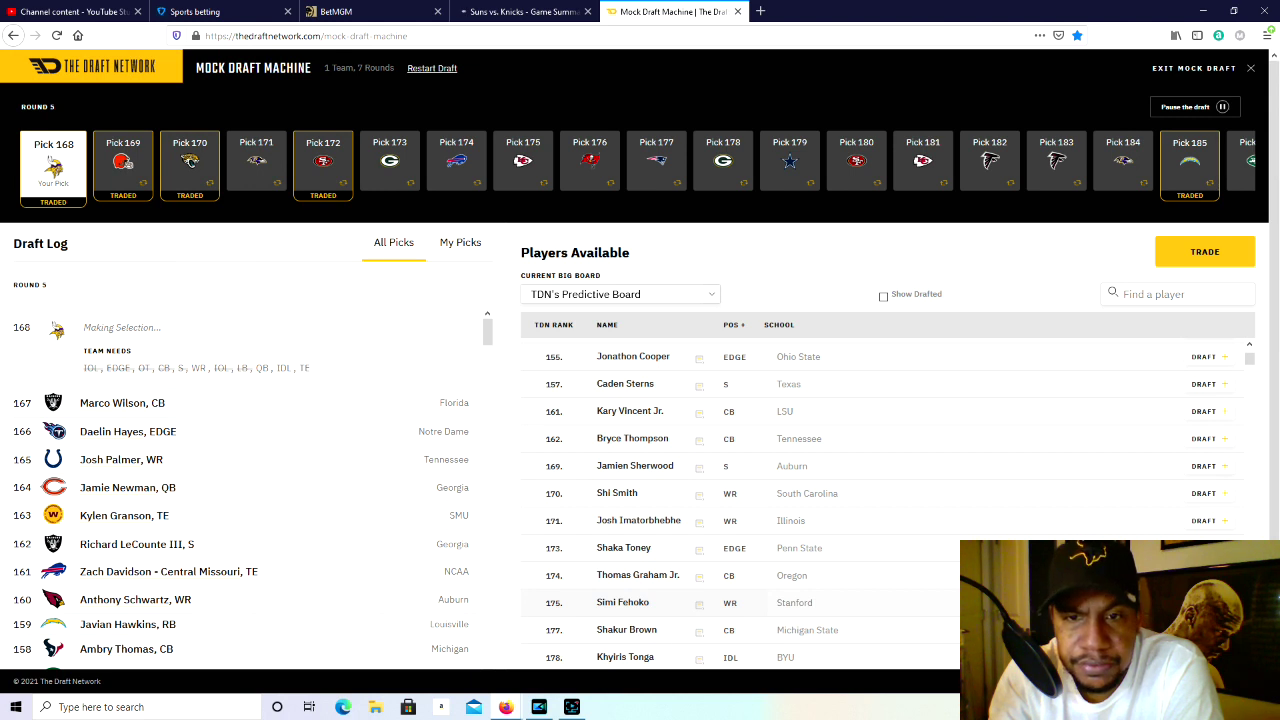
scroll(724, 474, up, 2)
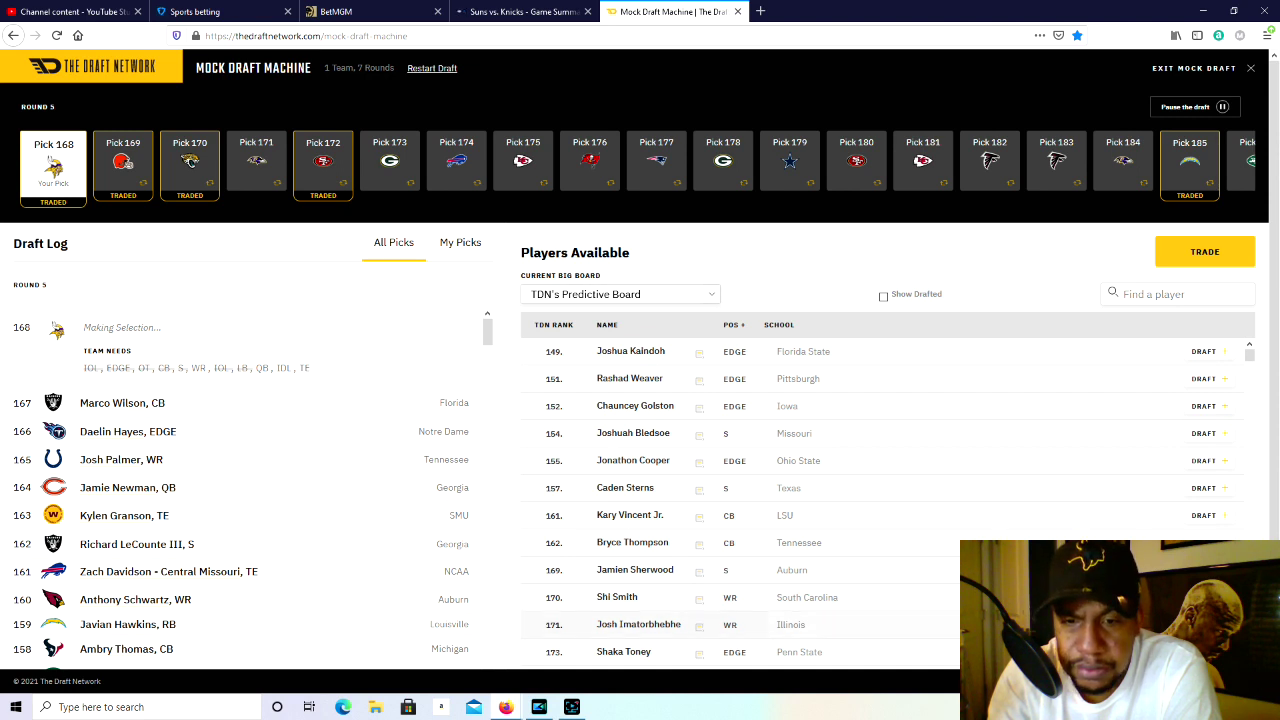
scroll(927, 597, down, 2)
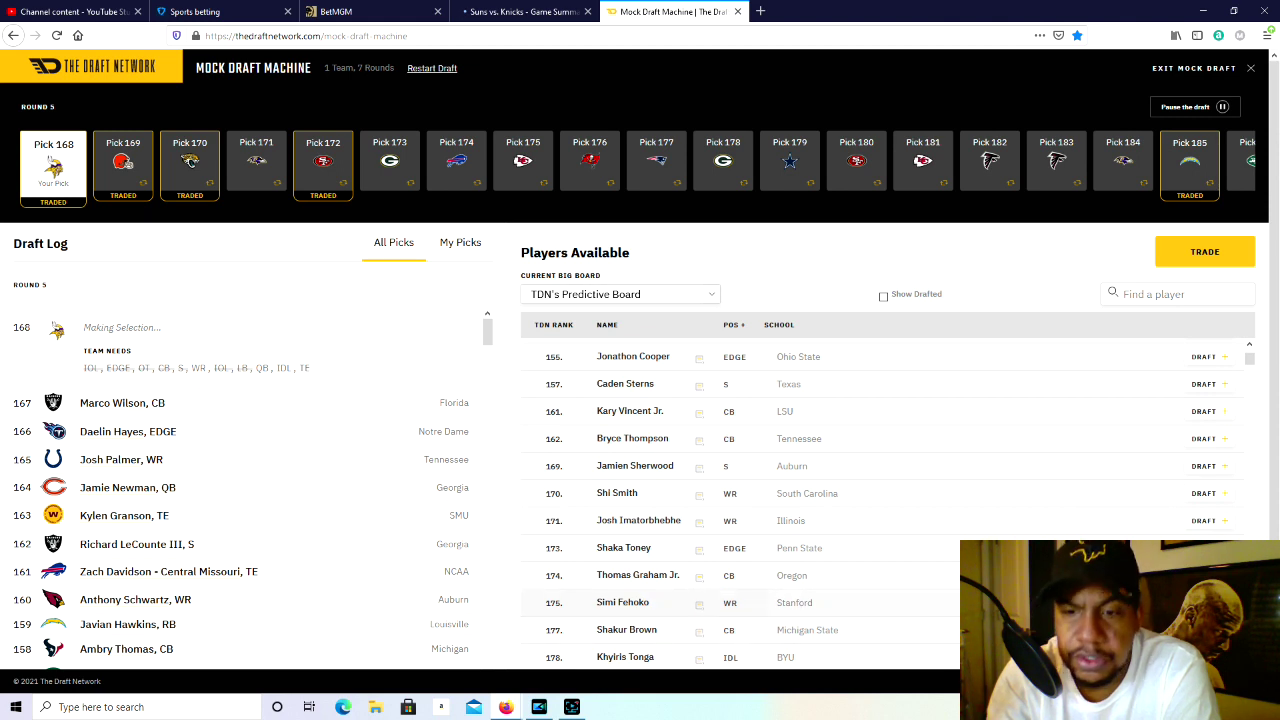
click(1203, 602)
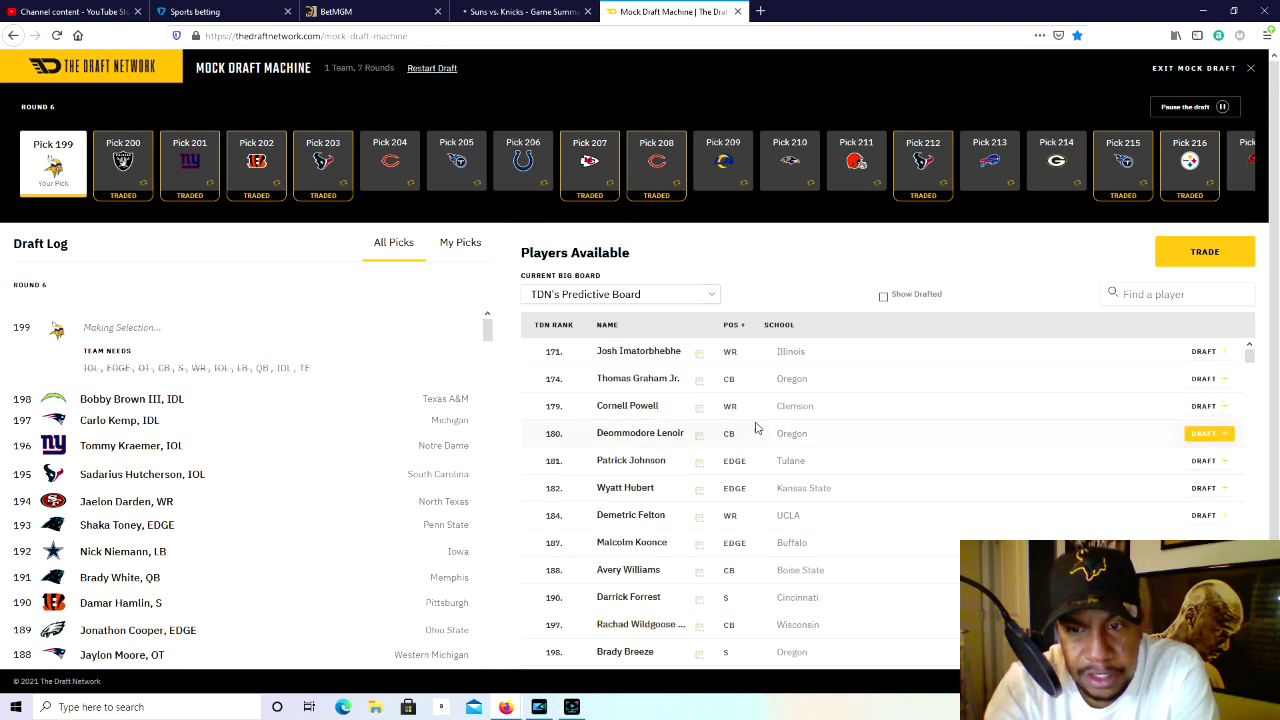
Scroll the Players Available list while the Vikings are on the clock at pick 199.
scroll(794, 456, down, 1)
Scan the available prospects up and down the list at pick 199.
scroll(794, 456, down, 2)
scroll(726, 503, down, 2)
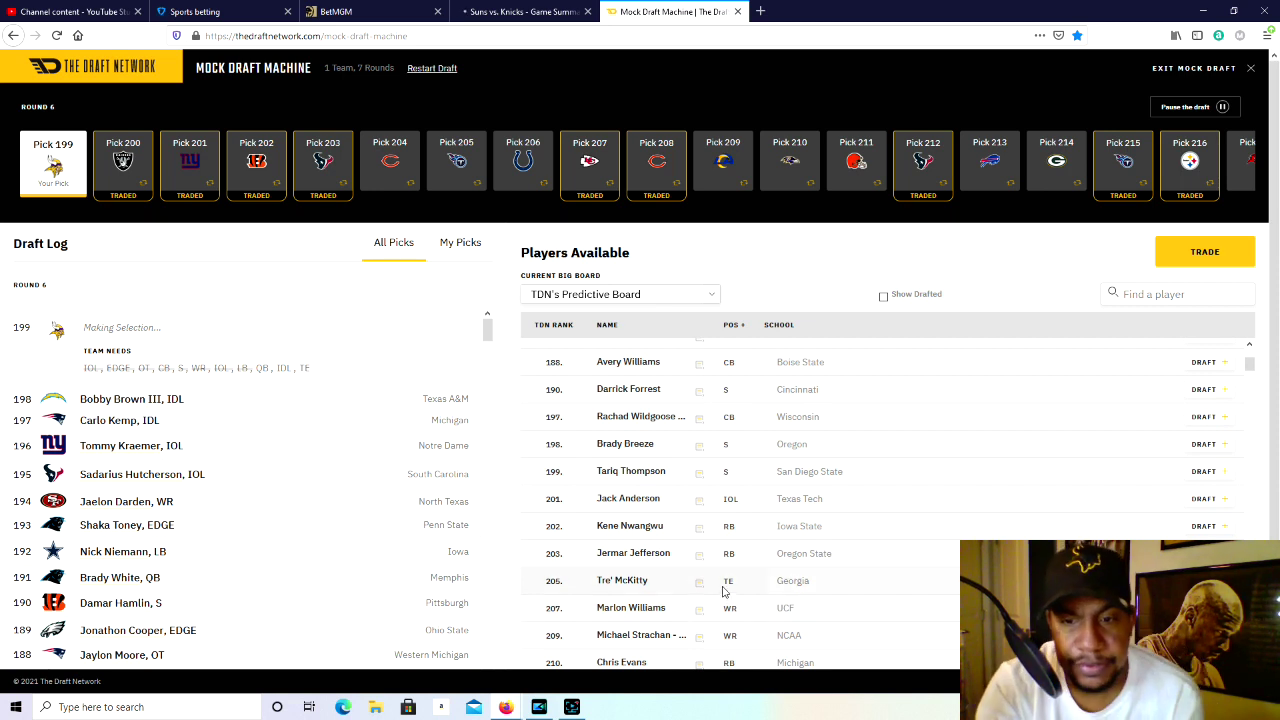
scroll(720, 600, up, 2)
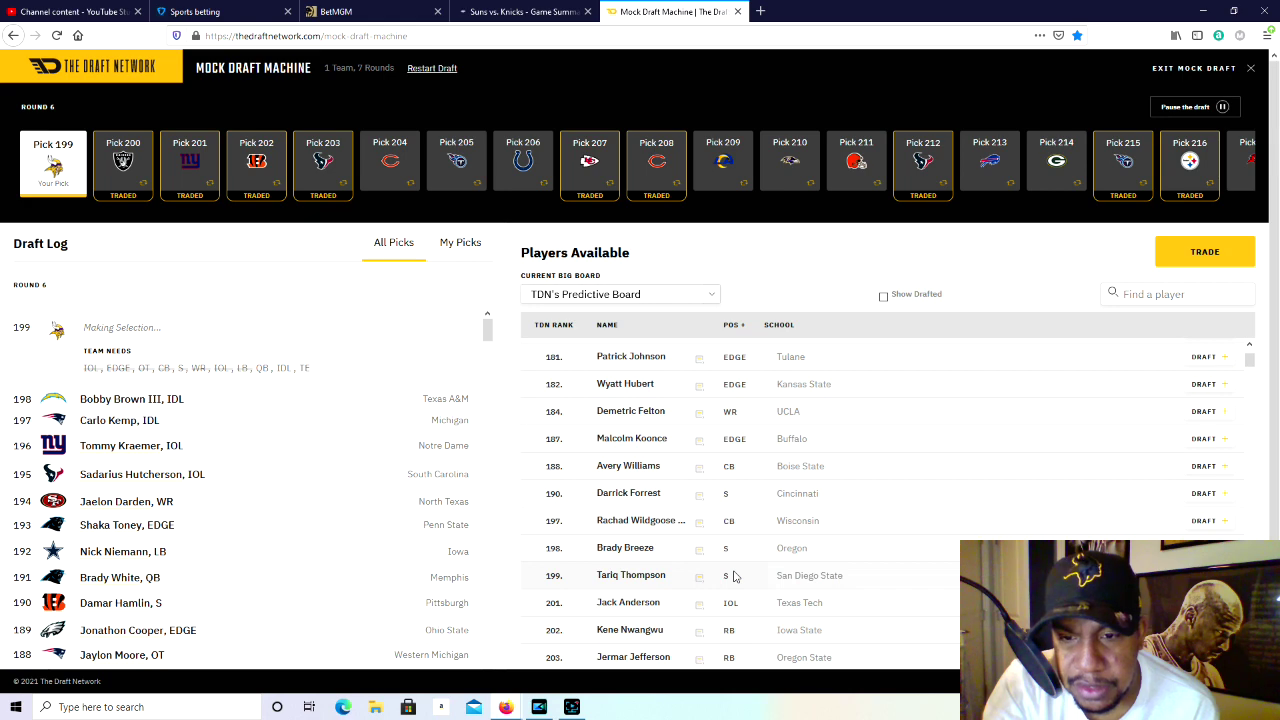
scroll(733, 576, up, 2)
scroll(733, 570, down, 4)
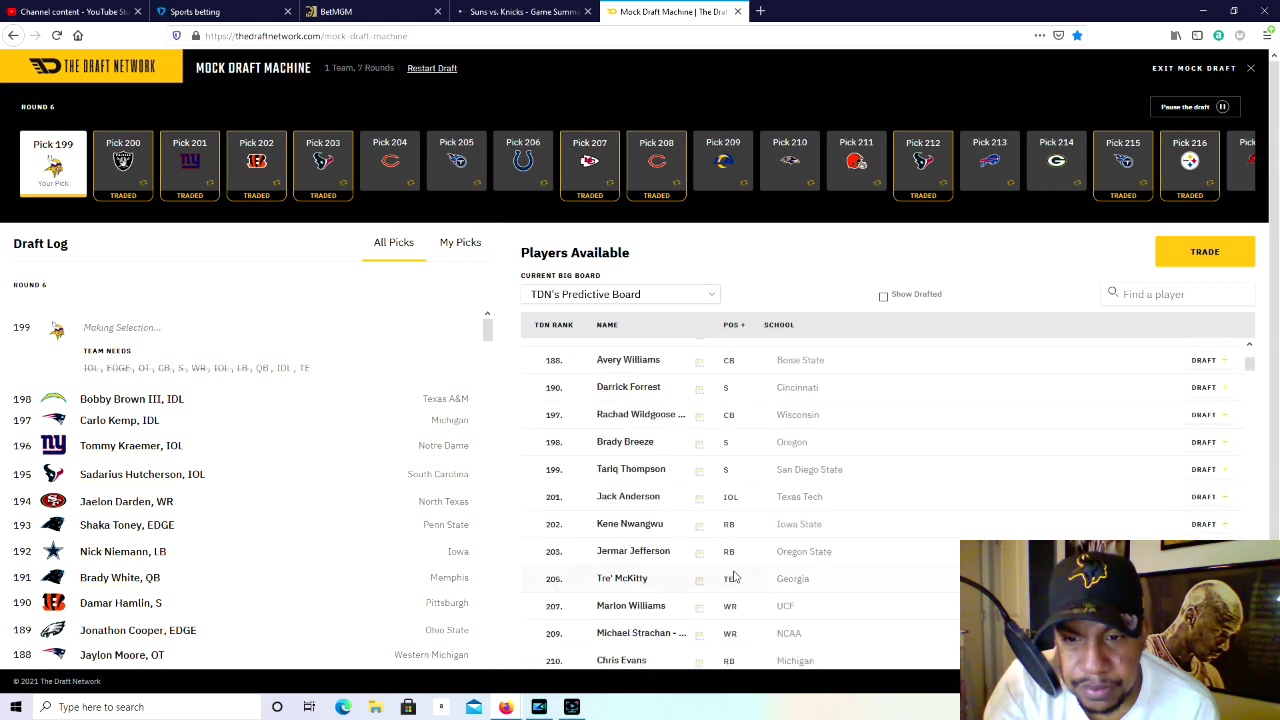
scroll(734, 580, down, 4)
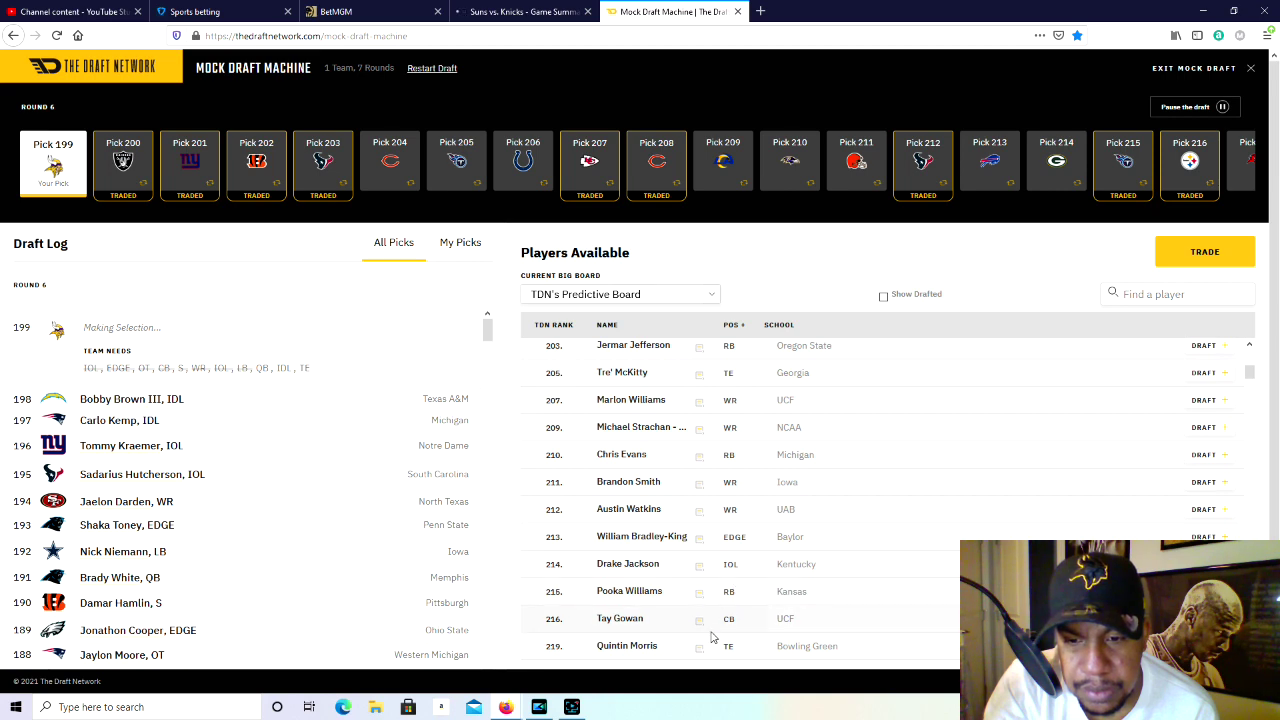
scroll(713, 637, down, 2)
scroll(725, 610, down, 2)
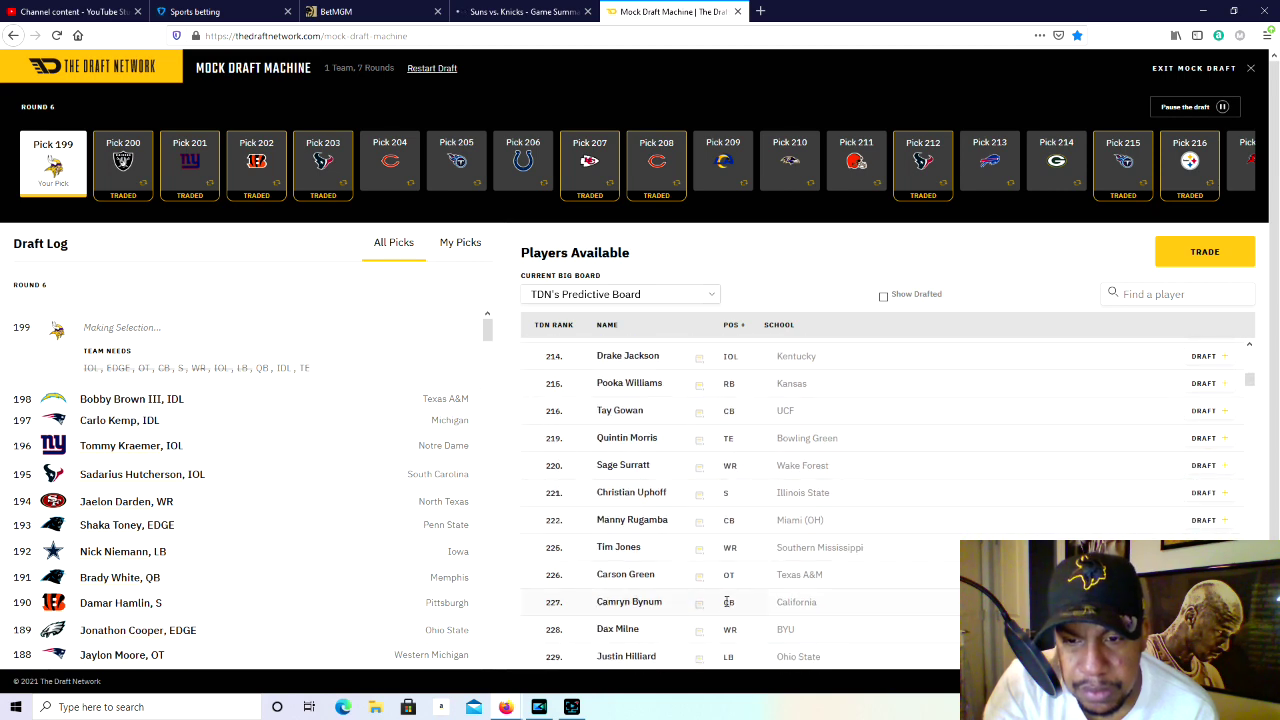
scroll(687, 611, down, 1)
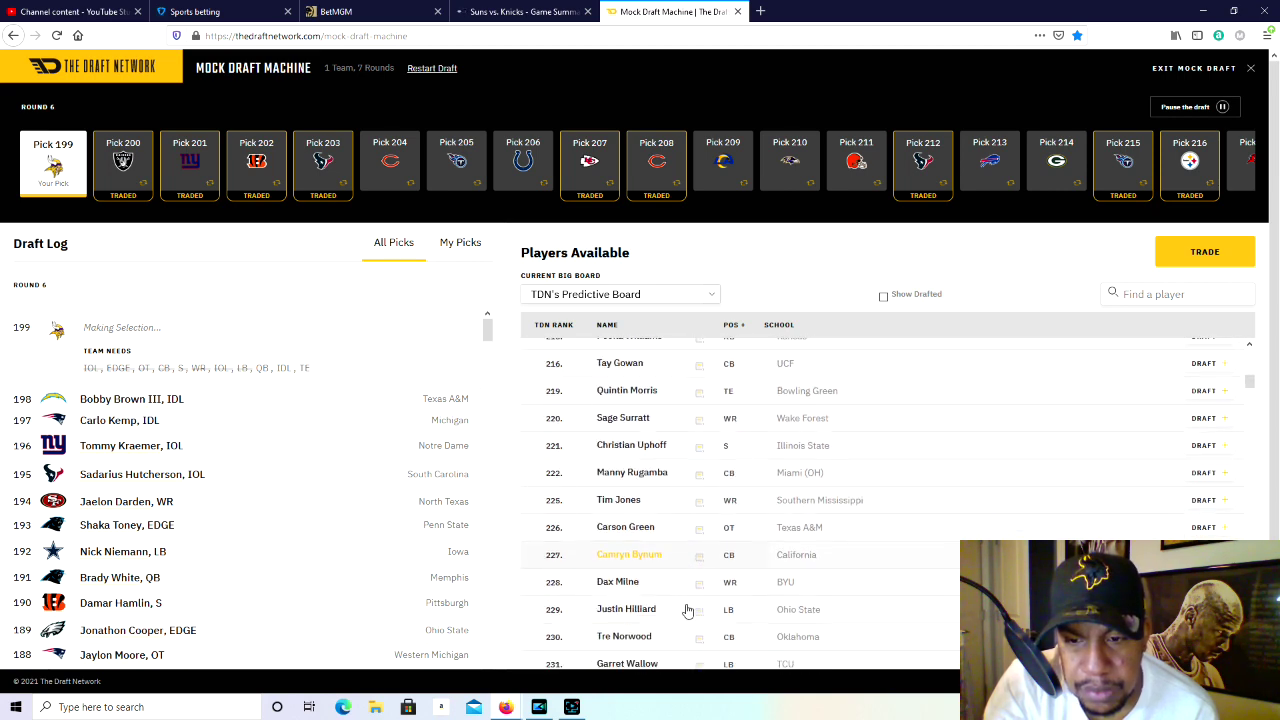
scroll(655, 627, up, 3)
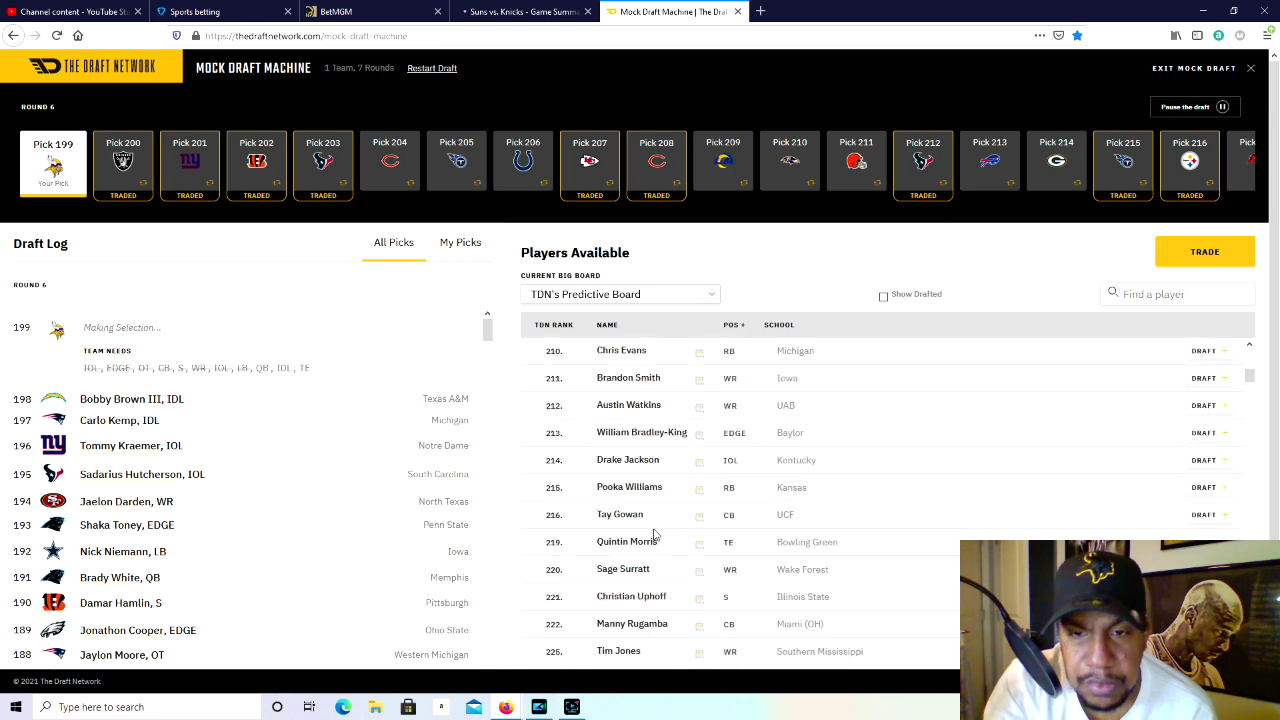
scroll(651, 534, up, 5)
Filter Players Available to IOL using the POS column header.
click(728, 325)
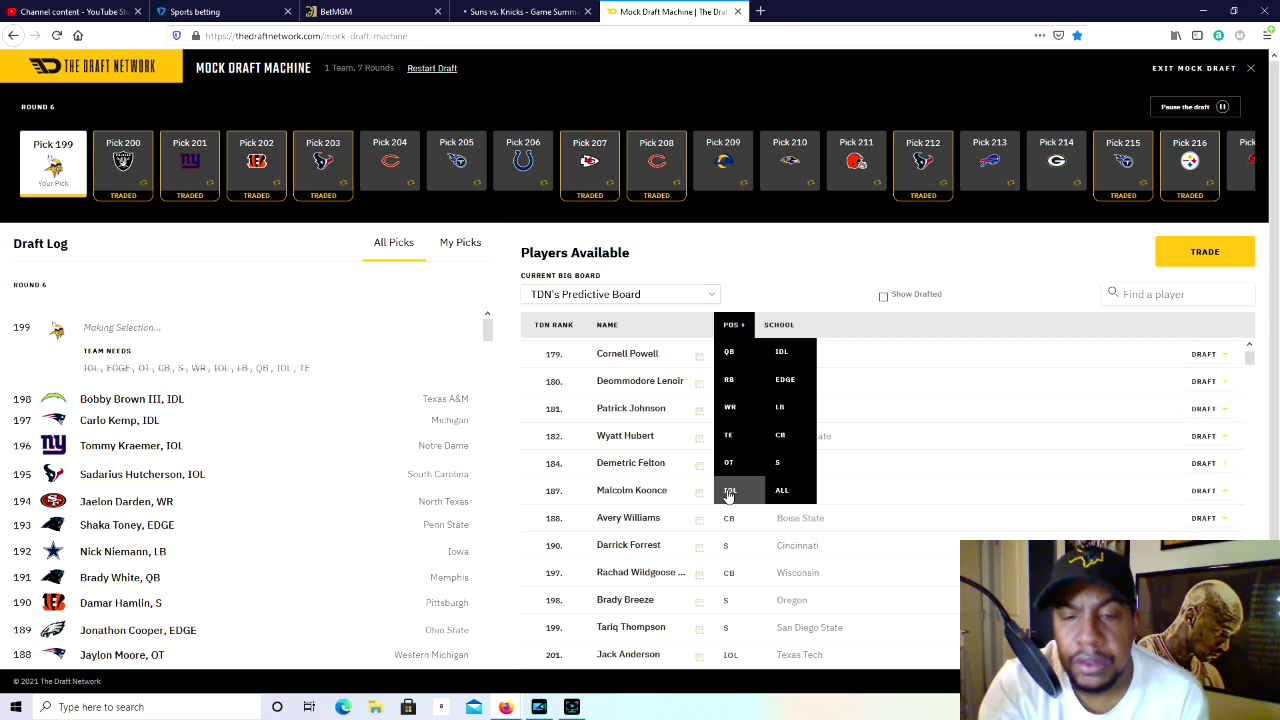
click(729, 494)
double_click(729, 325)
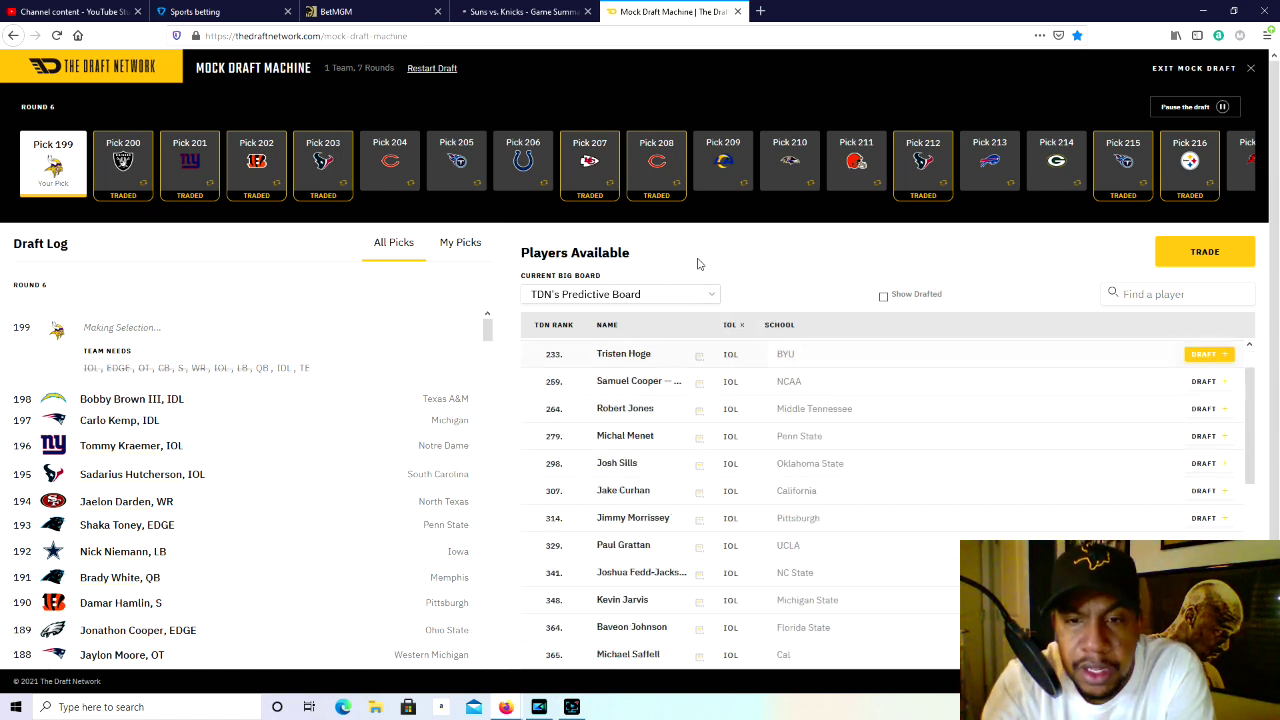
click(729, 325)
click(729, 325)
click(685, 482)
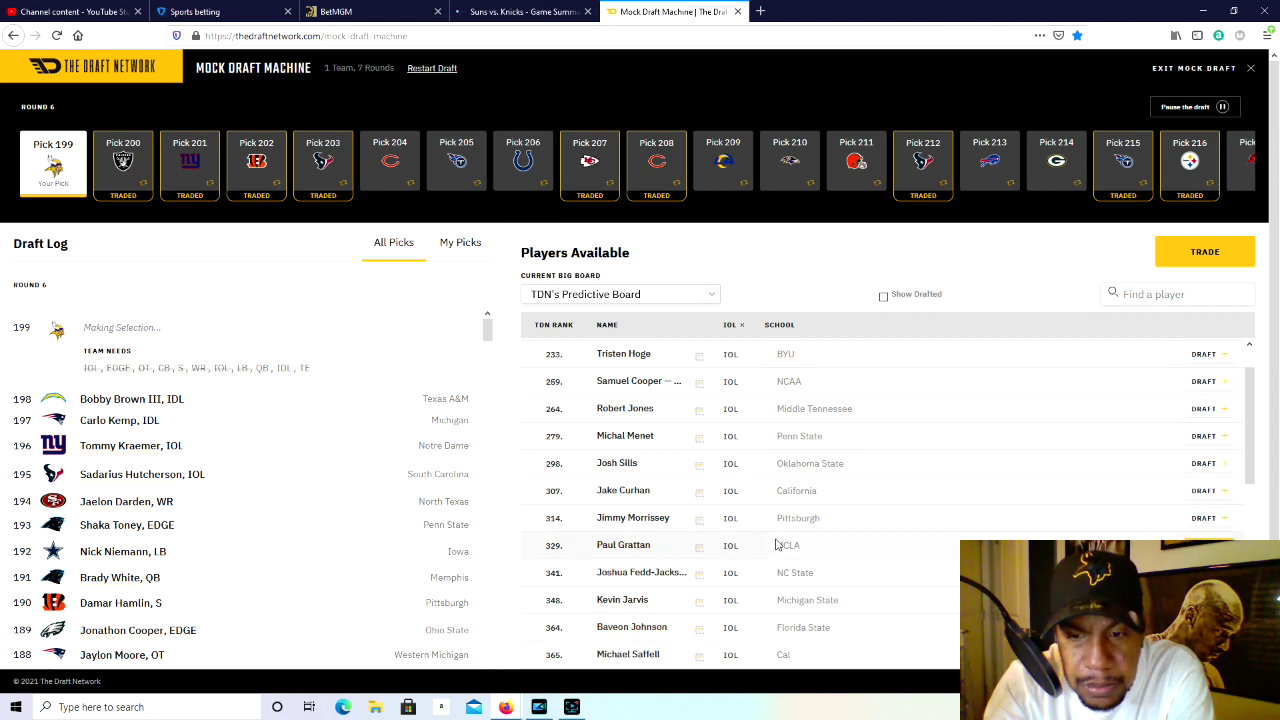
scroll(776, 544, up, 1)
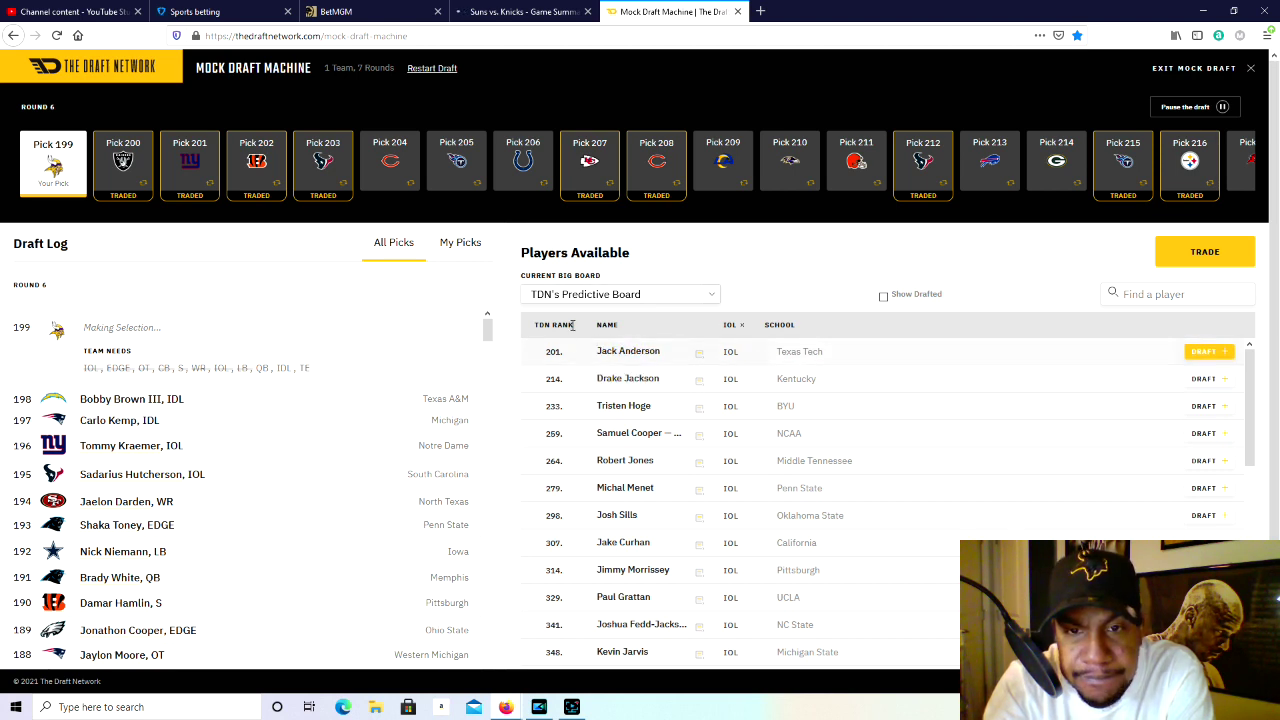
click(740, 327)
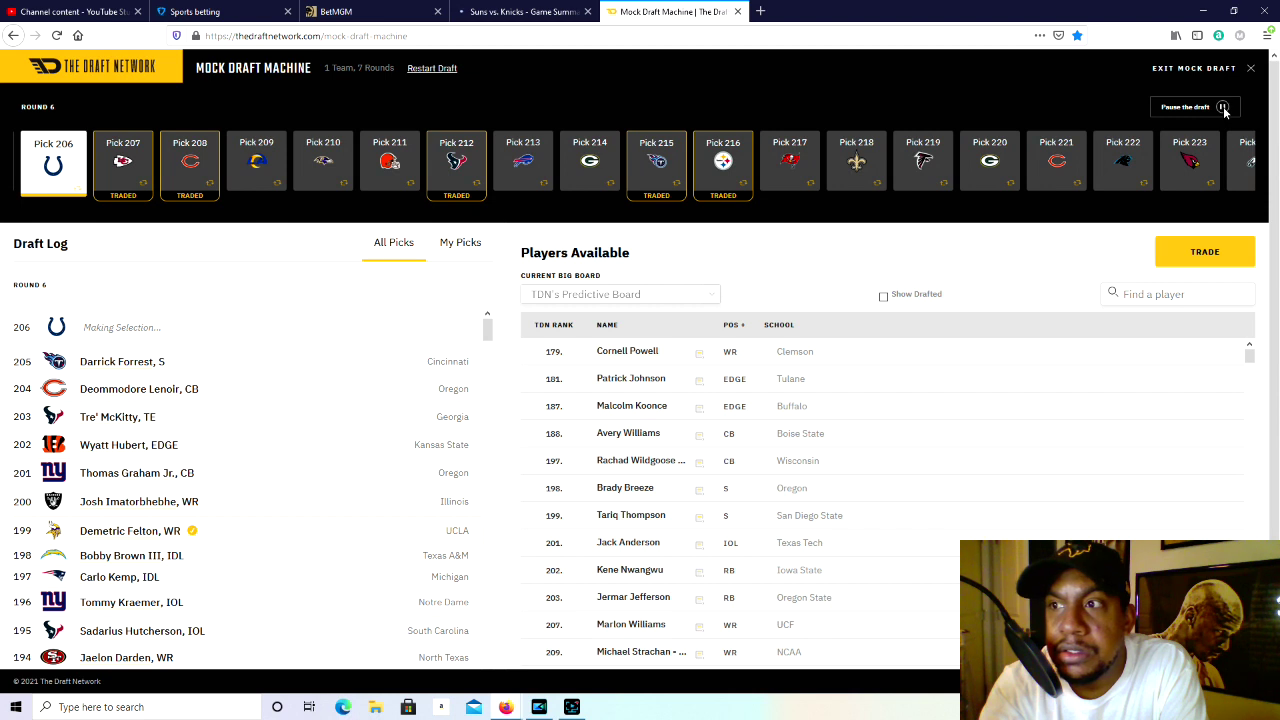
Switch the Draft Log to show only the Vikings' own picks.
click(458, 248)
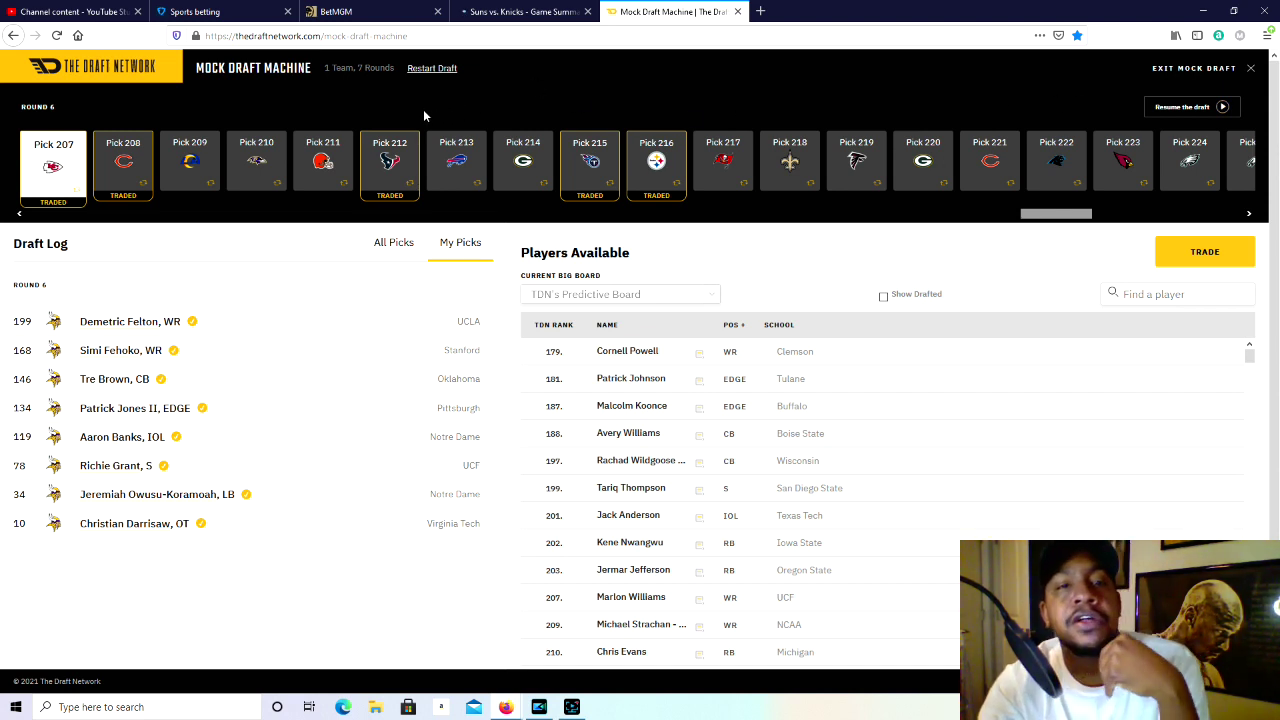
Restart the mock draft from scratch.
click(432, 69)
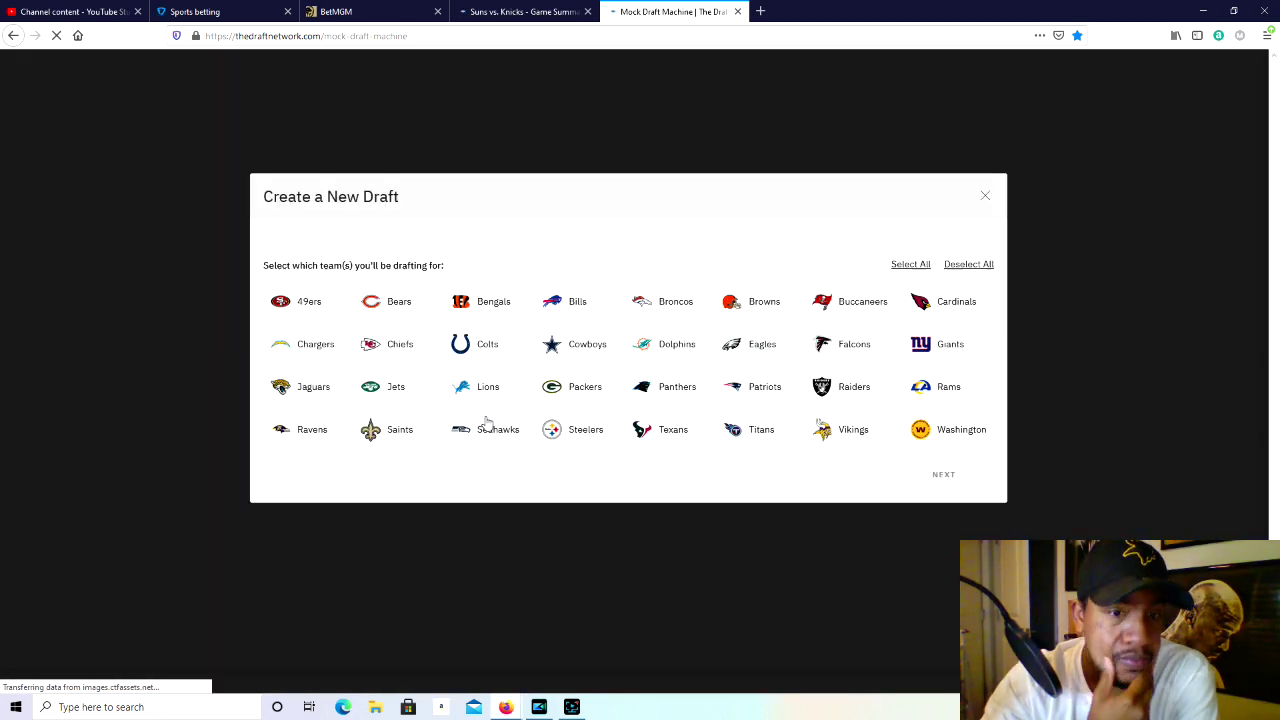
Set up a Vikings-only draft with 5 rounds at Fast speed and start it.
click(487, 423)
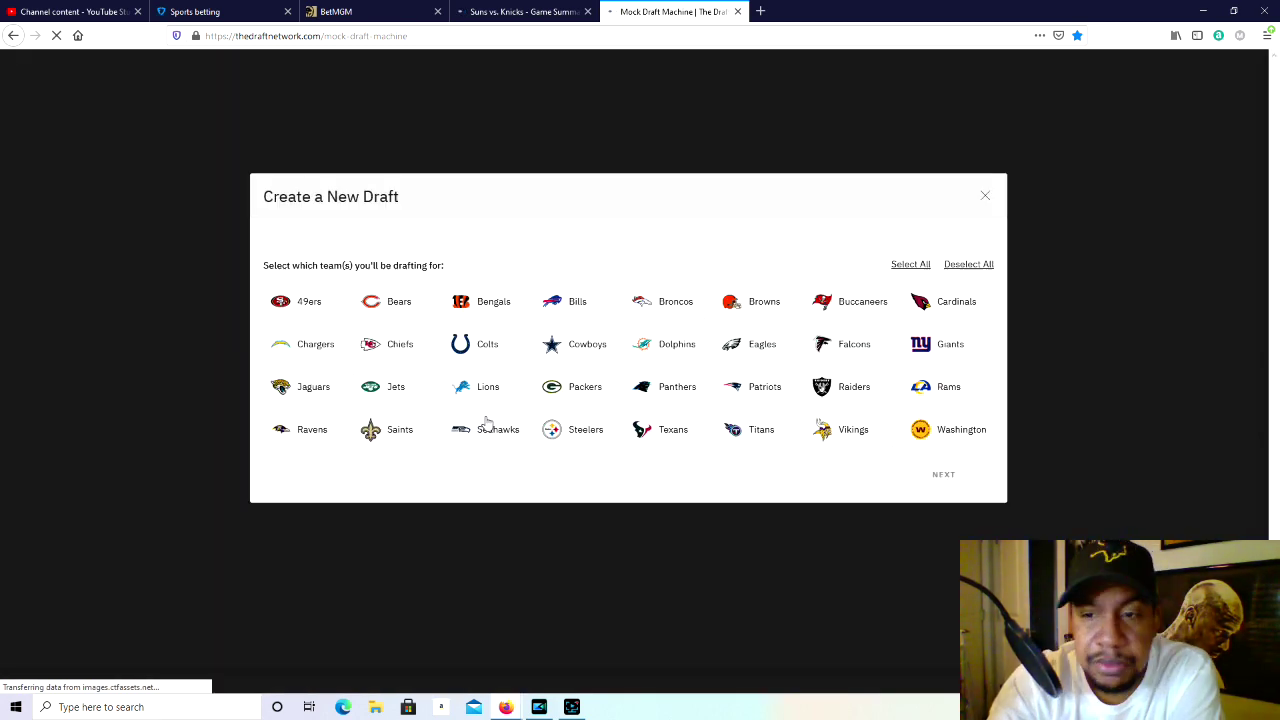
click(861, 422)
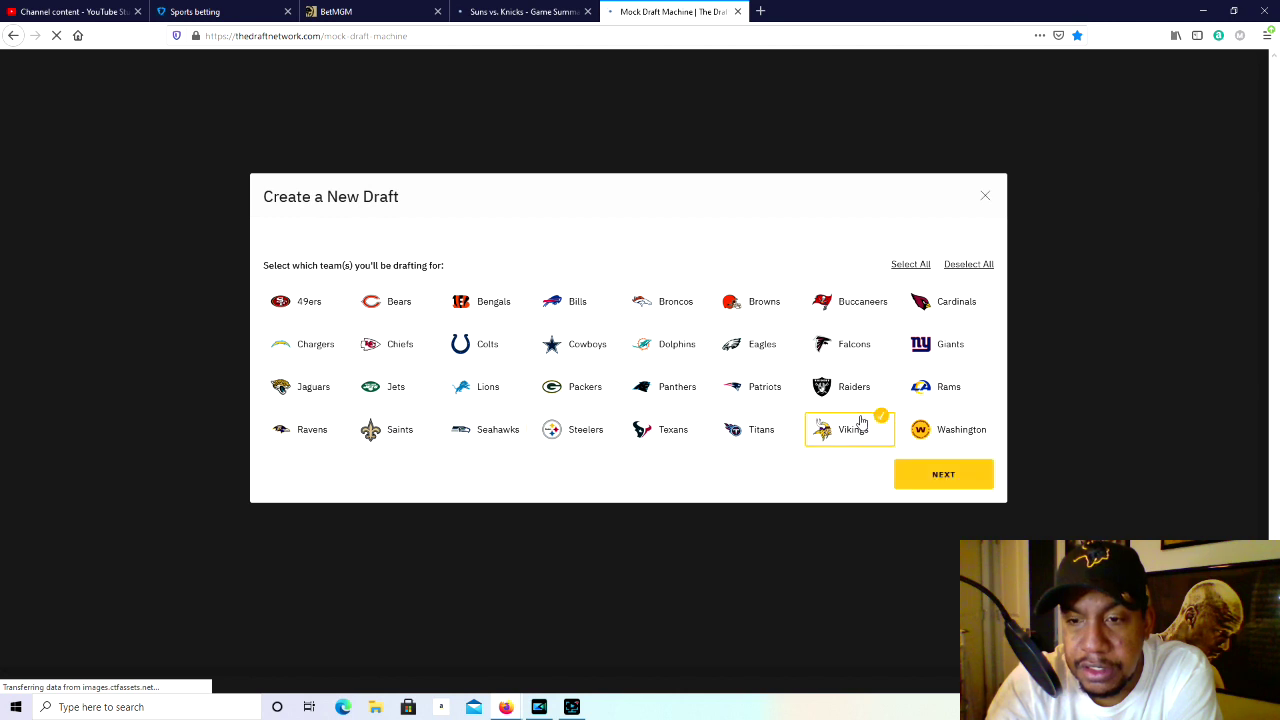
click(932, 472)
click(493, 300)
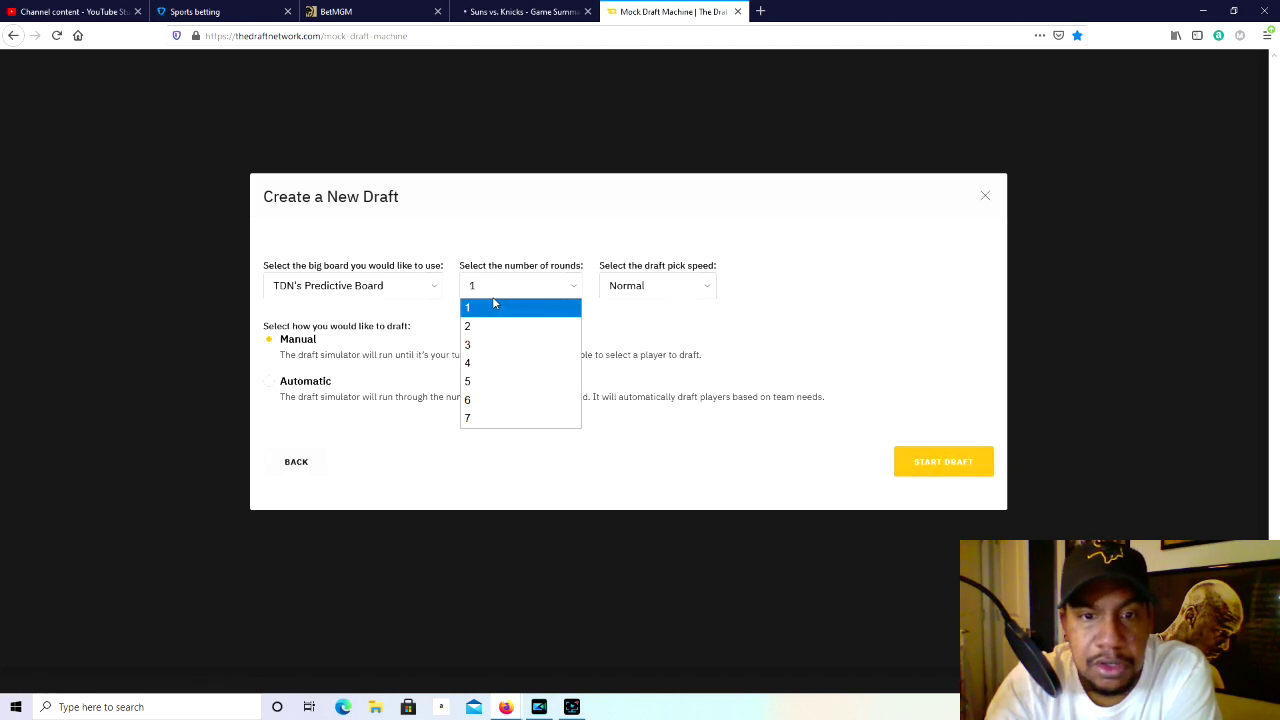
click(485, 381)
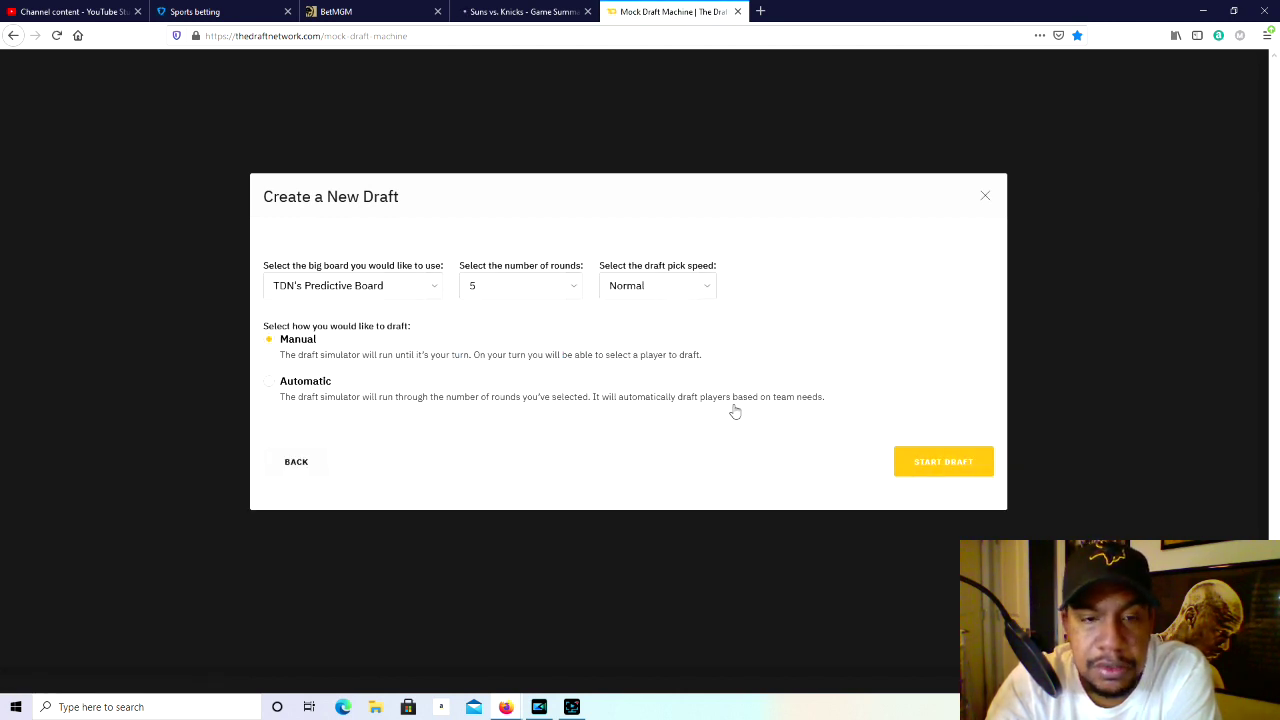
click(690, 288)
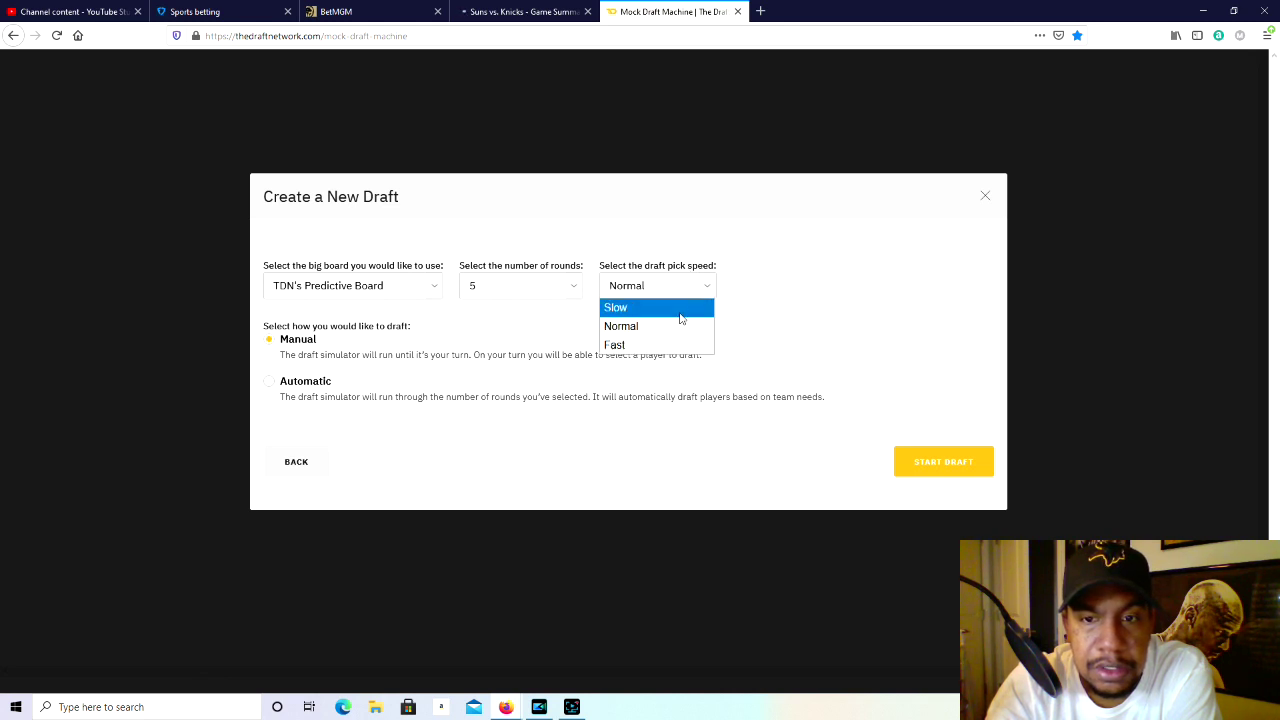
click(672, 344)
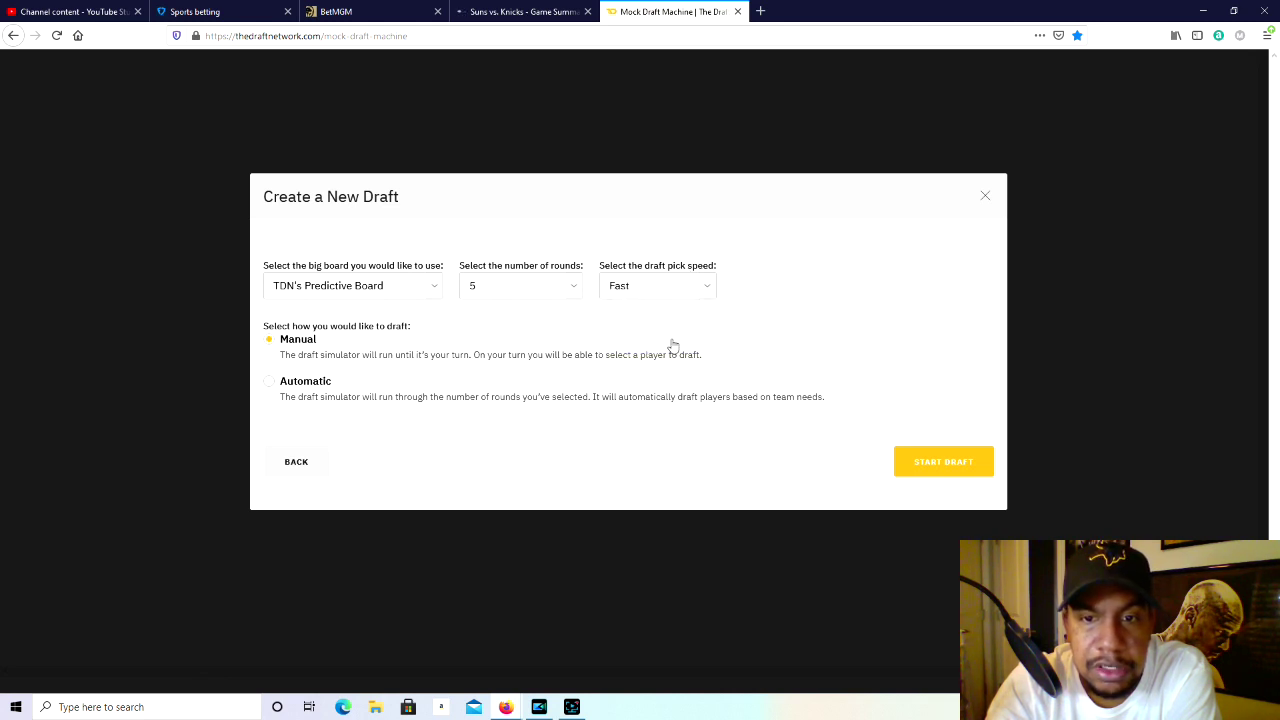
click(935, 468)
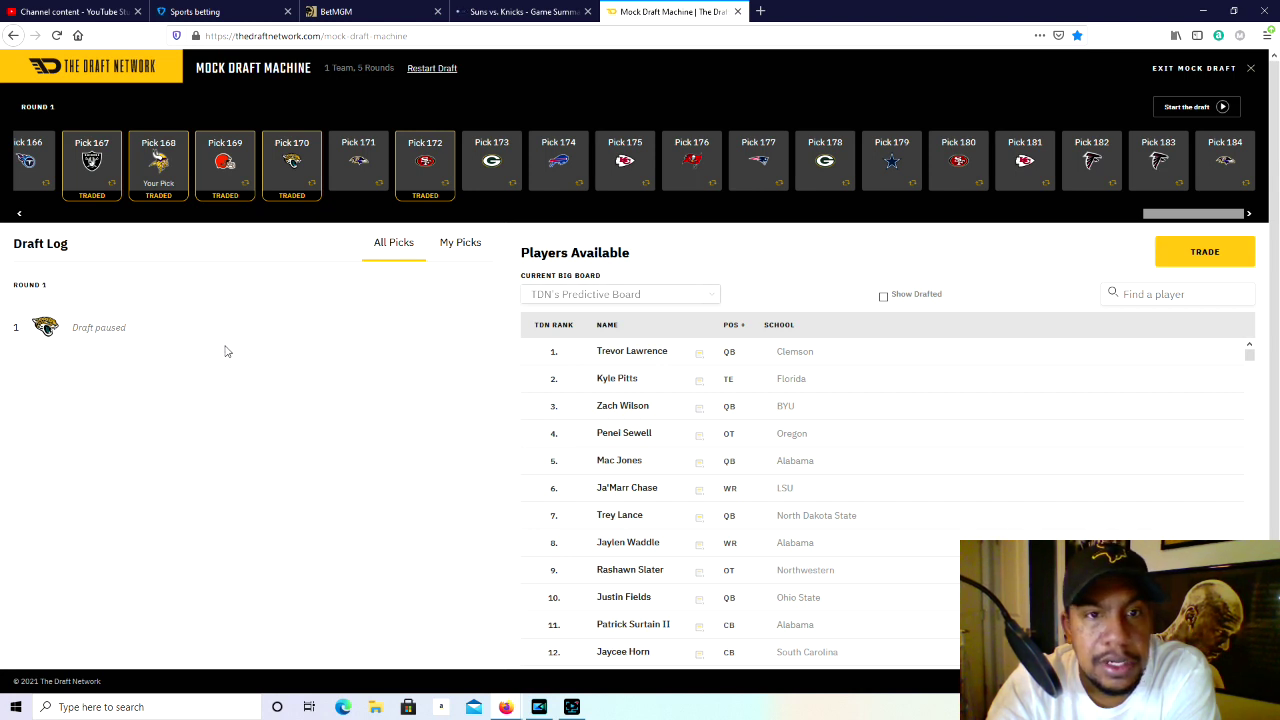
Scroll the pick carousel back to pick 1, open the trade builder and choose the Bengals.
click(18, 213)
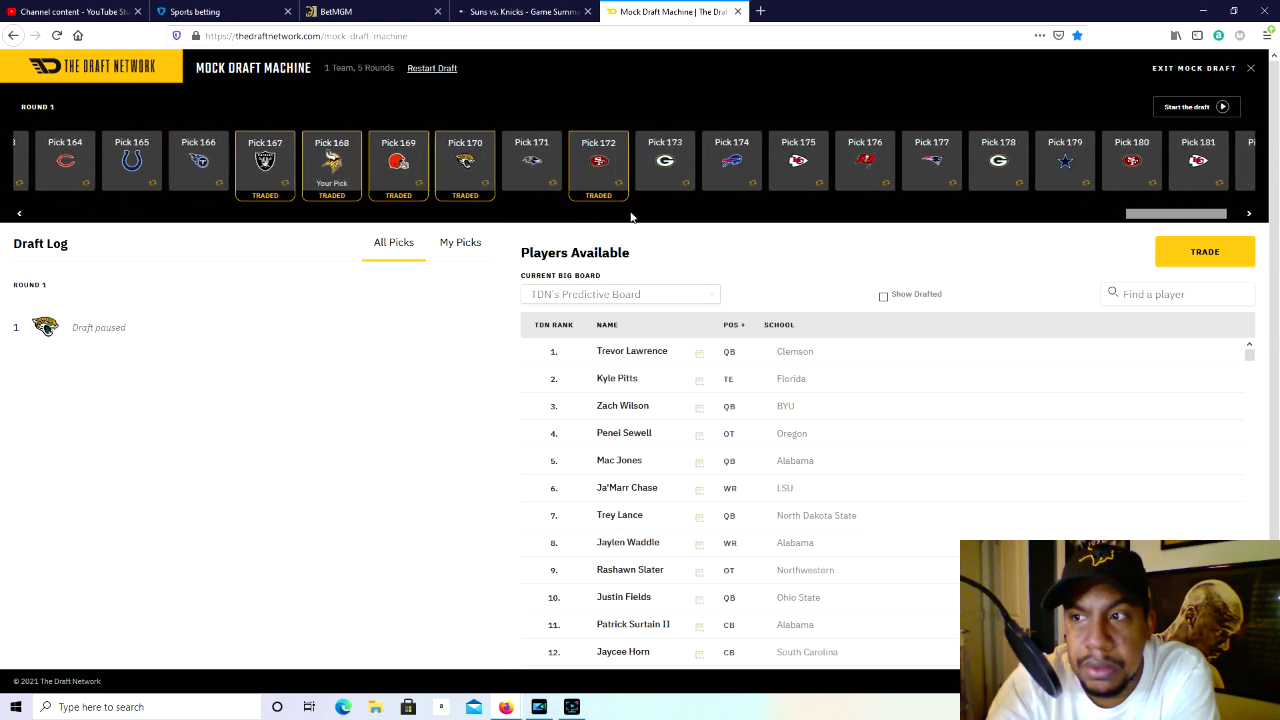
mouse_move(1136, 216)
mouse_down()
mouse_move(365, 220)
mouse_move(8, 250)
mouse_up()
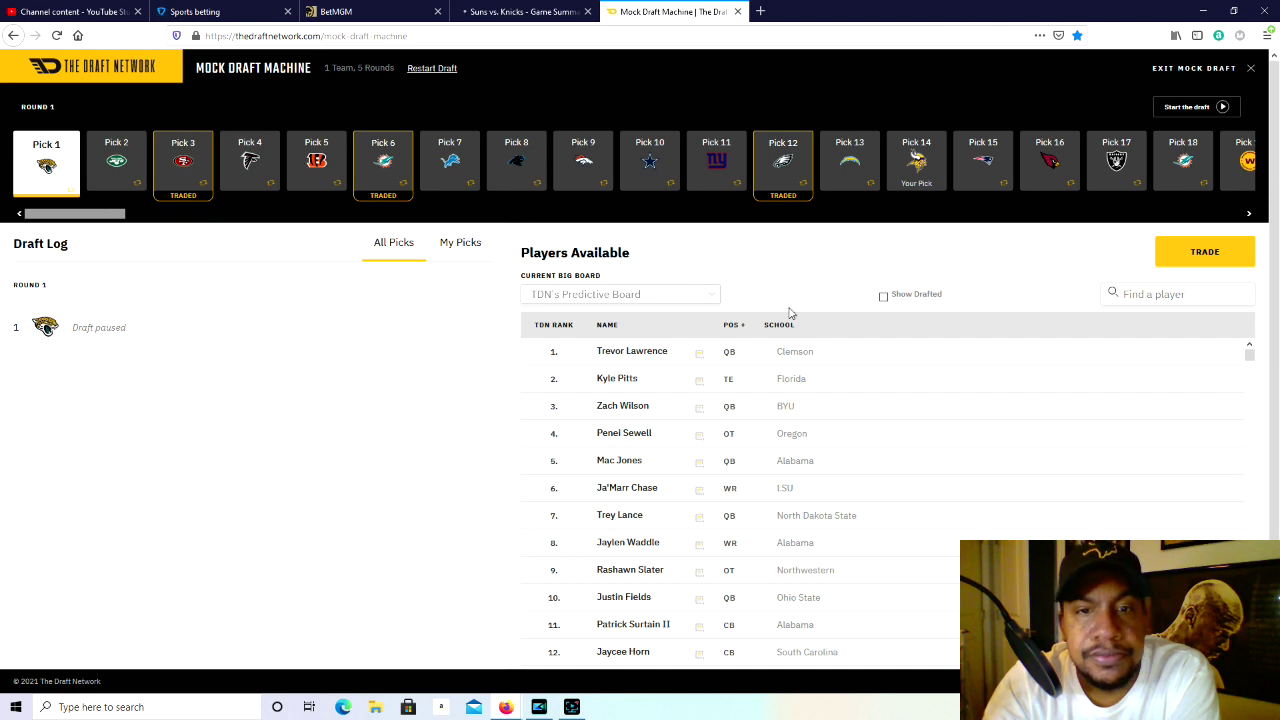
click(1176, 258)
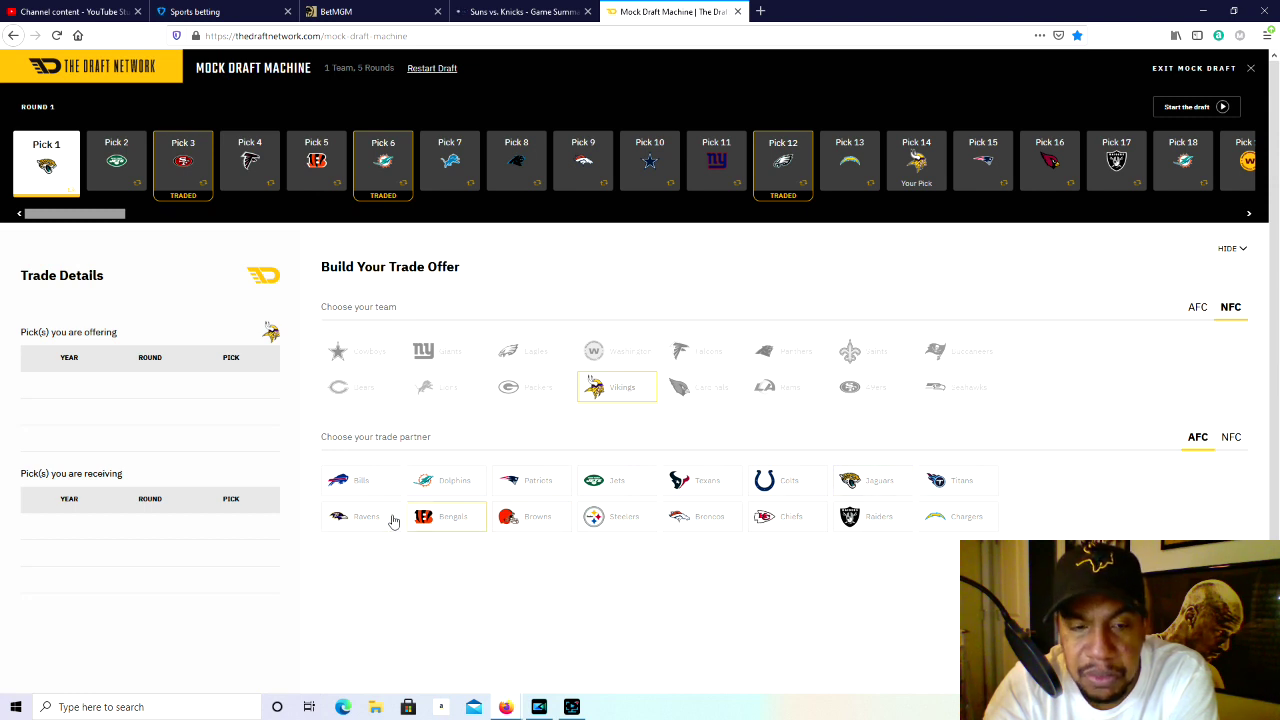
click(432, 520)
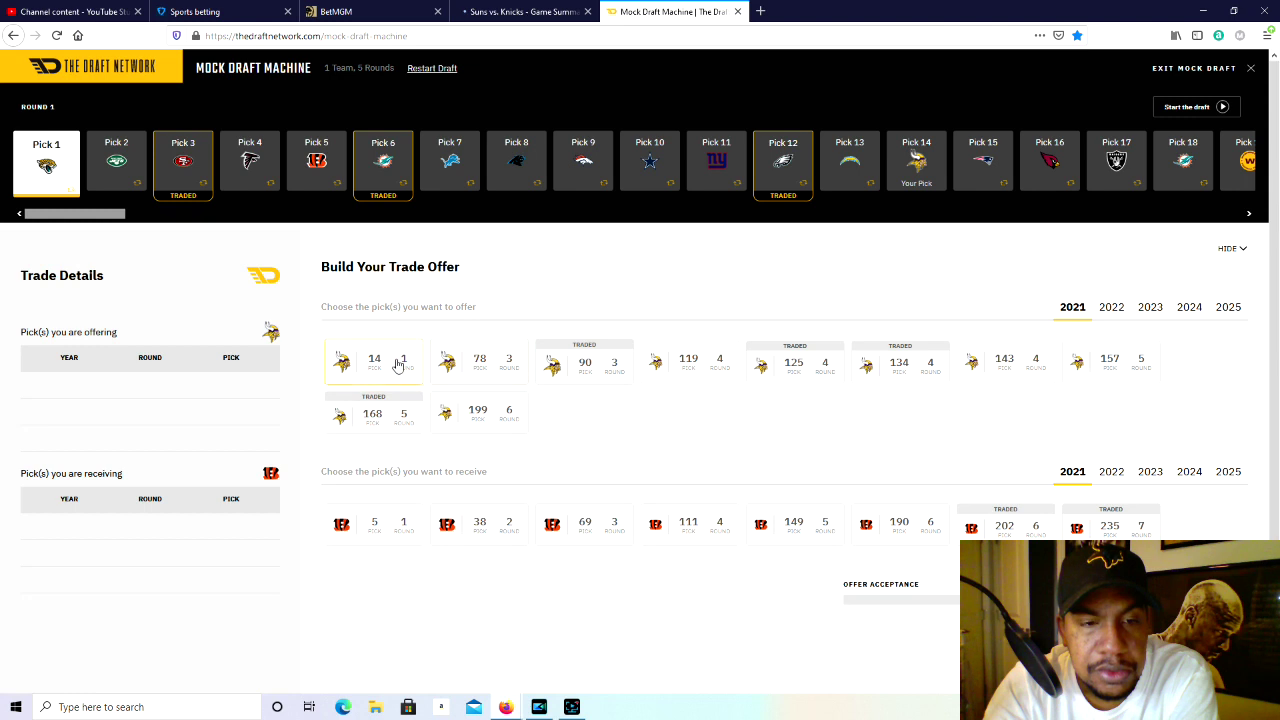
Request the Bengals' pick 5, settling the Vikings' offer on picks 14 and 90.
click(383, 518)
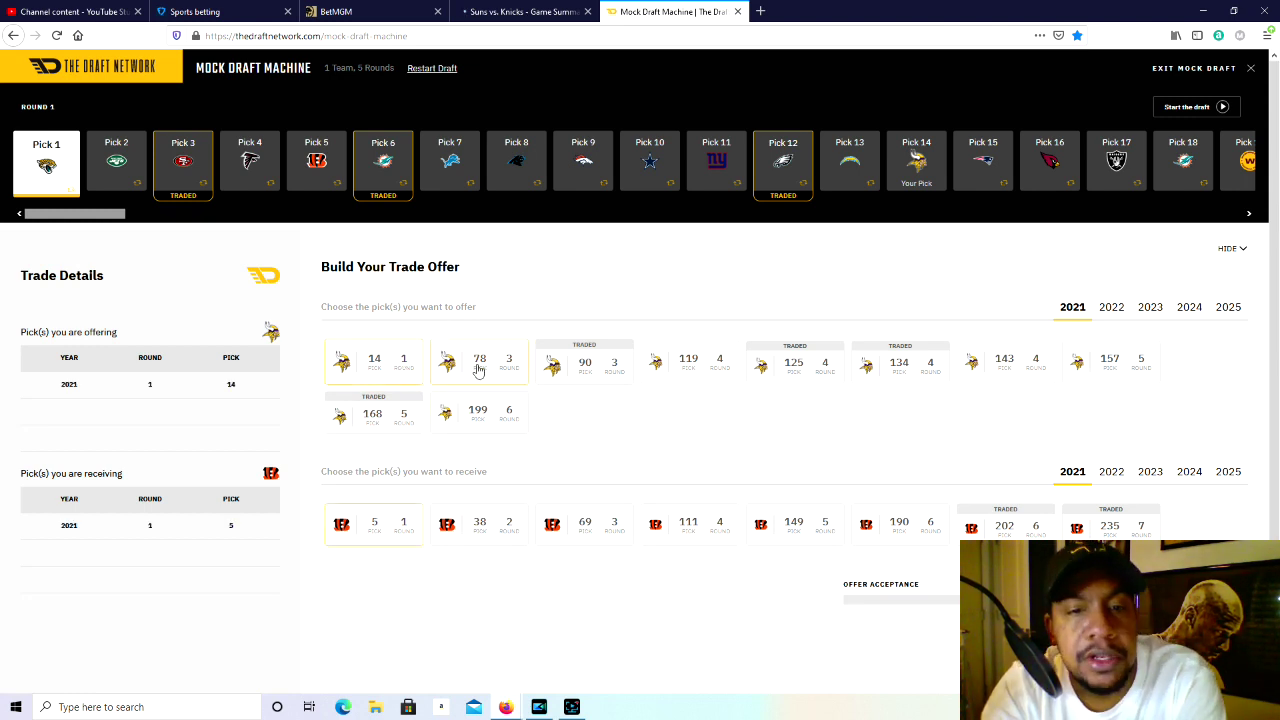
click(577, 376)
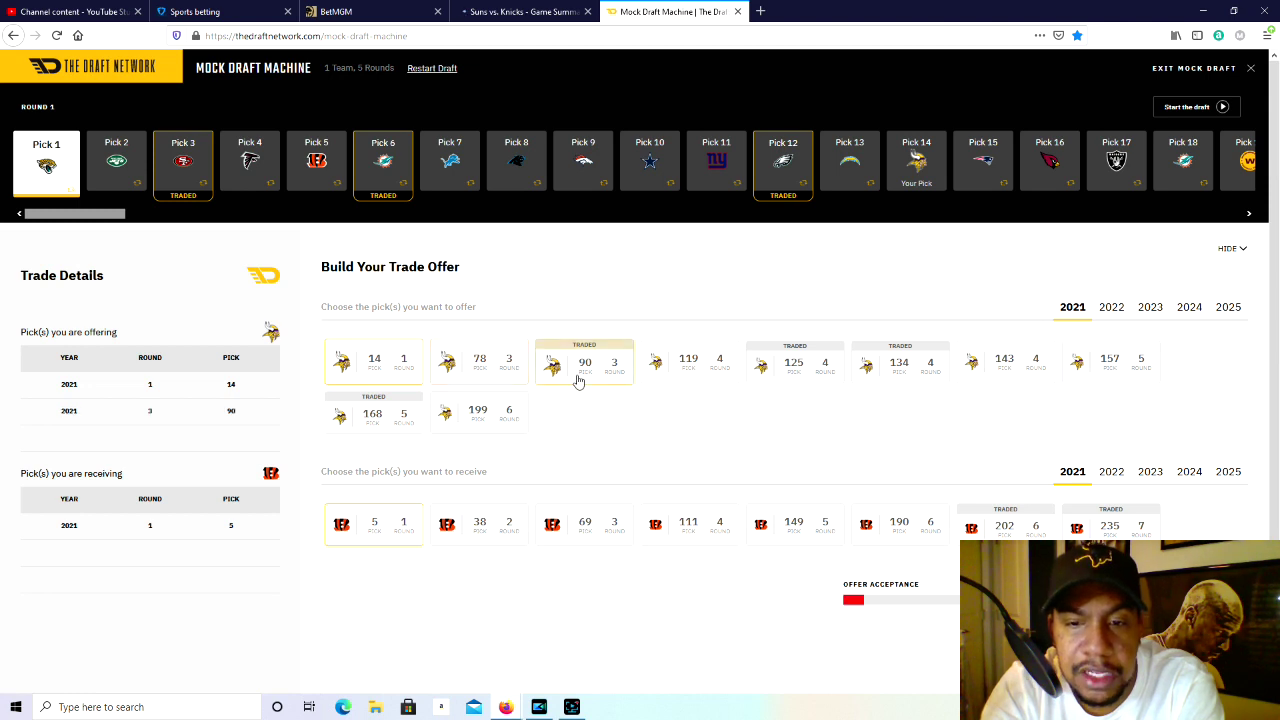
click(713, 368)
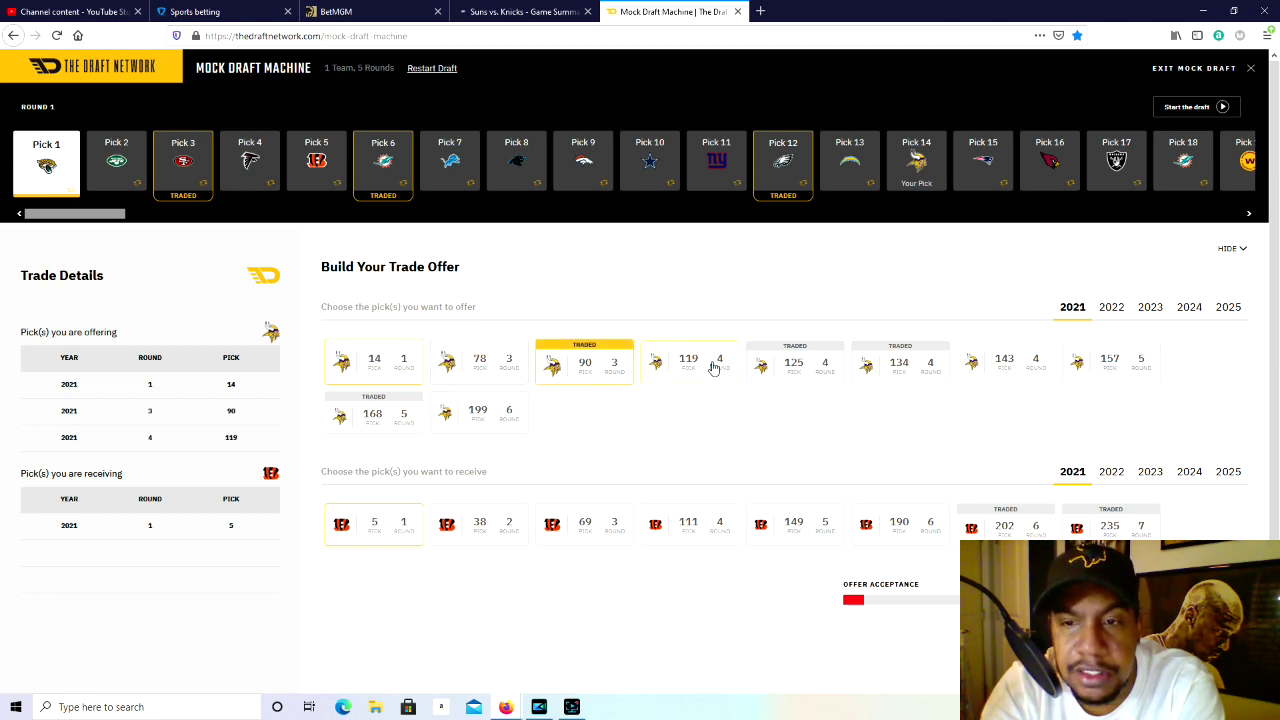
click(487, 379)
click(577, 370)
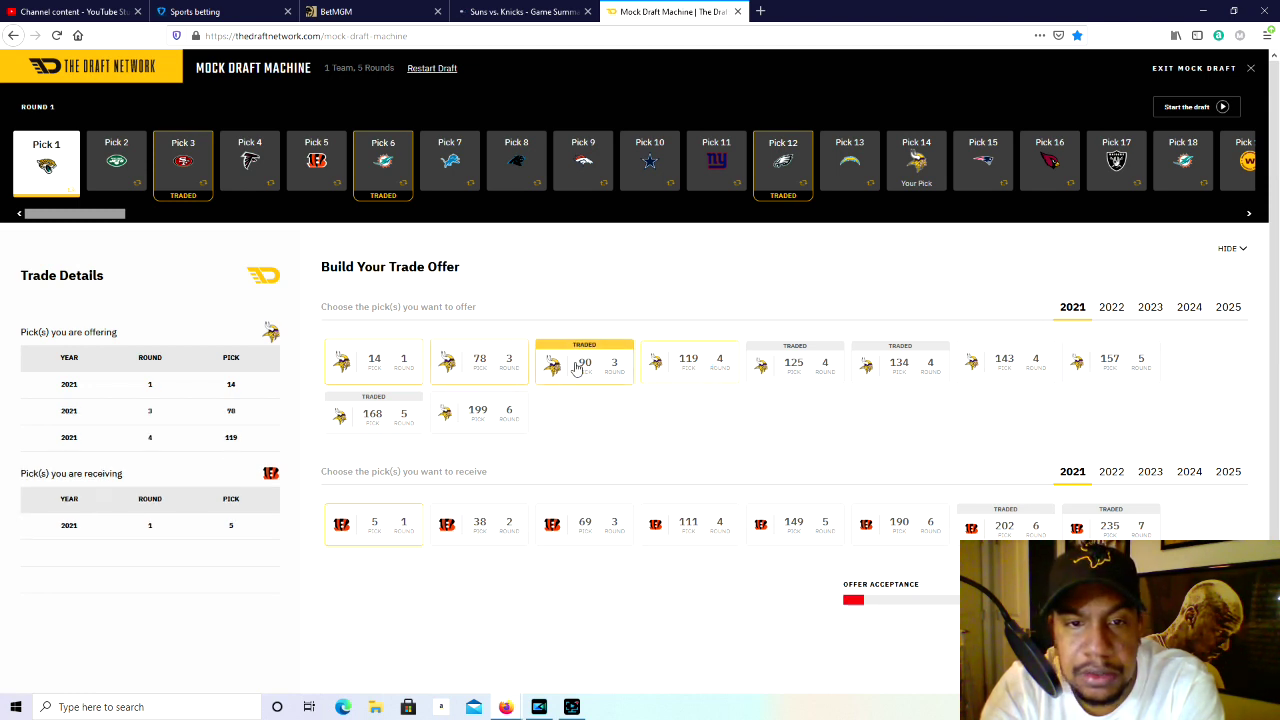
click(666, 380)
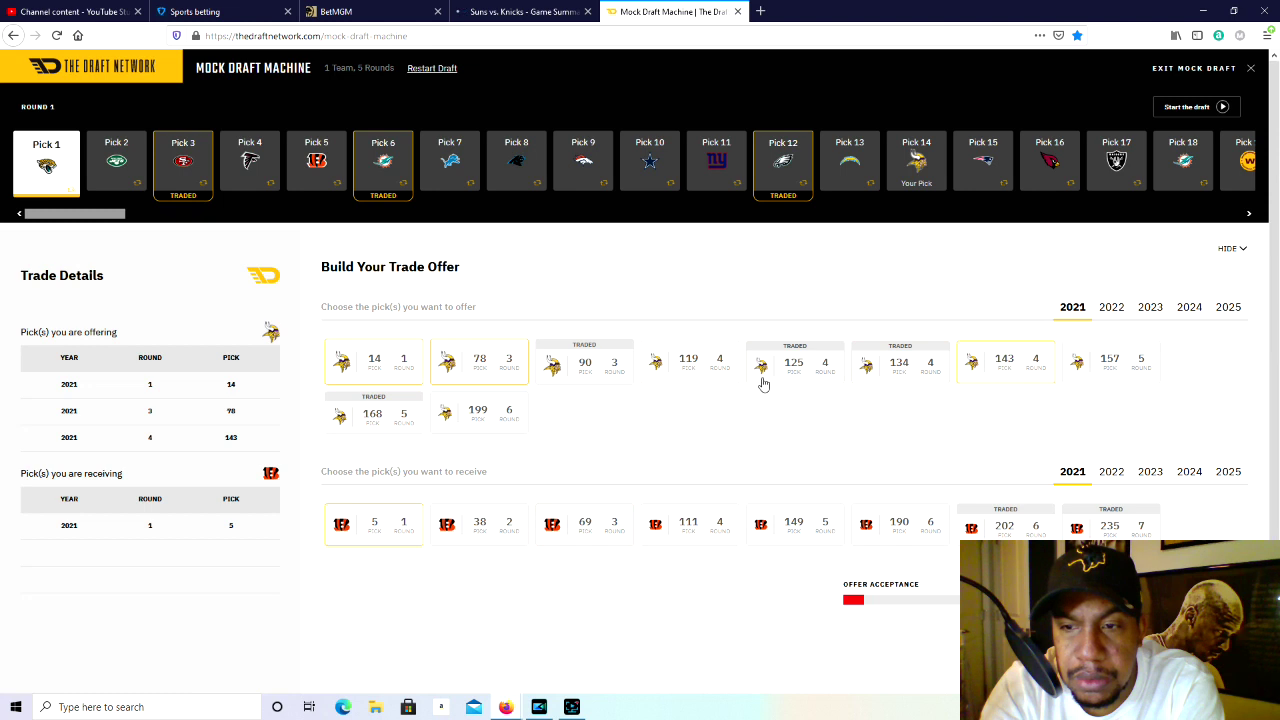
click(696, 386)
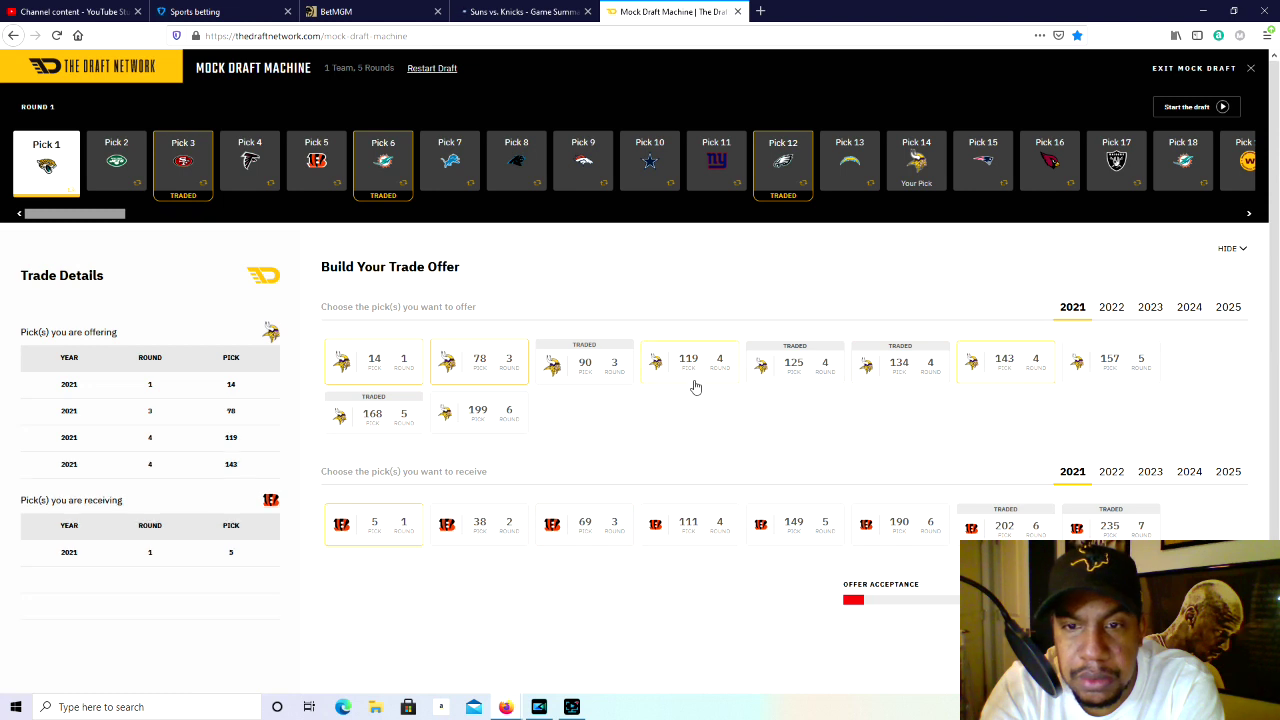
click(990, 372)
click(708, 377)
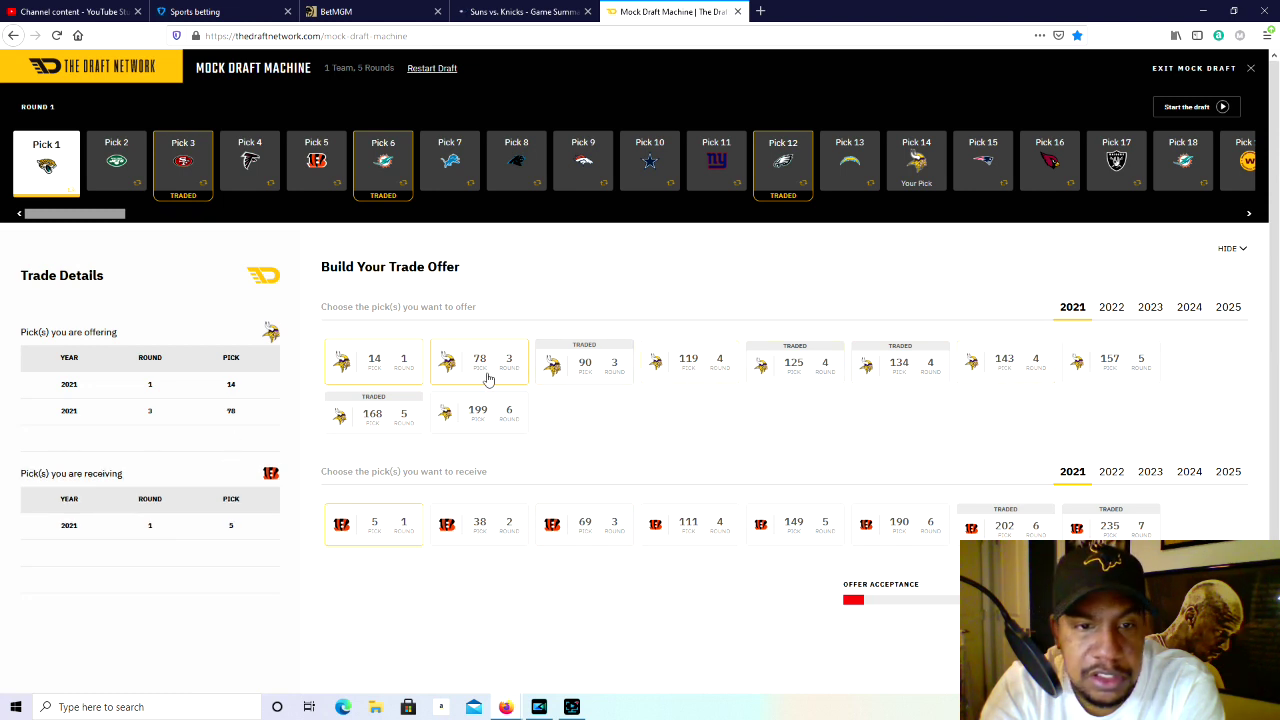
click(488, 379)
click(598, 372)
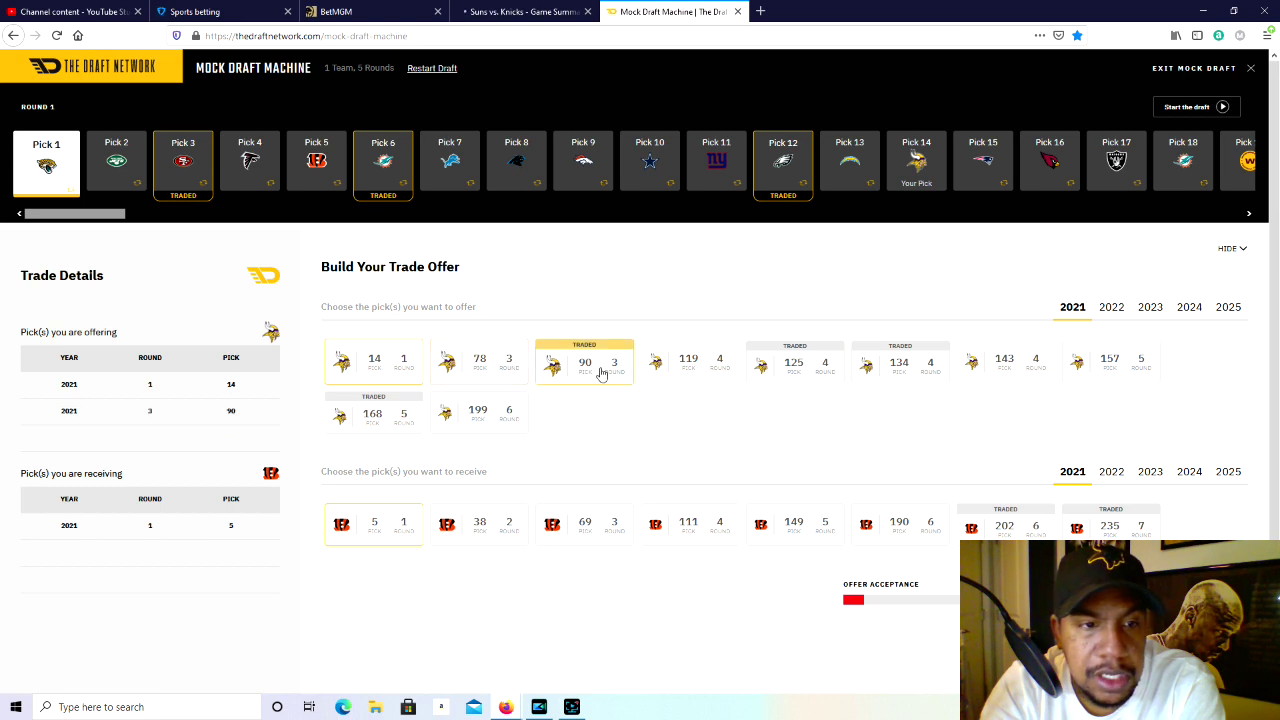
click(1112, 309)
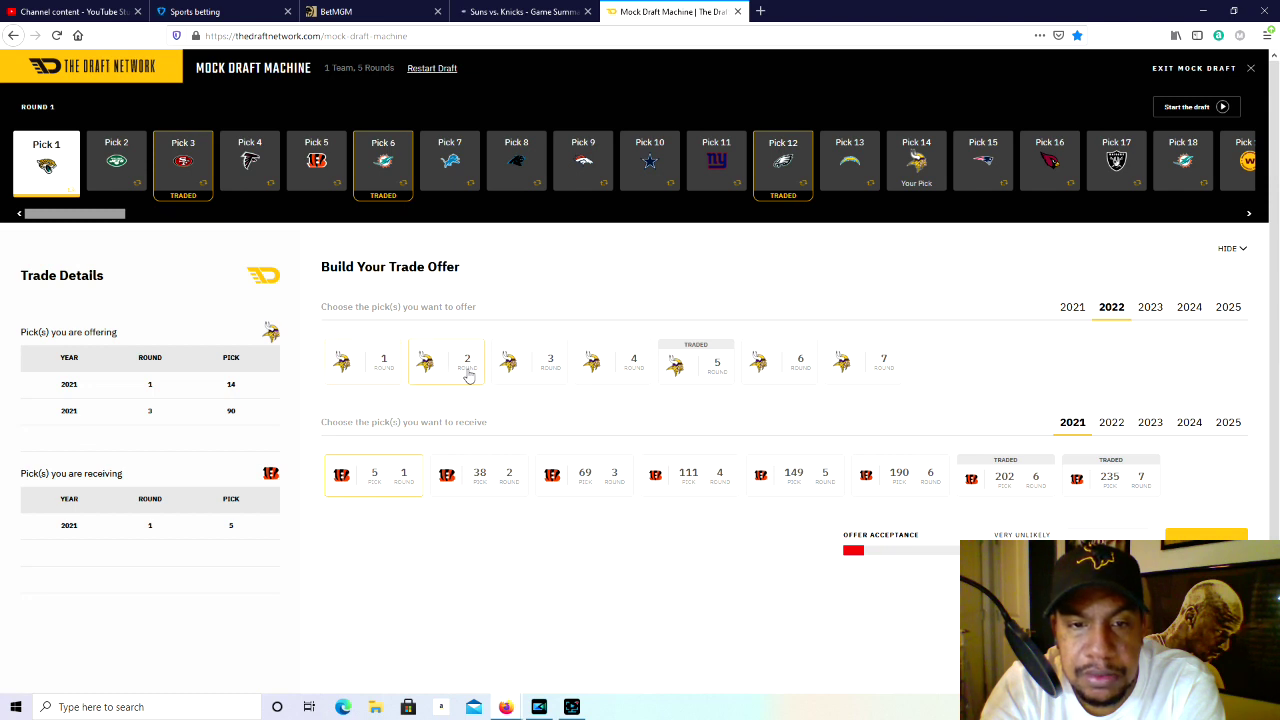
Add 2022 third/fourth and 2023 first-round picks to the offer, then start the draft unsent.
click(491, 376)
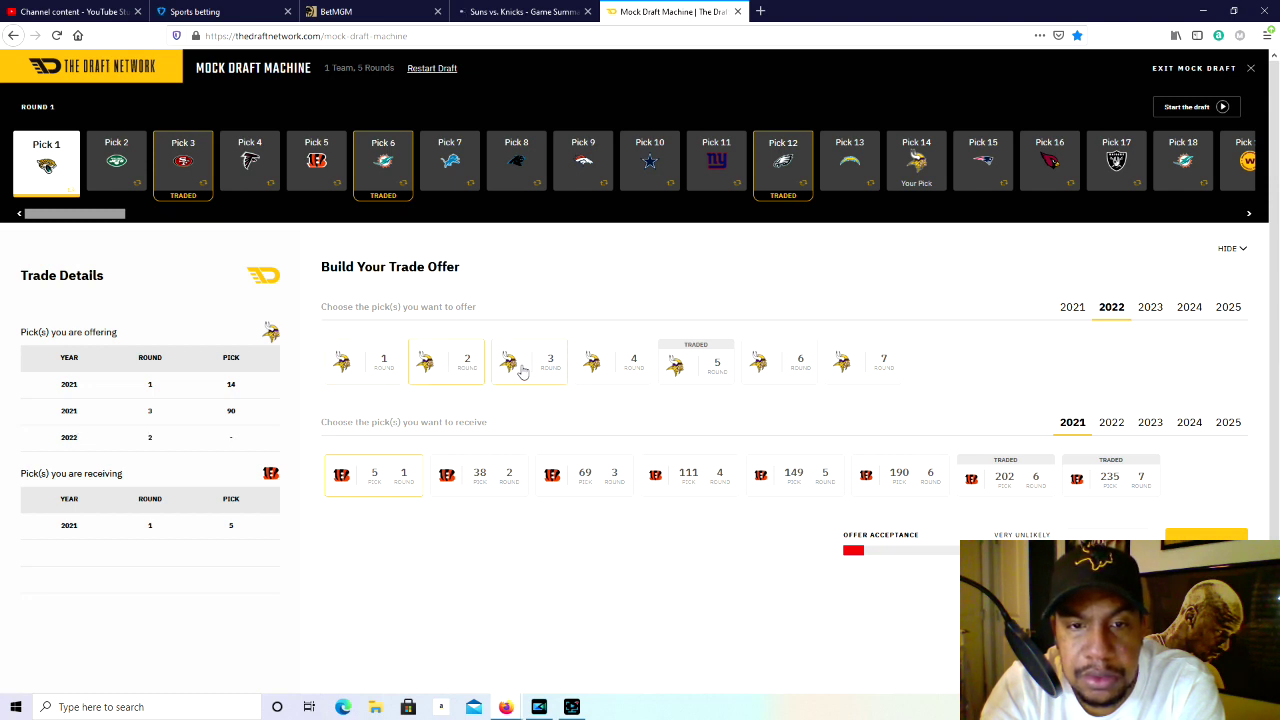
click(522, 372)
click(466, 370)
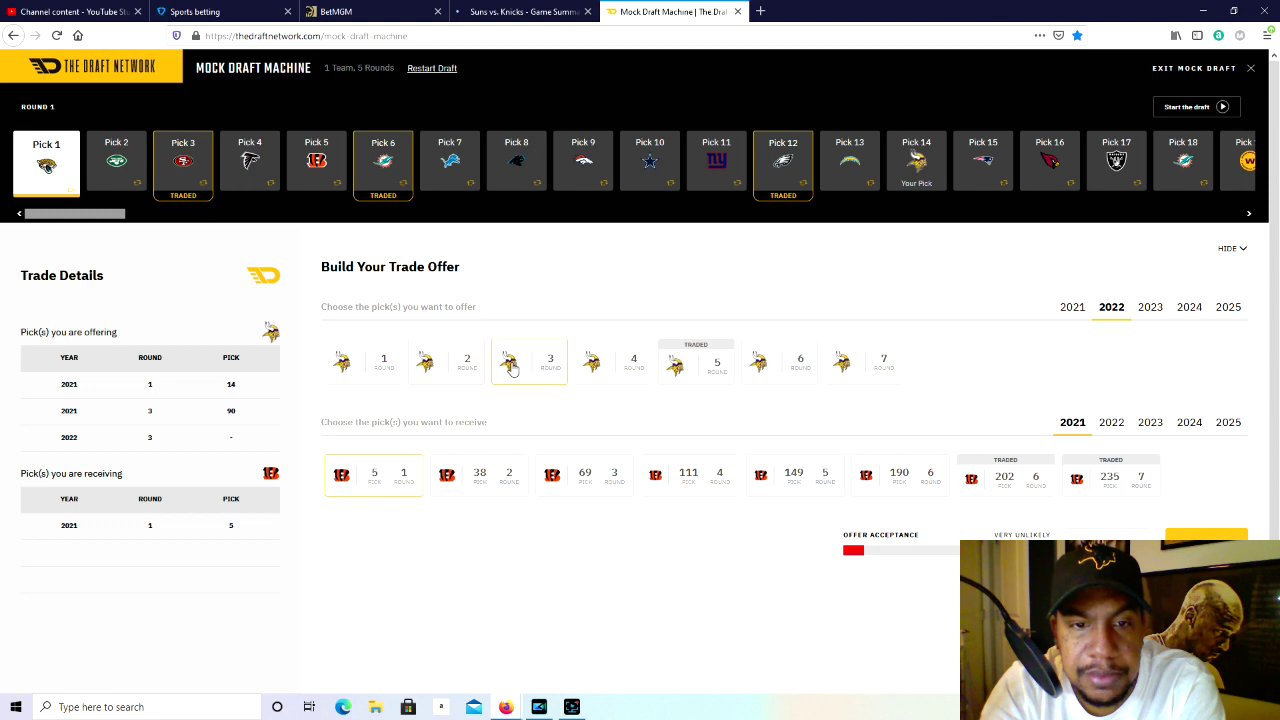
click(608, 374)
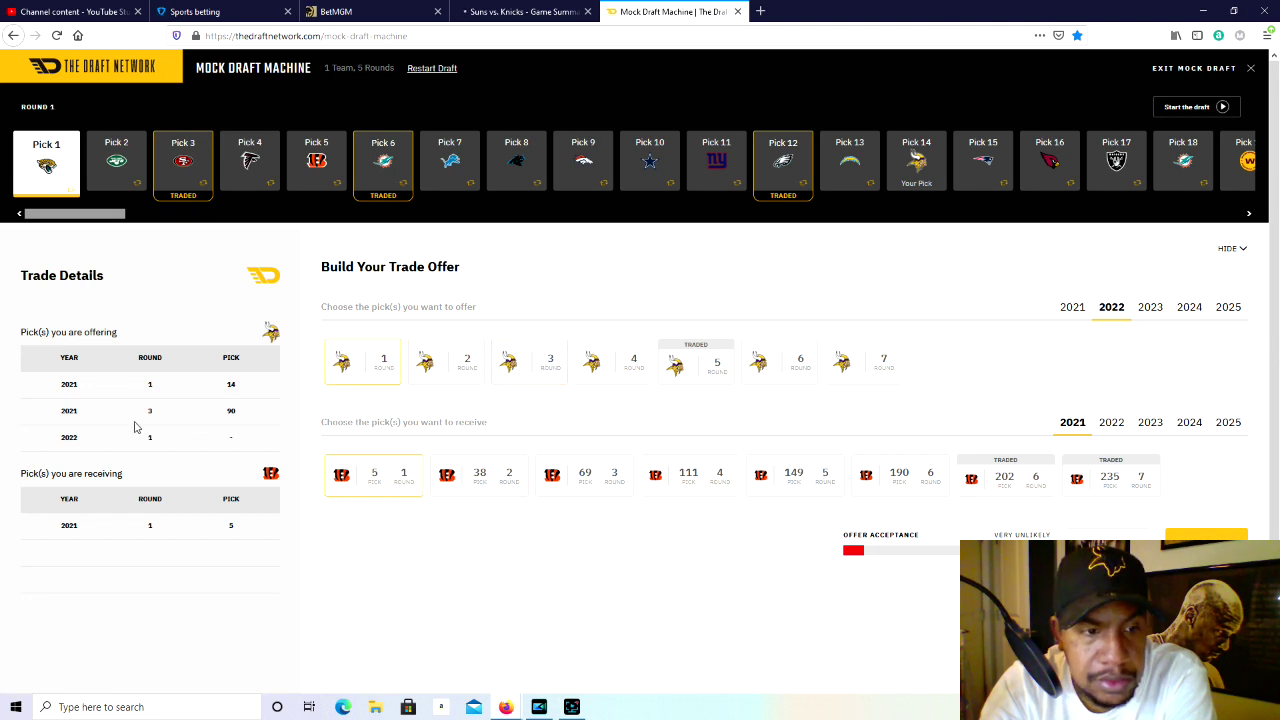
click(1147, 310)
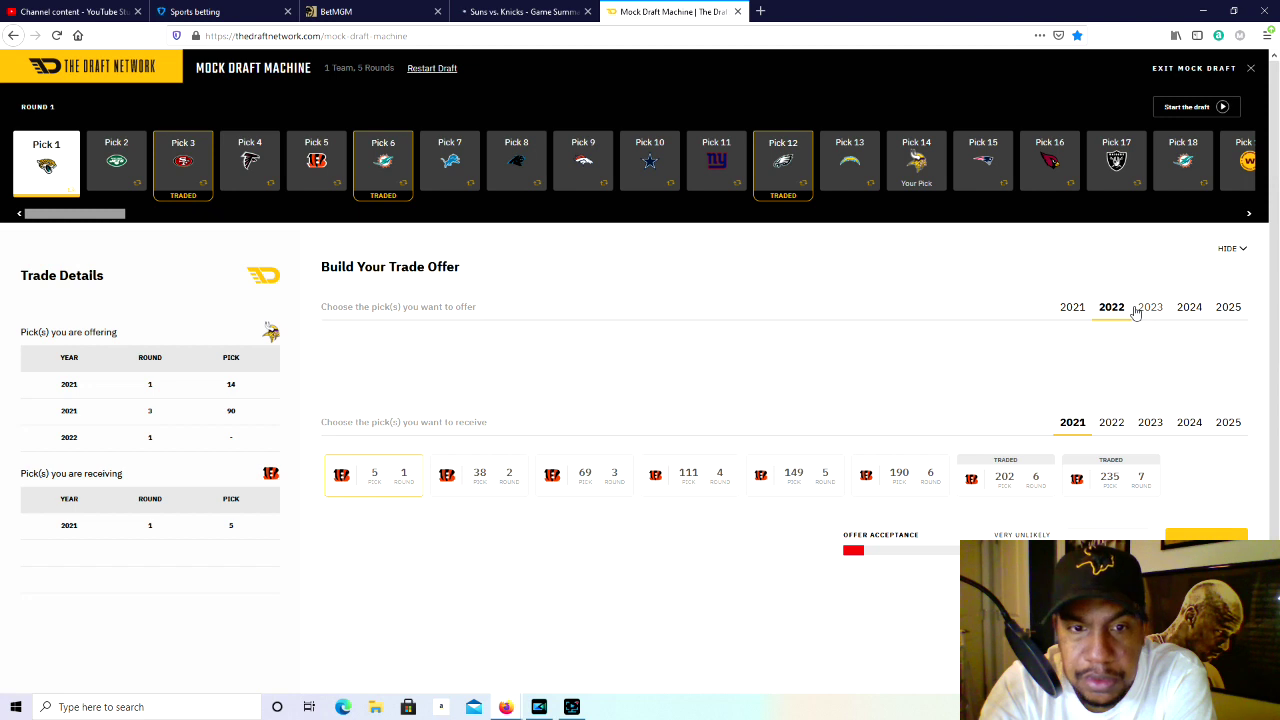
click(352, 363)
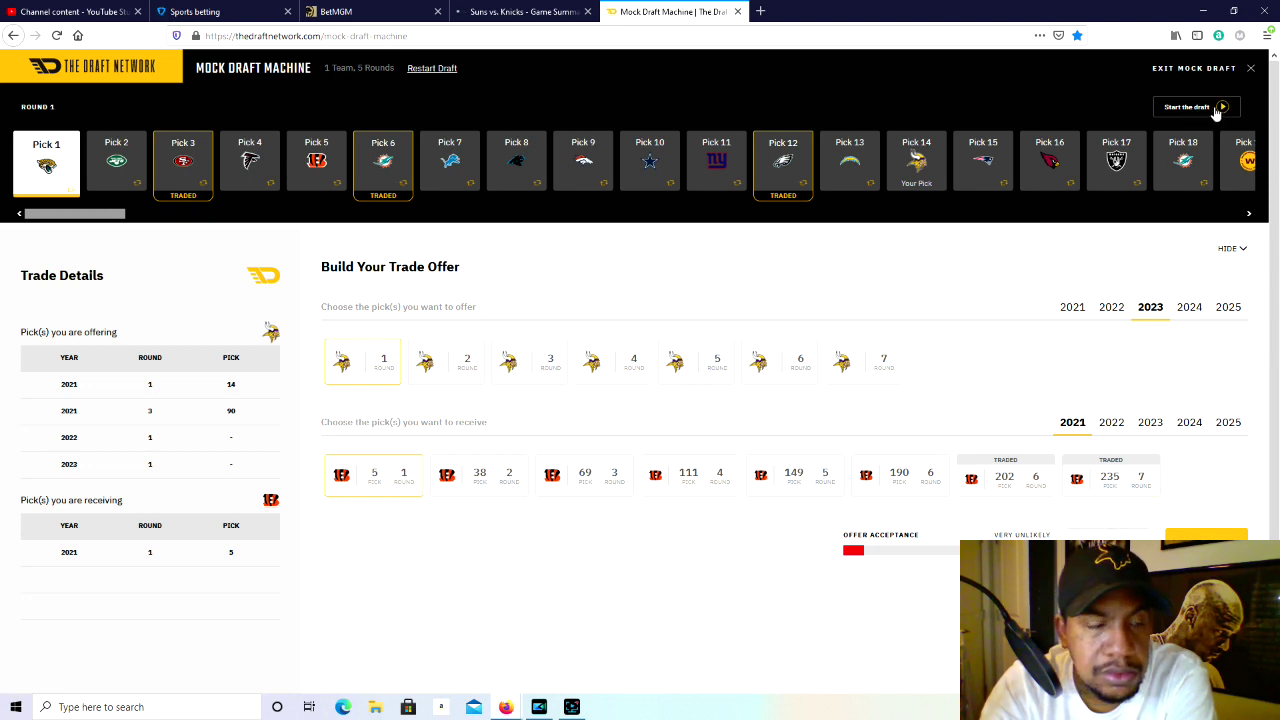
click(1215, 112)
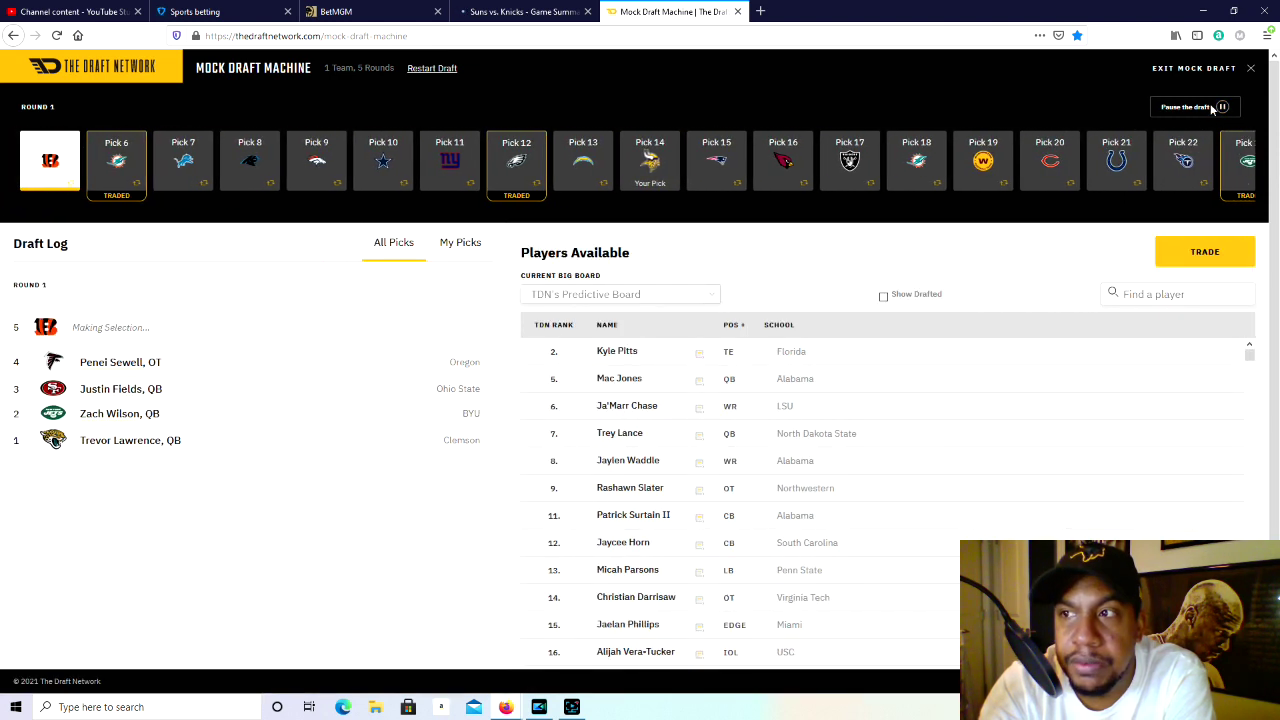
Pause the draft at pick 7, after Chase and Waddle go fifth and sixth.
click(1222, 108)
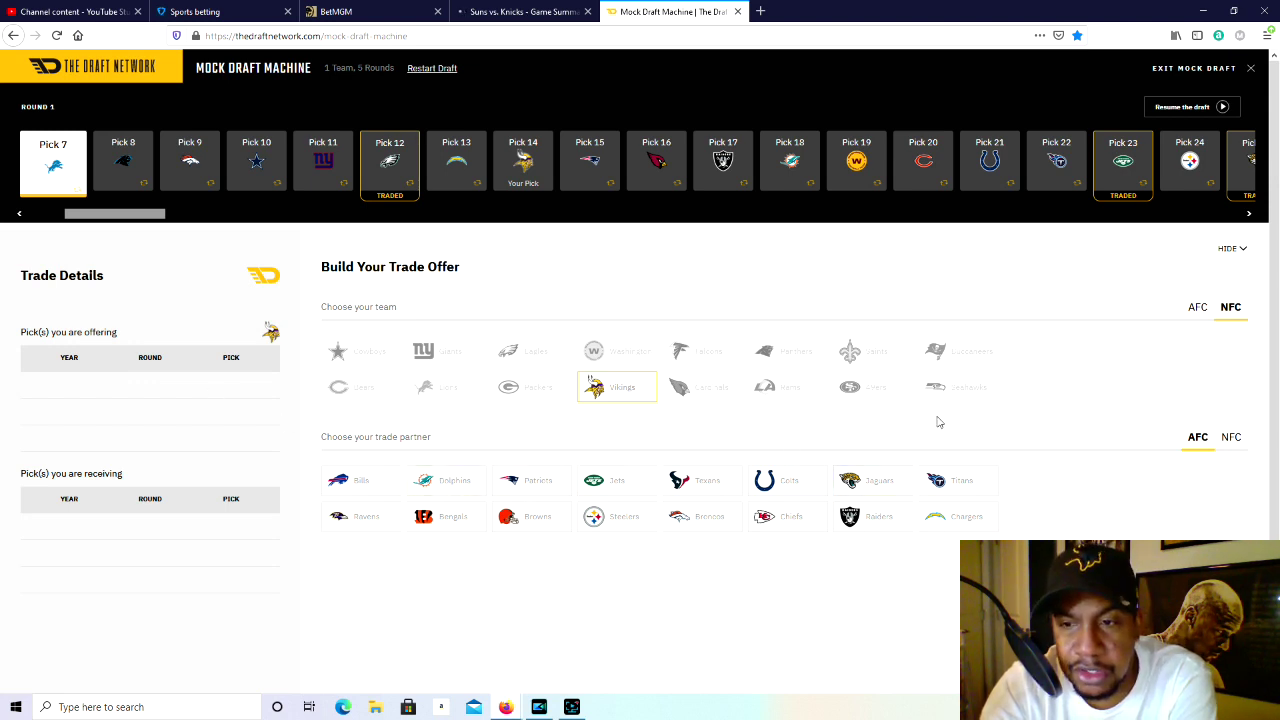
Choose the Lions as trade partner and request pick 7, trying picks 78 and 90.
click(1231, 437)
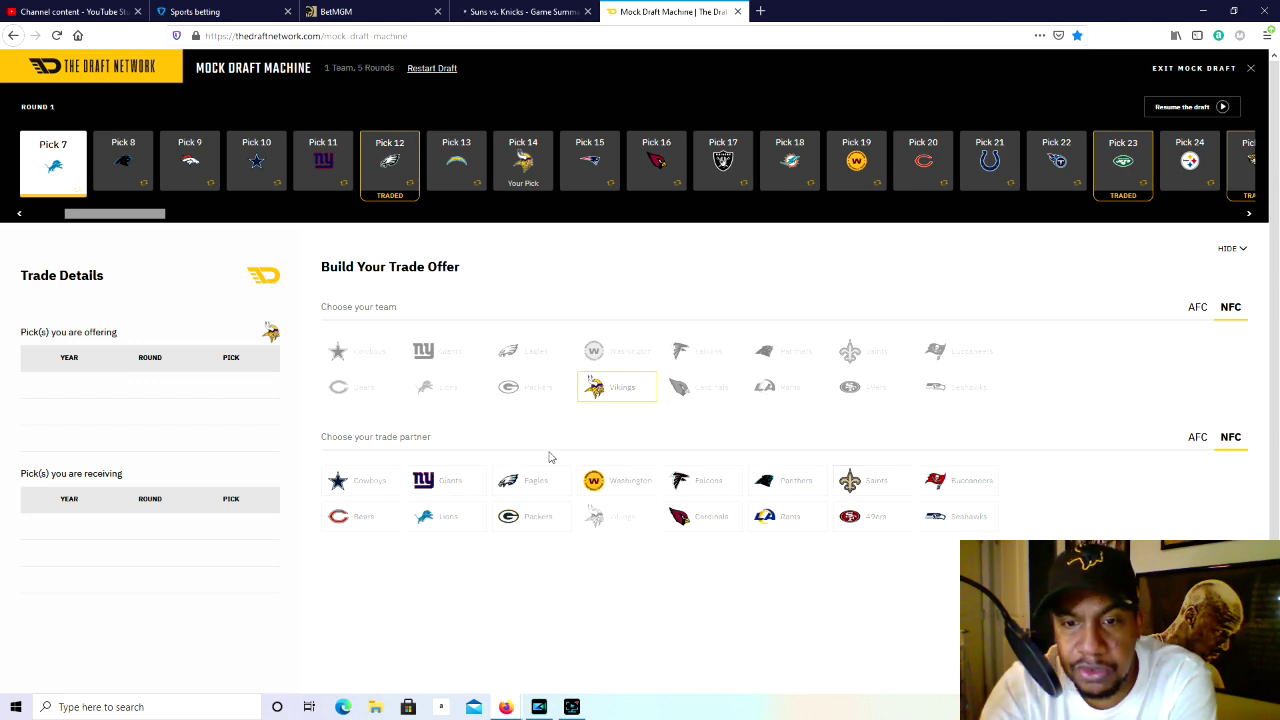
click(412, 516)
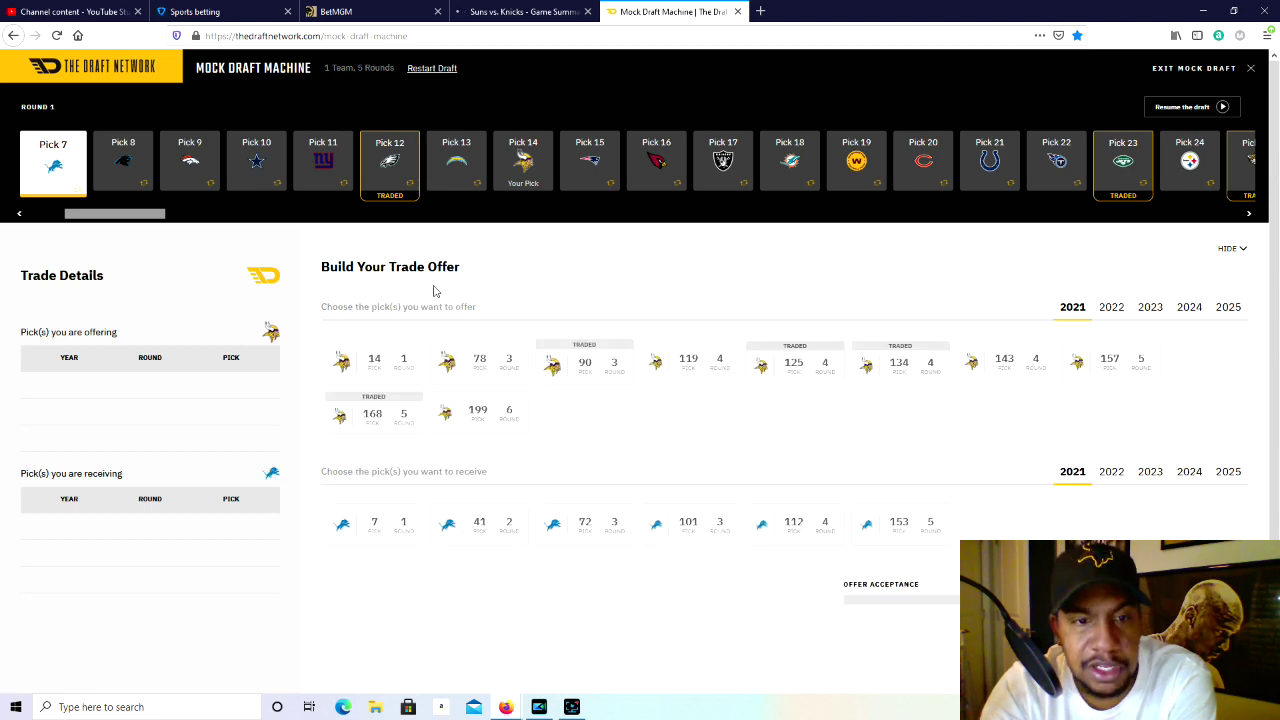
click(372, 520)
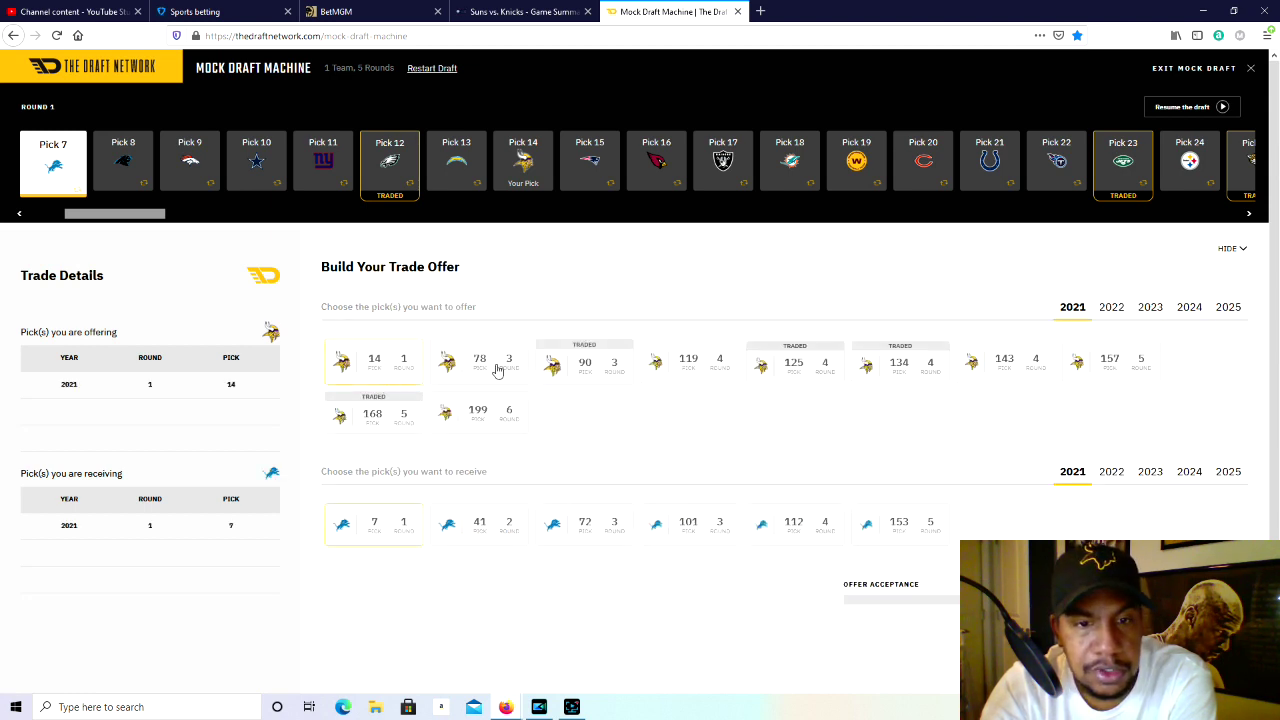
click(497, 370)
click(563, 375)
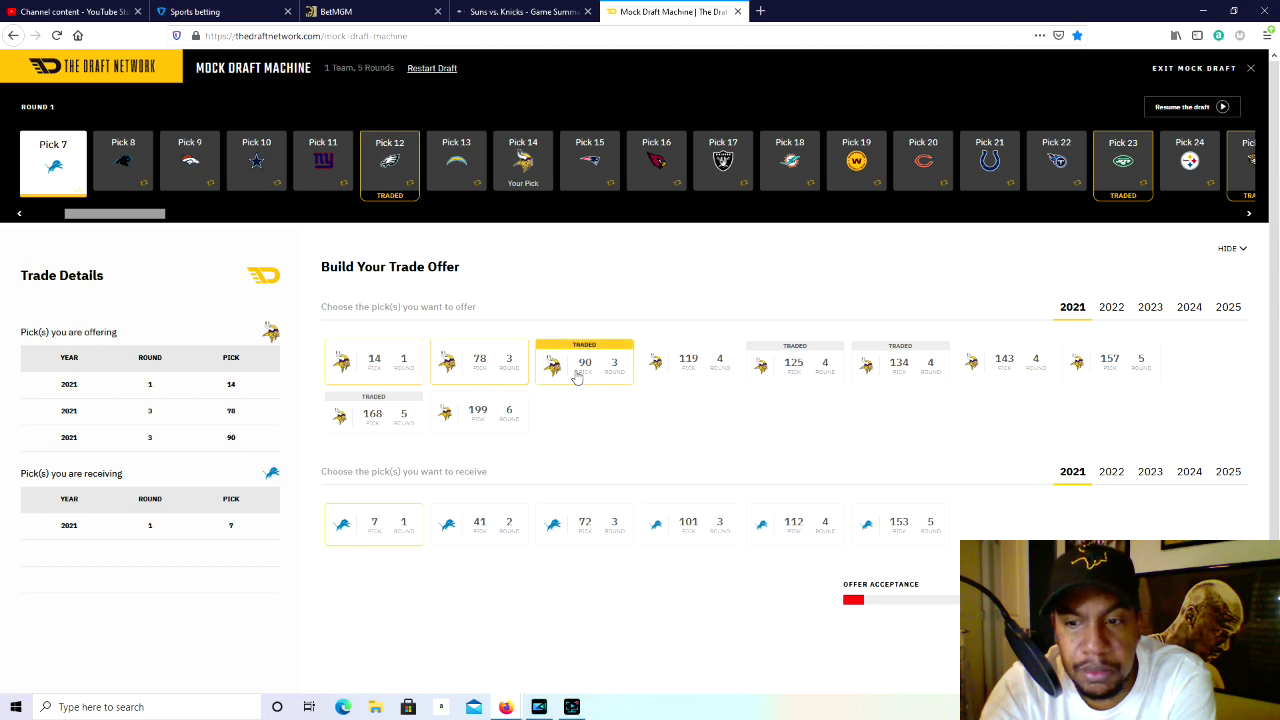
click(551, 372)
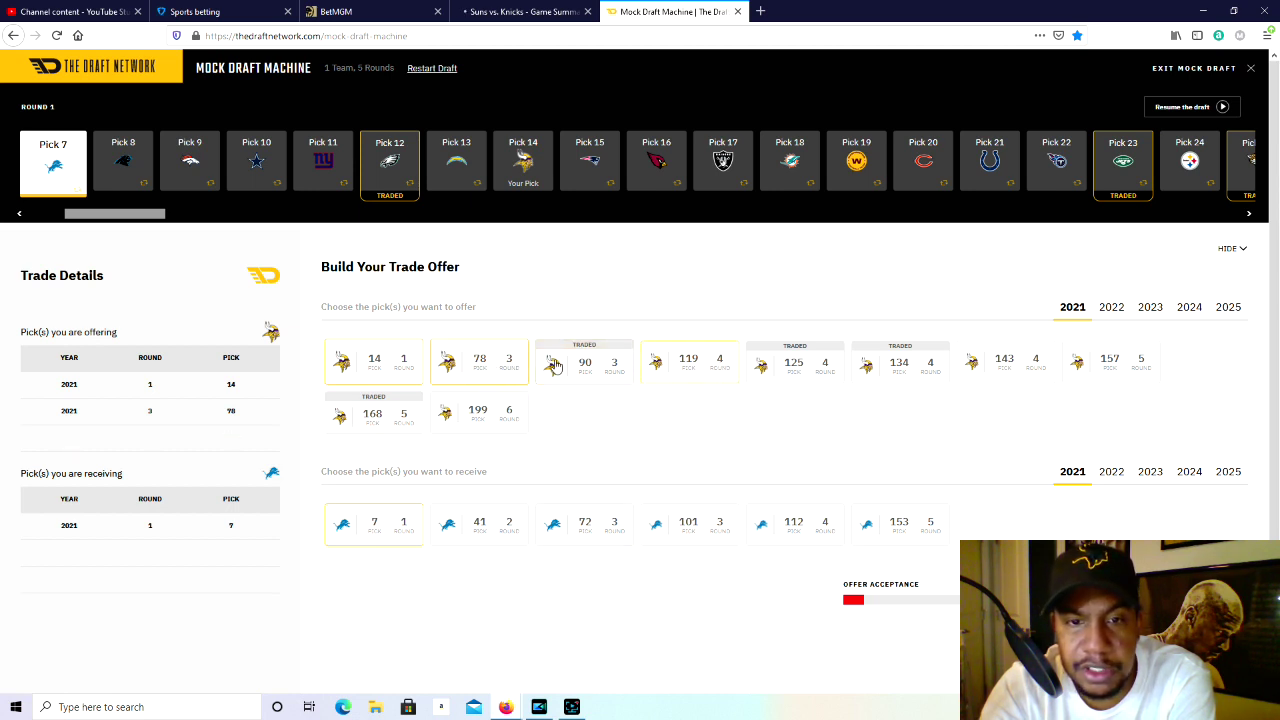
click(502, 365)
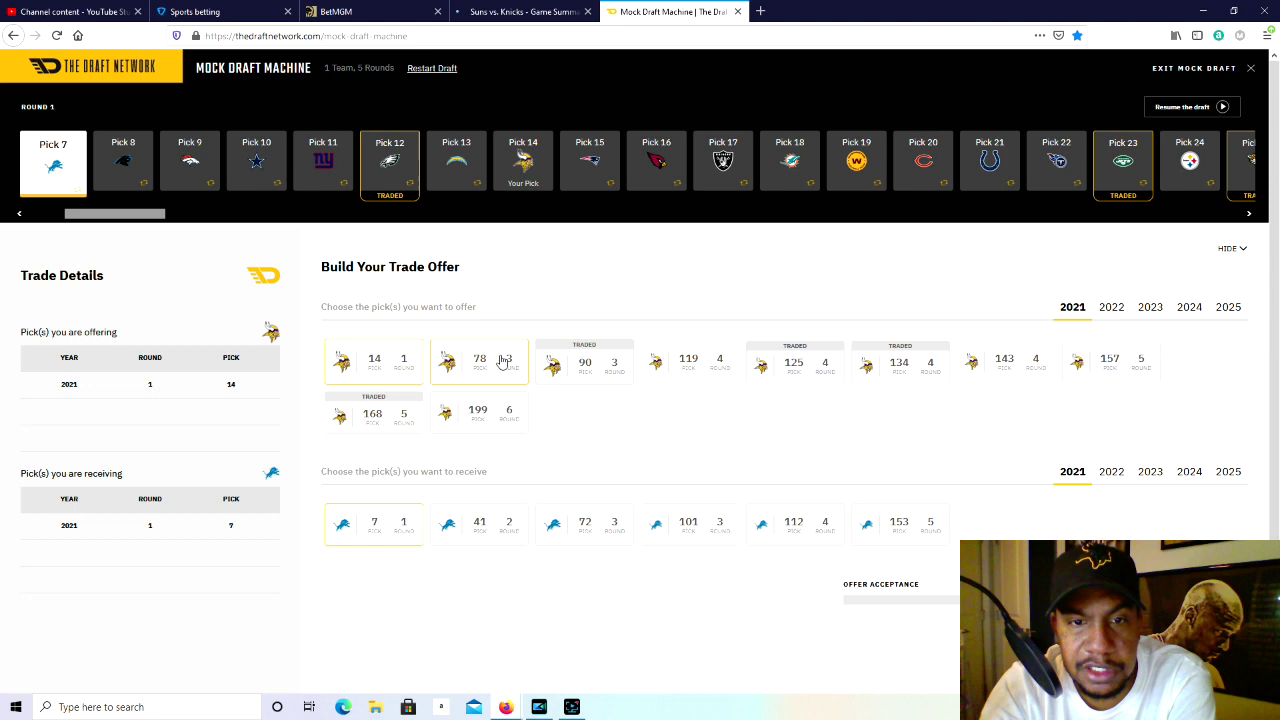
Try the Vikings' 2022 first-round pick, then add the 2022 second-round pick.
click(1112, 308)
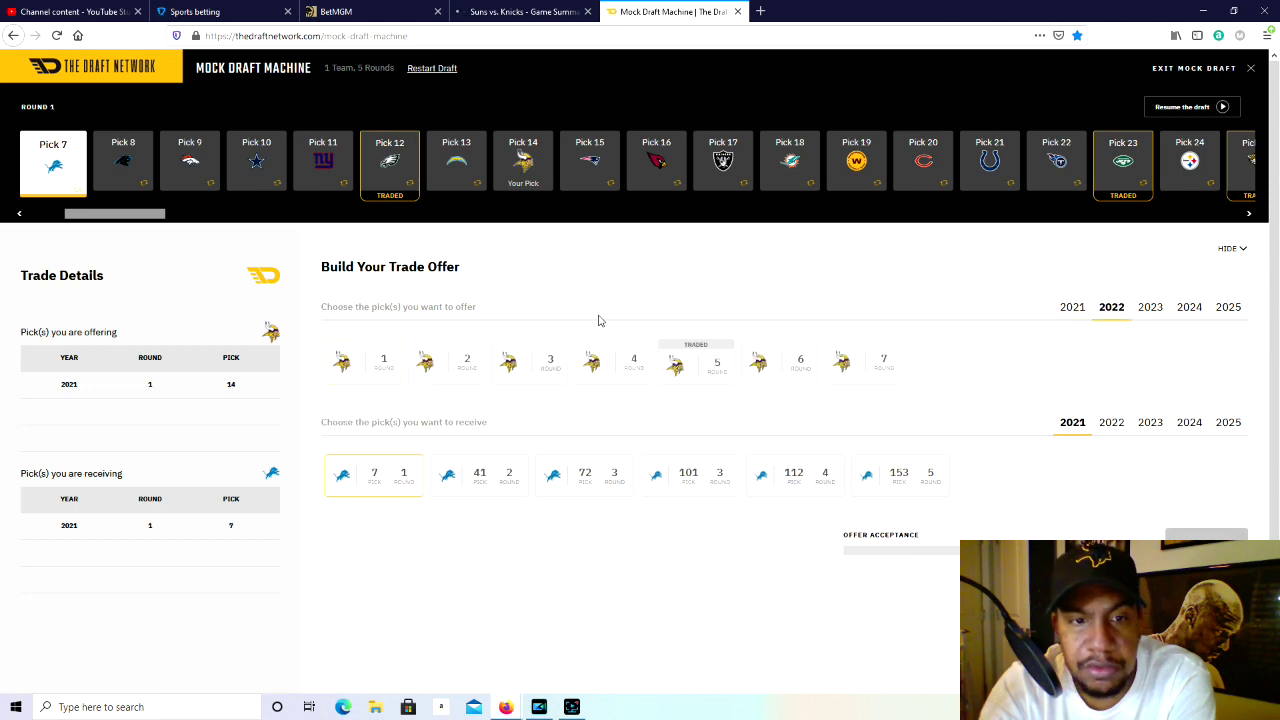
click(368, 372)
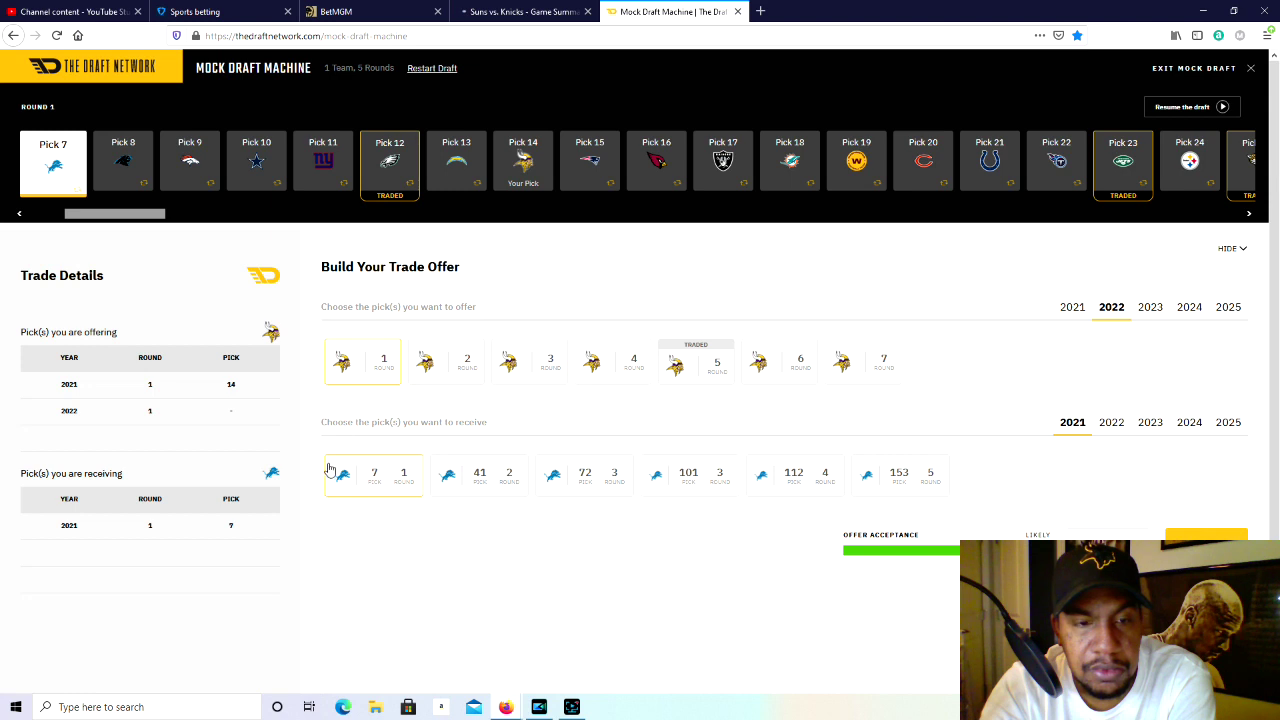
click(379, 363)
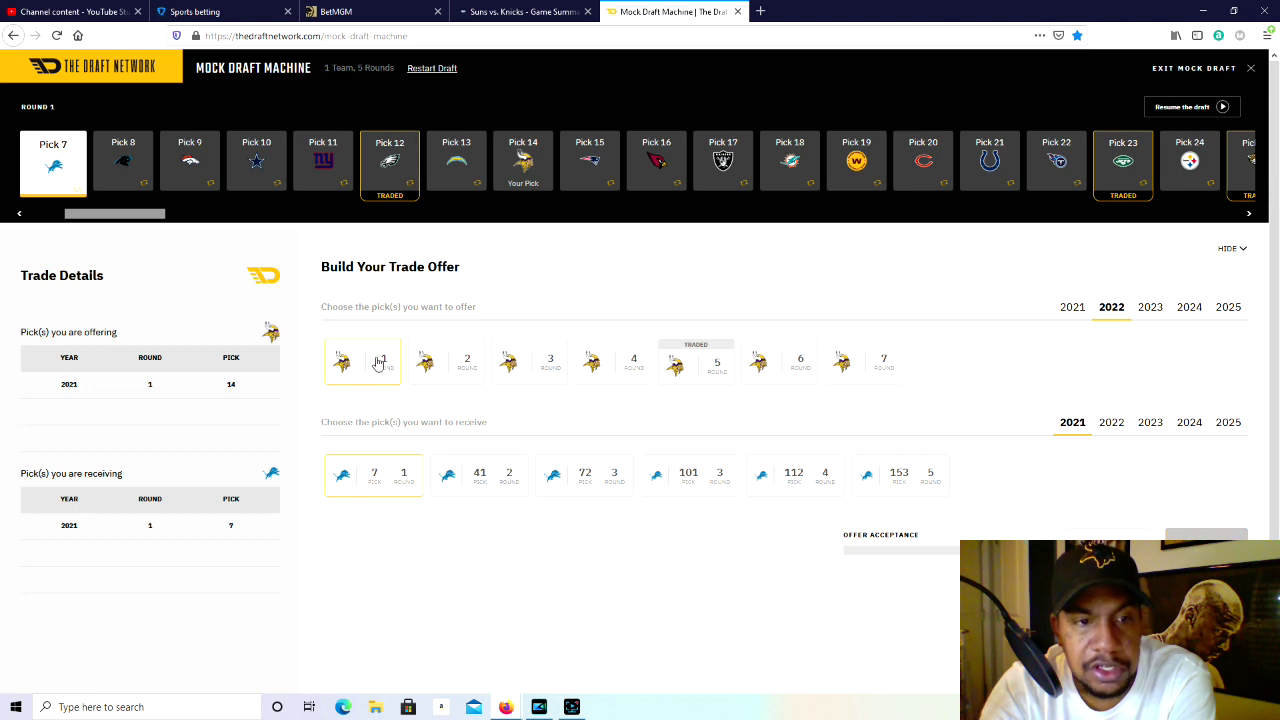
click(372, 368)
click(388, 376)
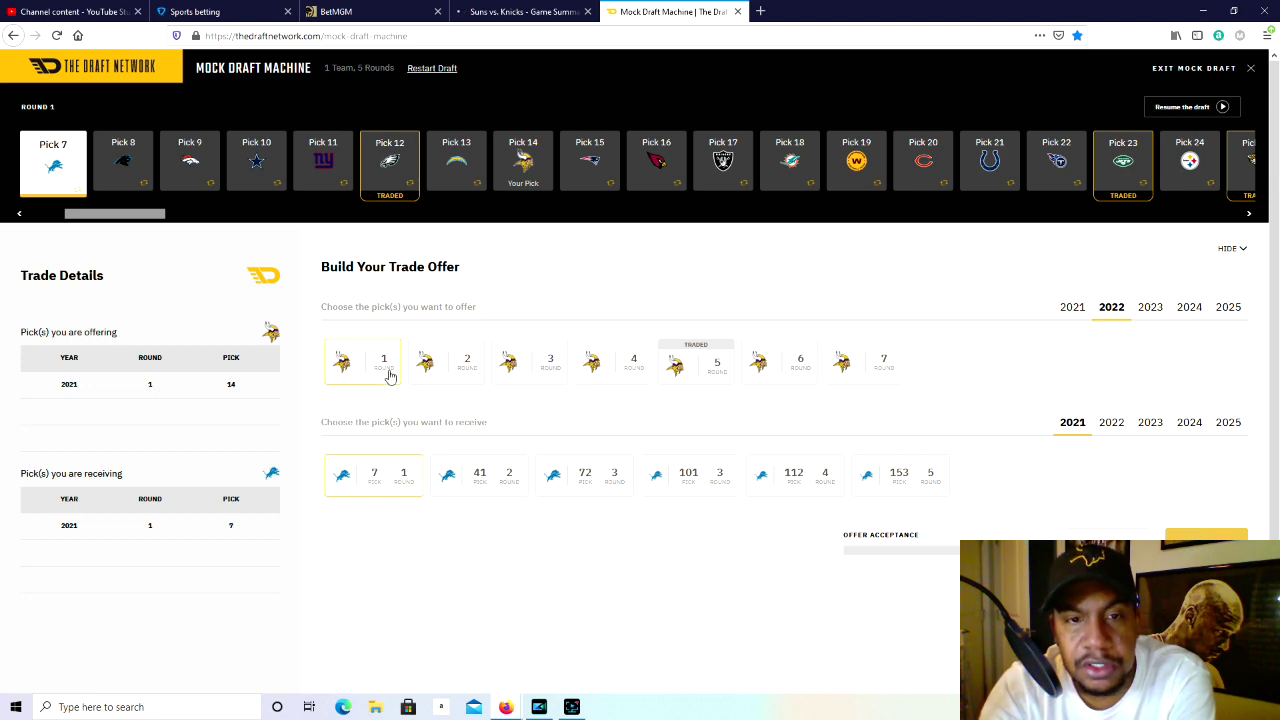
click(448, 372)
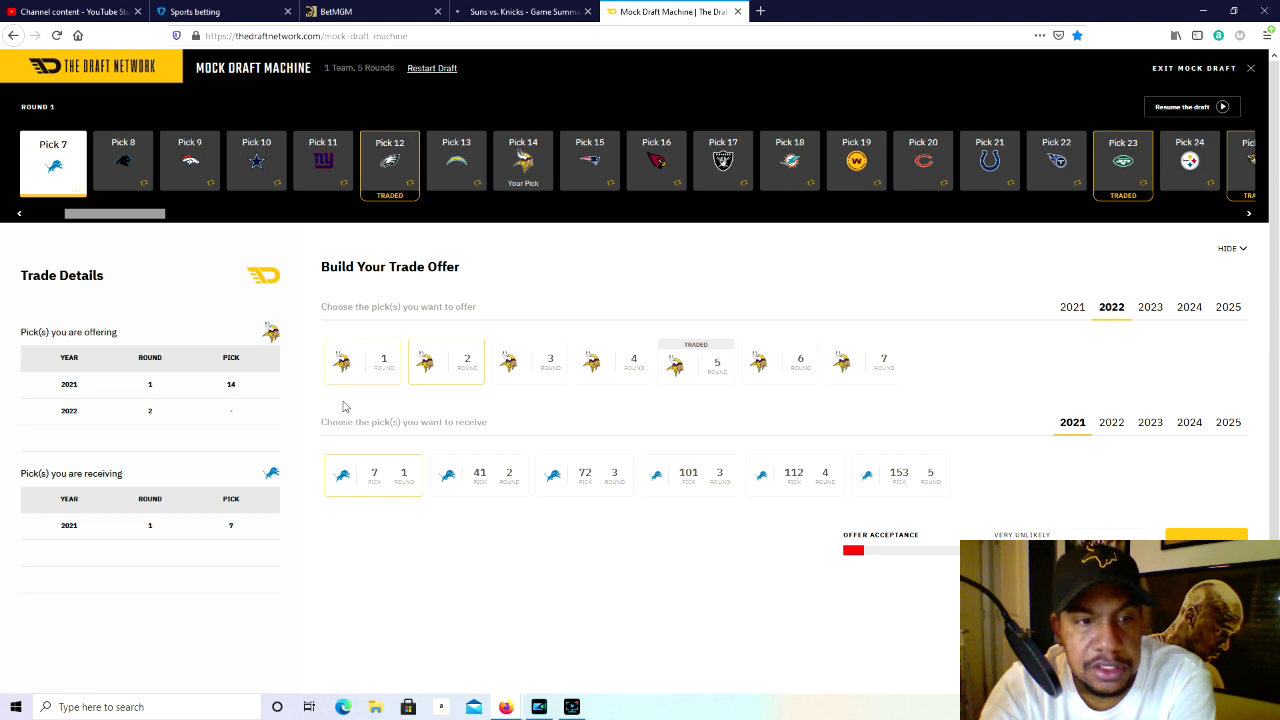
Put 2021 picks 78 and 168 into the offer, then resume the draft without proposing.
click(1075, 310)
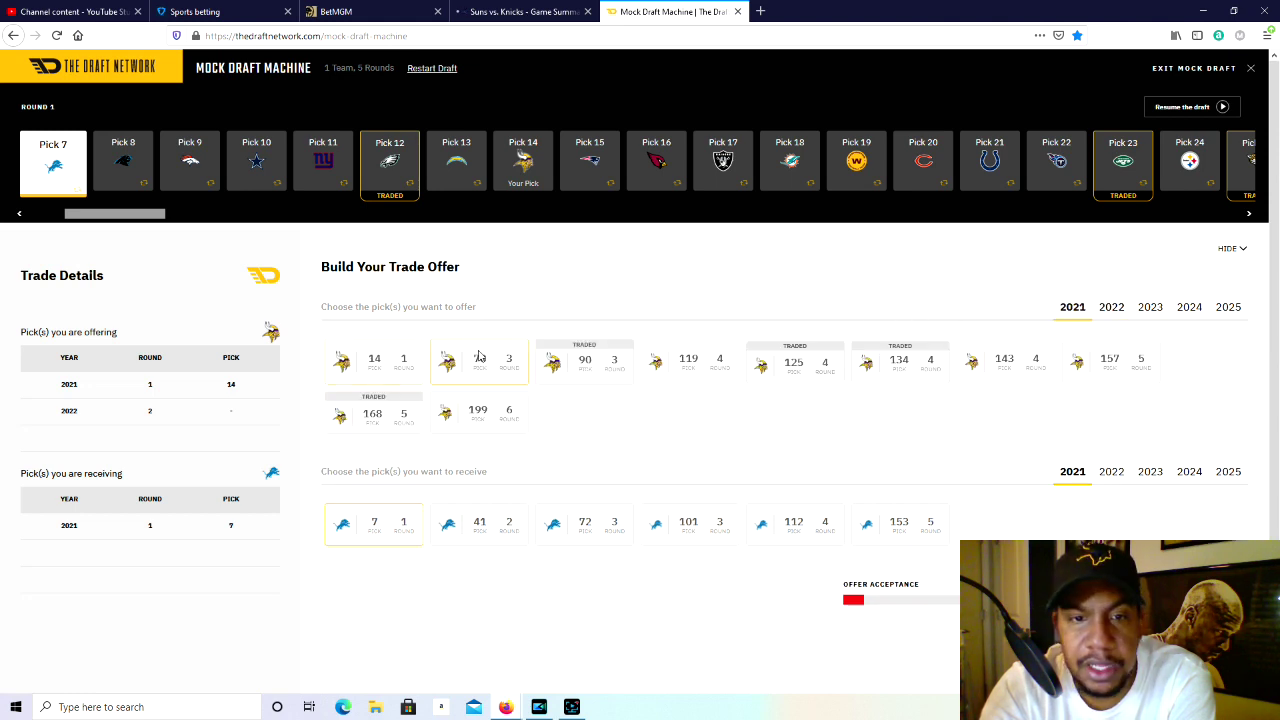
click(492, 372)
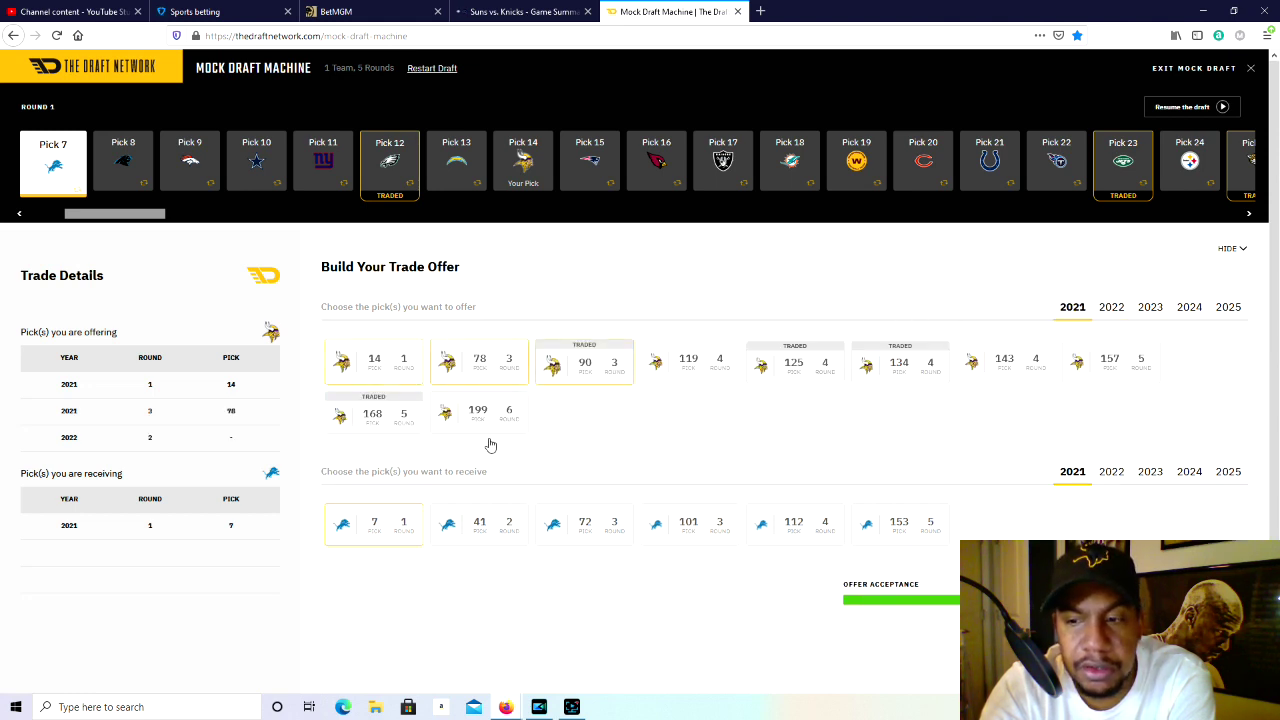
click(480, 370)
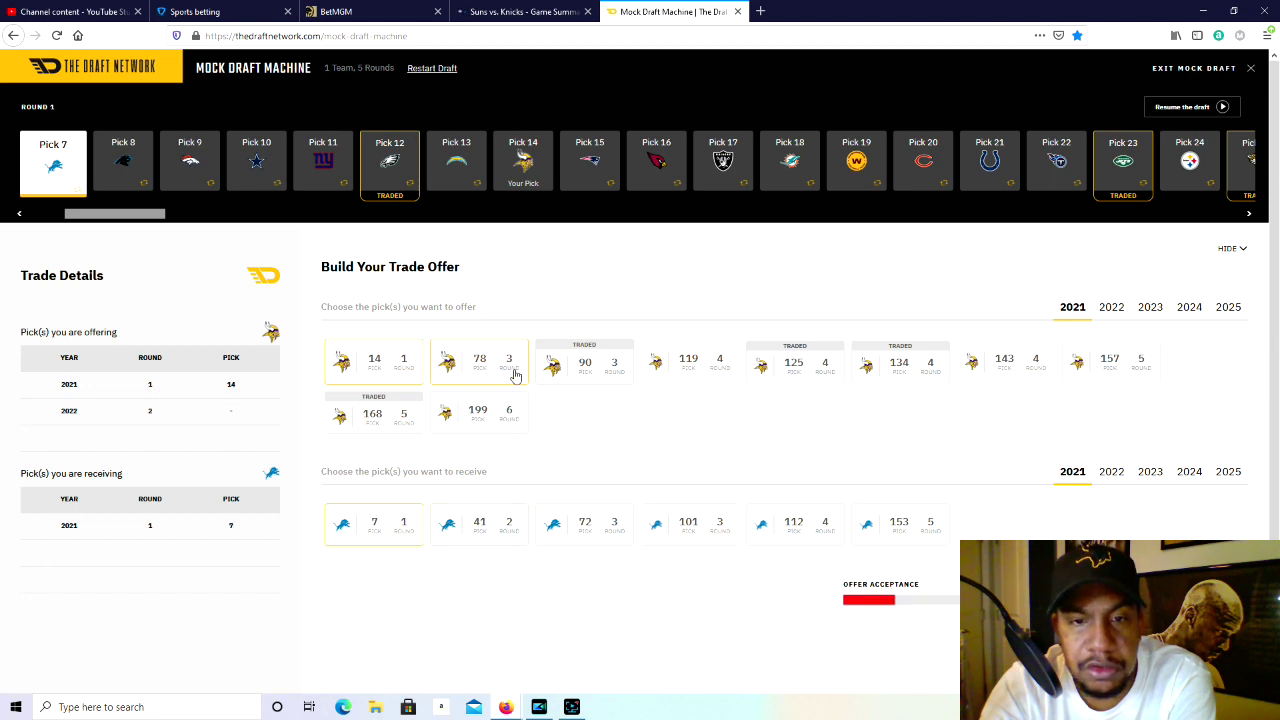
click(566, 380)
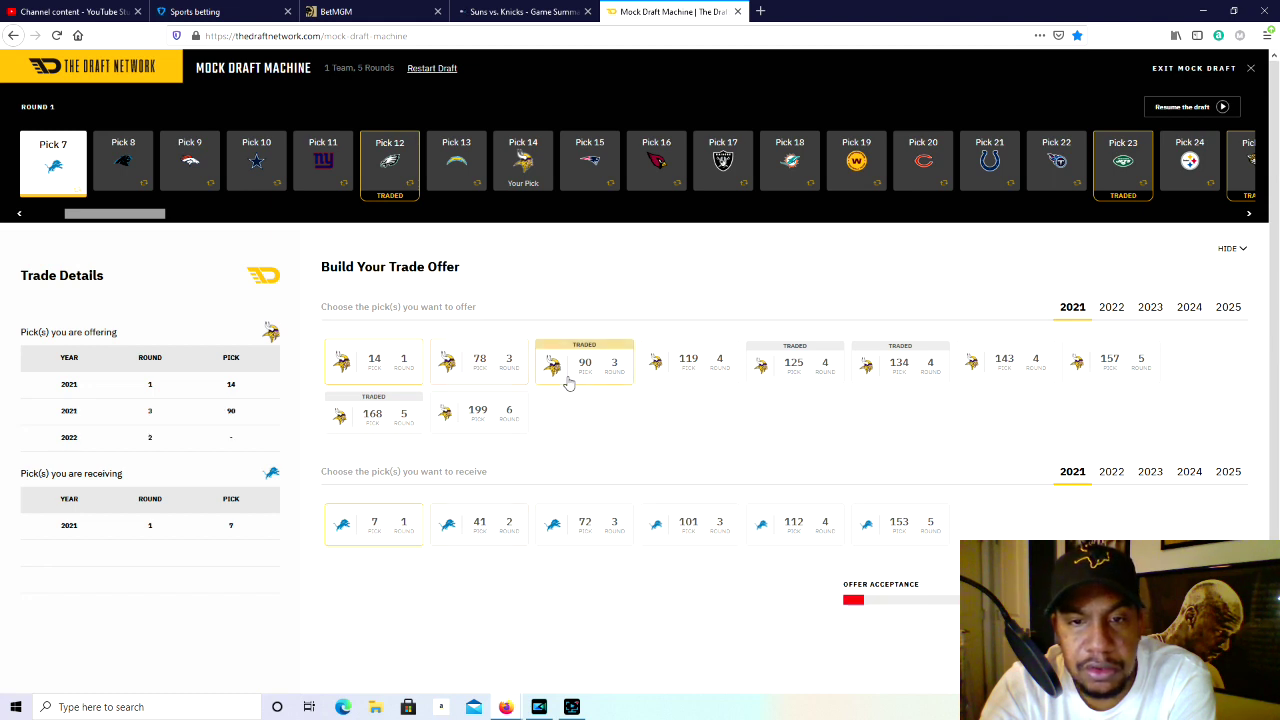
click(540, 373)
click(487, 369)
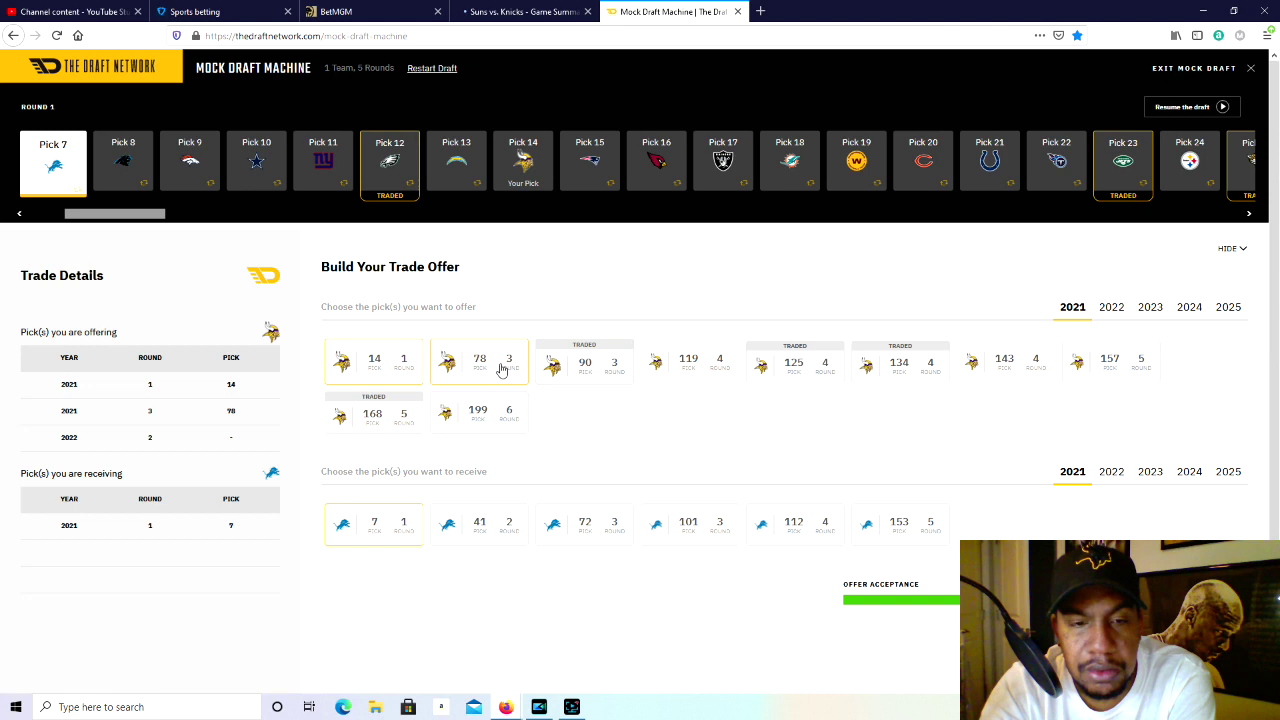
click(412, 417)
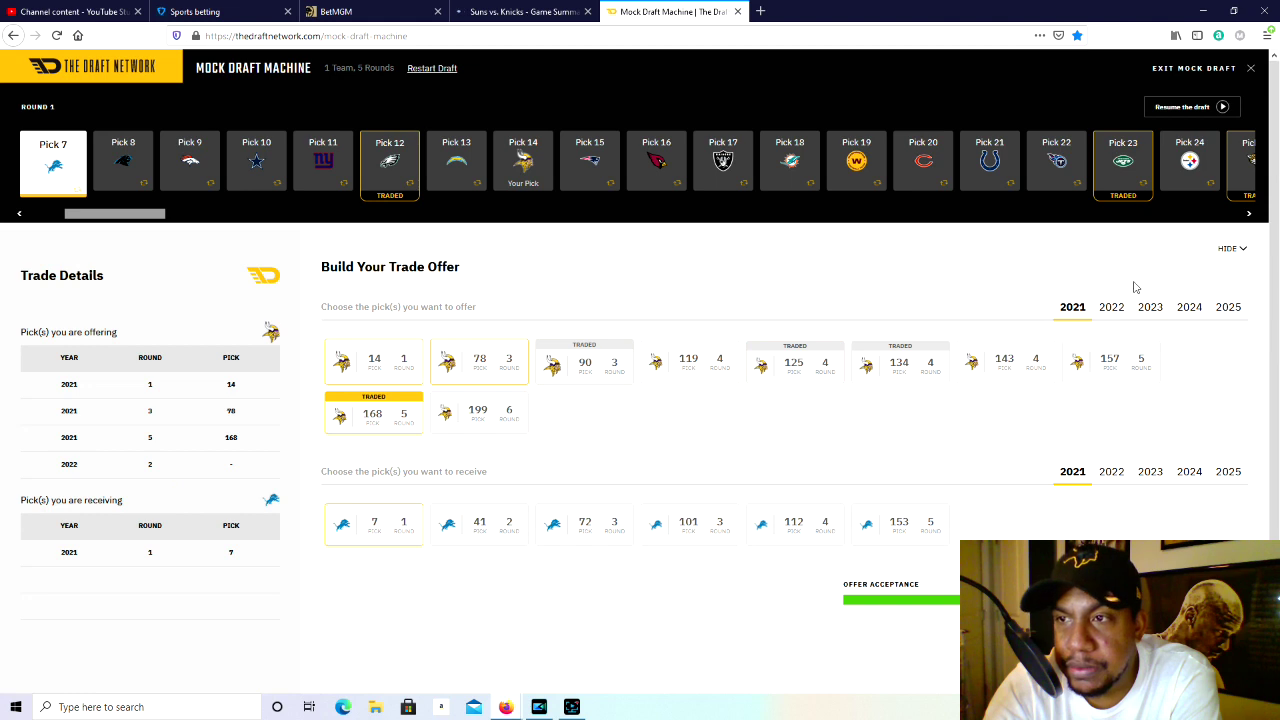
click(1222, 108)
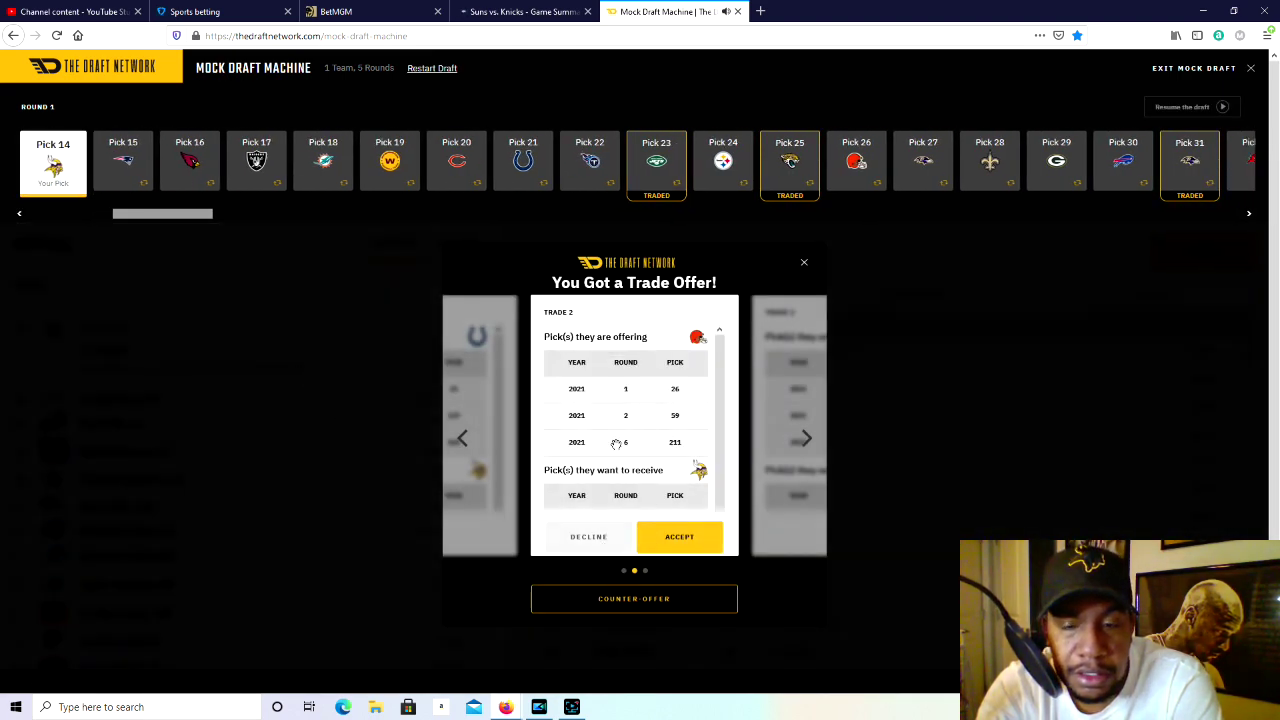
Decline the Browns, Steelers and Colts trade offers for pick 14.
scroll(658, 397, down, 1)
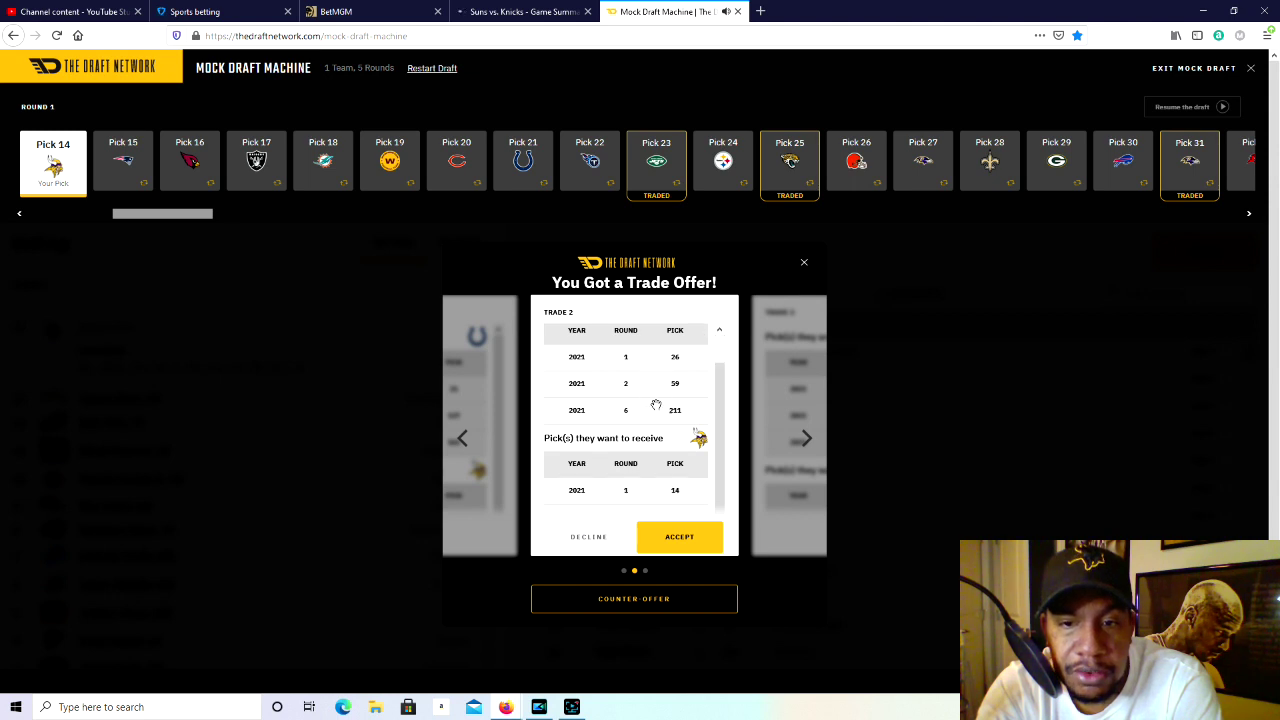
click(597, 538)
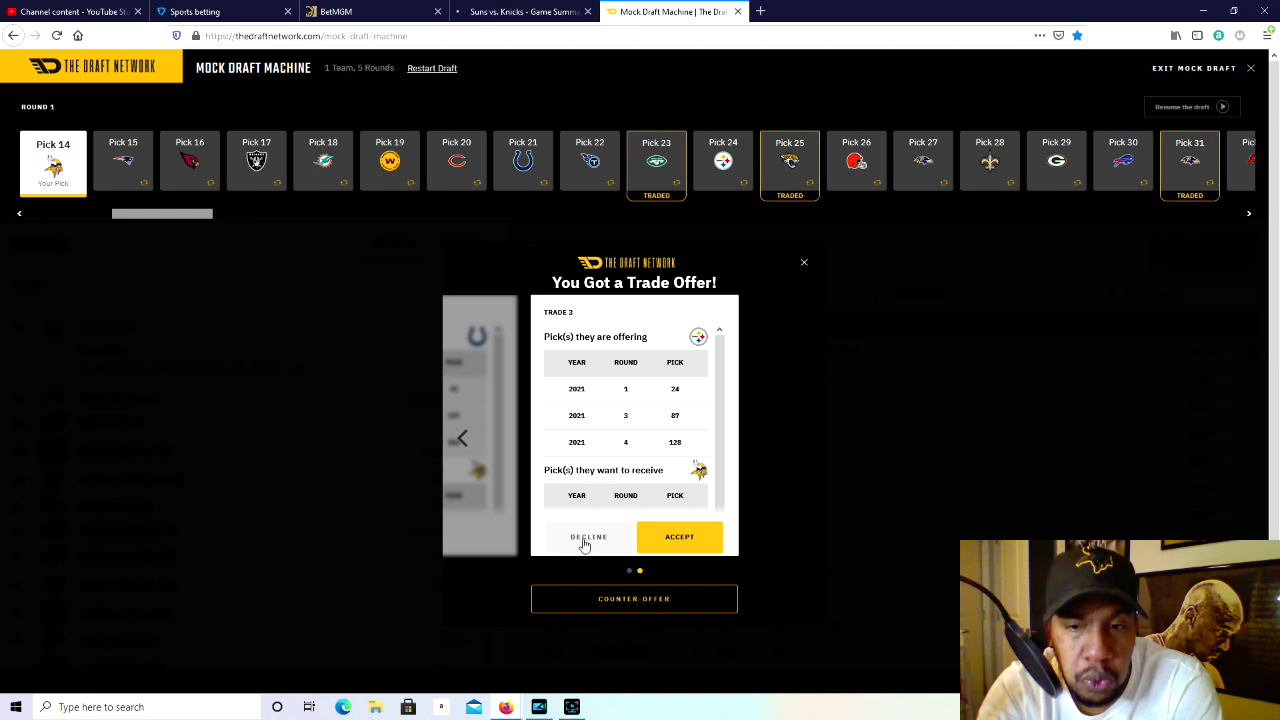
click(586, 541)
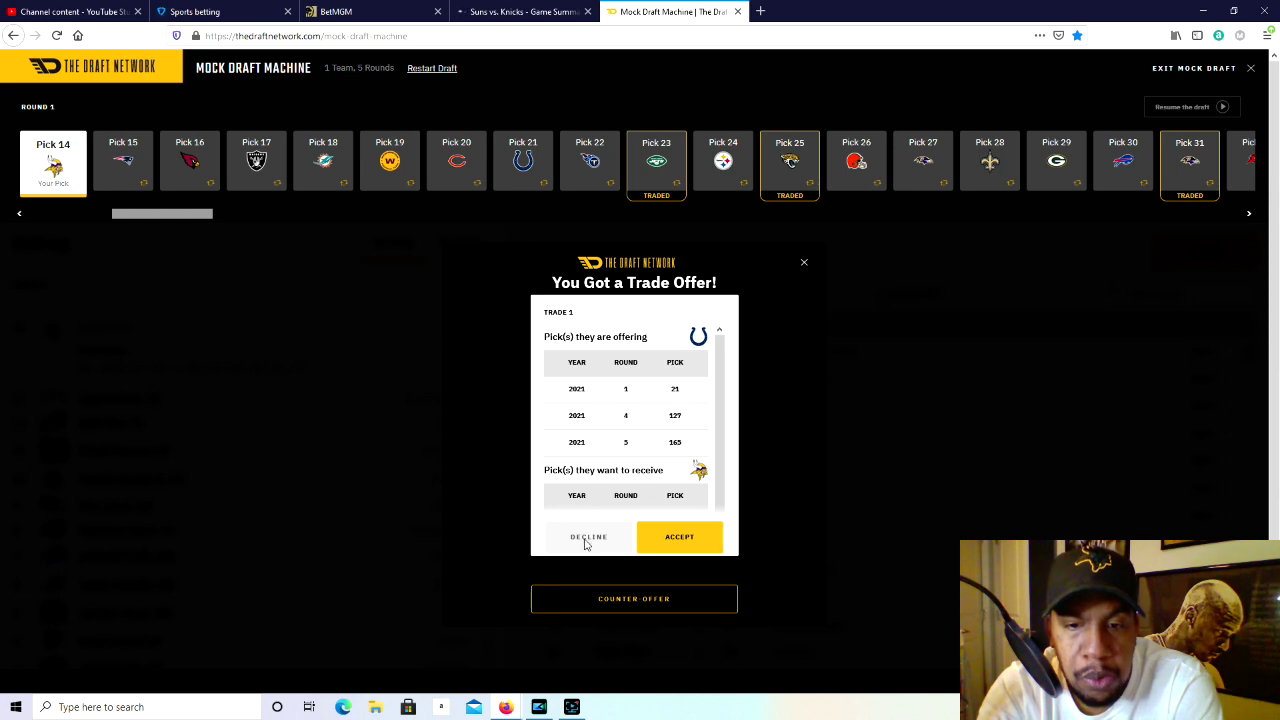
click(586, 541)
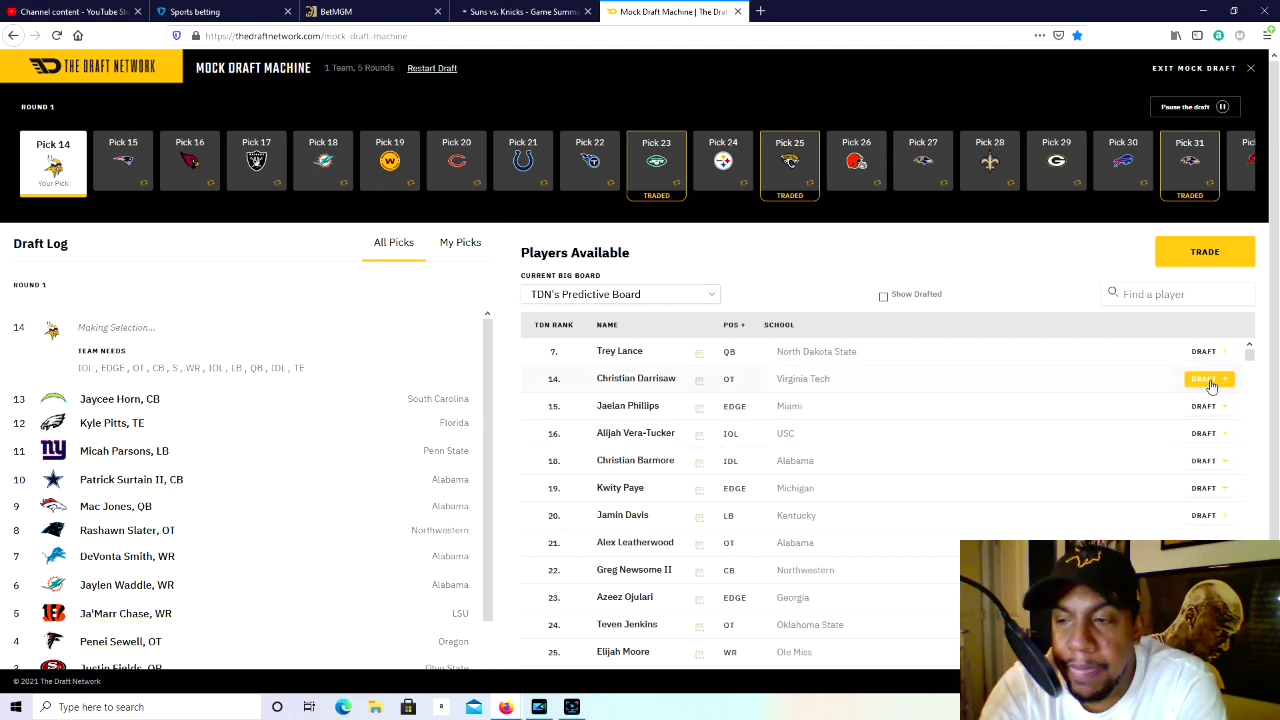
Draft Christian Darrisaw at pick 14, then open and close the position filter.
click(1210, 380)
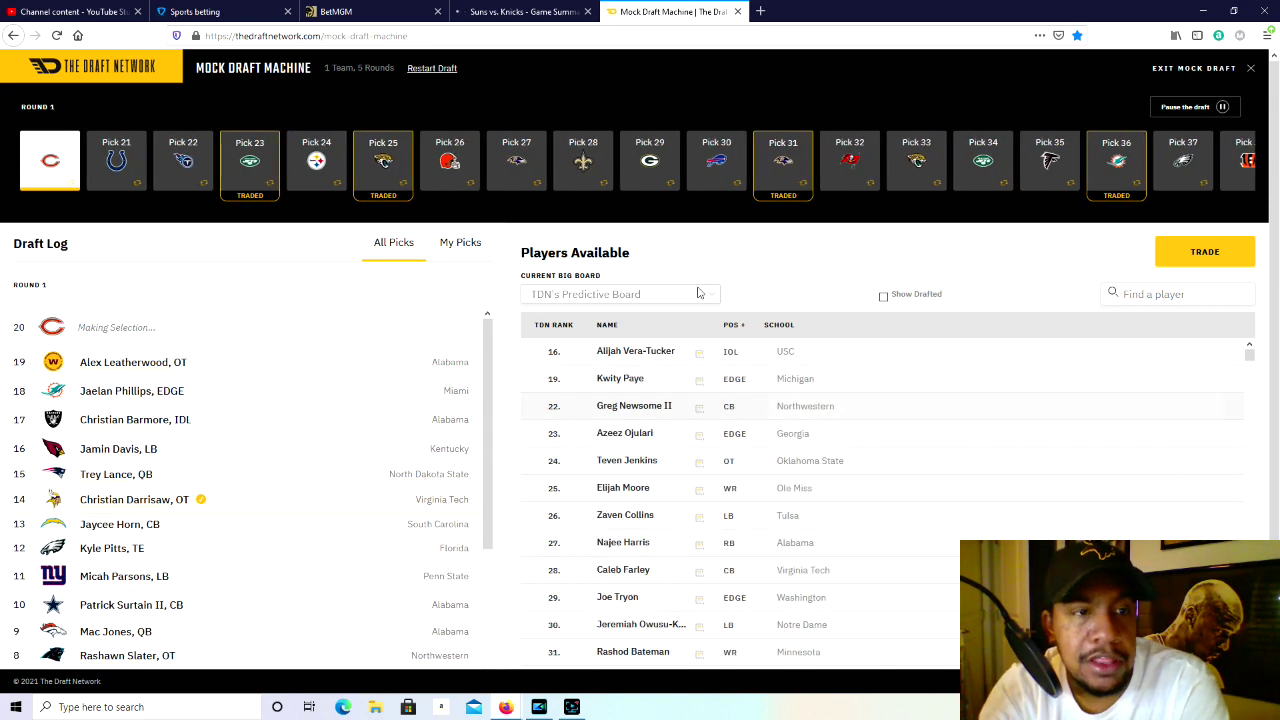
click(733, 324)
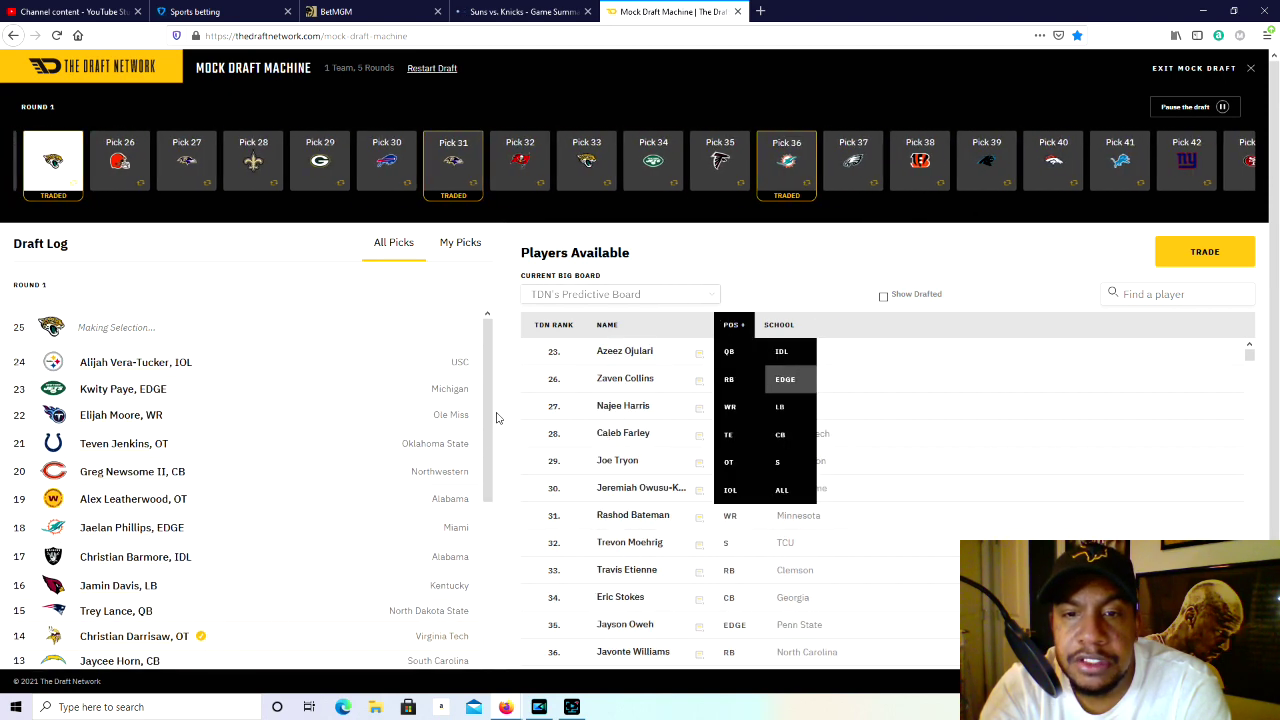
click(880, 294)
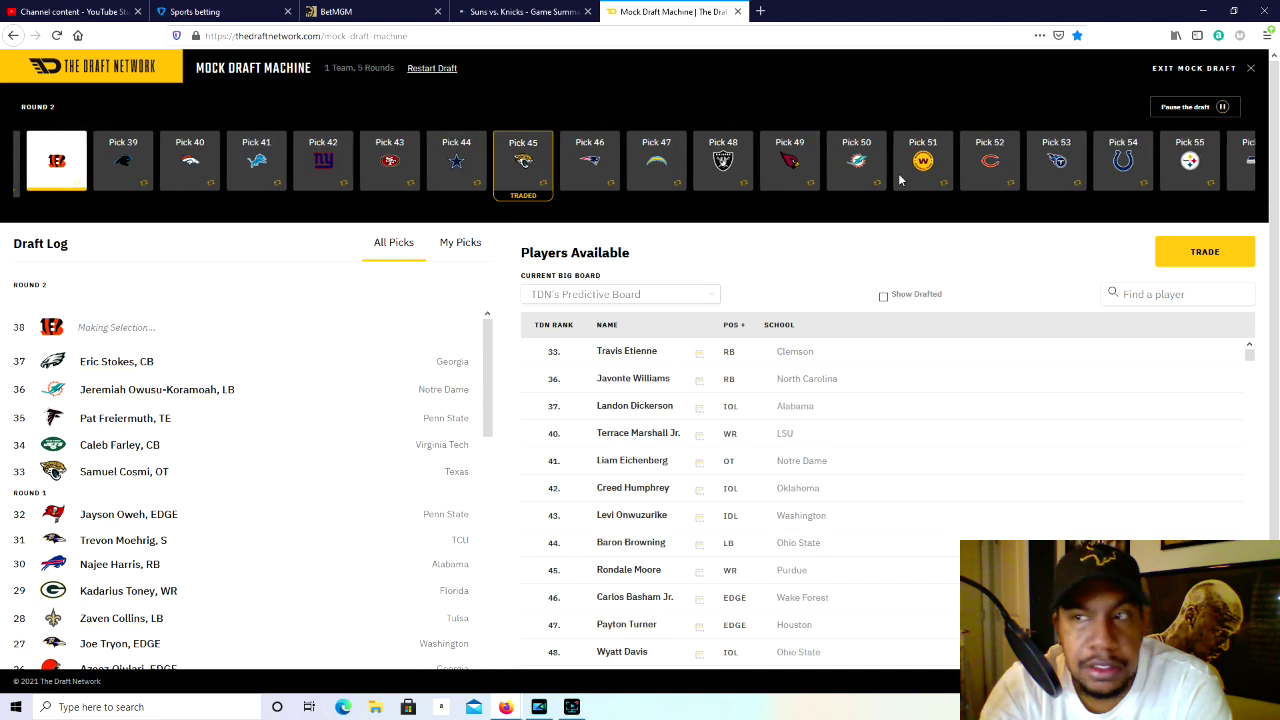
Pause the draft in round 2 and scroll through the draft board.
click(1220, 110)
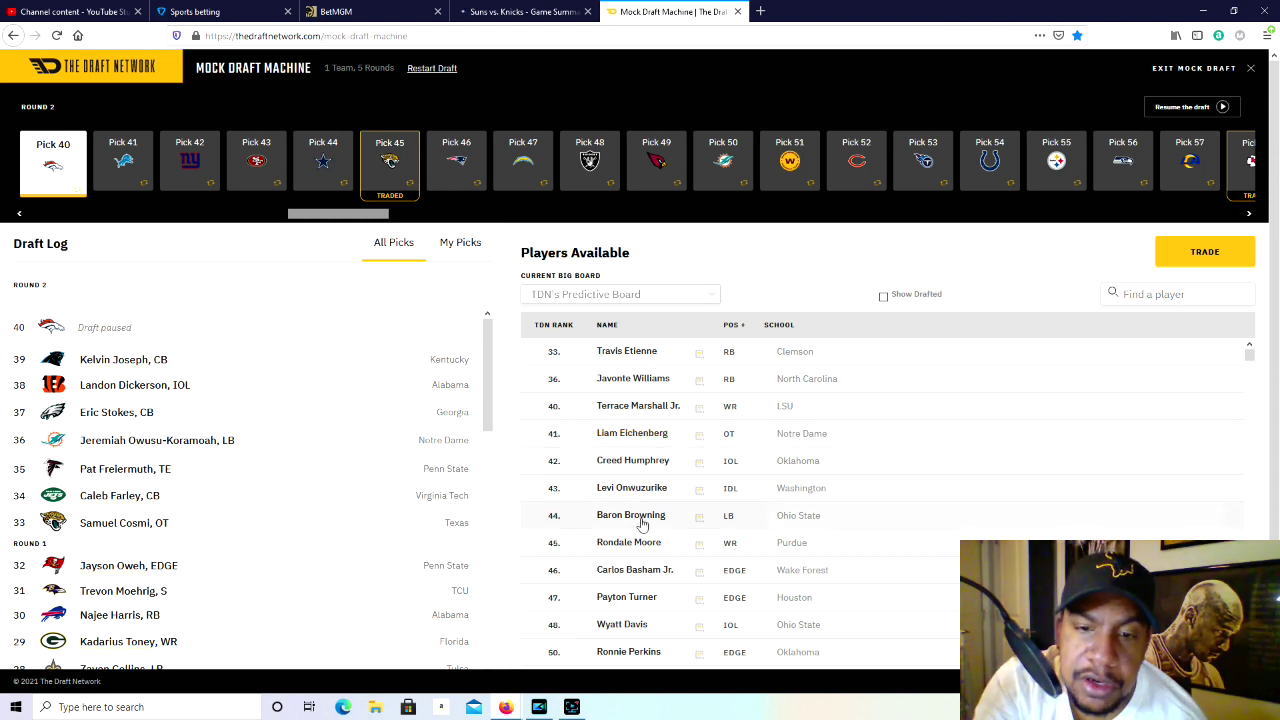
scroll(660, 545, down, 1)
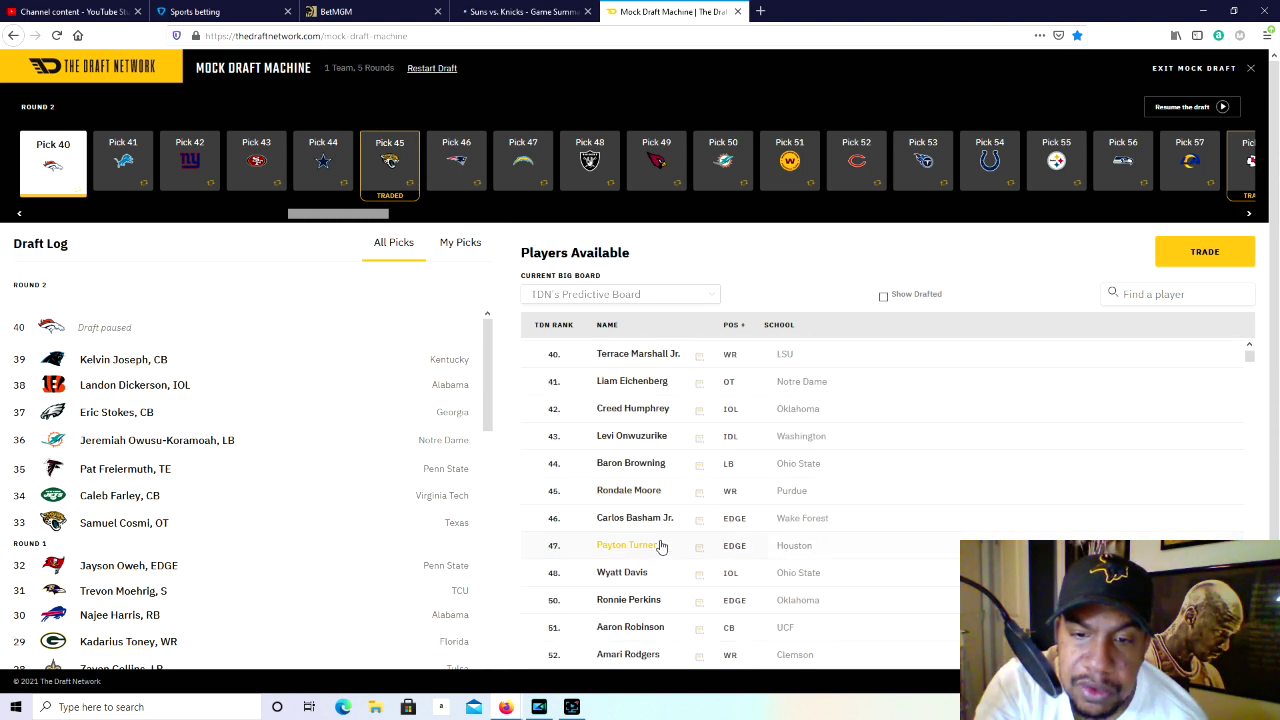
scroll(660, 545, up, 1)
scroll(650, 548, down, 2)
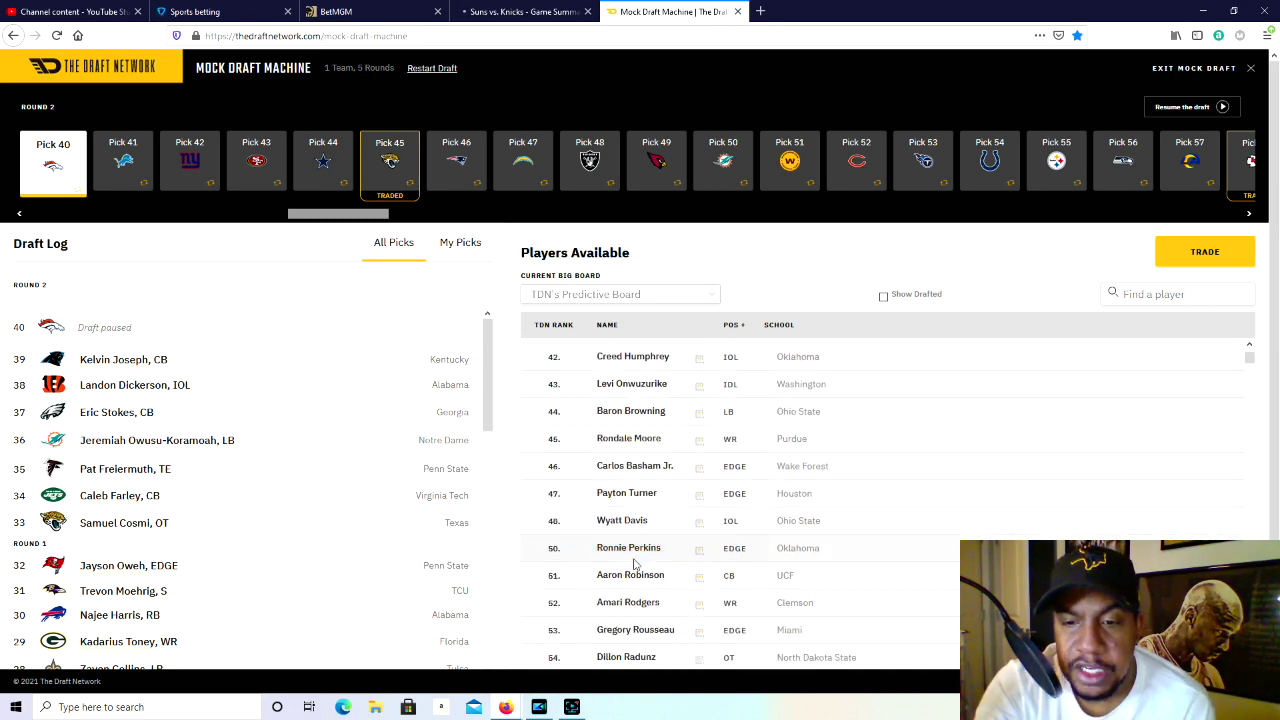
scroll(633, 565, down, 1)
scroll(630, 585, down, 1)
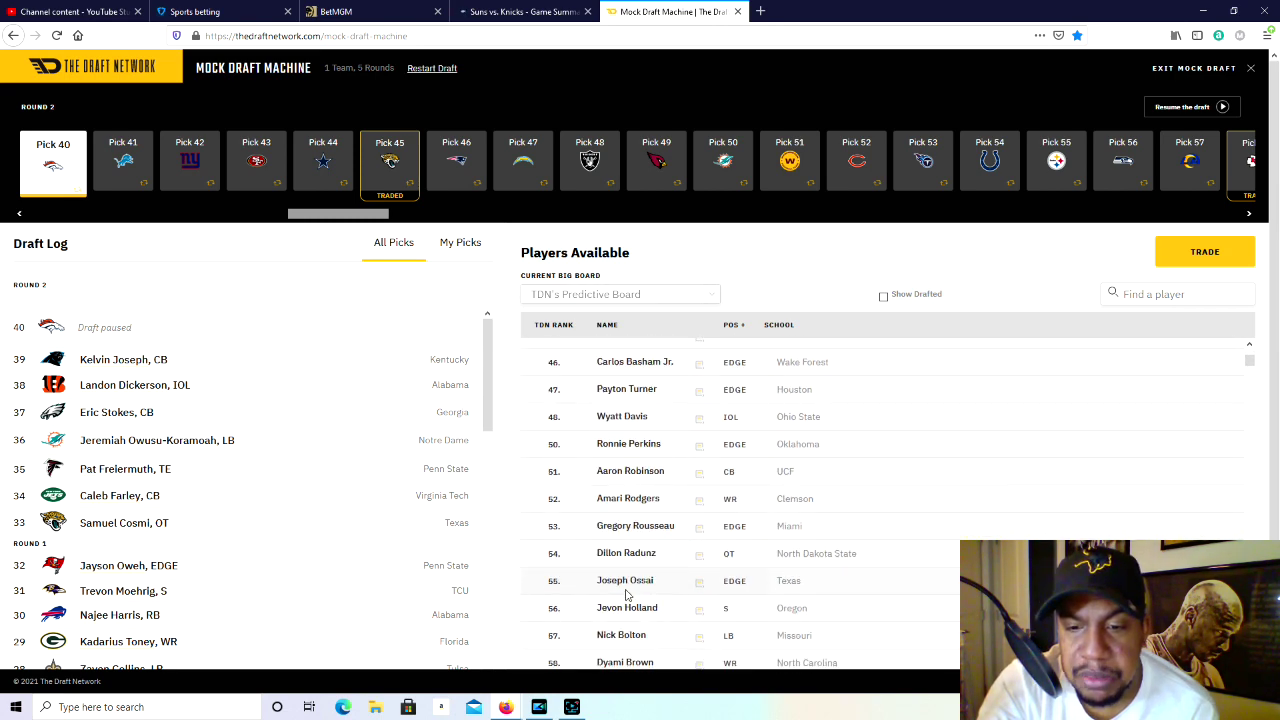
scroll(627, 594, down, 3)
scroll(627, 590, up, 3)
scroll(630, 575, up, 3)
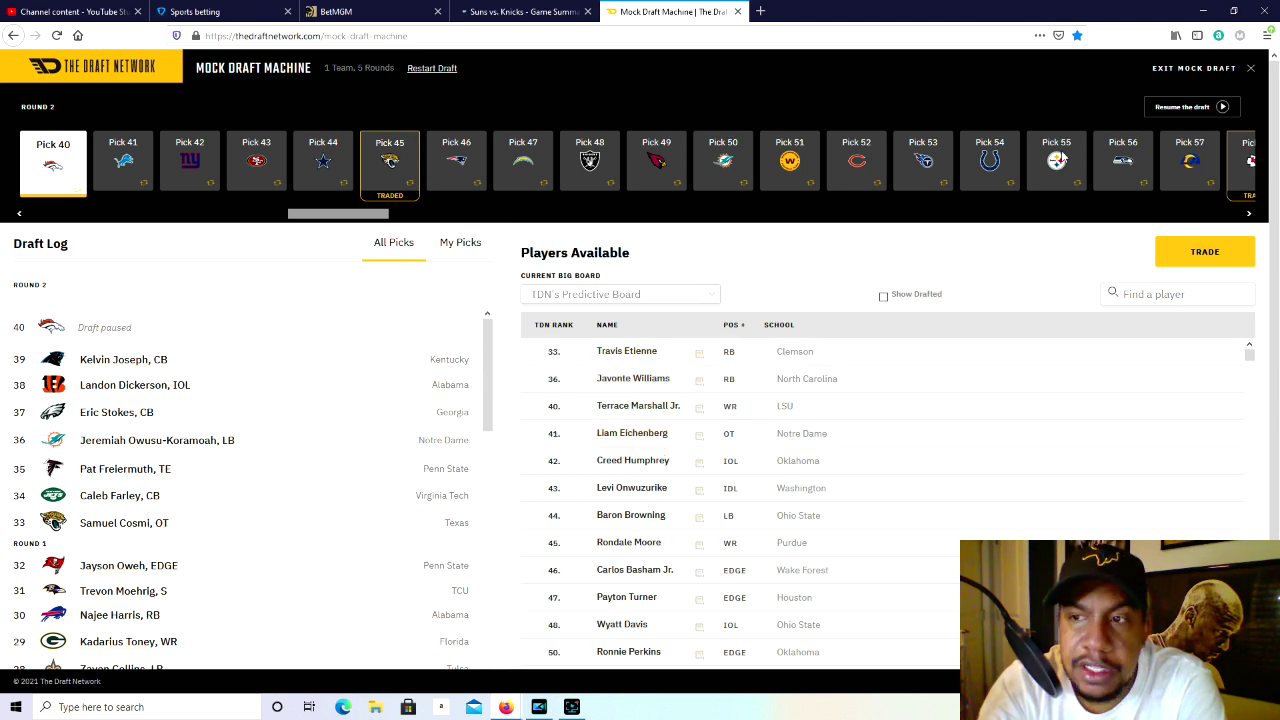
Resume, pause again at the Browns' pick 59, and start a Vikings trade offer.
click(1224, 107)
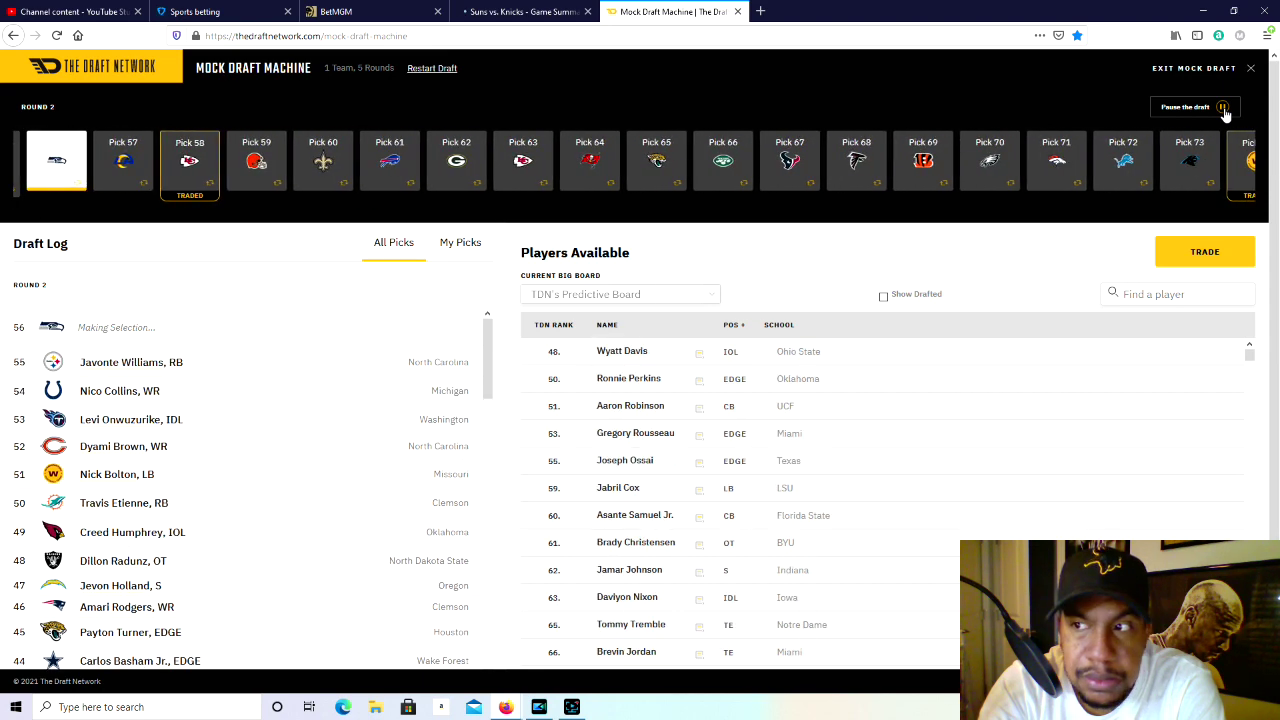
click(1223, 110)
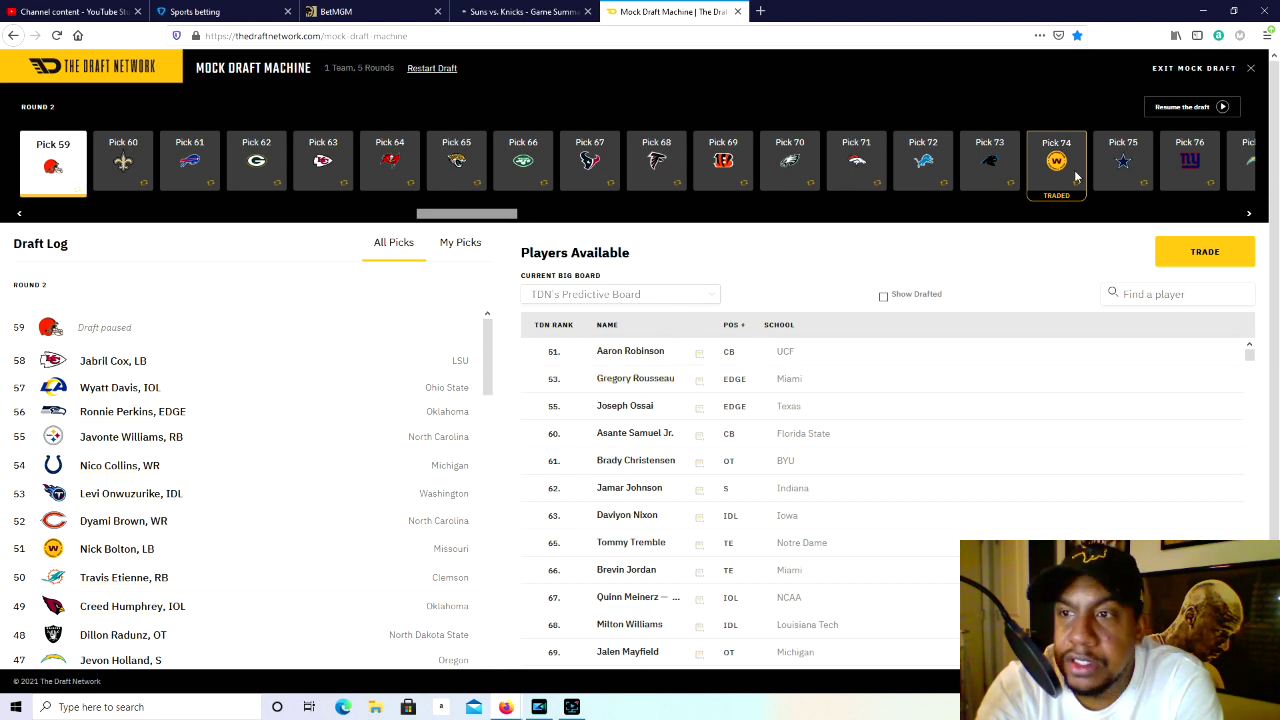
click(1185, 255)
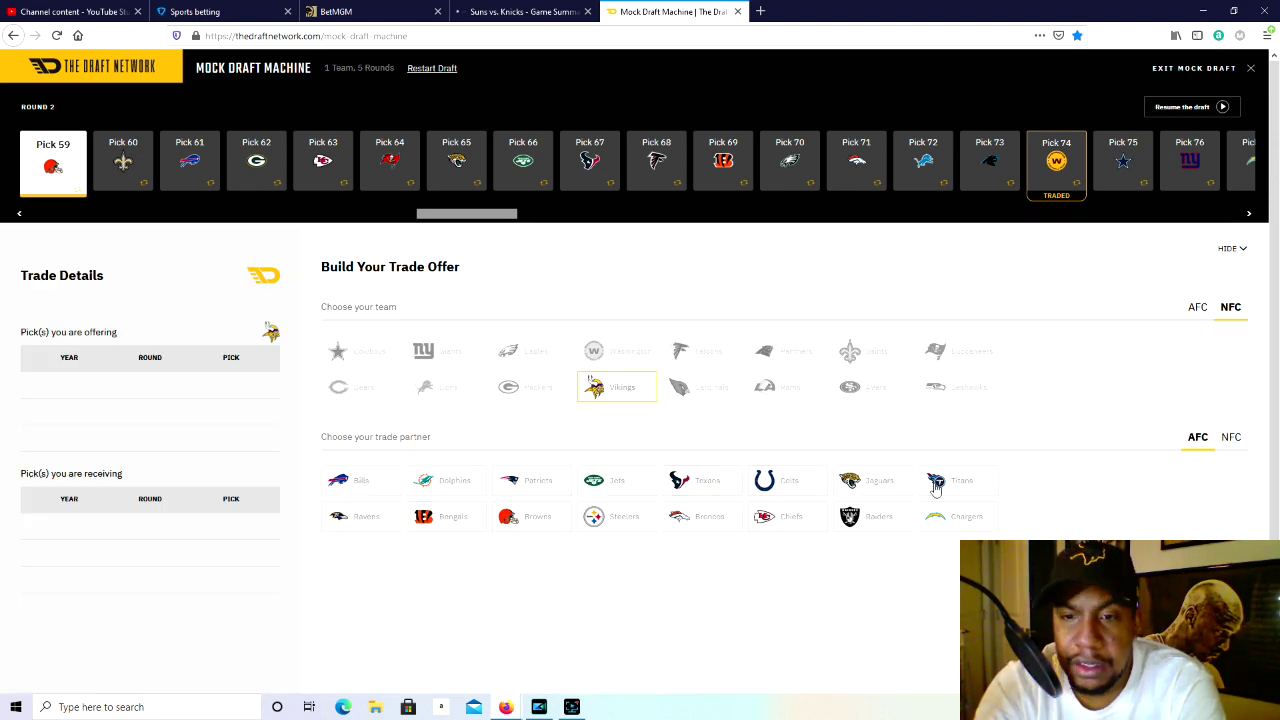
Pick the Browns as partner and offer Vikings picks 90 and 125.
click(519, 523)
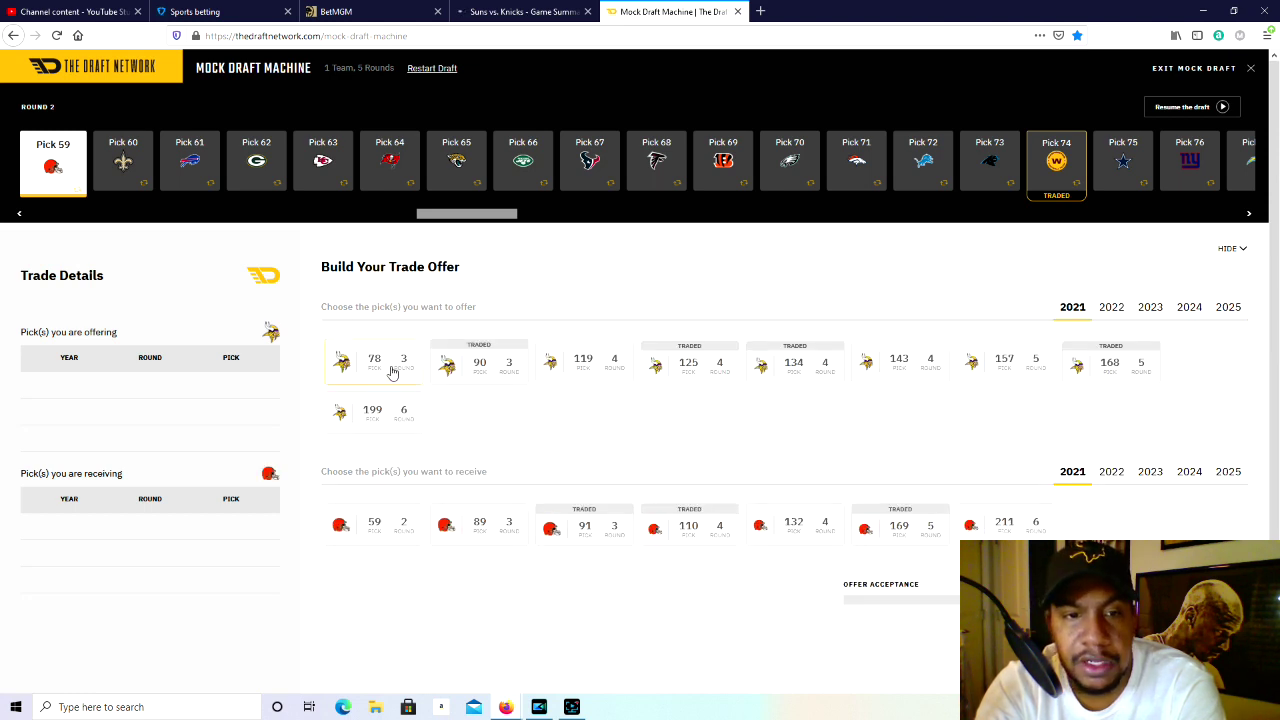
click(447, 377)
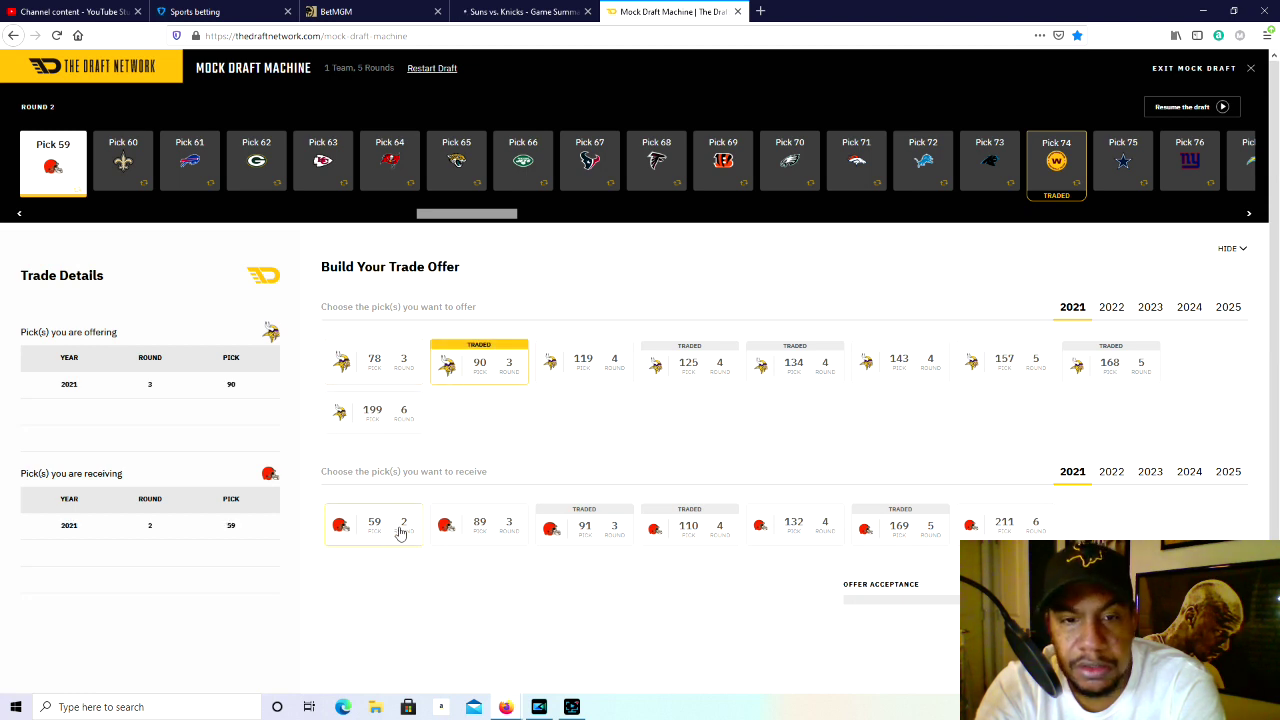
click(613, 372)
click(613, 372)
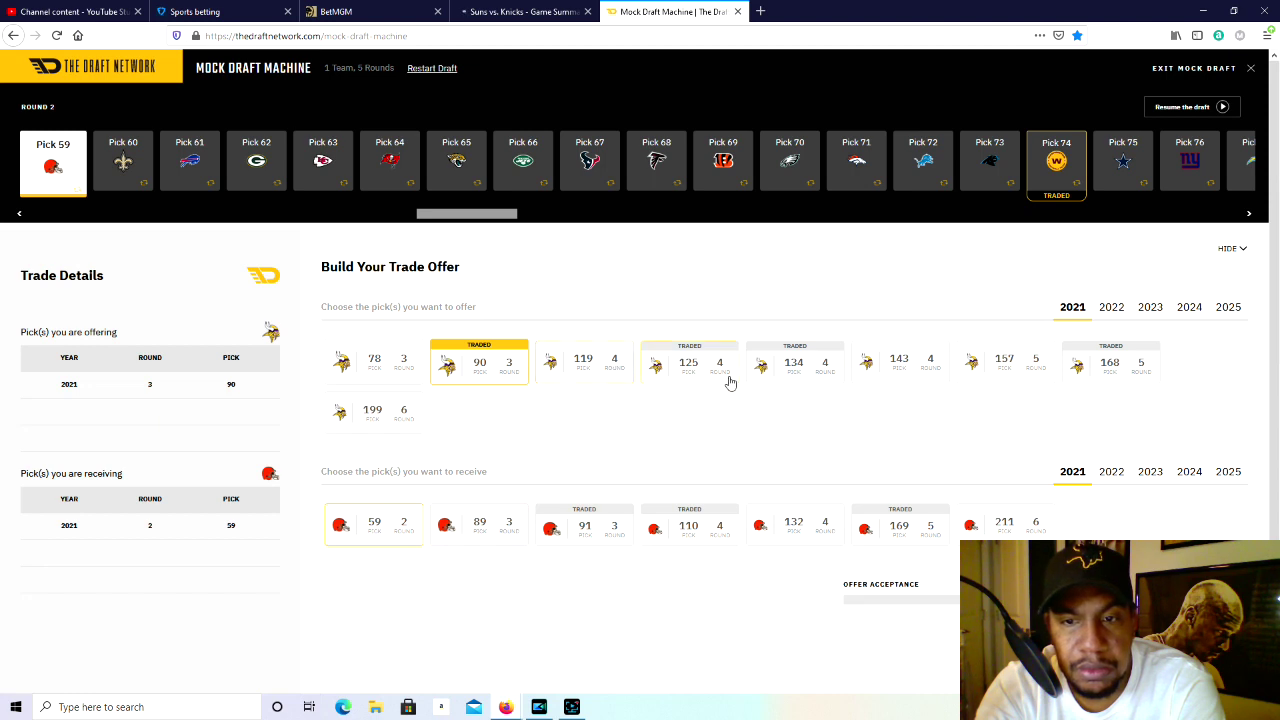
click(729, 380)
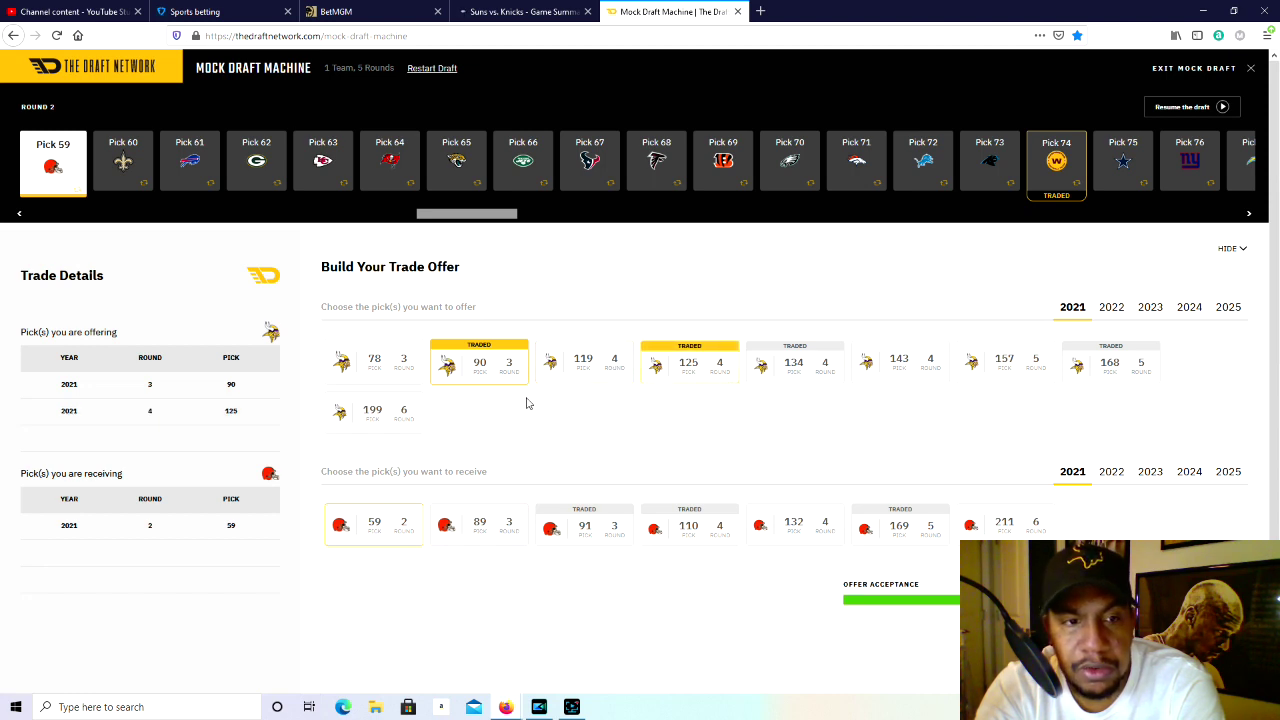
click(678, 378)
click(678, 378)
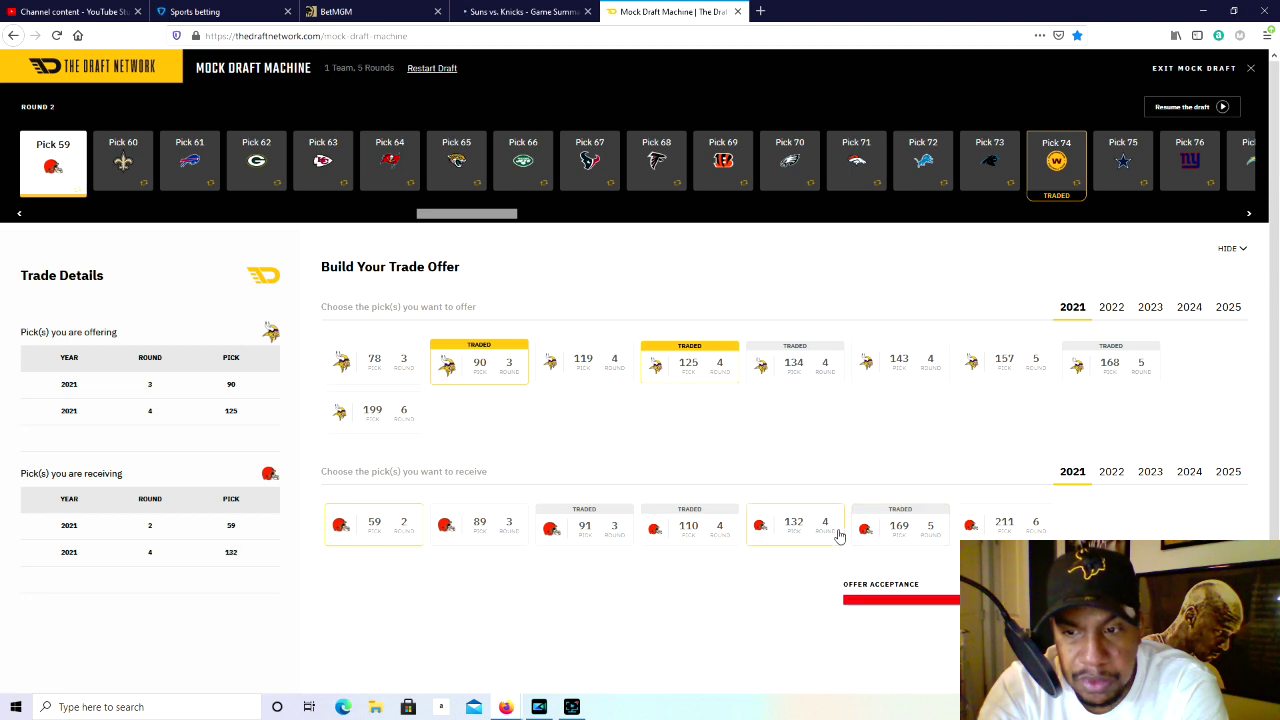
Test requesting Browns picks 169, 132, 211, 91 and 110, then submit the offer.
click(879, 532)
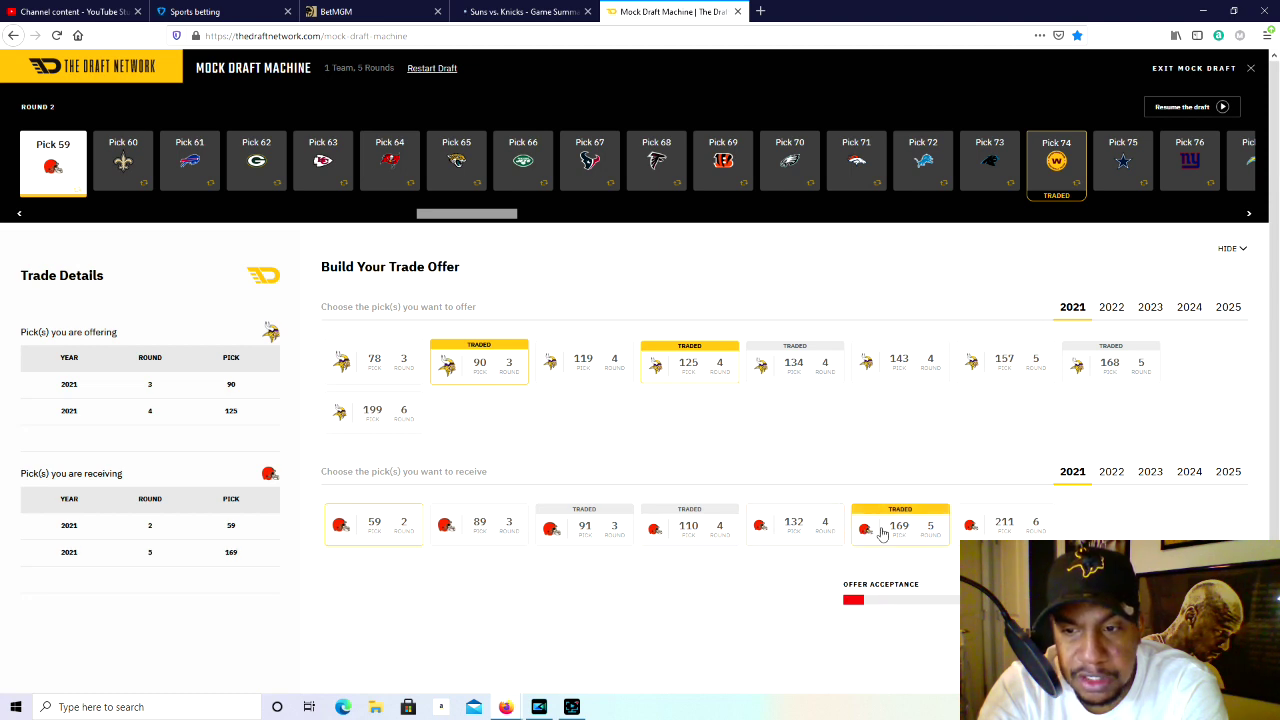
click(864, 530)
click(803, 538)
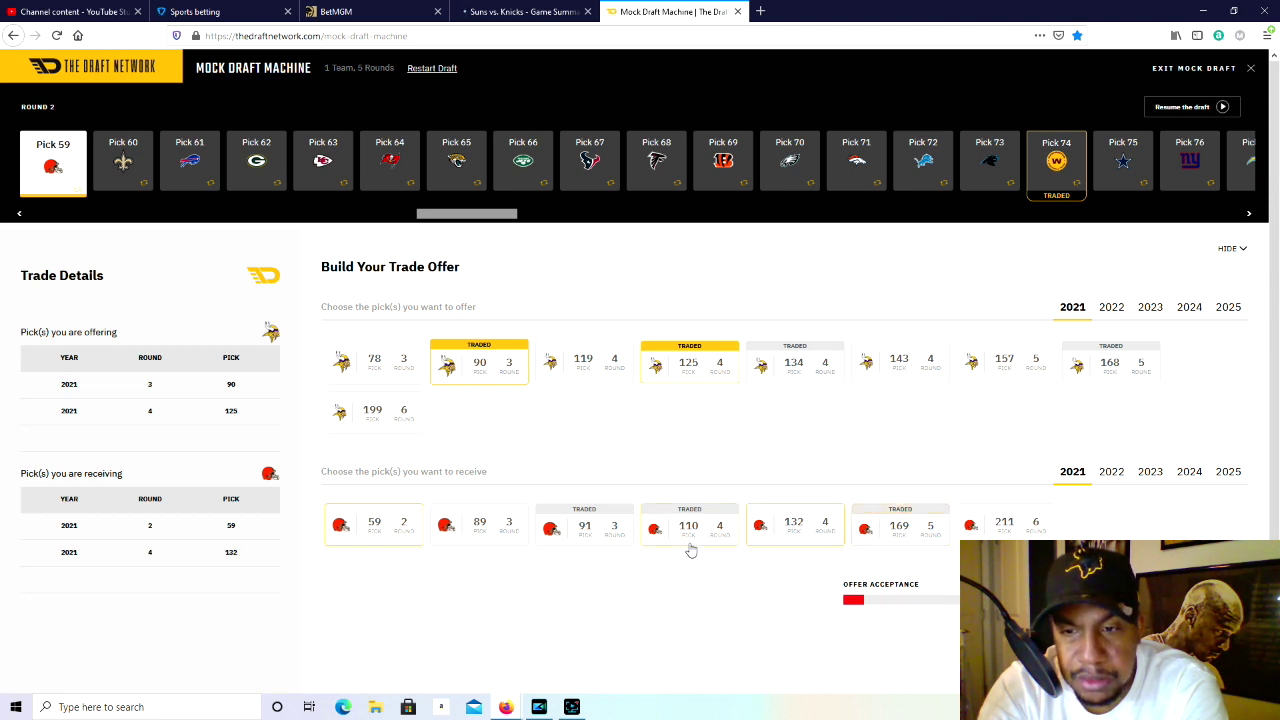
click(816, 533)
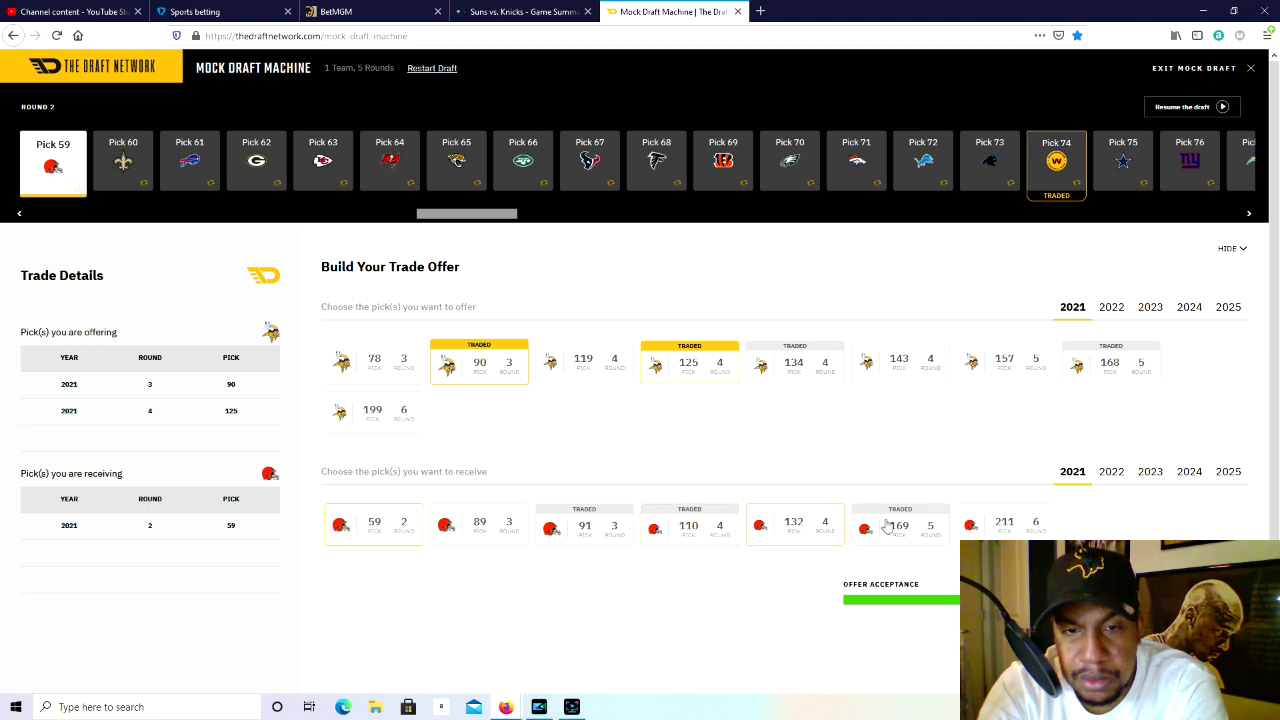
click(979, 528)
click(979, 528)
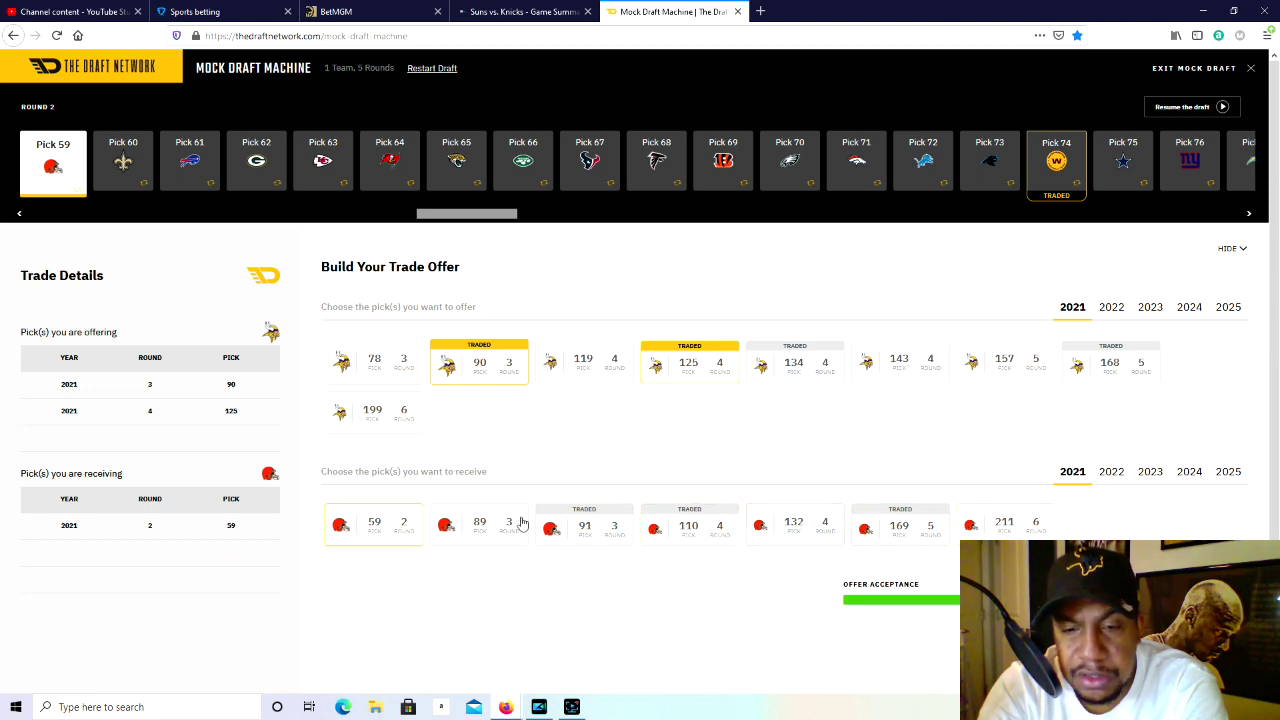
click(598, 532)
click(603, 533)
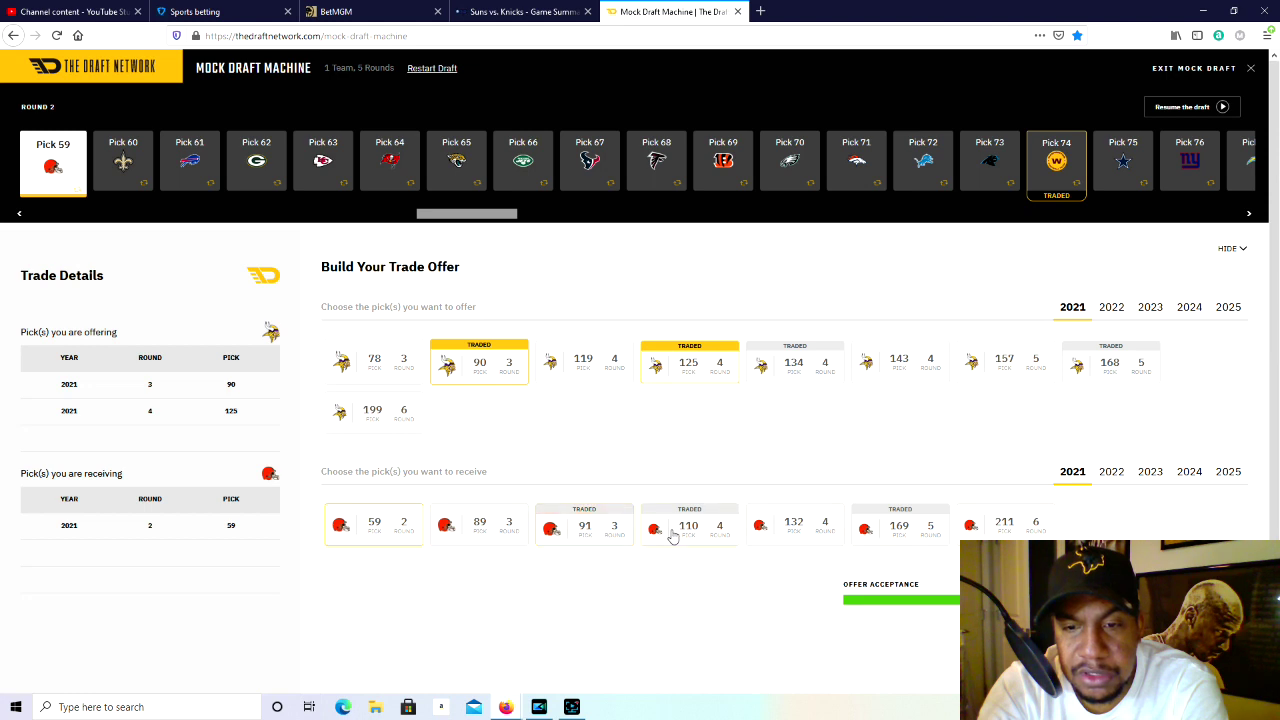
click(674, 537)
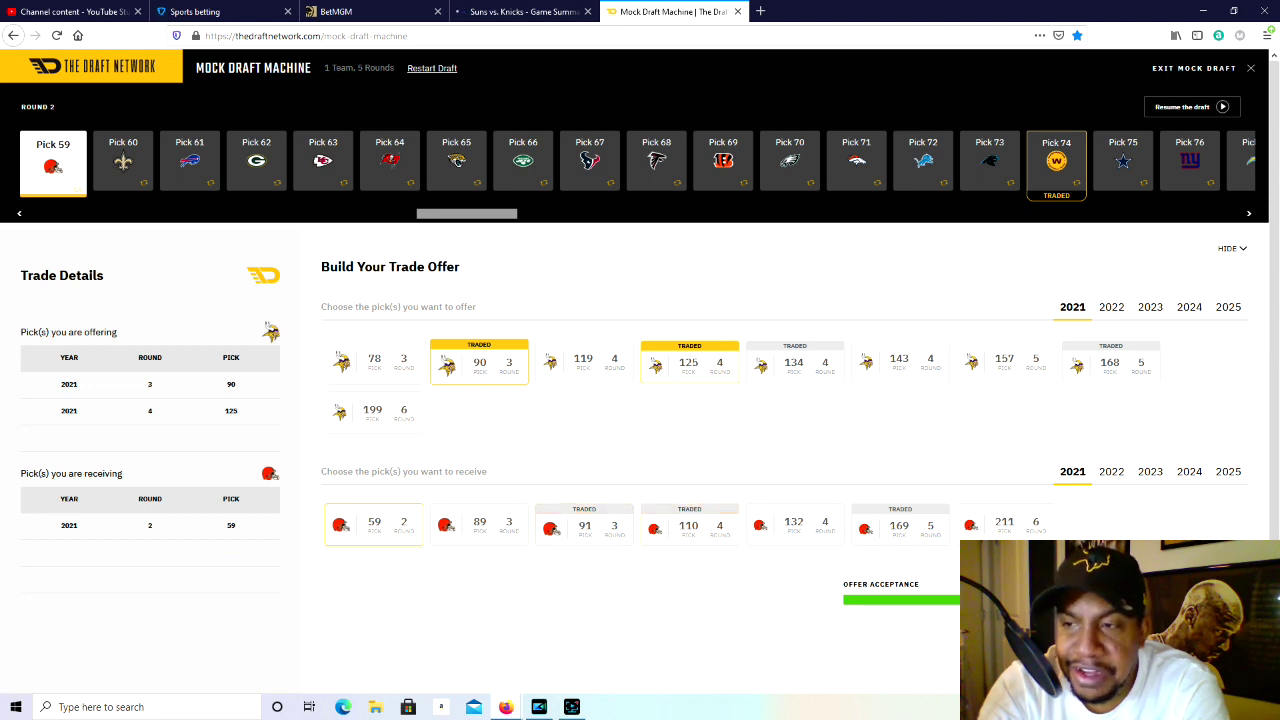
click(1200, 598)
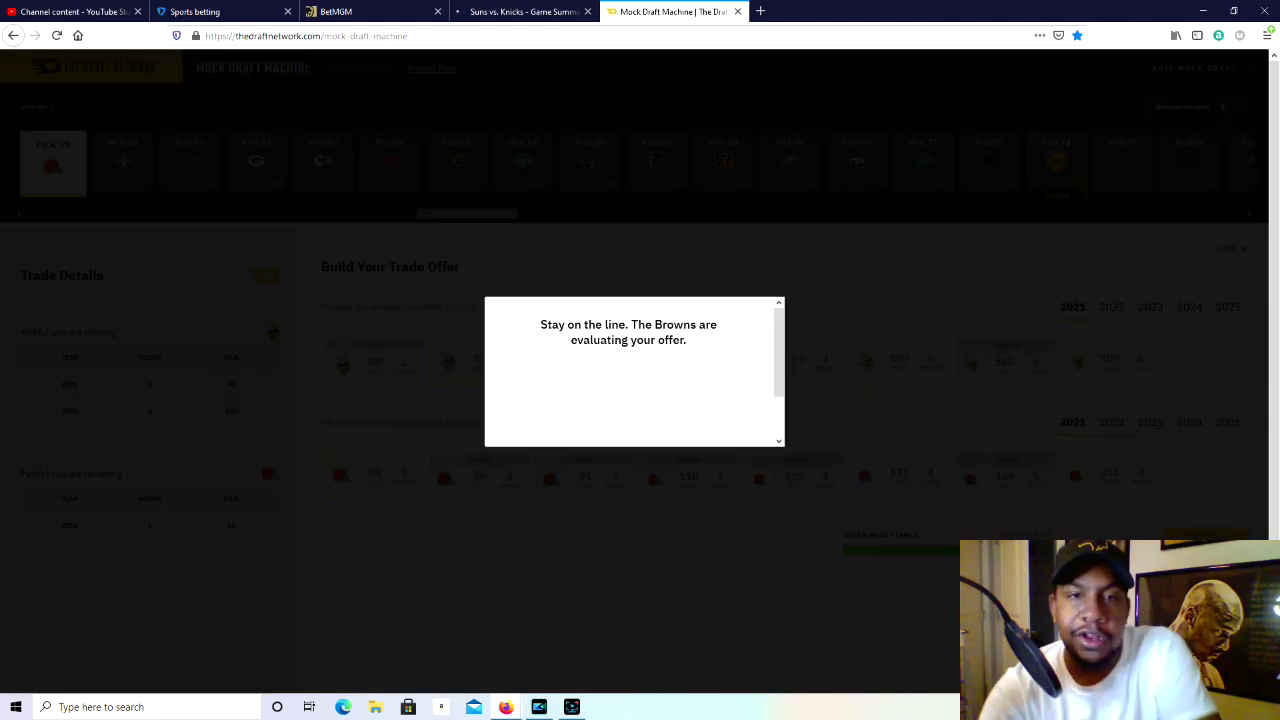
Dismiss the trade-accepted message and draft Gregory Rousseau at pick 59.
click(390, 375)
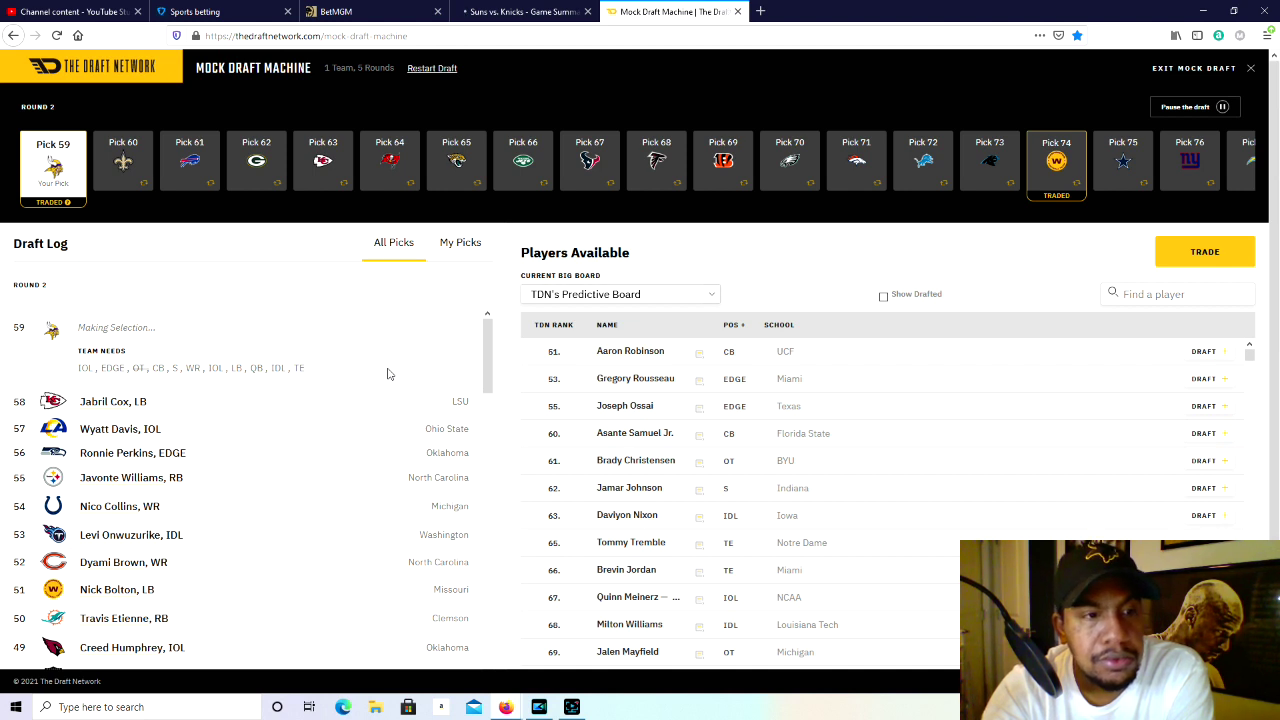
click(1210, 379)
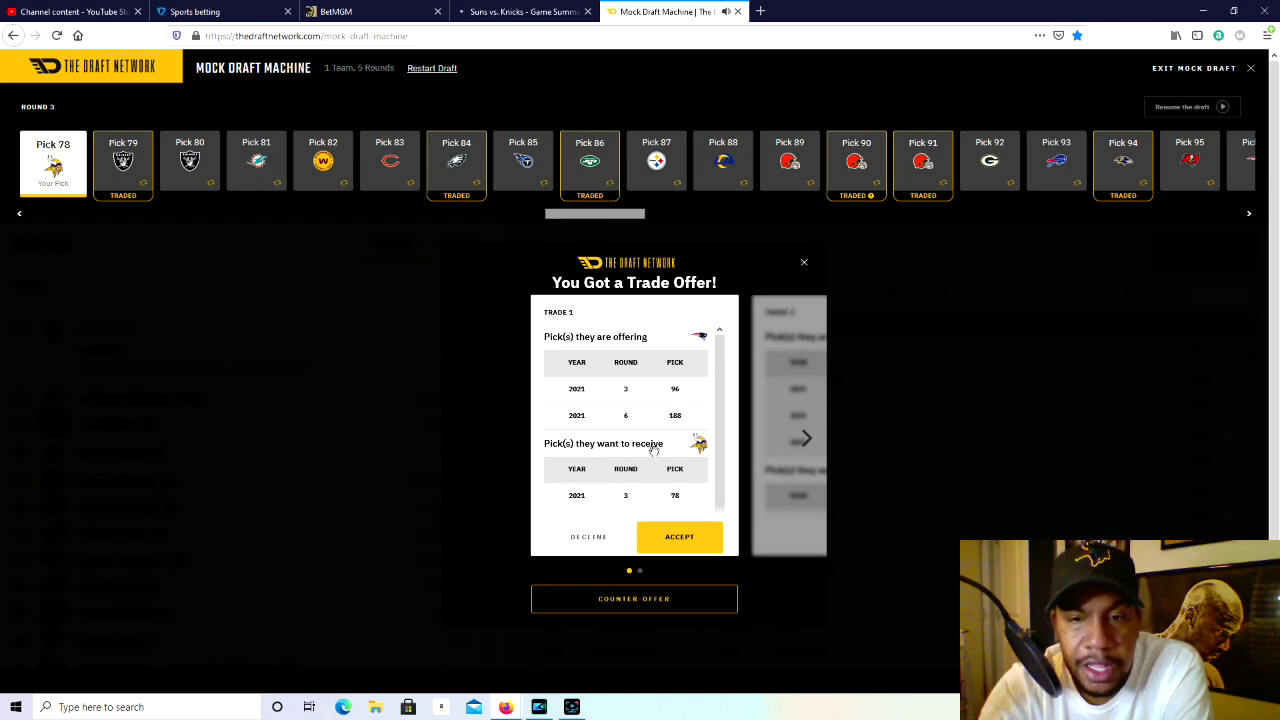
Page to the second trade offer for pick 78 and decline it.
scroll(637, 416, down, 1)
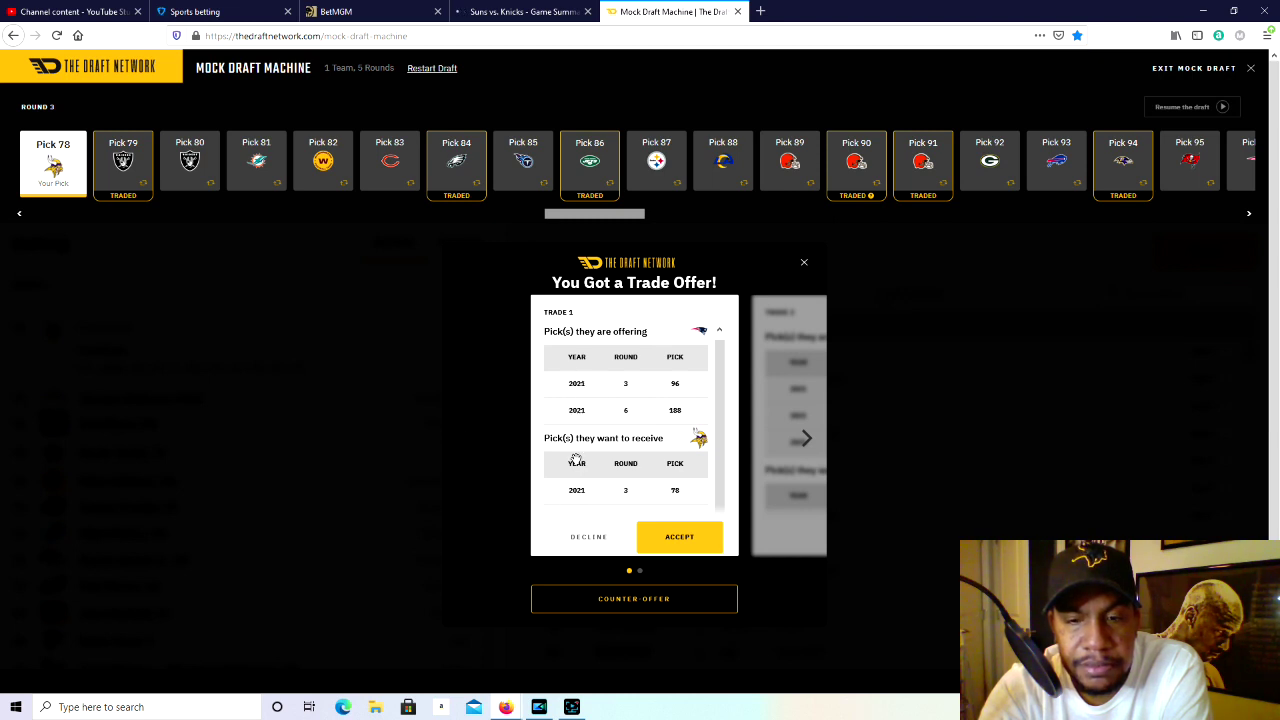
click(578, 541)
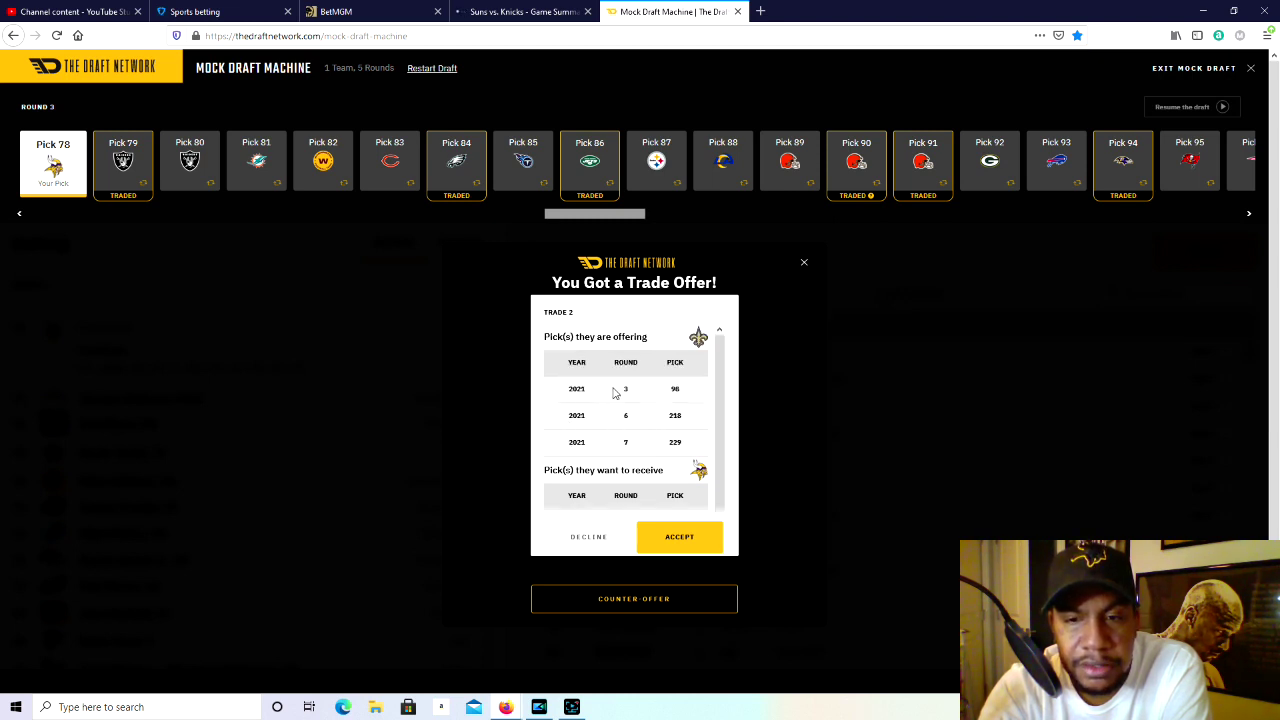
click(589, 538)
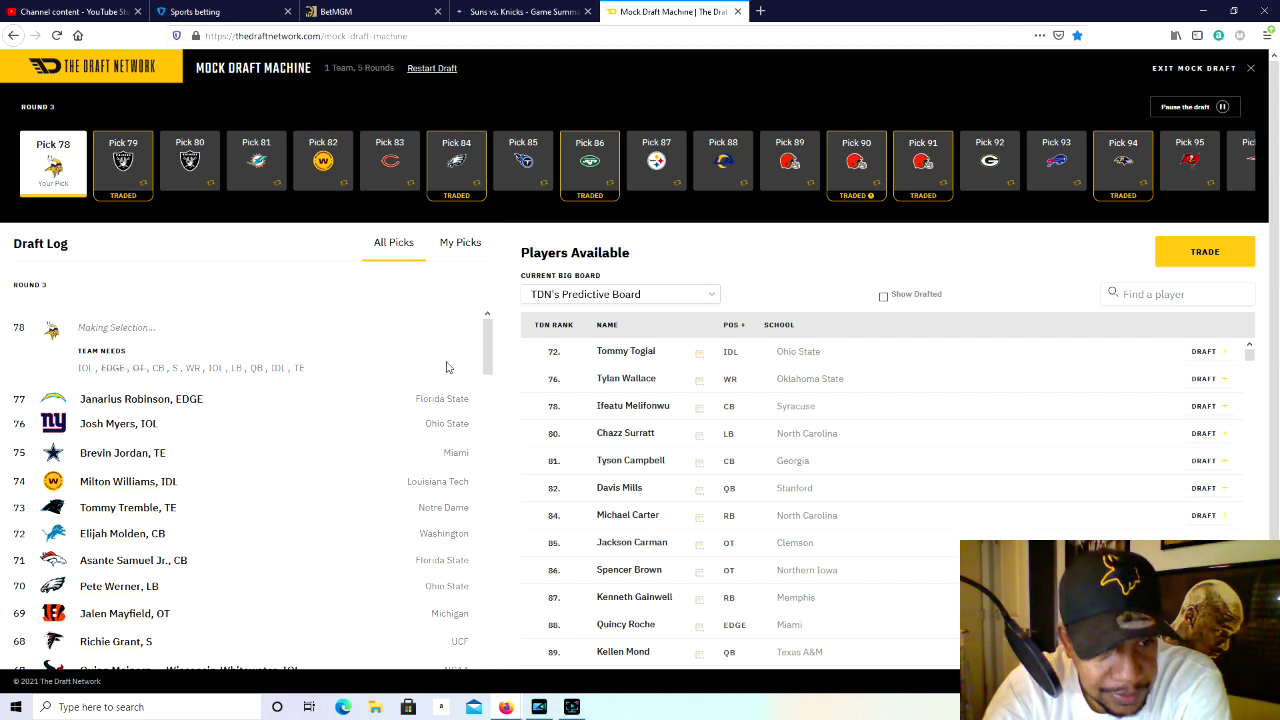
Find Kellen Mond in Players Available and draft him at pick 78.
scroll(720, 632, down, 1)
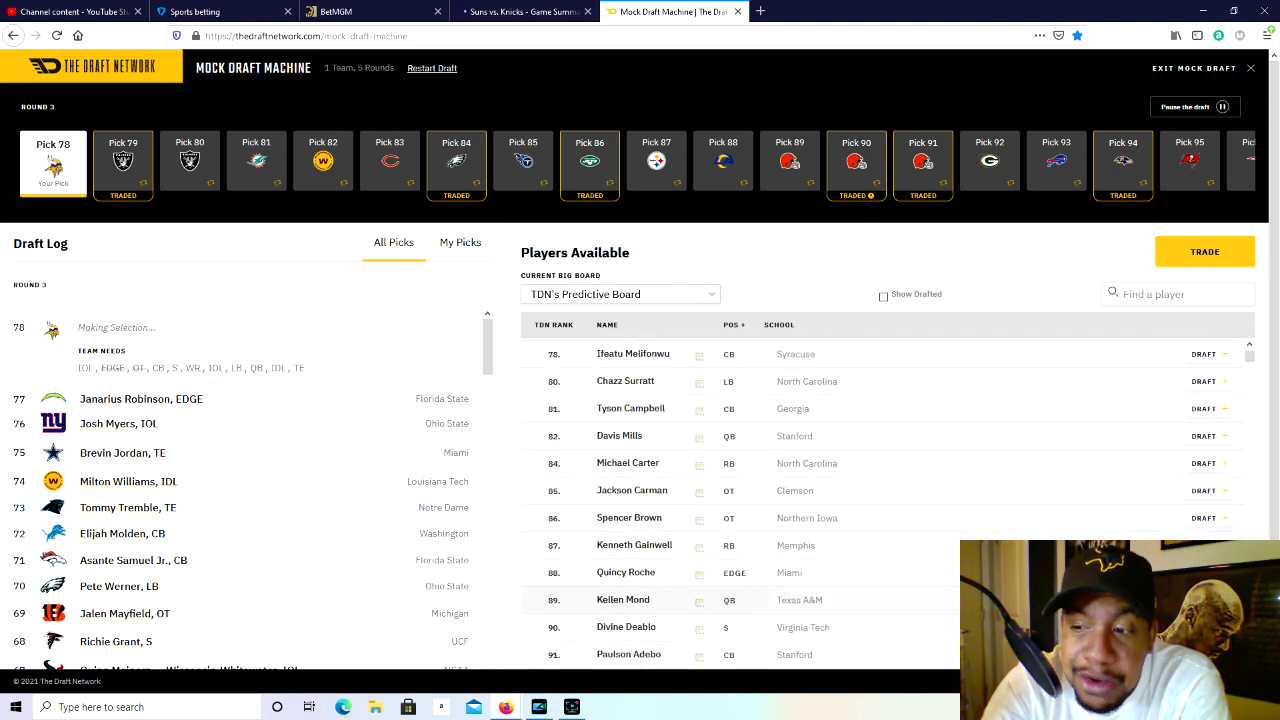
scroll(545, 375, up, 1)
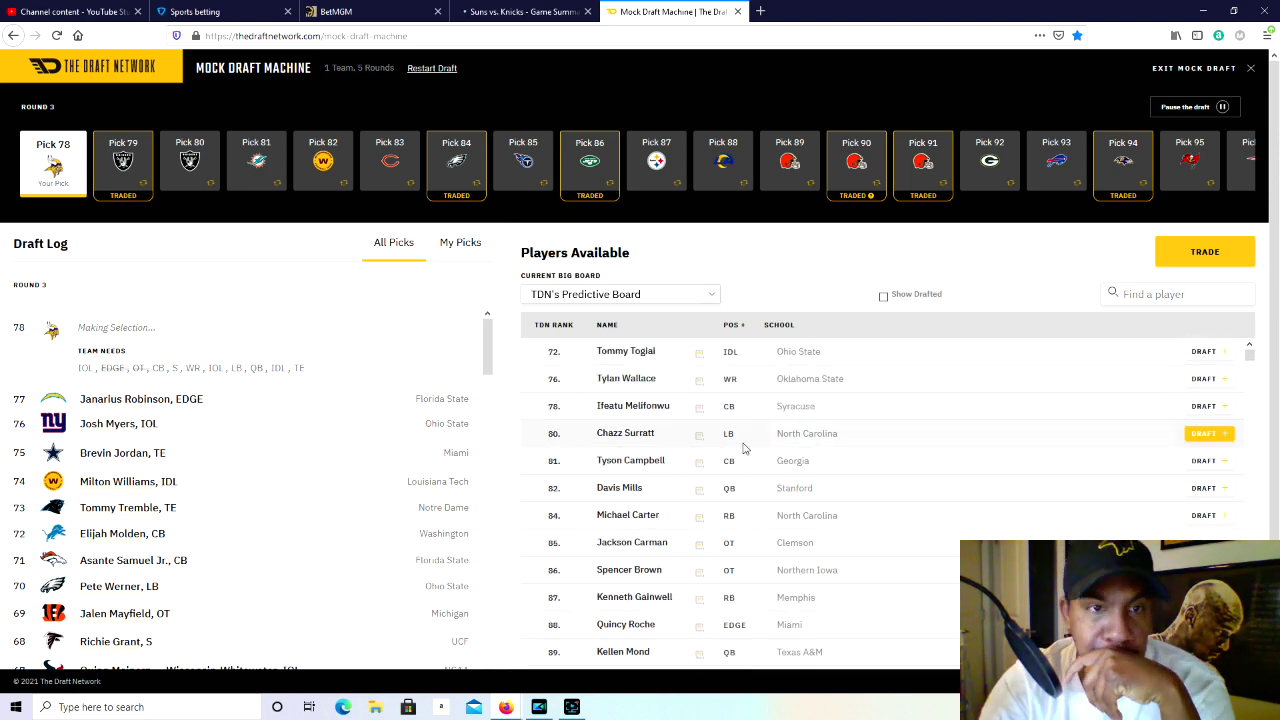
scroll(966, 491, down, 2)
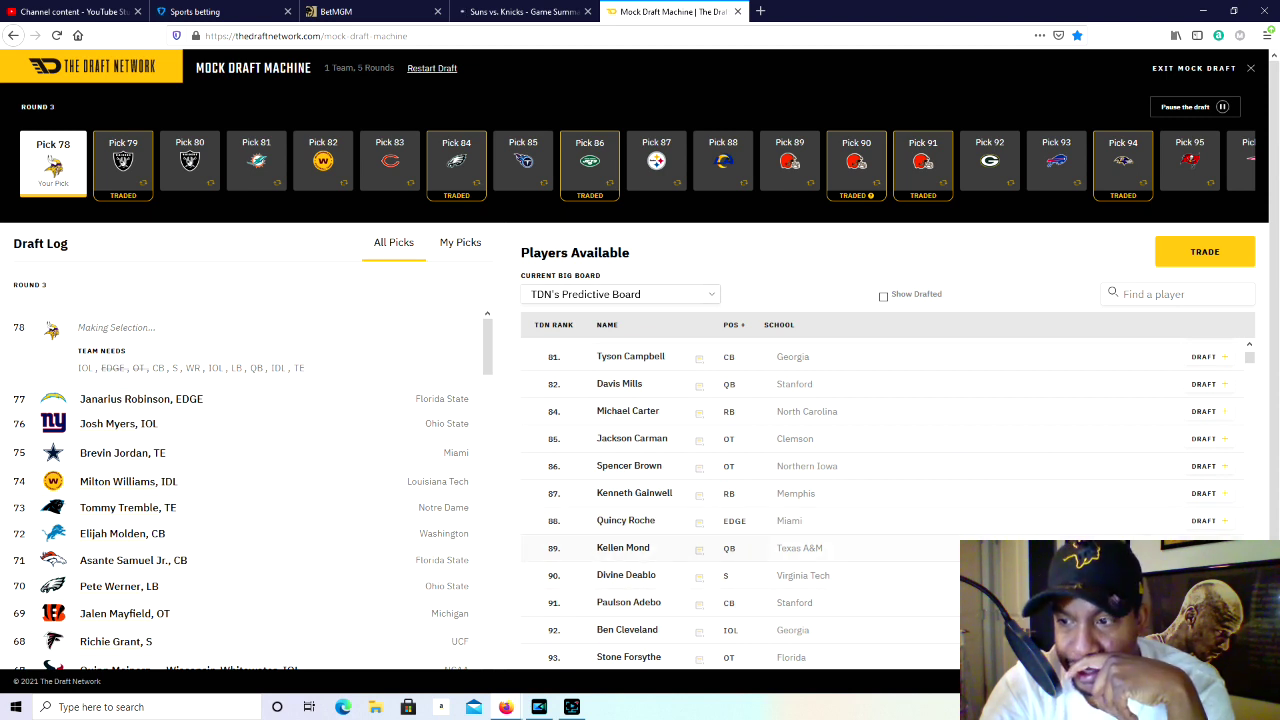
click(1203, 548)
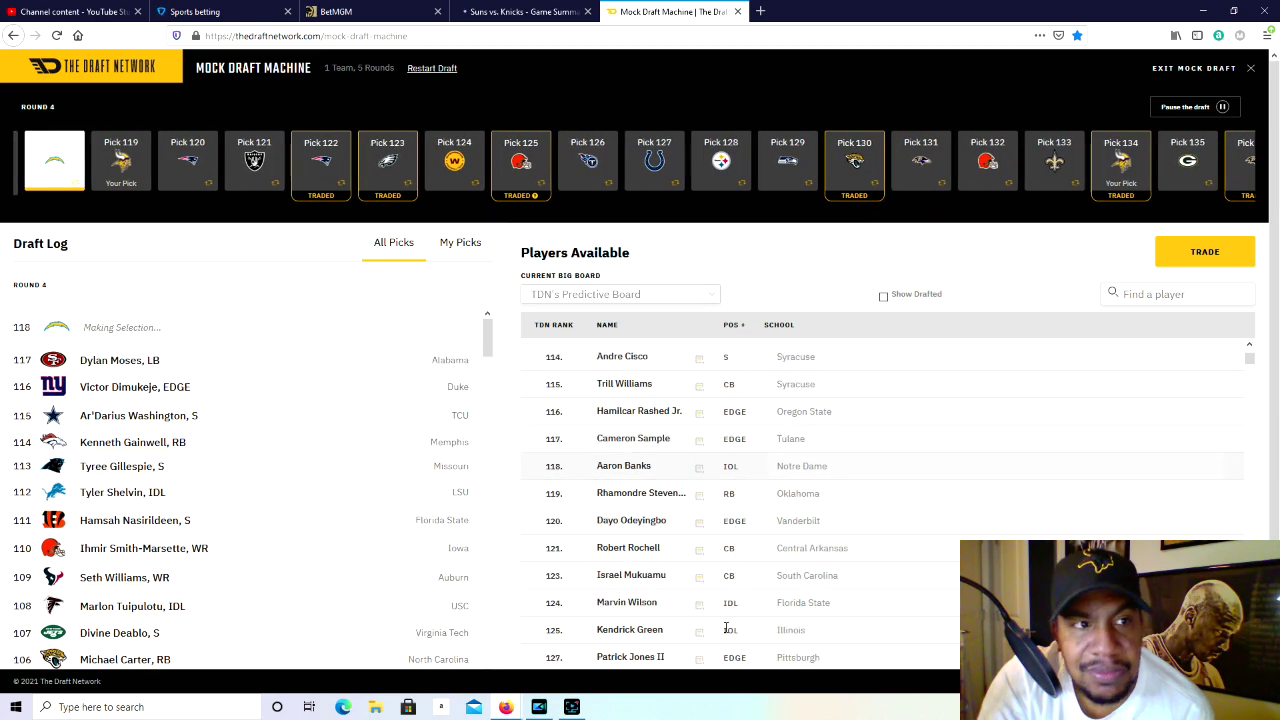
Once pick 119 is on the clock, draft Aaron Banks for the Vikings.
click(731, 324)
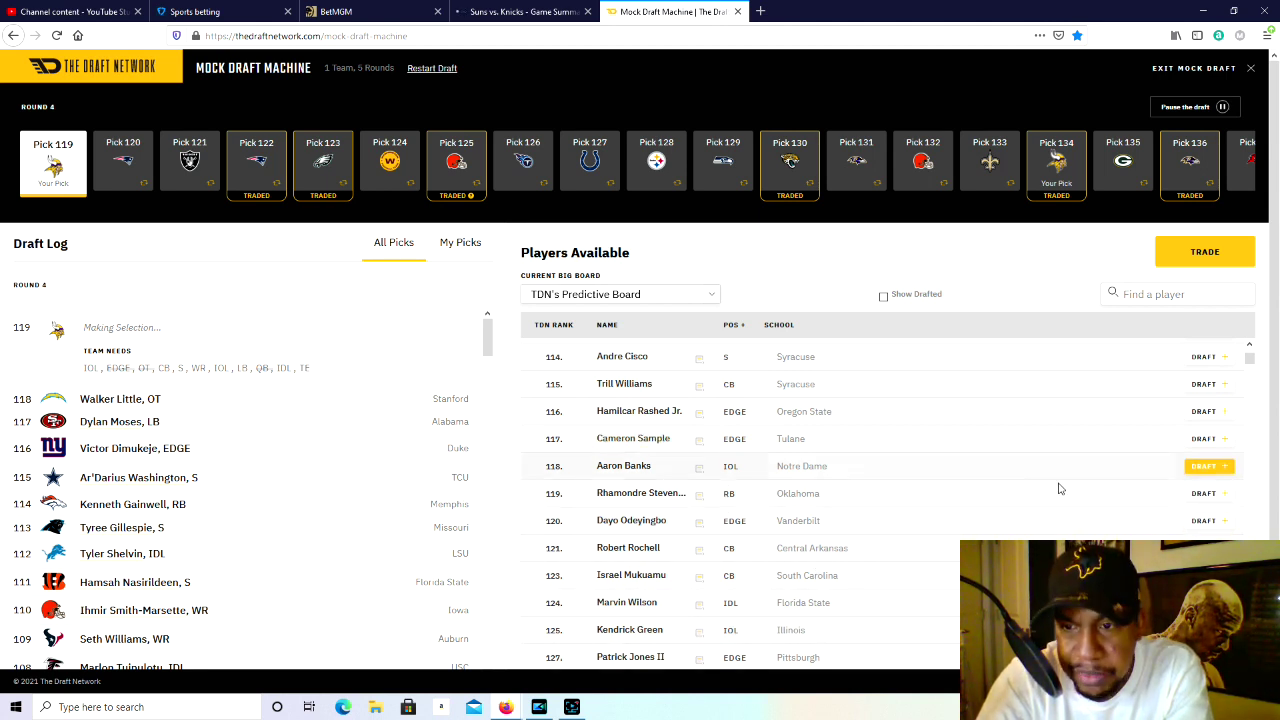
click(1203, 467)
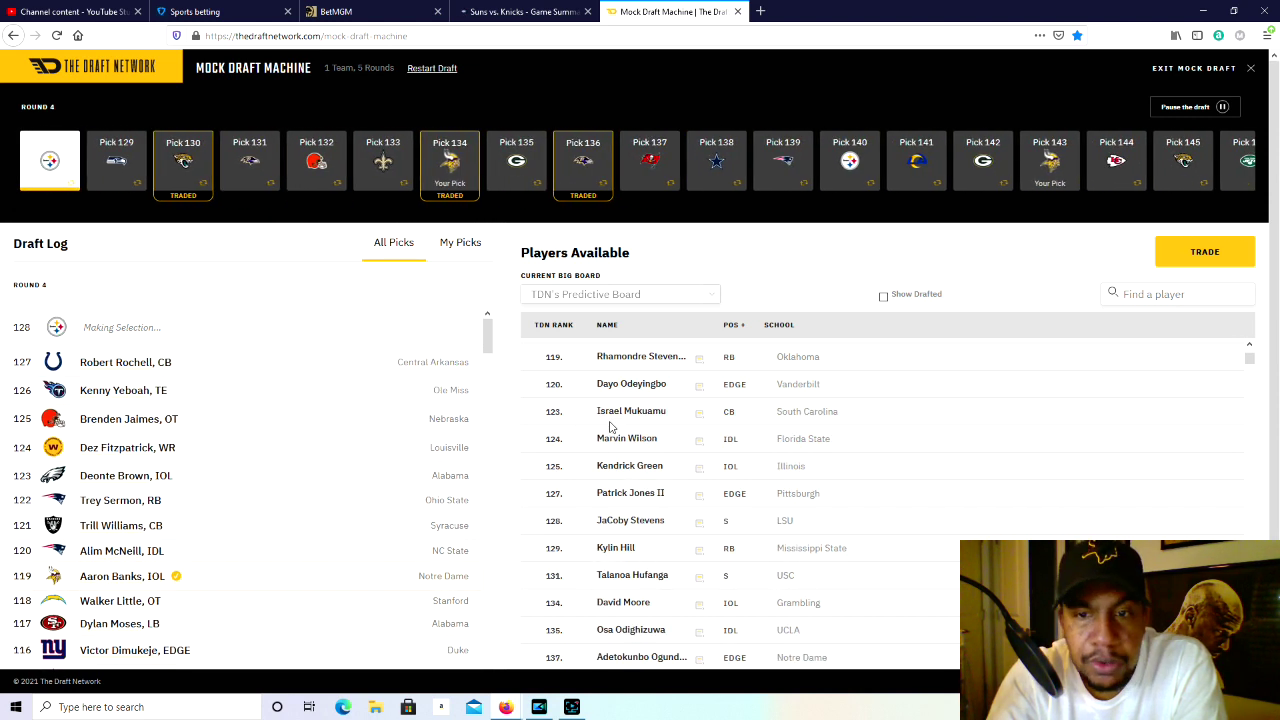
scroll(695, 427, up, 2)
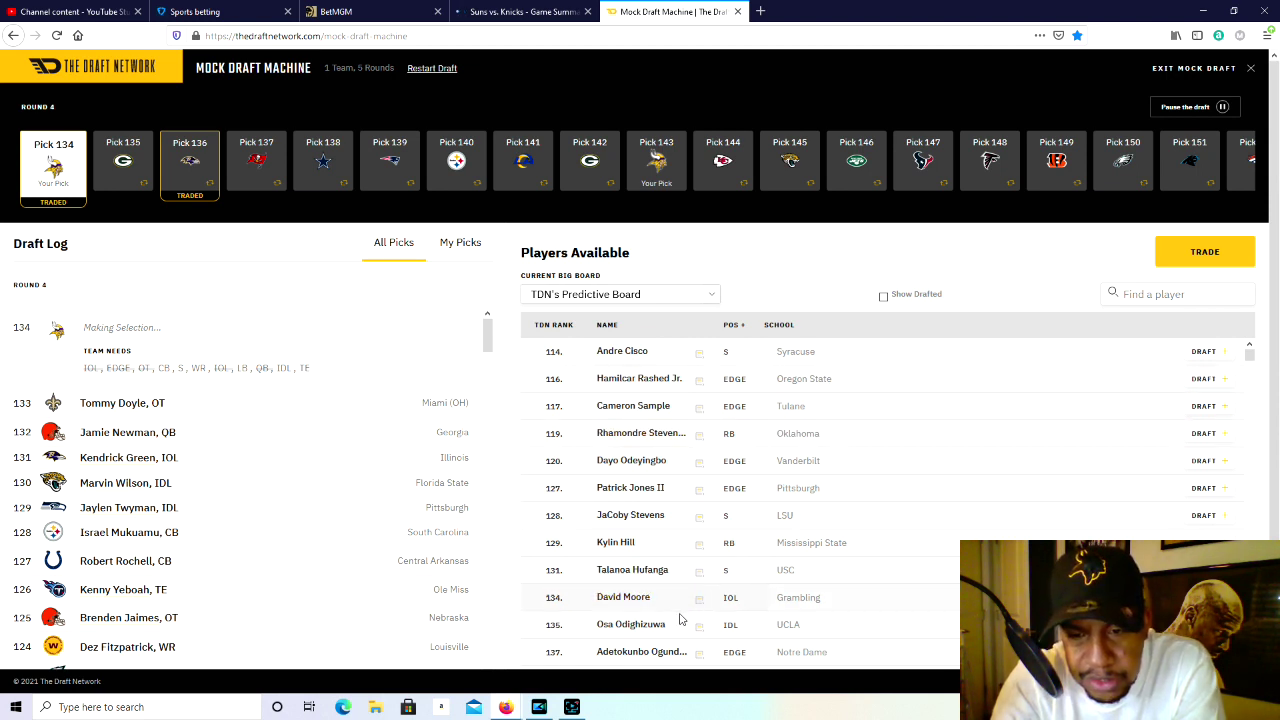
scroll(771, 622, down, 1)
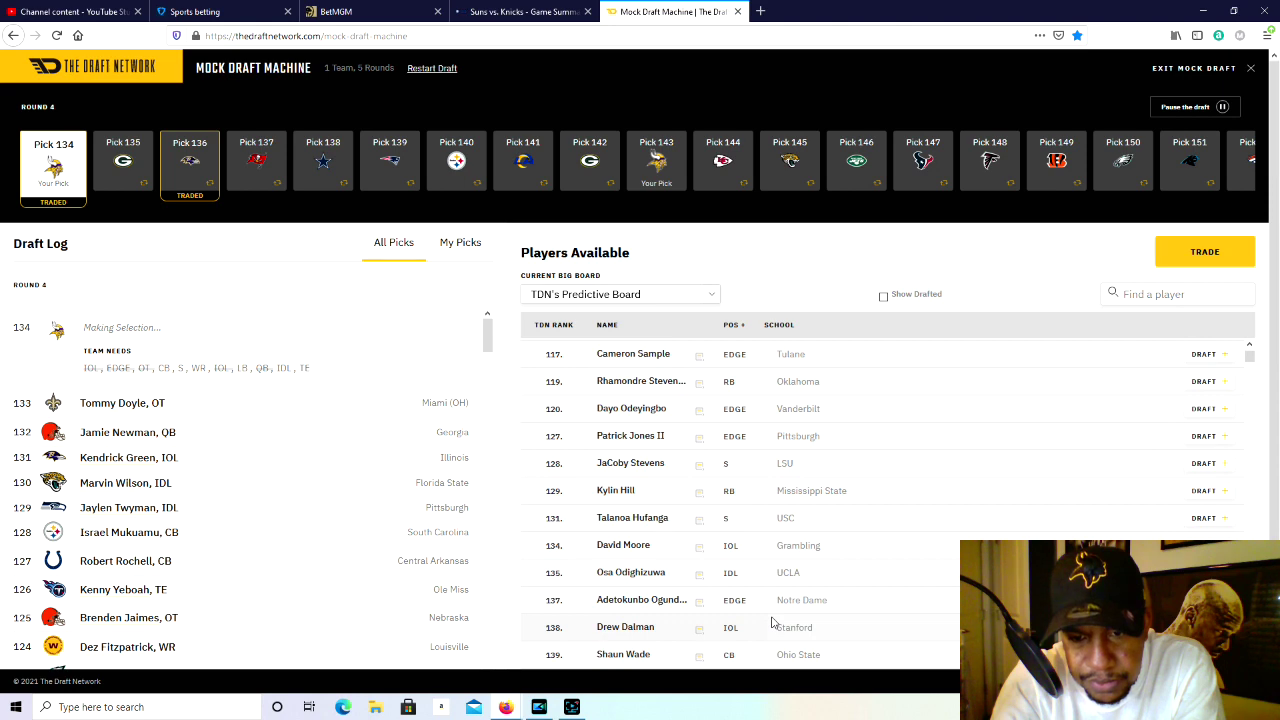
scroll(771, 622, down, 1)
scroll(771, 622, down, 1)
scroll(771, 620, down, 1)
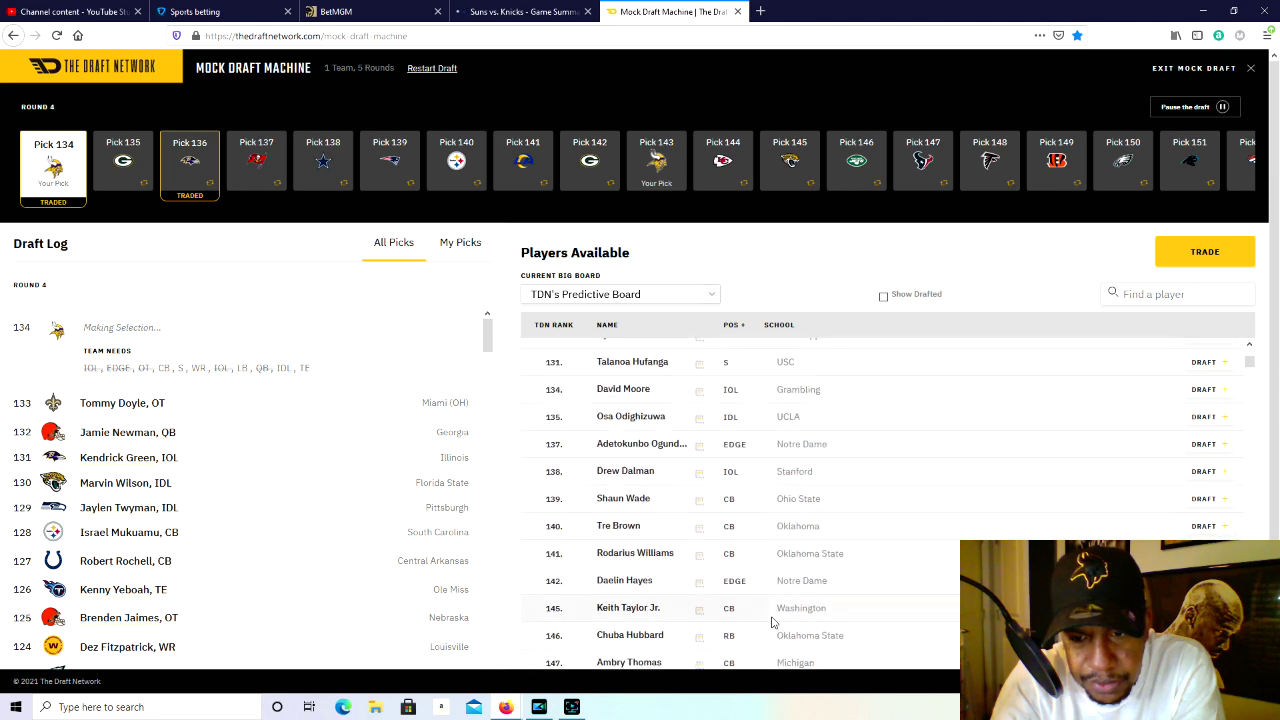
scroll(771, 617, up, 4)
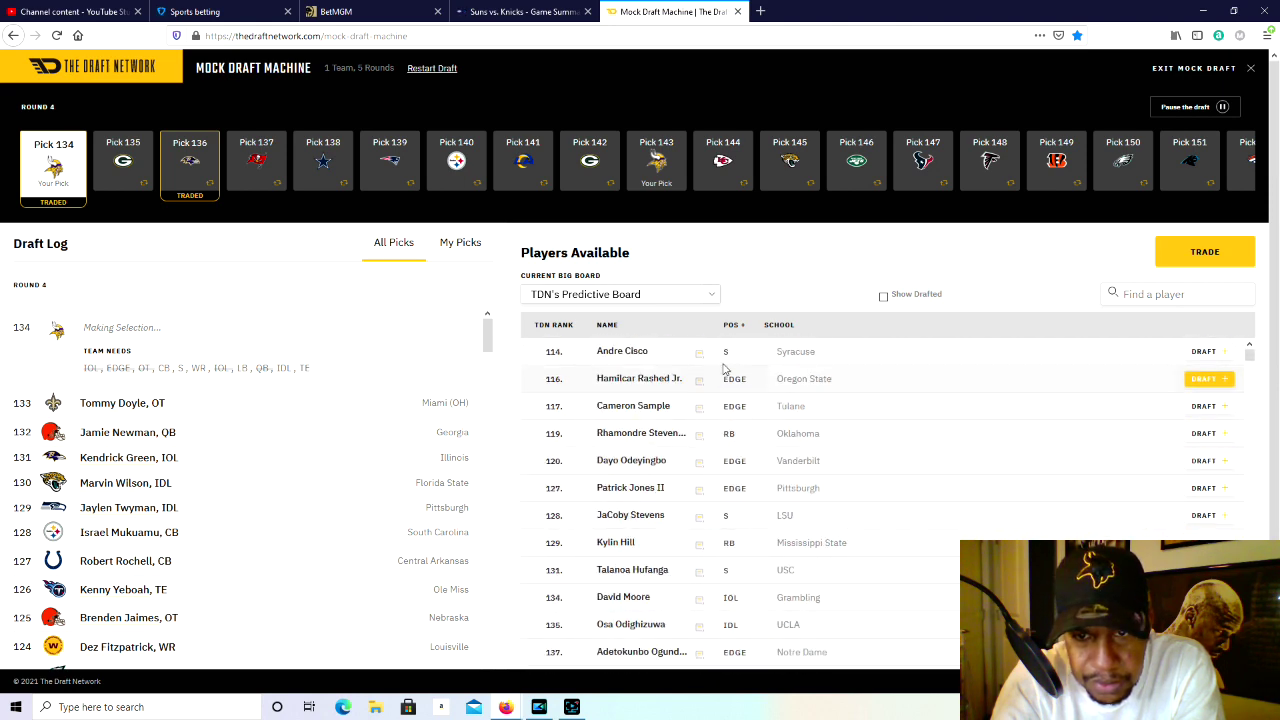
click(1197, 355)
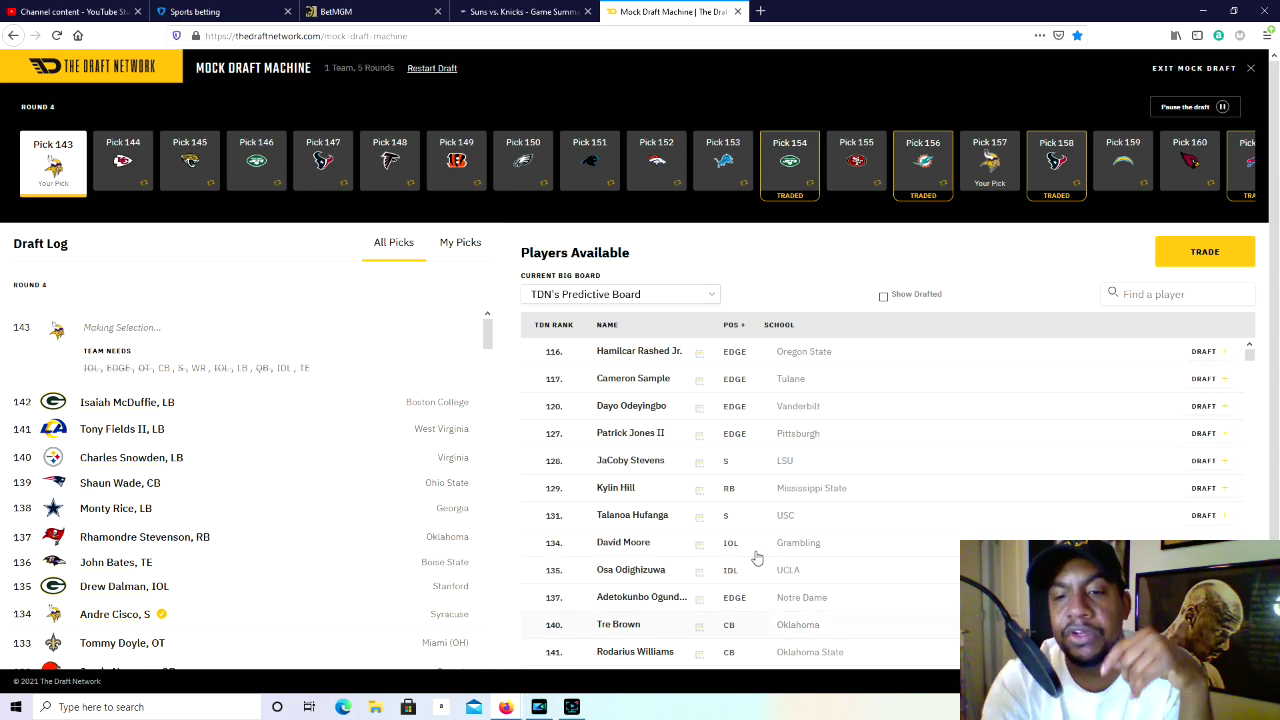
Draft Tre Brown for the Vikings with pick 143.
click(850, 624)
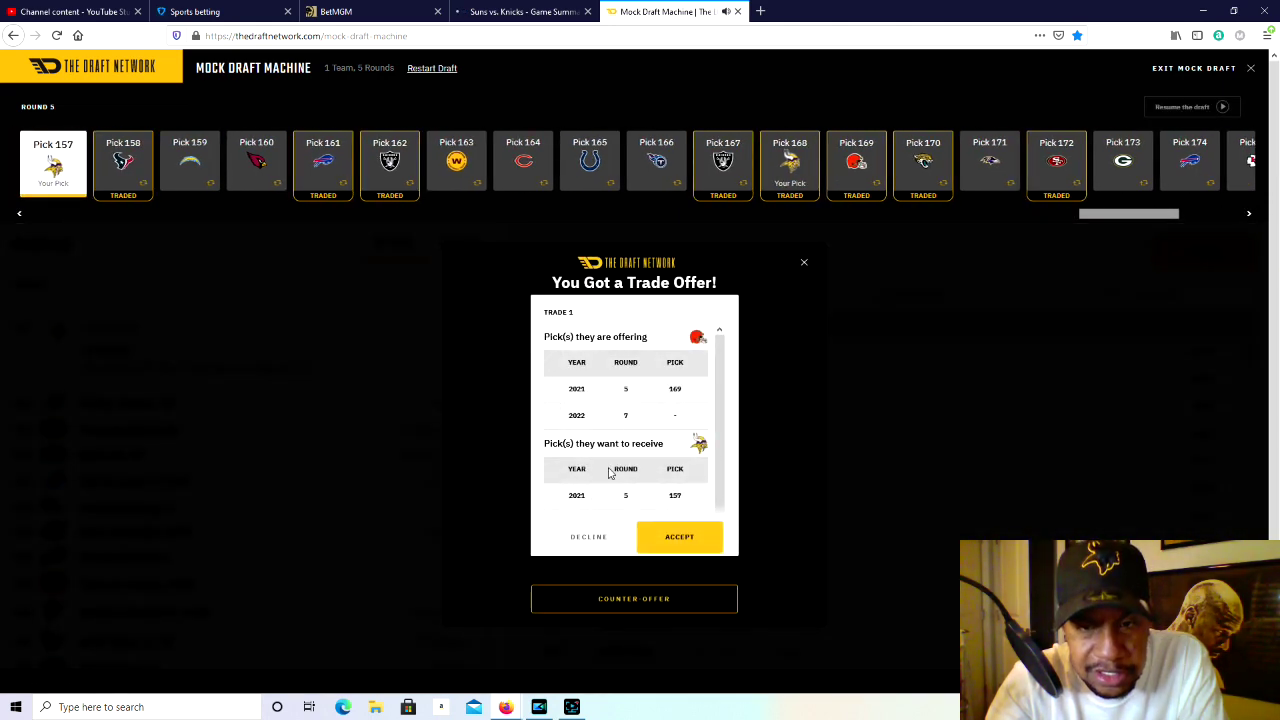
Decline the Browns' offer of 169 for pick 157 and browse Players Available for Josh Palmer.
scroll(667, 512, down, 1)
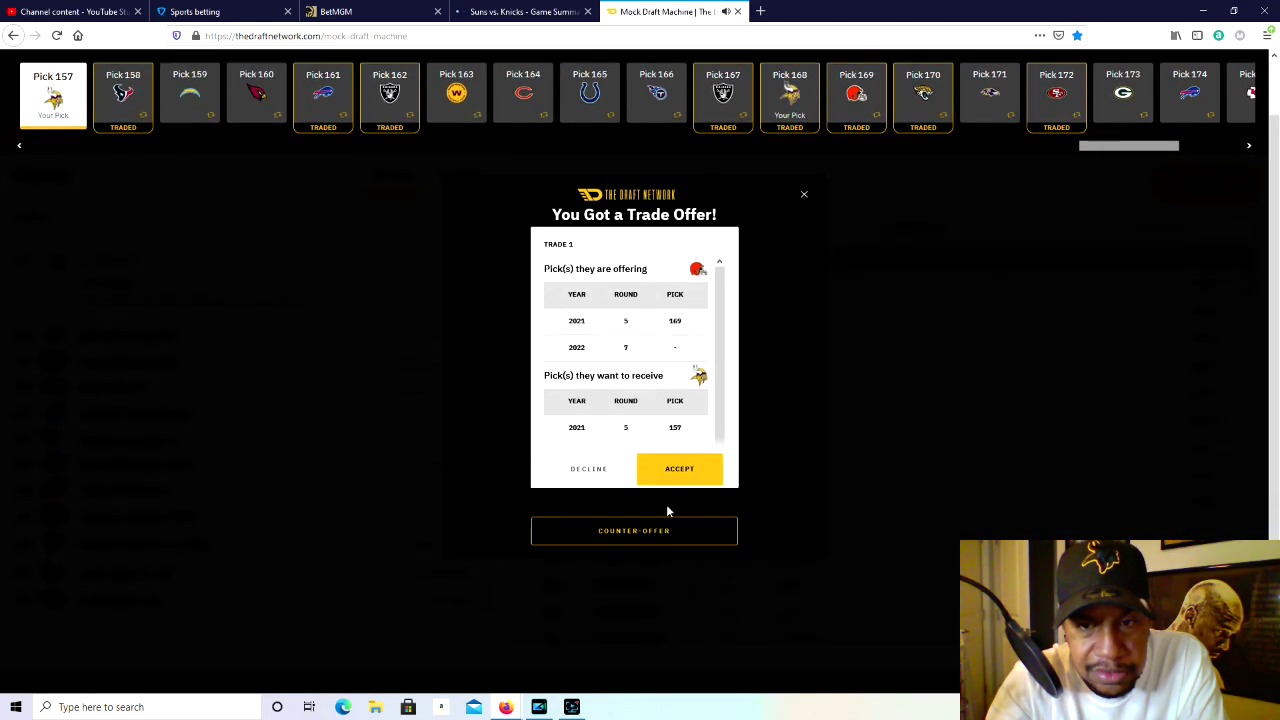
click(598, 469)
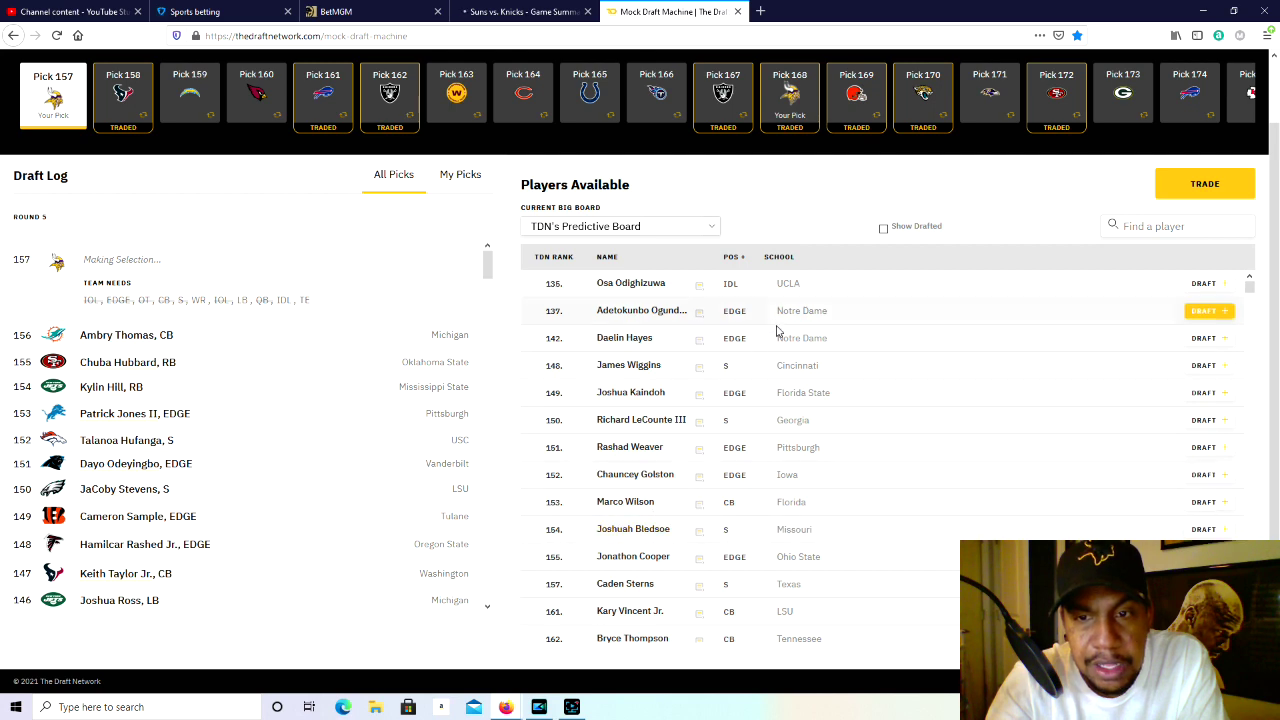
scroll(700, 555, up, 1)
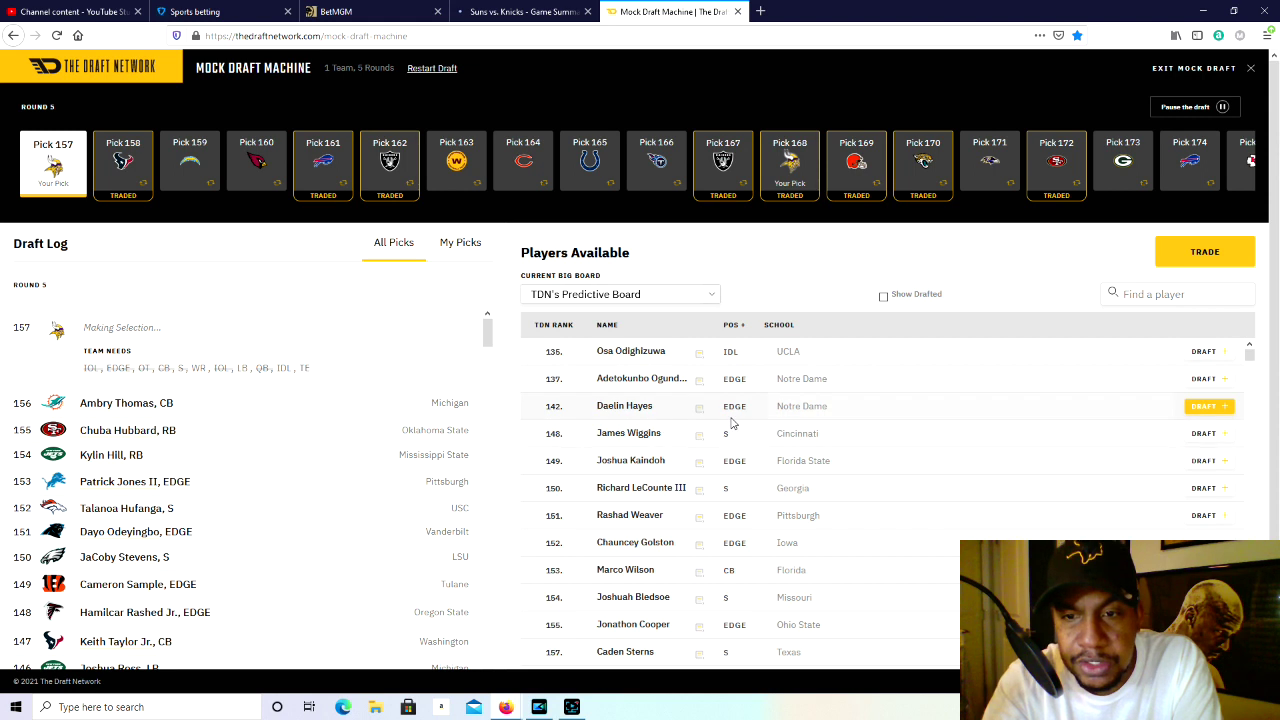
scroll(703, 489, down, 2)
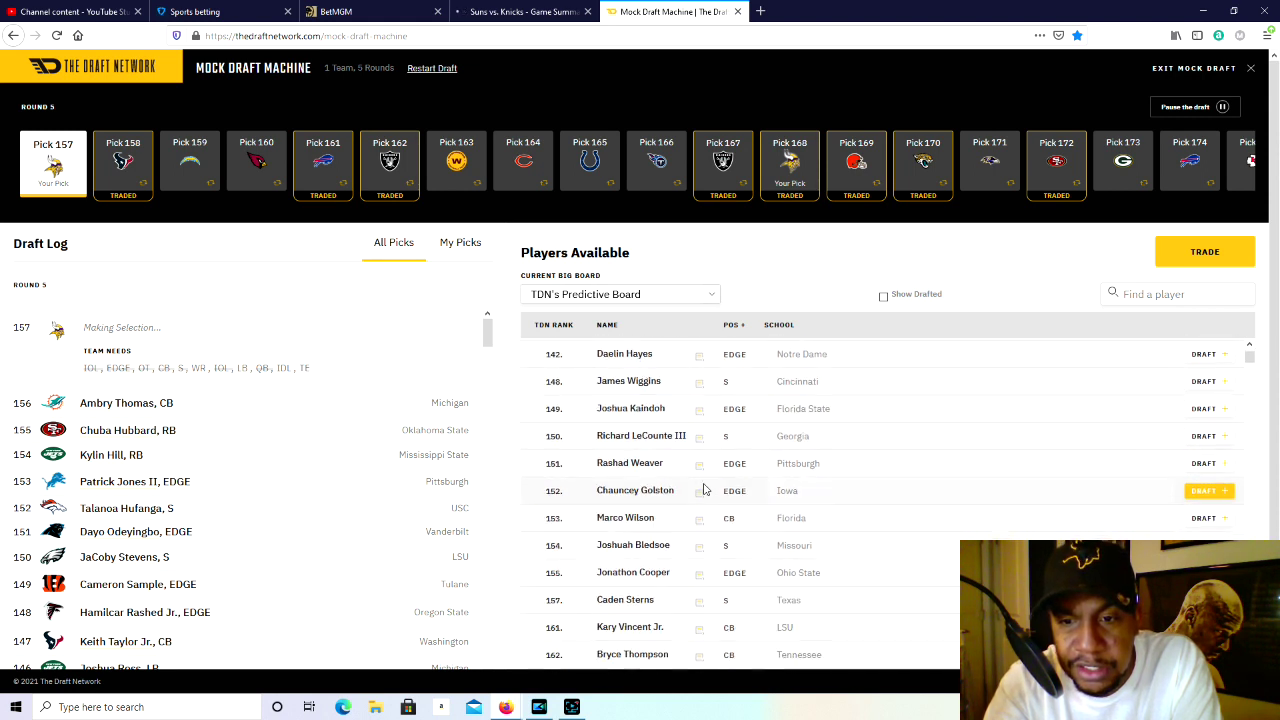
scroll(685, 590, down, 2)
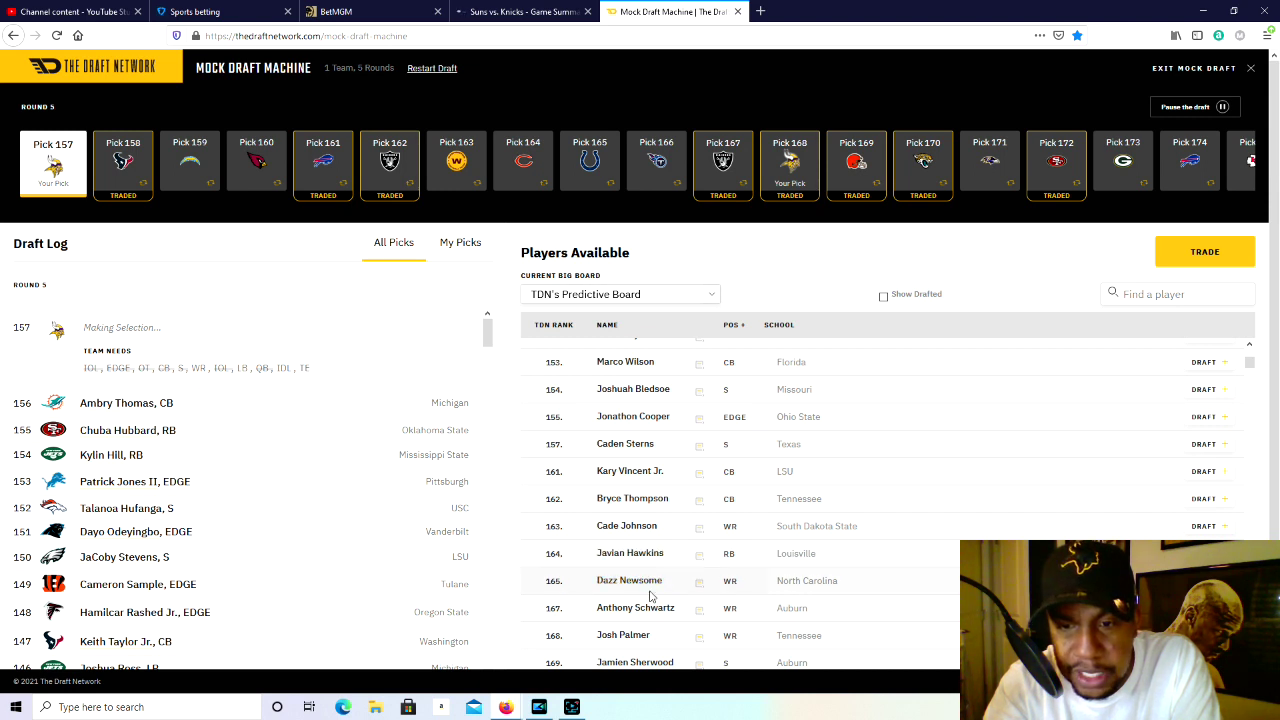
scroll(658, 596, down, 1)
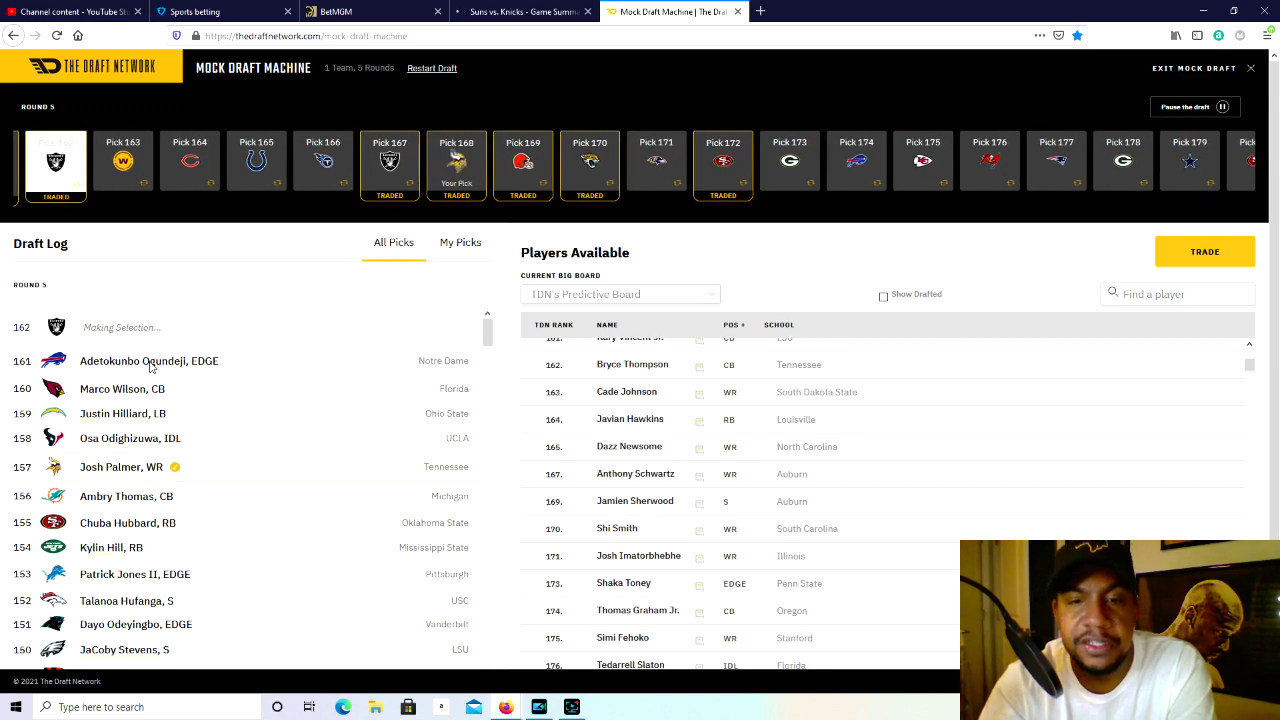
Browse Players Available for Cade Johnson at pick 168, then show only the Vikings' picks.
scroll(708, 514, up, 2)
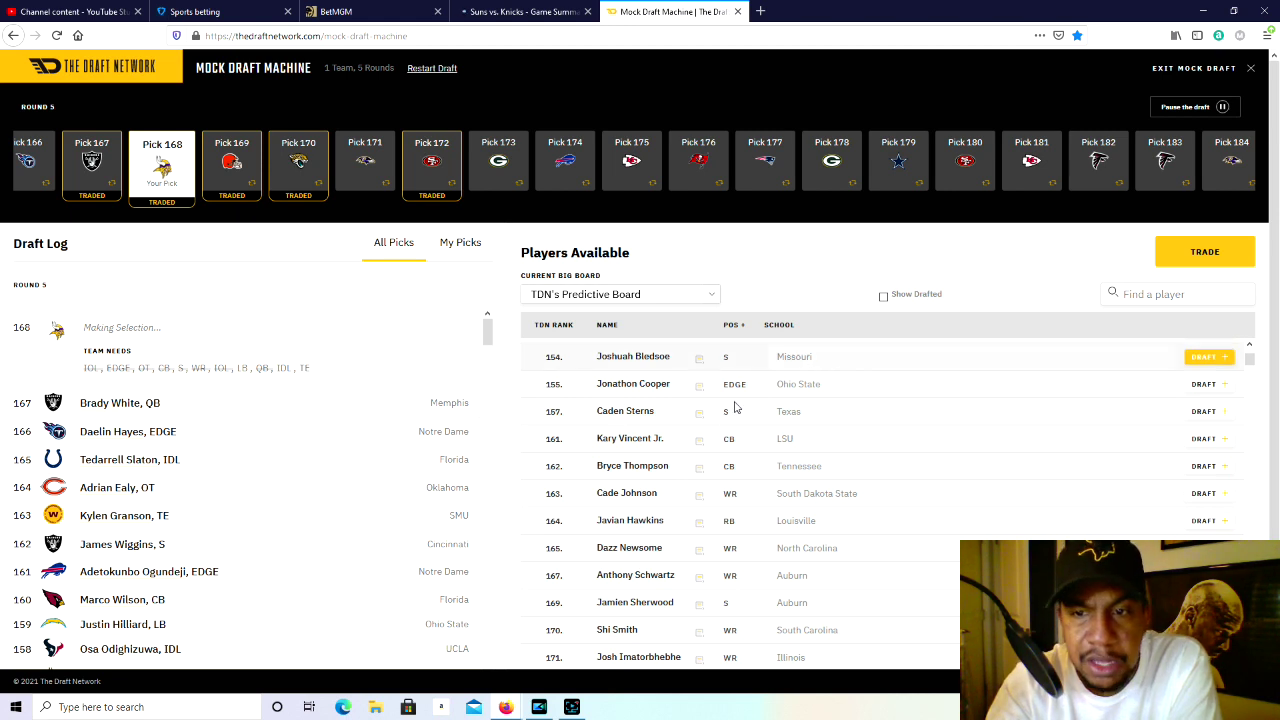
scroll(733, 430, up, 1)
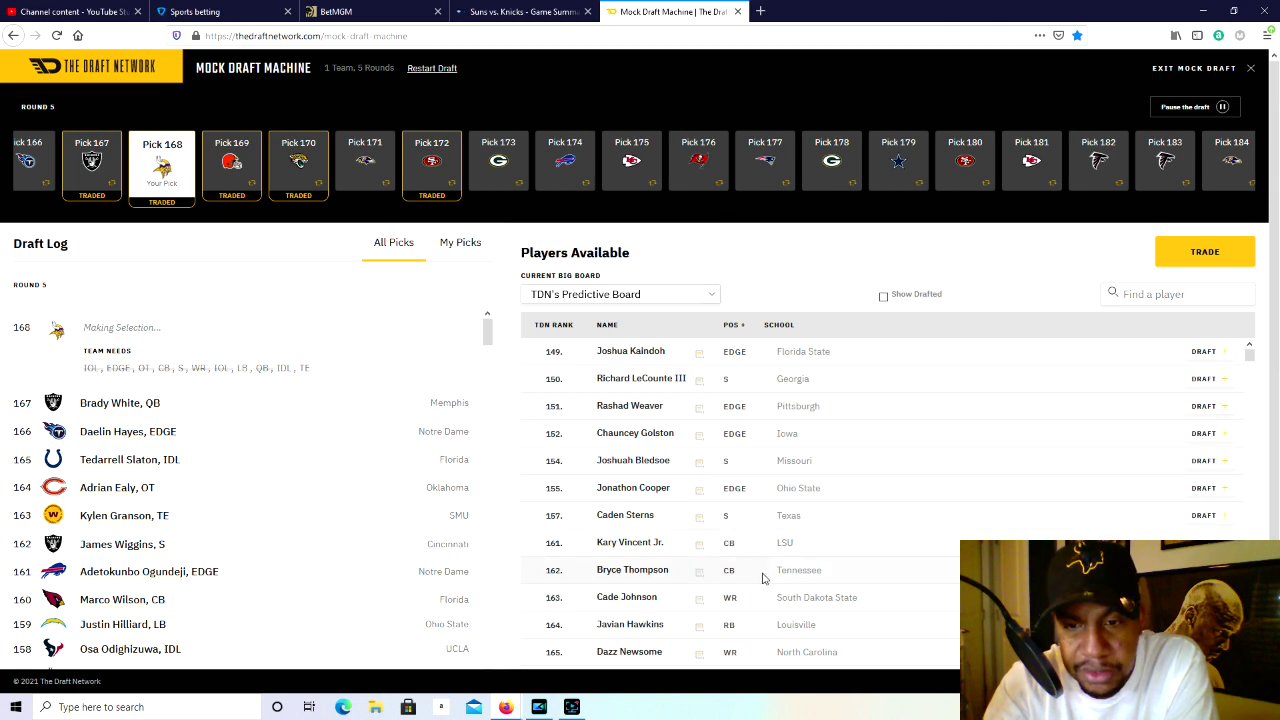
scroll(770, 600, down, 2)
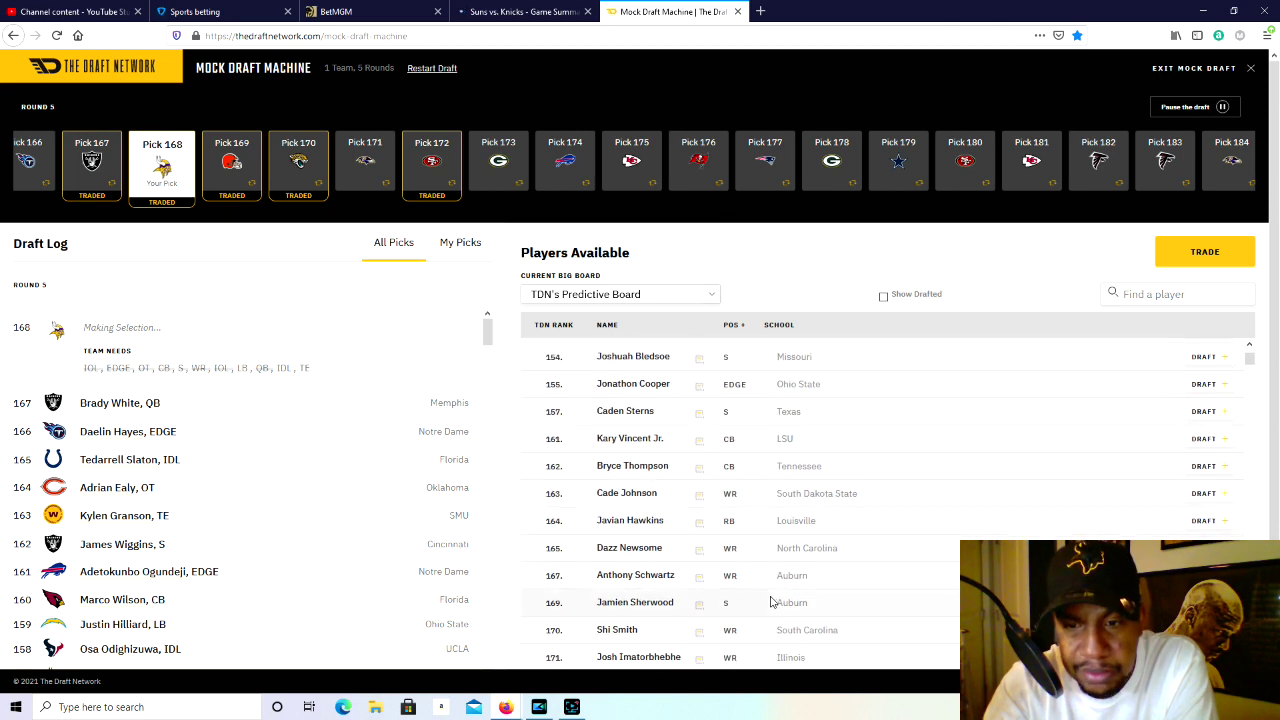
scroll(770, 600, down, 2)
scroll(770, 604, down, 2)
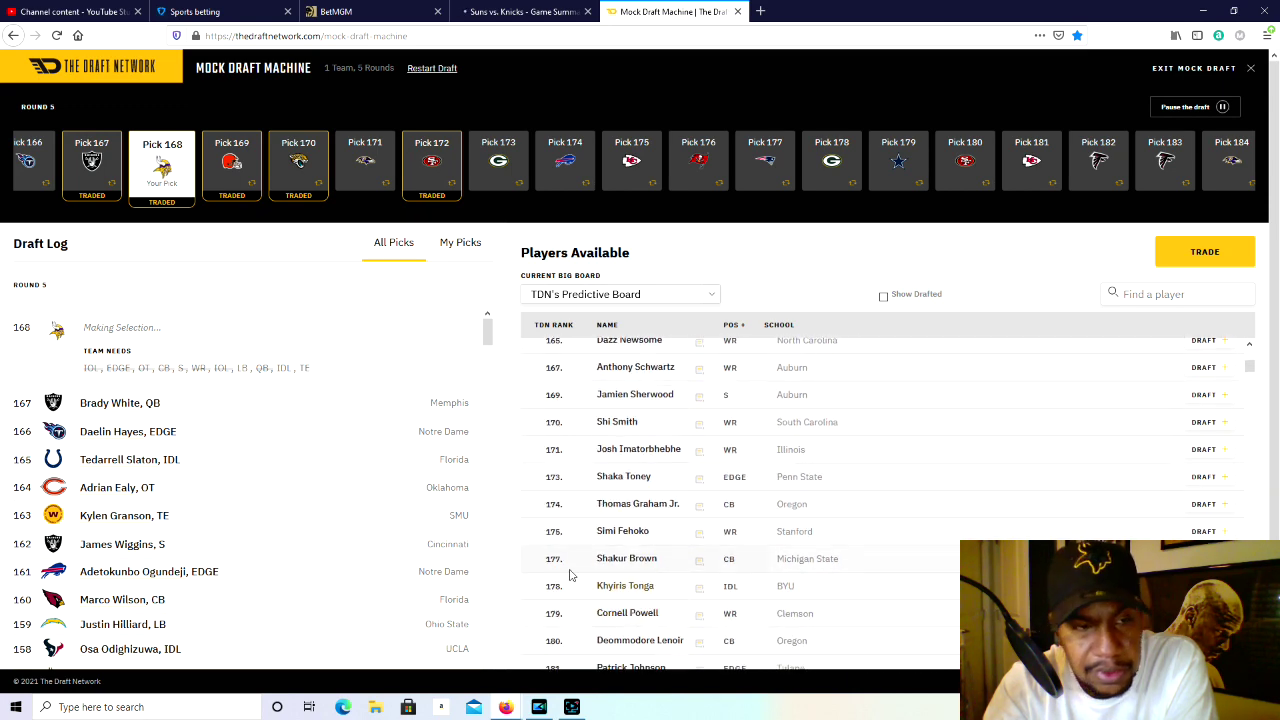
scroll(610, 575, up, 5)
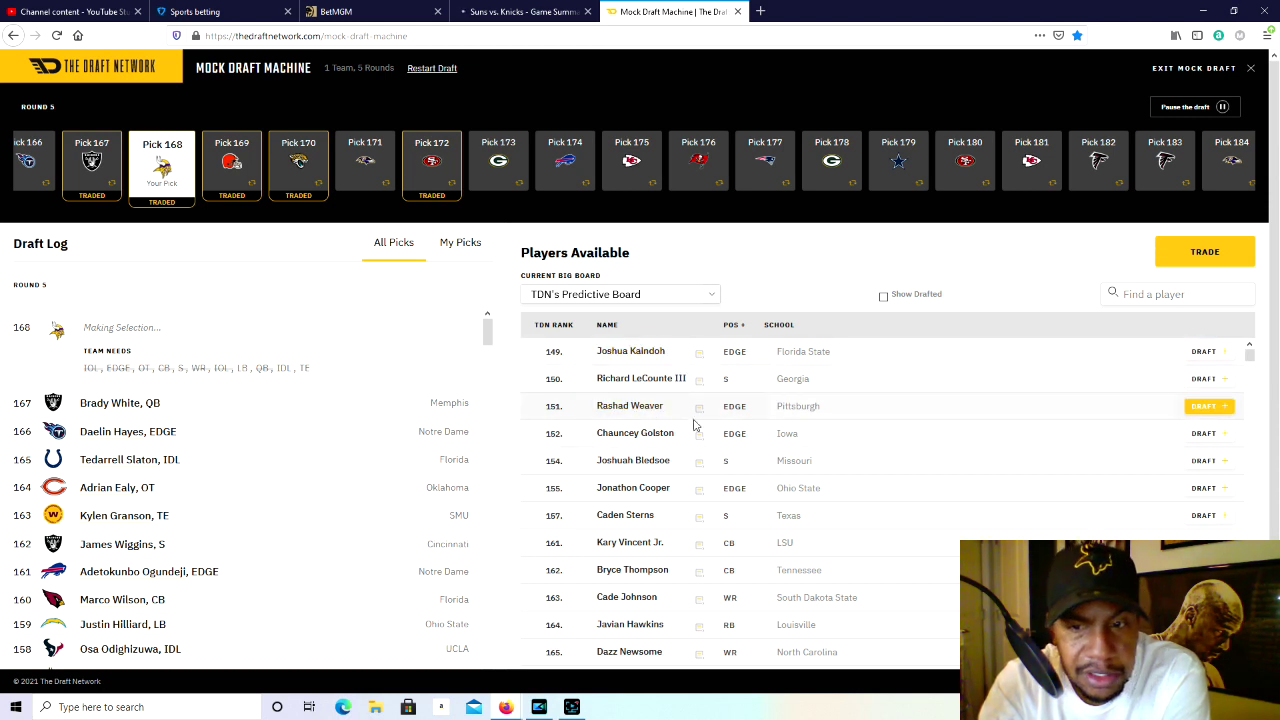
scroll(707, 490, down, 3)
scroll(707, 505, down, 1)
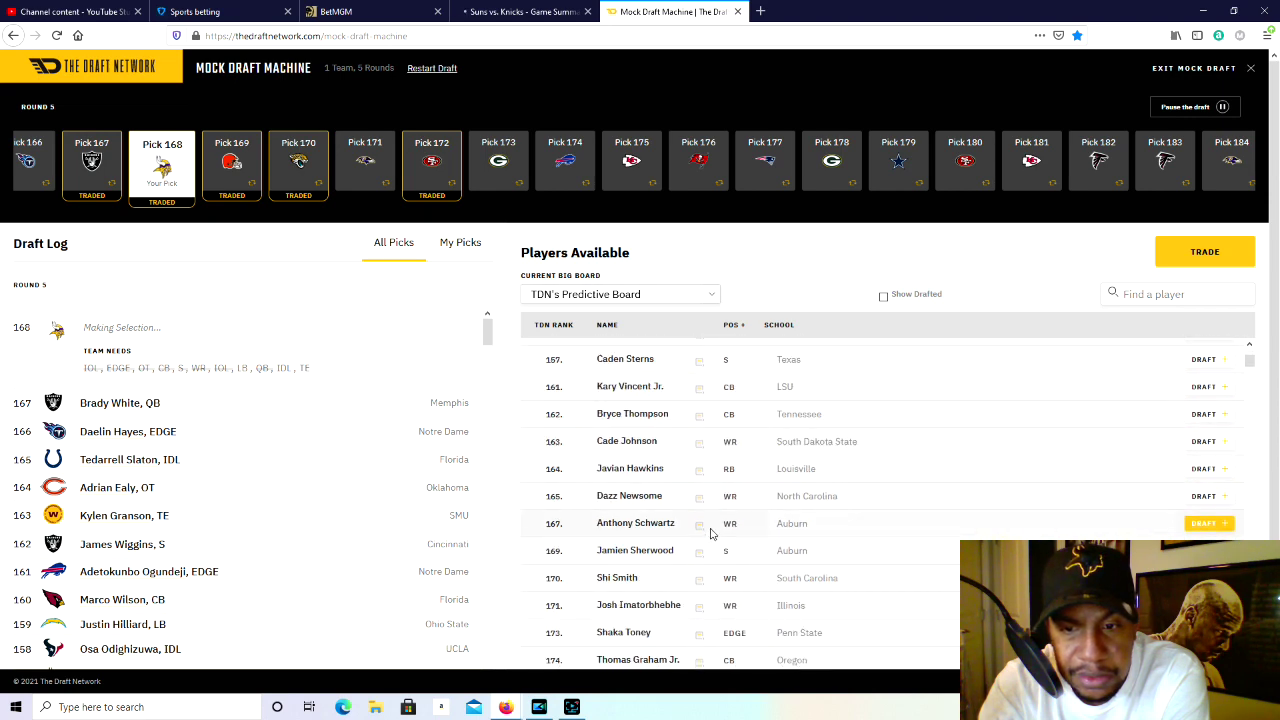
scroll(711, 543, down, 3)
scroll(715, 585, down, 2)
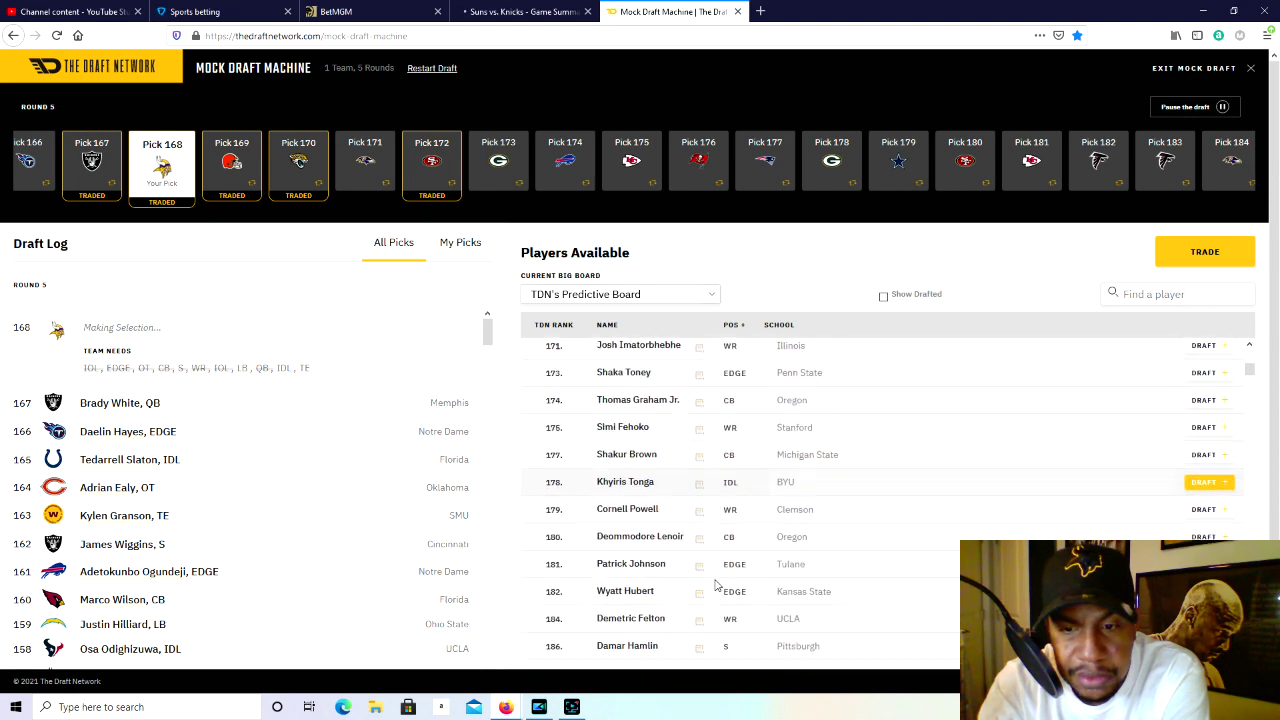
scroll(715, 585, down, 3)
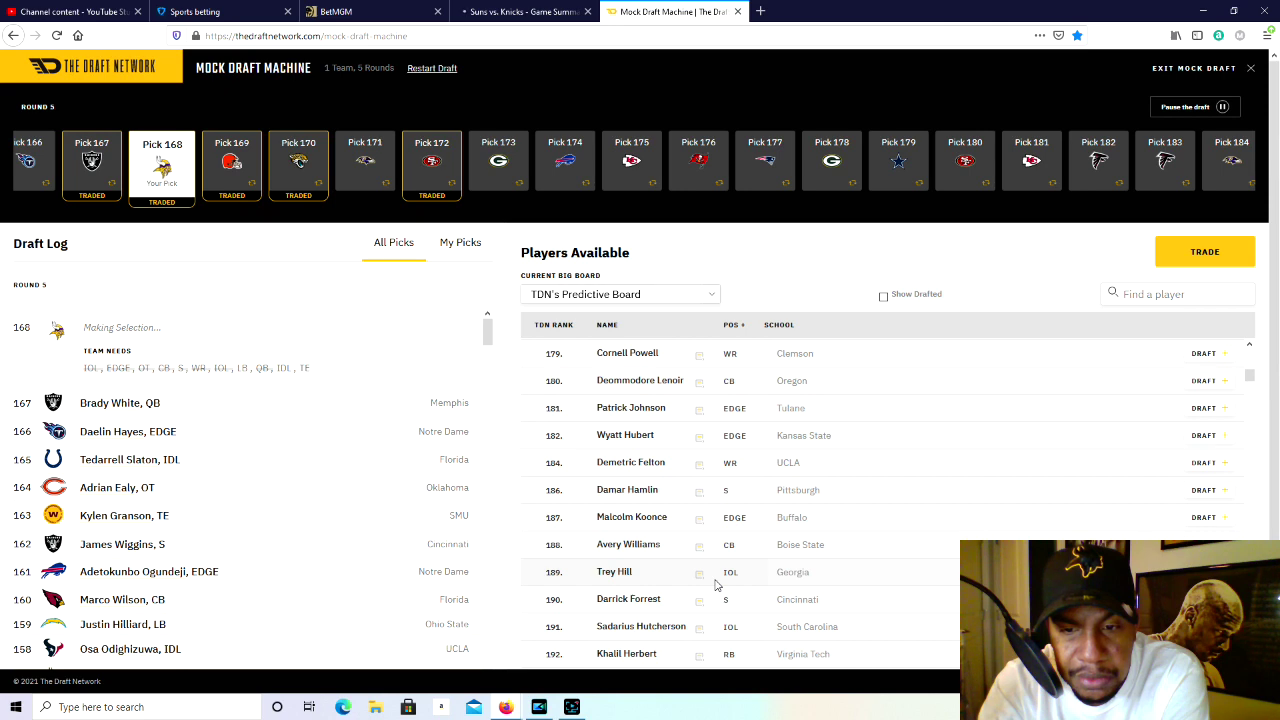
scroll(694, 625, up, 5)
scroll(680, 595, up, 4)
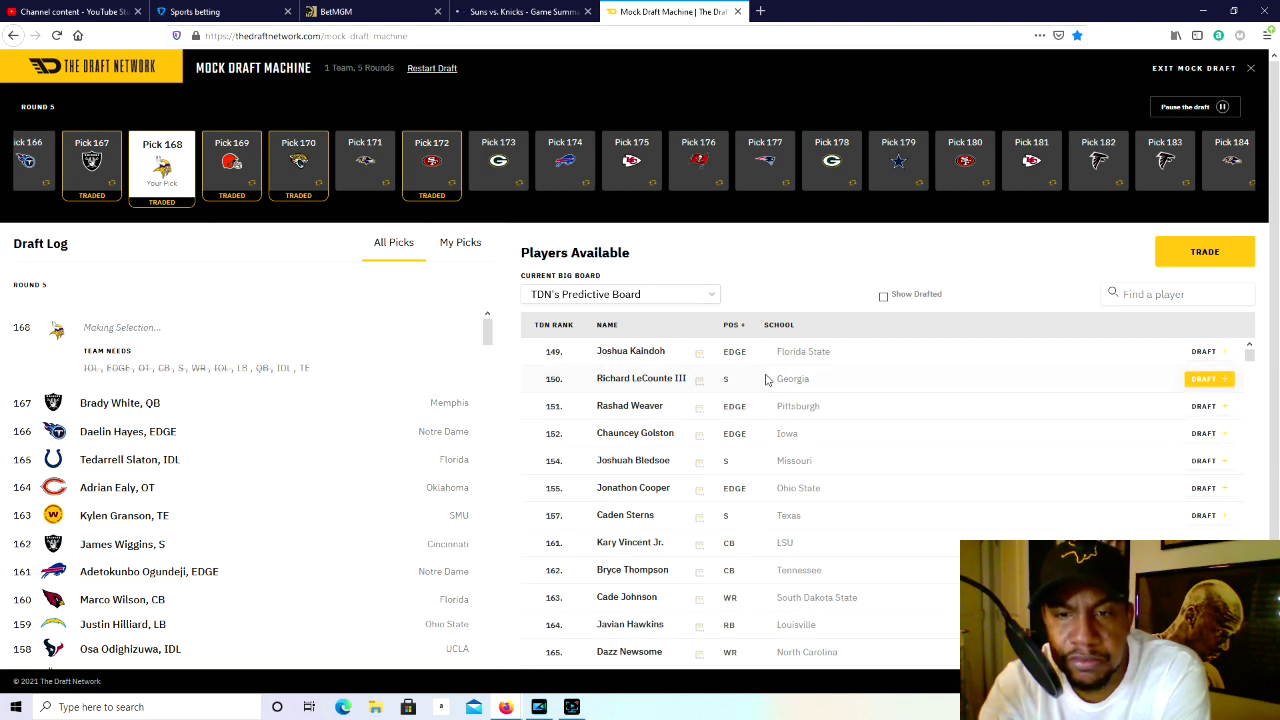
scroll(750, 380, down, 1)
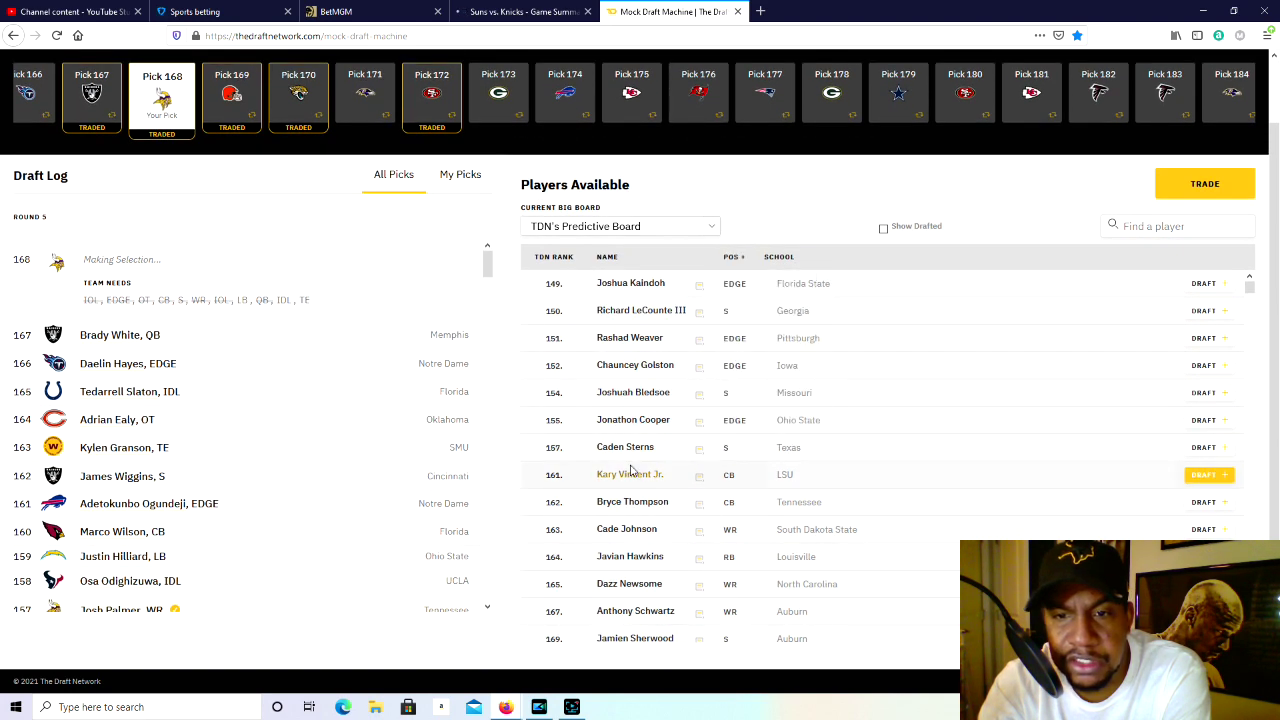
scroll(720, 480, down, 2)
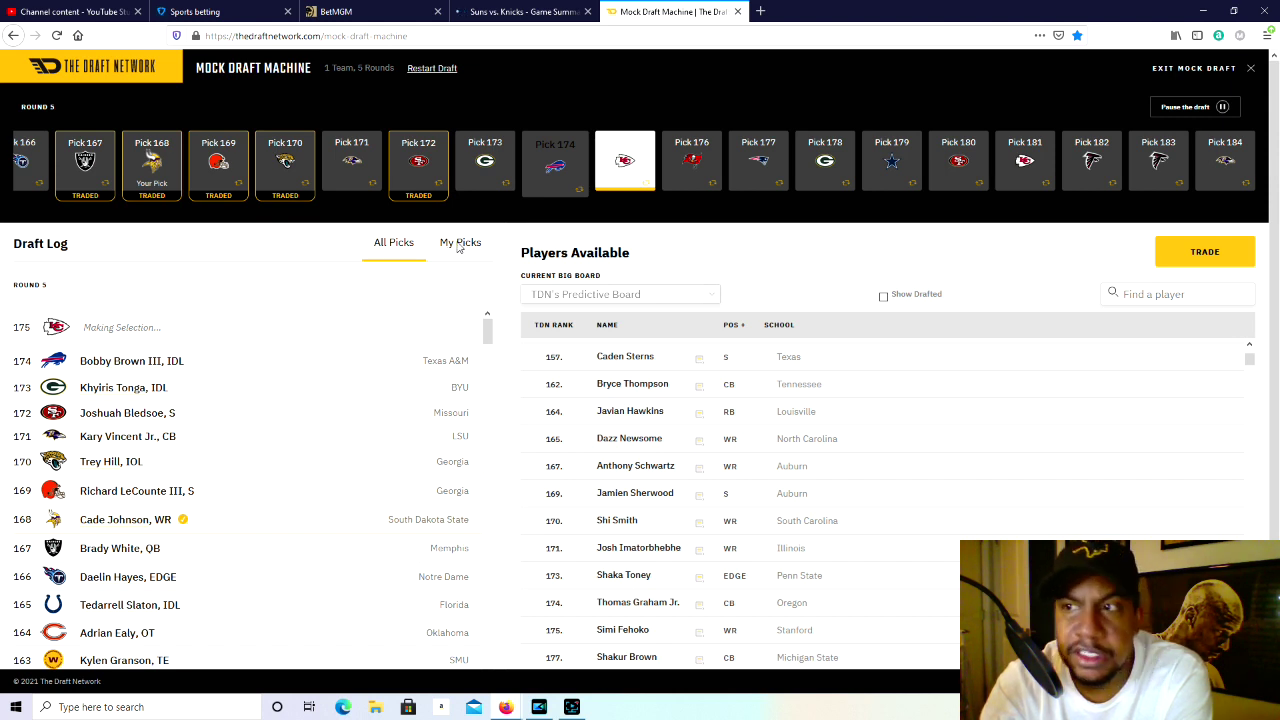
click(459, 245)
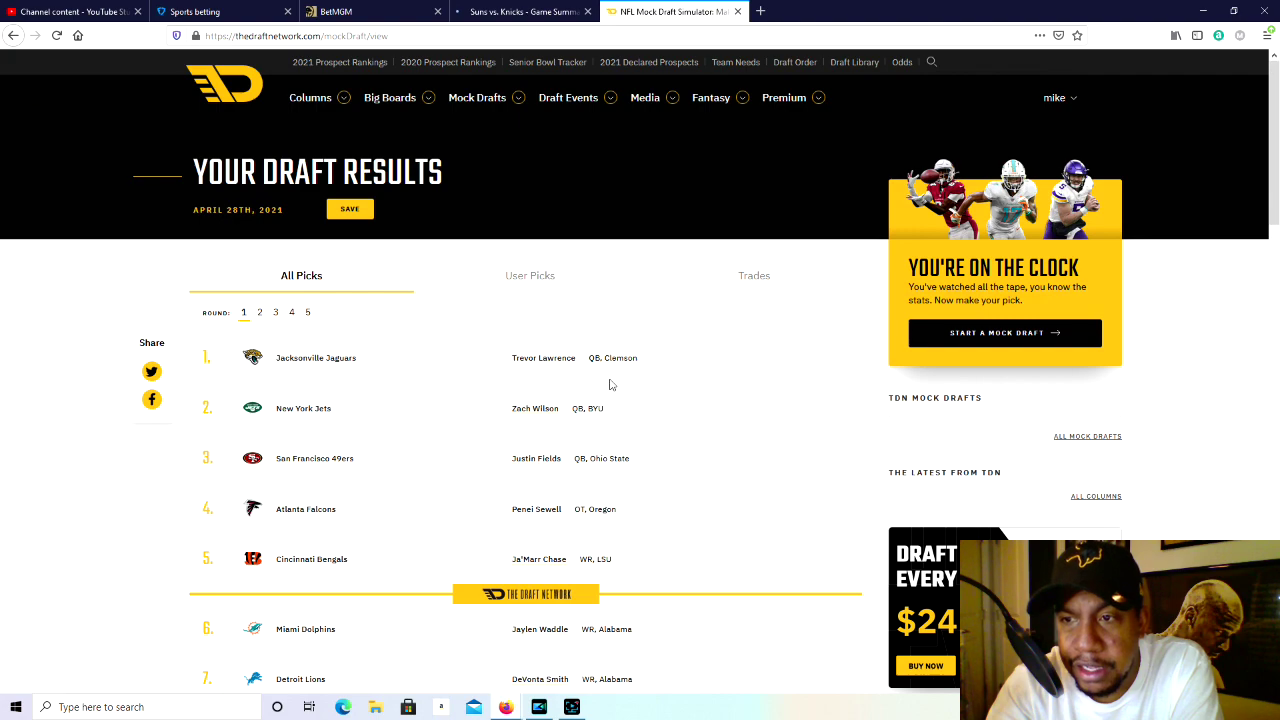
Filter Your Draft Results to User Picks, listing the eight Vikings selections from Darrisaw to Cade Johnson.
scroll(900, 452, down, 3)
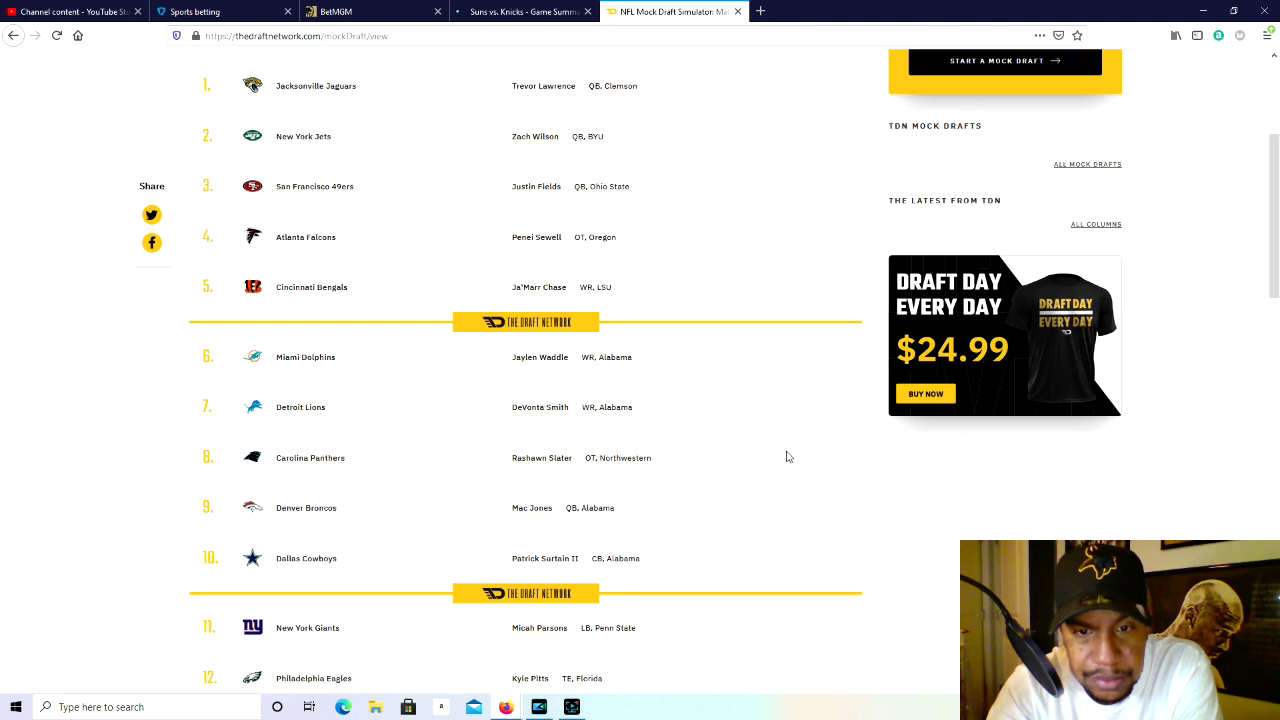
scroll(787, 457, down, 4)
scroll(610, 430, up, 3)
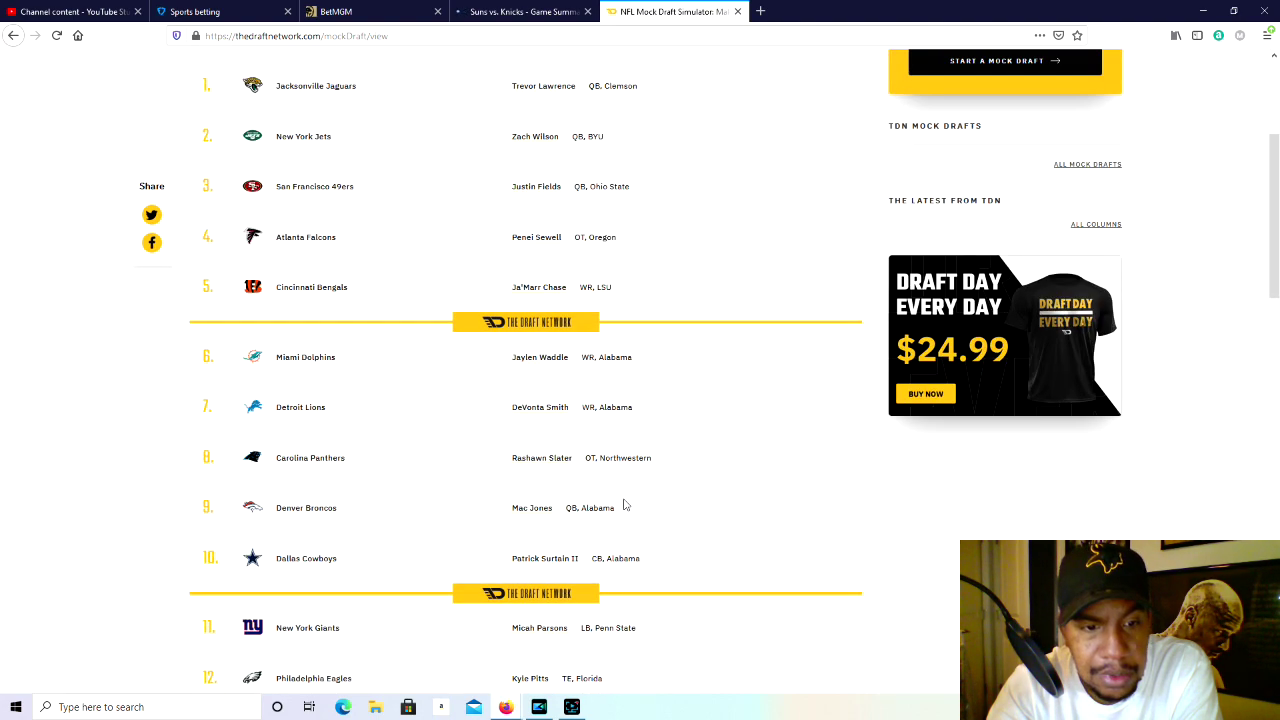
scroll(567, 281, up, 3)
click(551, 283)
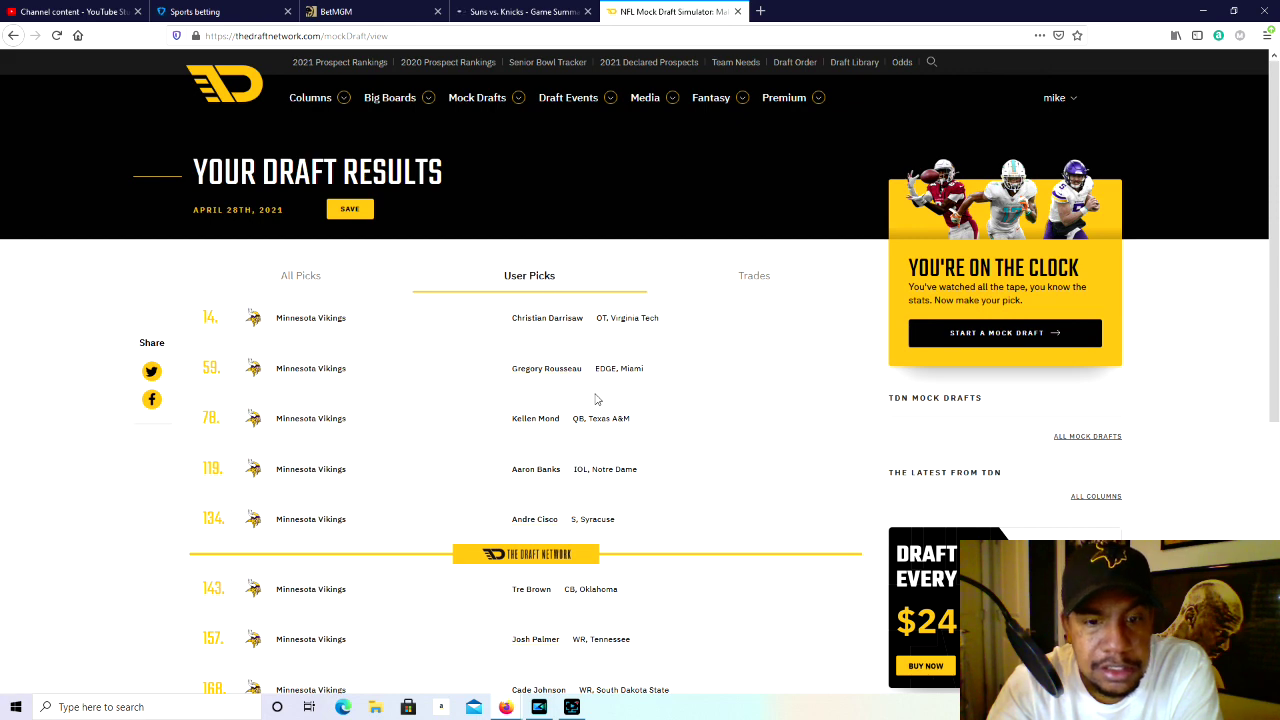
scroll(580, 443, down, 2)
scroll(583, 444, up, 1)
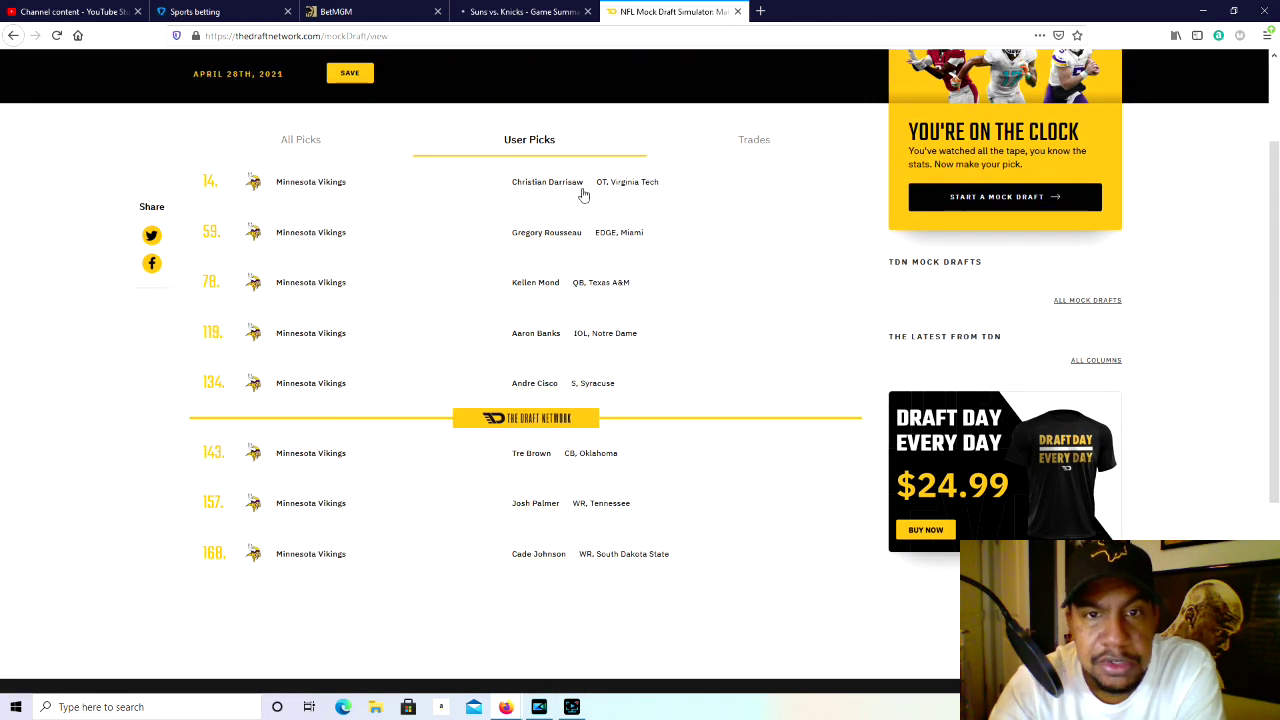